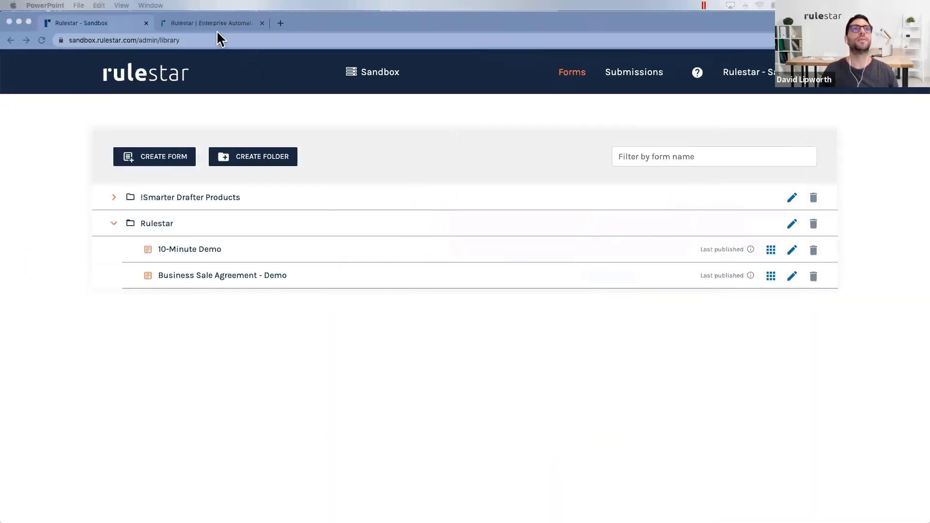
- View the Try Now options on the rulestar.com website, including the demo product
click(214, 22)
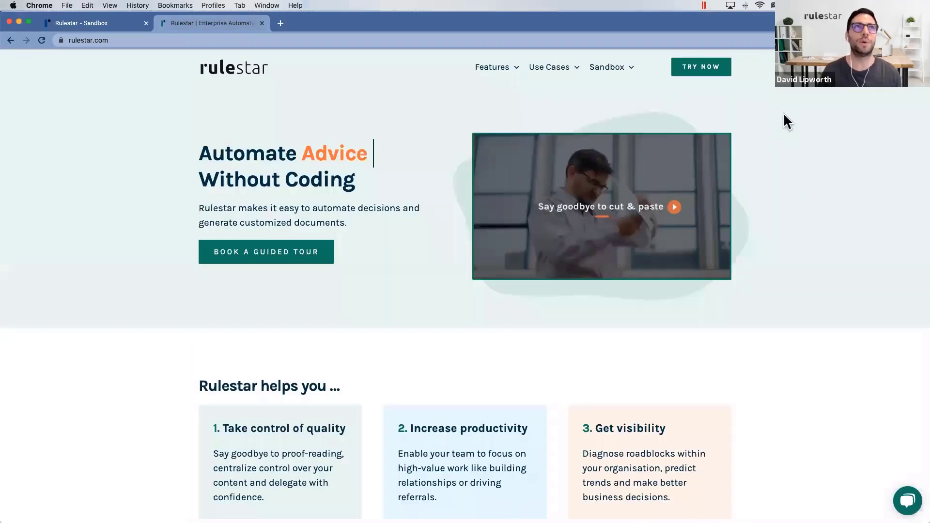
mouse_move(700, 63)
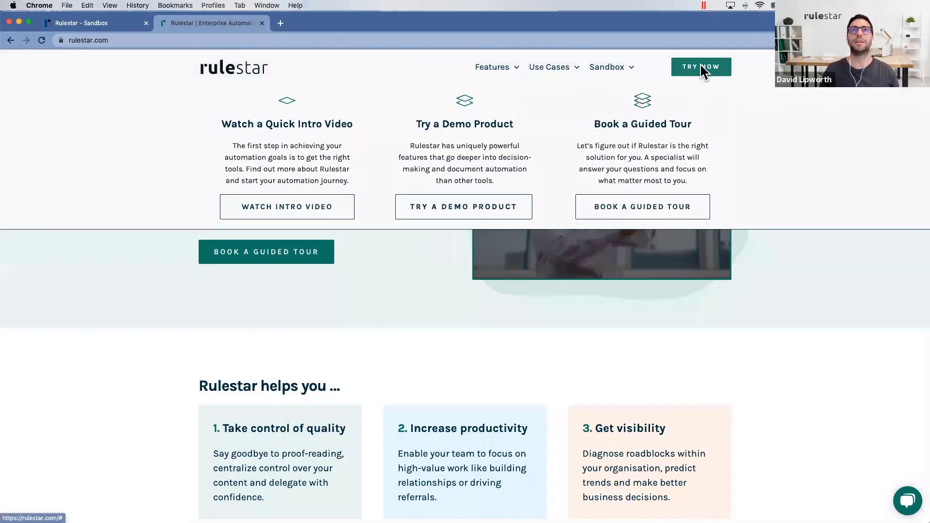
click(469, 200)
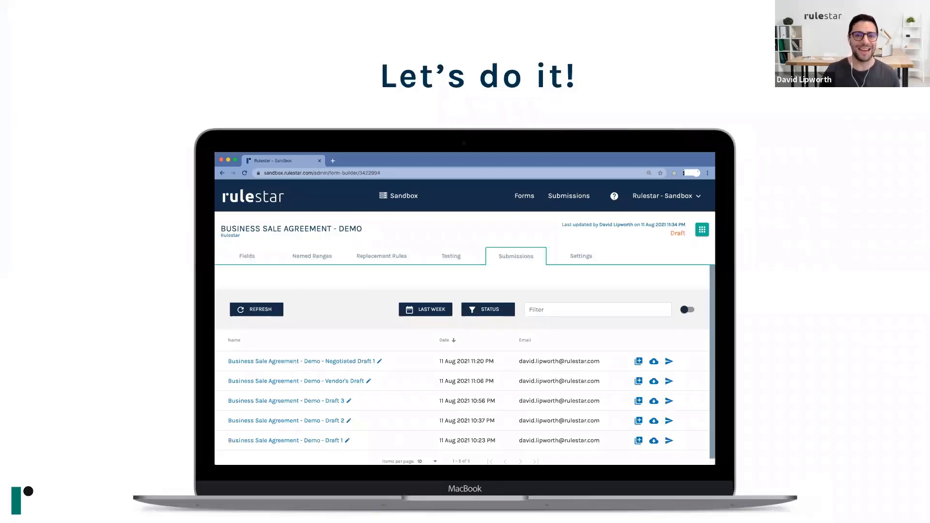
- Return to the Sandbox form library and browse the subfolders of !Smarter Drafter Products
key(Escape)
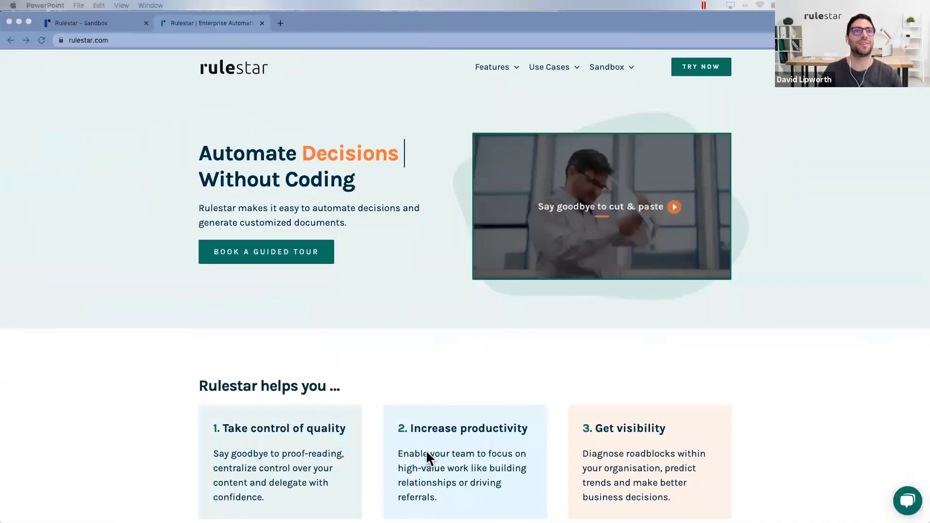
click(155, 93)
click(95, 21)
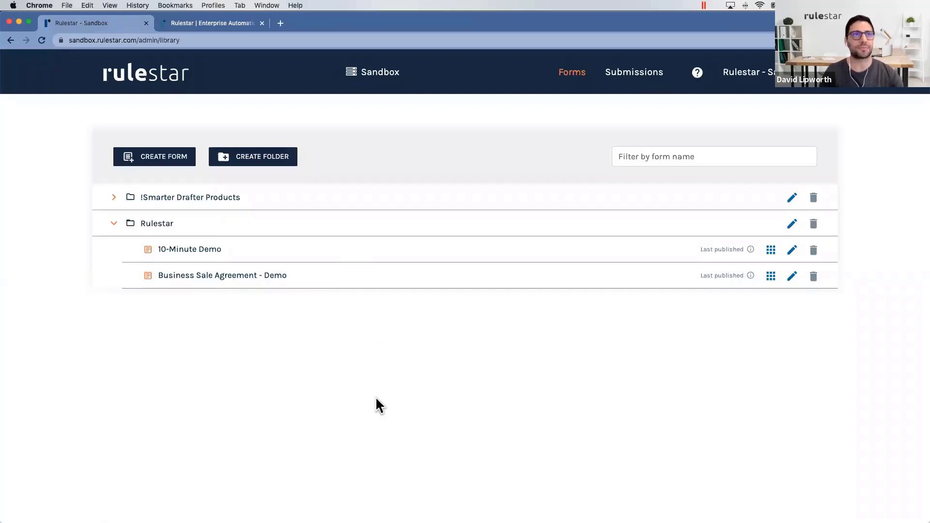
click(114, 196)
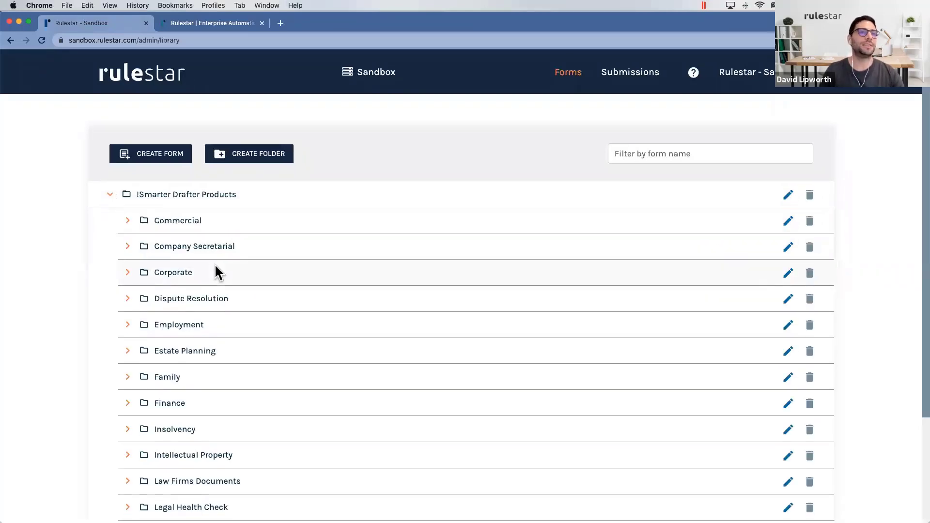
scroll(214, 266, down, 3)
scroll(214, 264, up, 3)
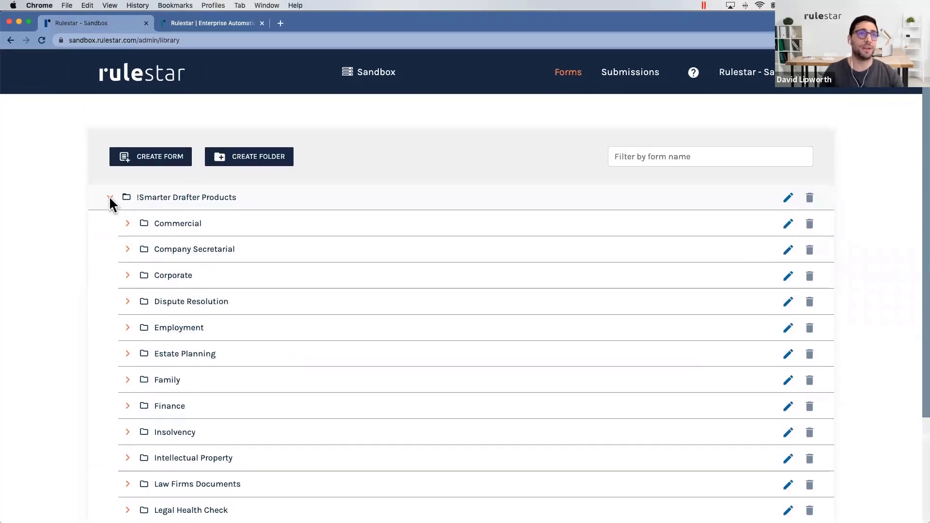
click(110, 201)
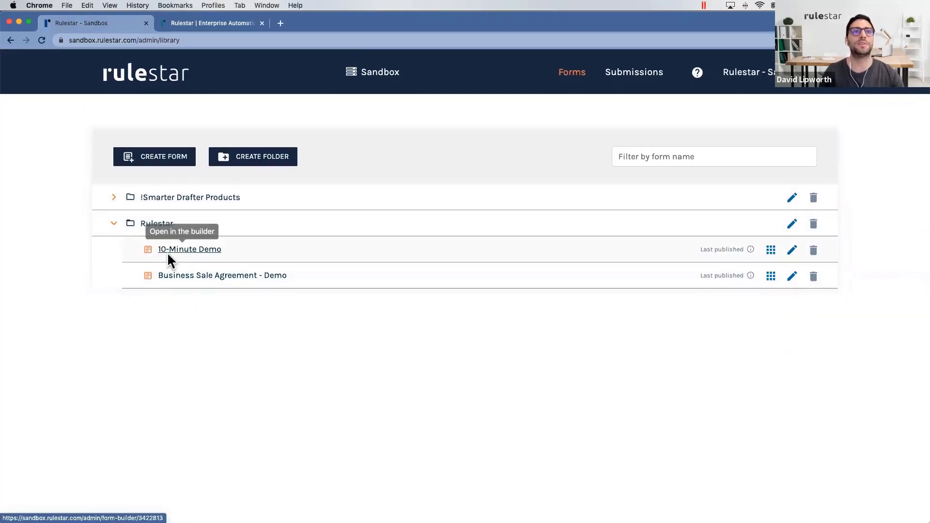
- Open the Business Sale Agreement - Demo form and clone its Vendor's Draft submission to the published form version
click(233, 276)
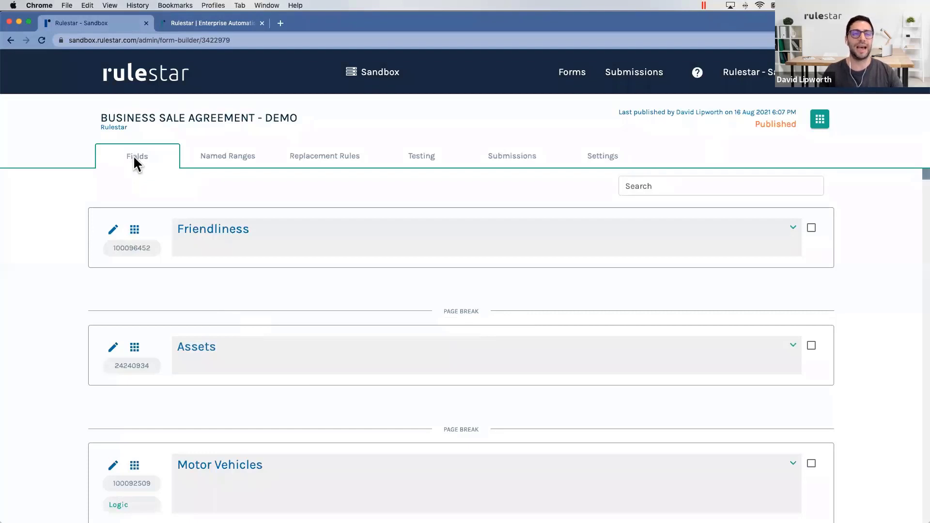
click(502, 155)
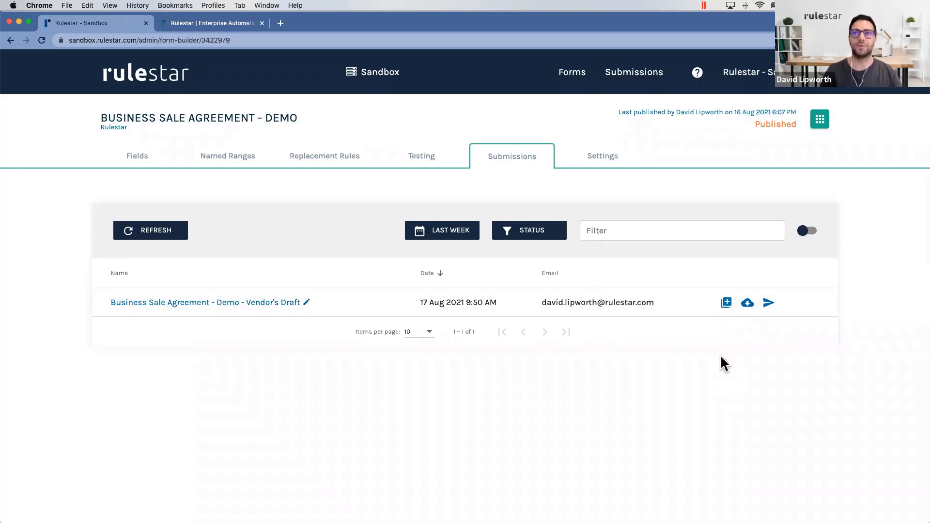
click(725, 303)
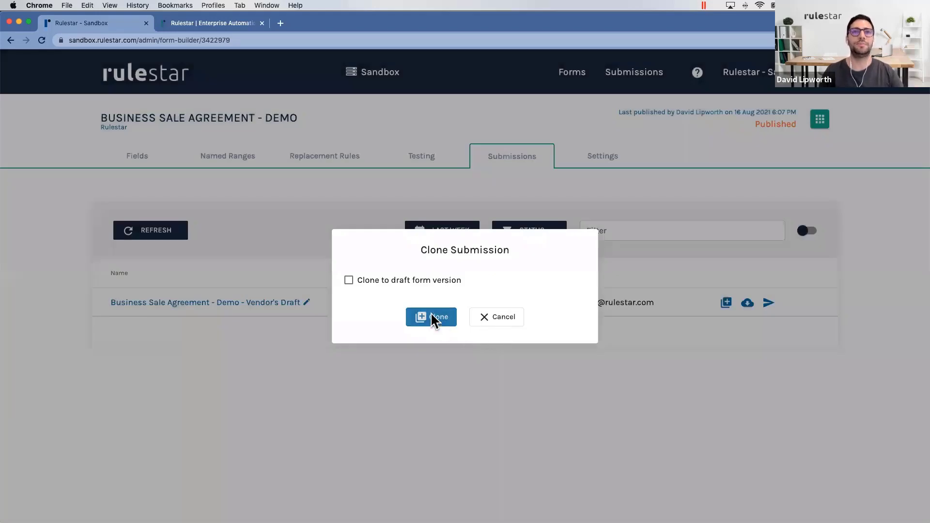
click(431, 316)
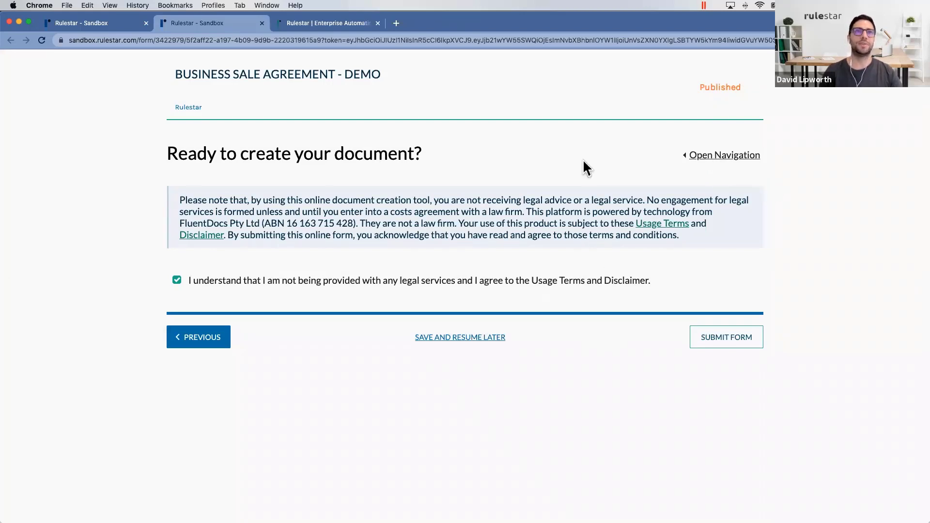
- Show the cloned form's section navigation and go to the Friendliness section
click(717, 155)
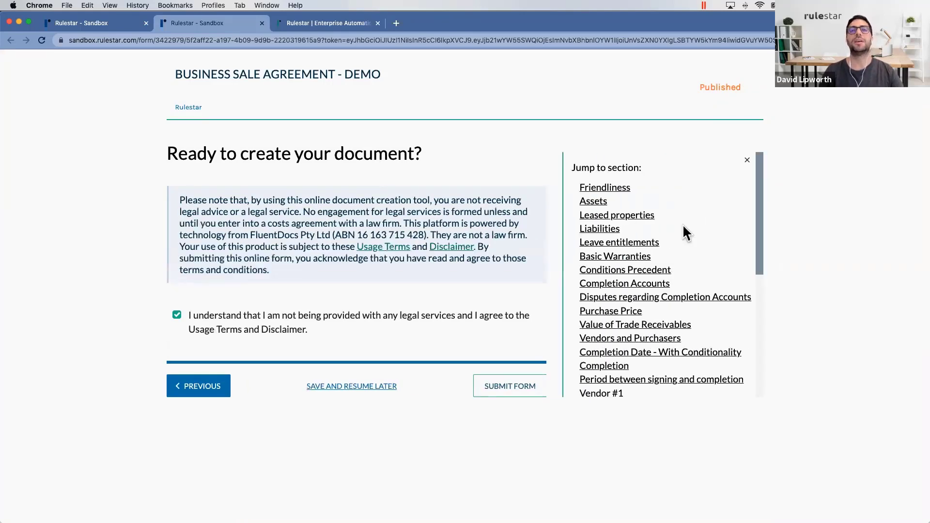
mouse_move(757, 208)
mouse_down()
mouse_move(762, 326)
mouse_move(754, 193)
mouse_up()
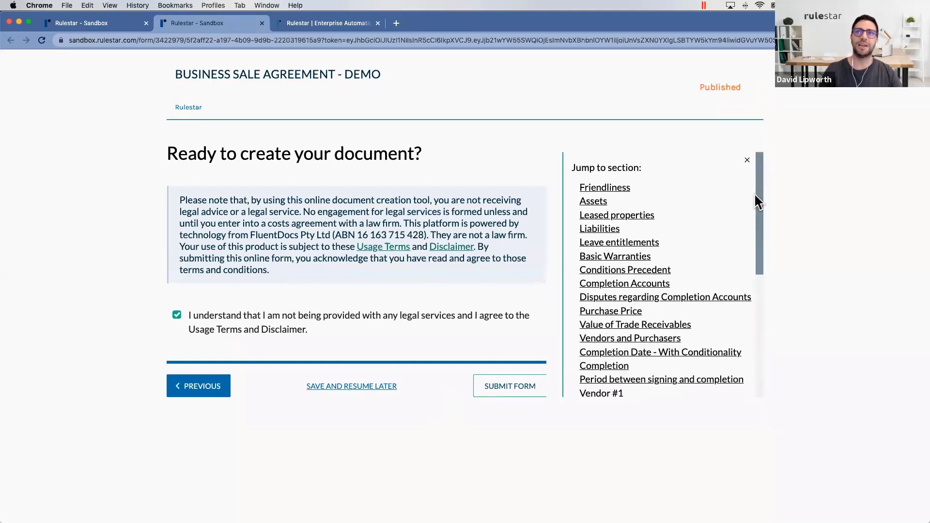
click(607, 188)
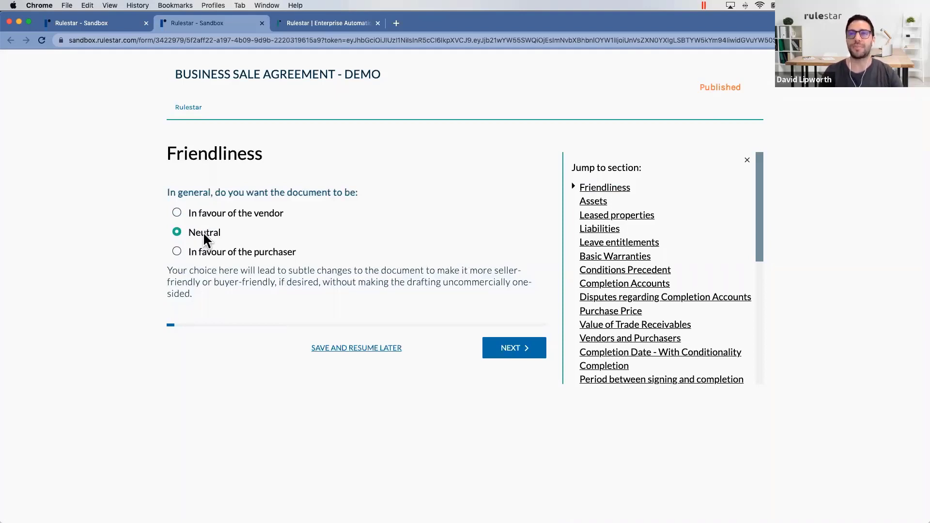
- In the Basic Warranties section, include basic warranties from the Vendor and continue to the following section
click(607, 255)
scroll(407, 293, down, 3)
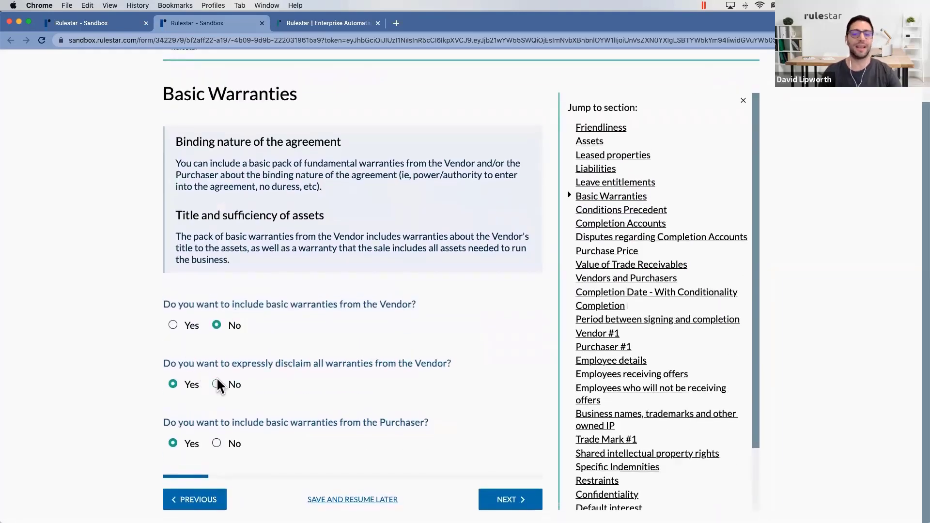
click(173, 325)
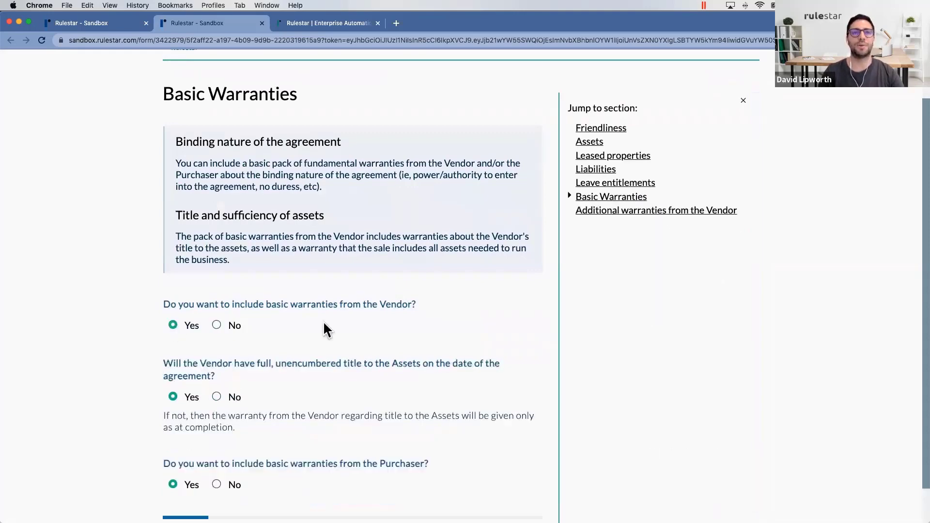
scroll(373, 385, down, 2)
click(514, 499)
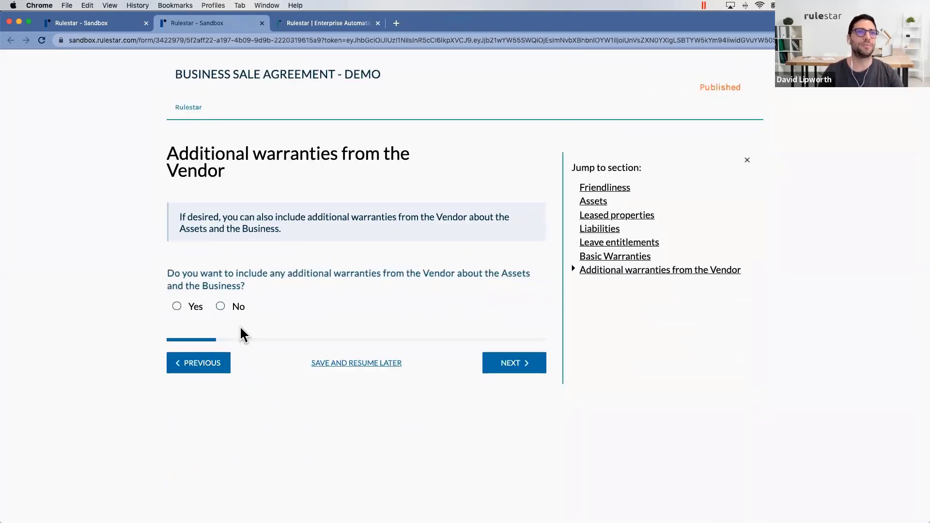
- Answer Yes to including additional warranties from the Vendor about the Assets and the Business
click(176, 306)
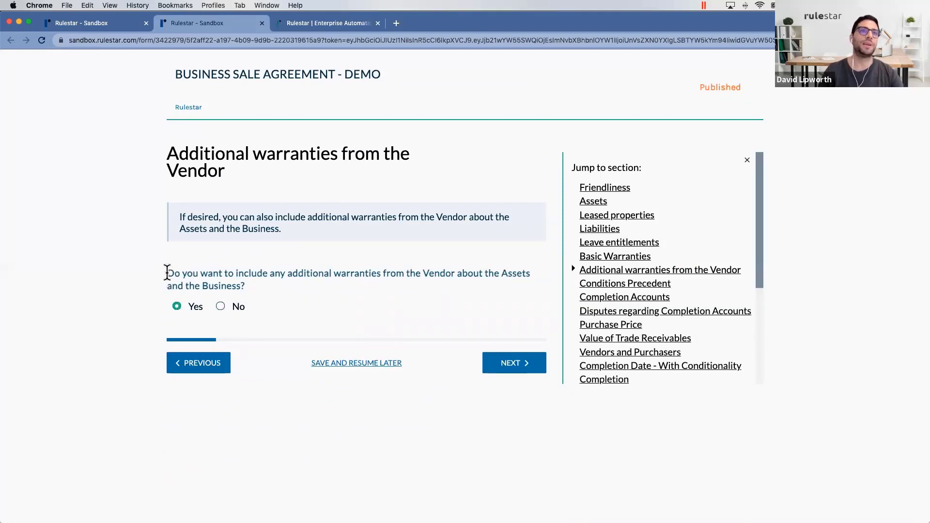
drag(168, 271, 275, 291)
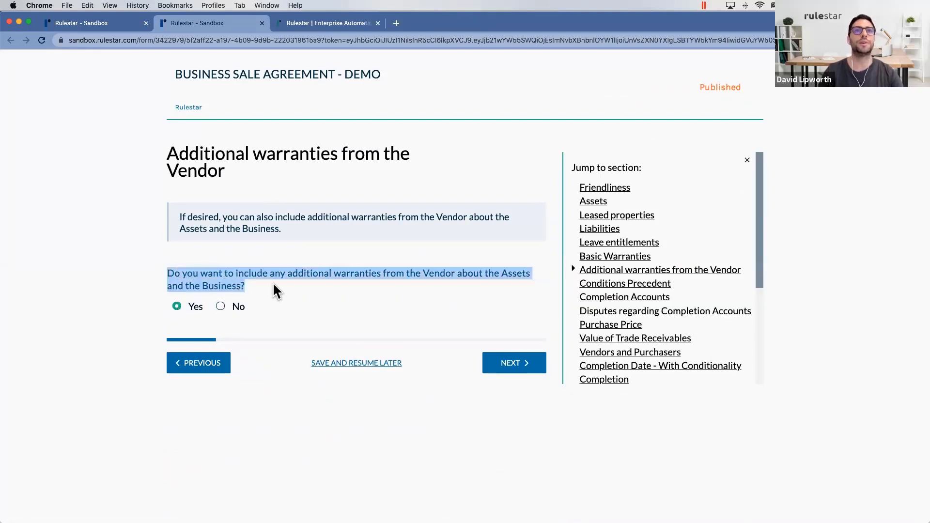
click(381, 300)
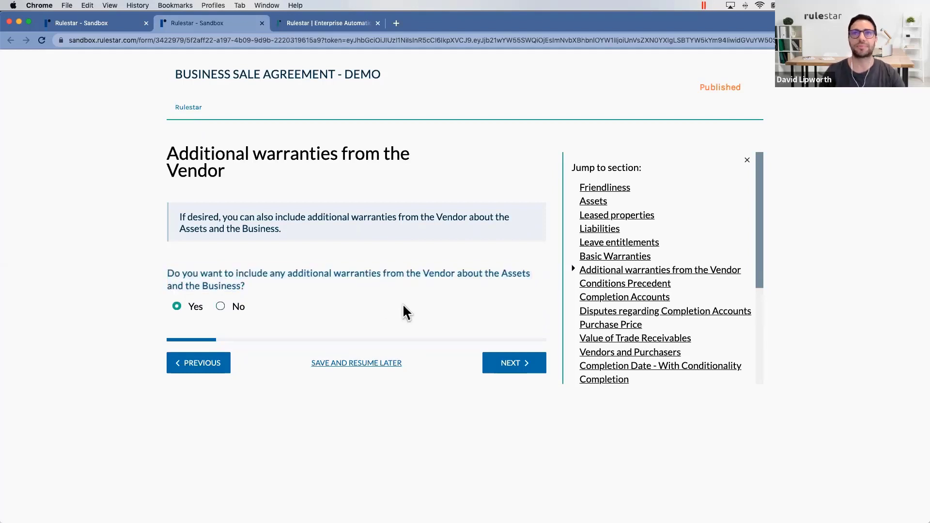
- In the Conditions Precedent section, add the conditions "Key employees agree to transfer" and "No material adverse change"
click(637, 284)
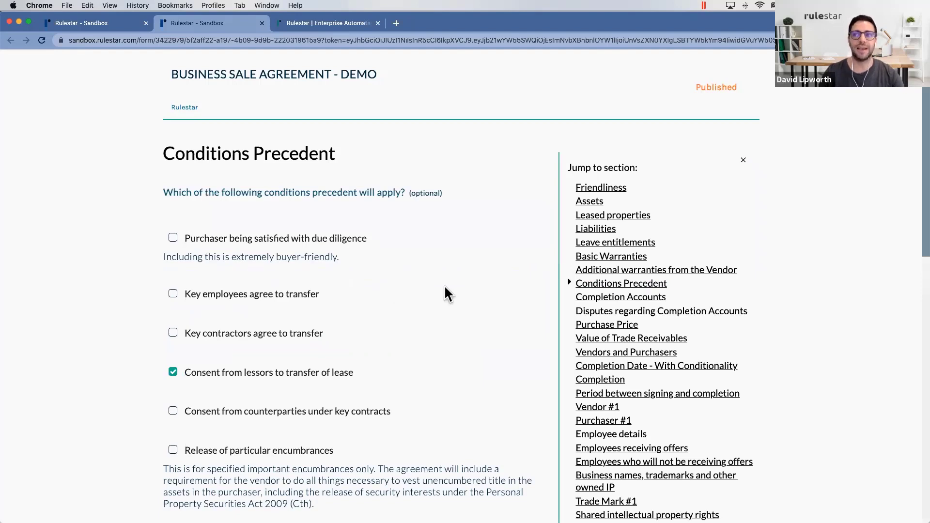
click(173, 293)
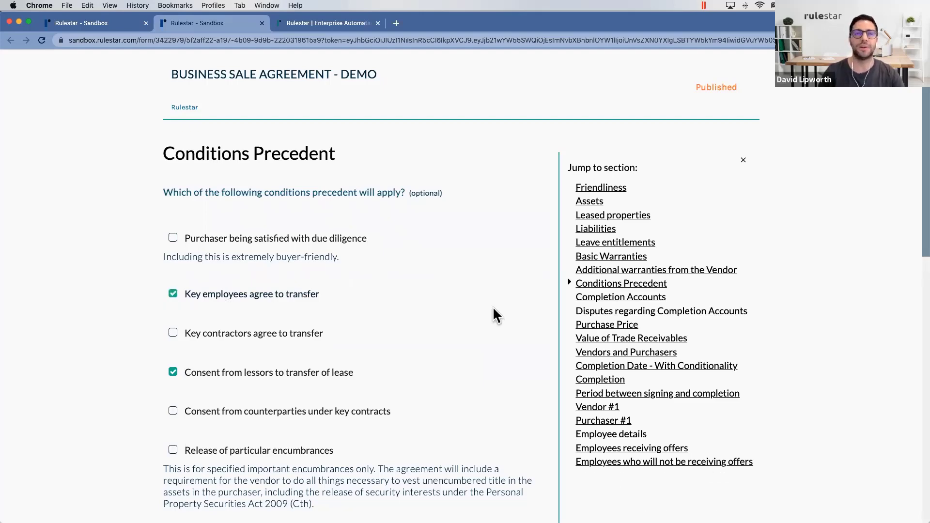
scroll(492, 306, down, 10)
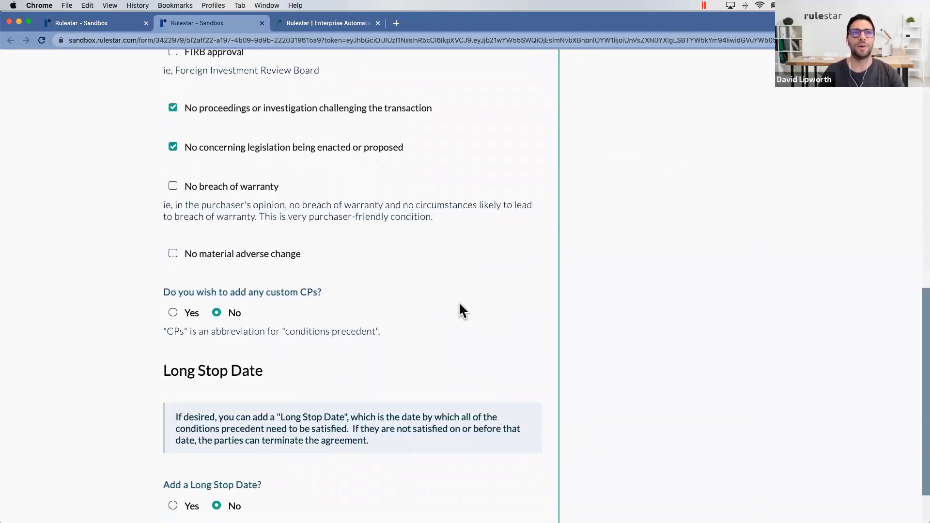
click(222, 254)
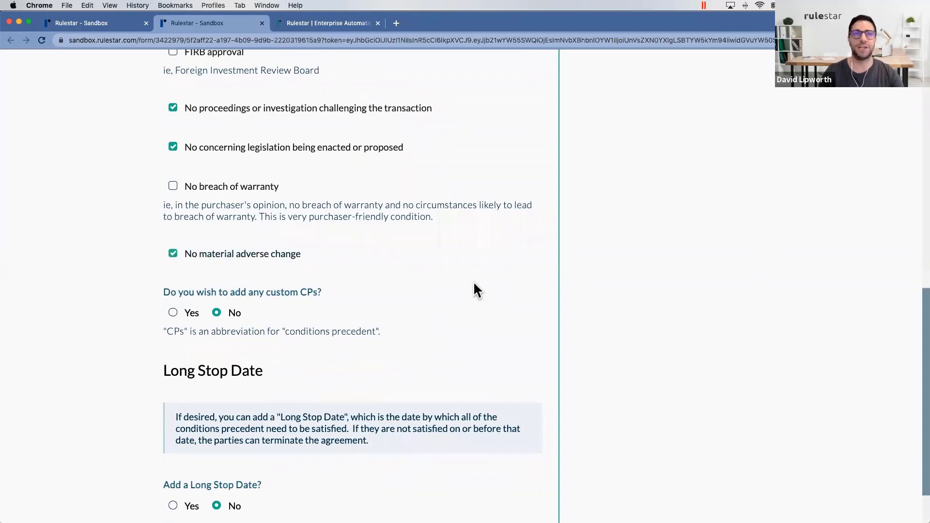
- Add a Long Stop Date of 31 December 2021 to the conditions precedent and continue to Completion Accounts
scroll(470, 284, down, 3)
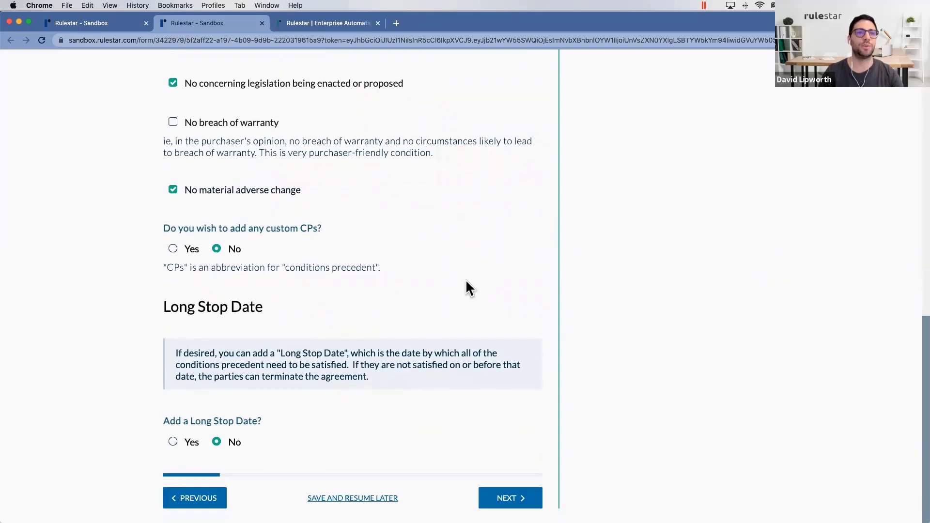
click(173, 443)
scroll(271, 431, down, 3)
click(291, 435)
scroll(292, 435, down, 3)
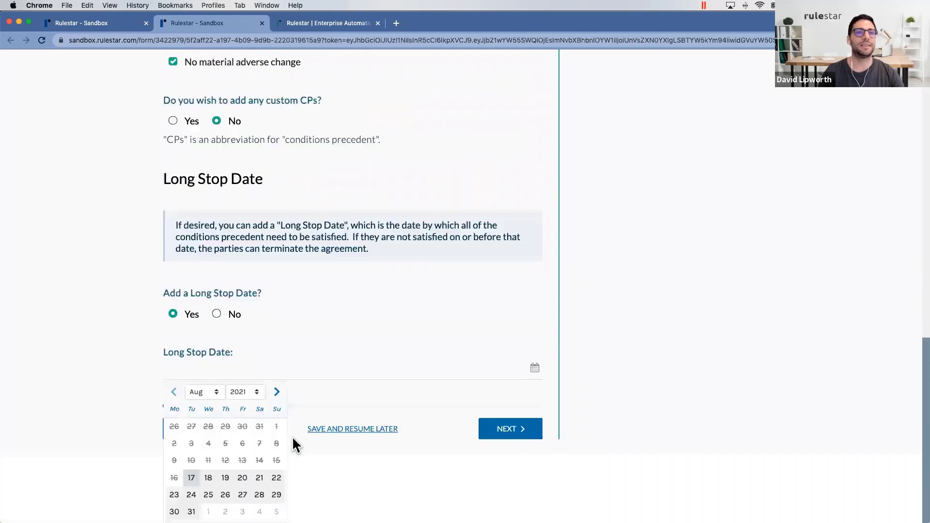
click(199, 392)
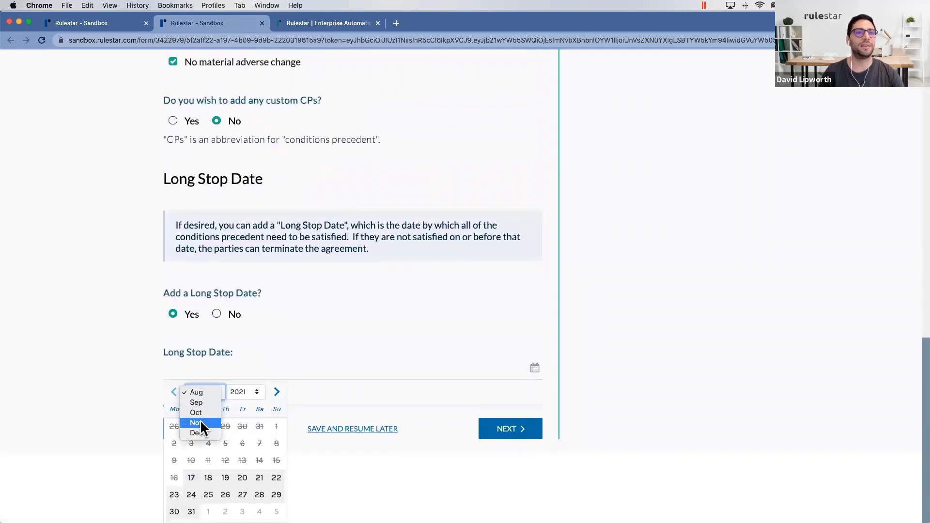
click(200, 429)
click(244, 494)
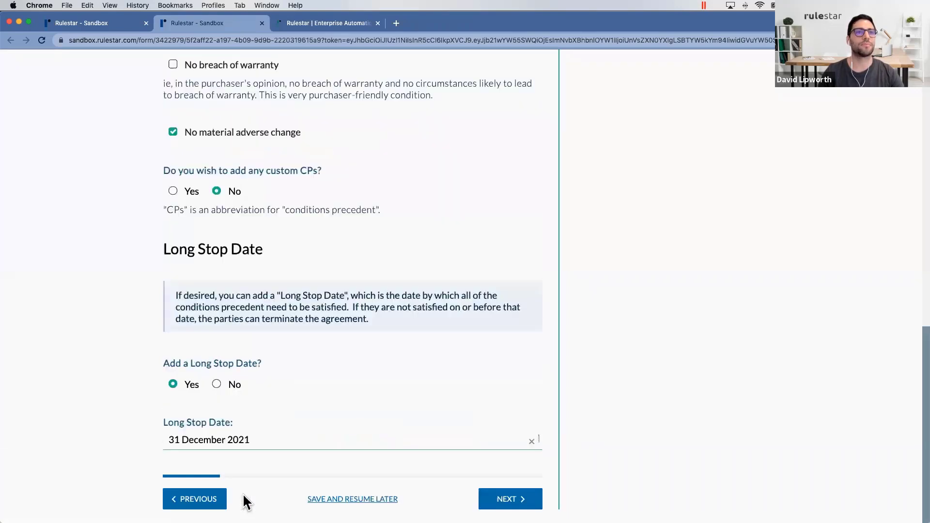
click(496, 496)
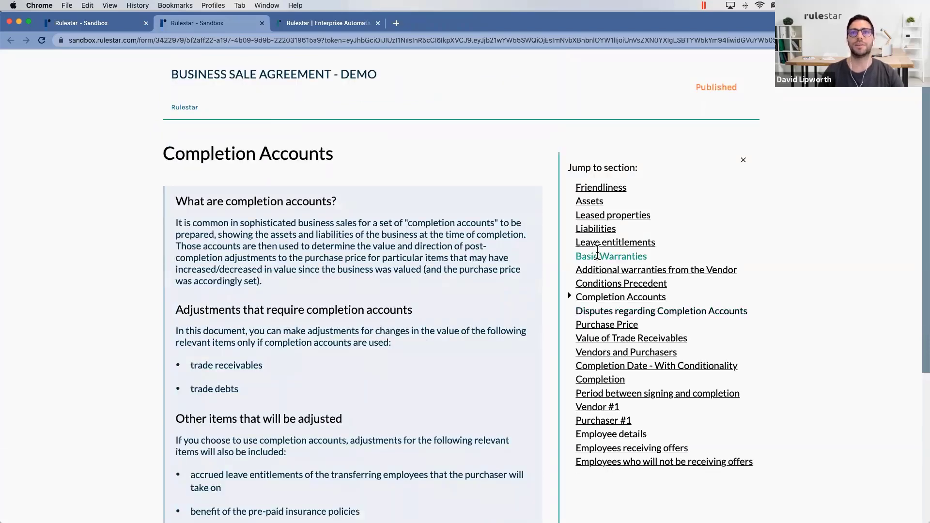
- In Vendors and Purchasers, set the number of Vendors to 2 and mark them as members of a corporate group
click(597, 352)
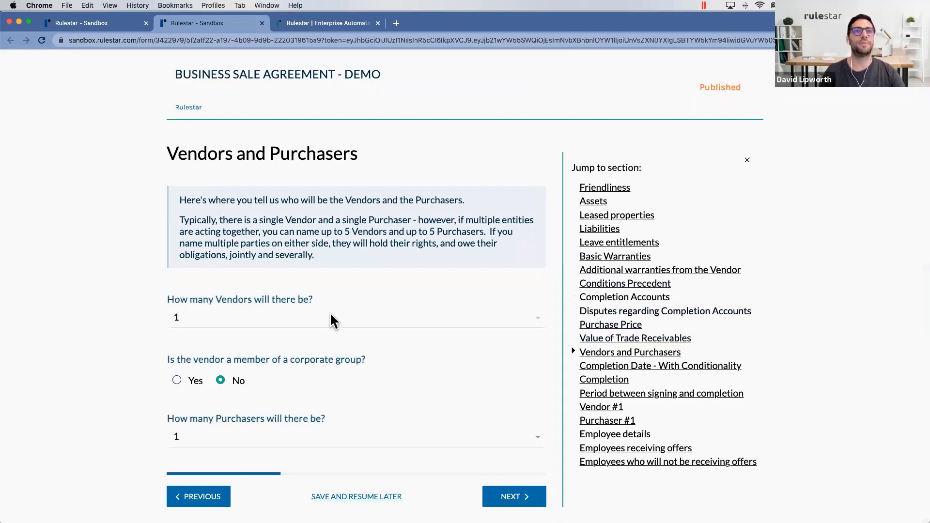
click(265, 318)
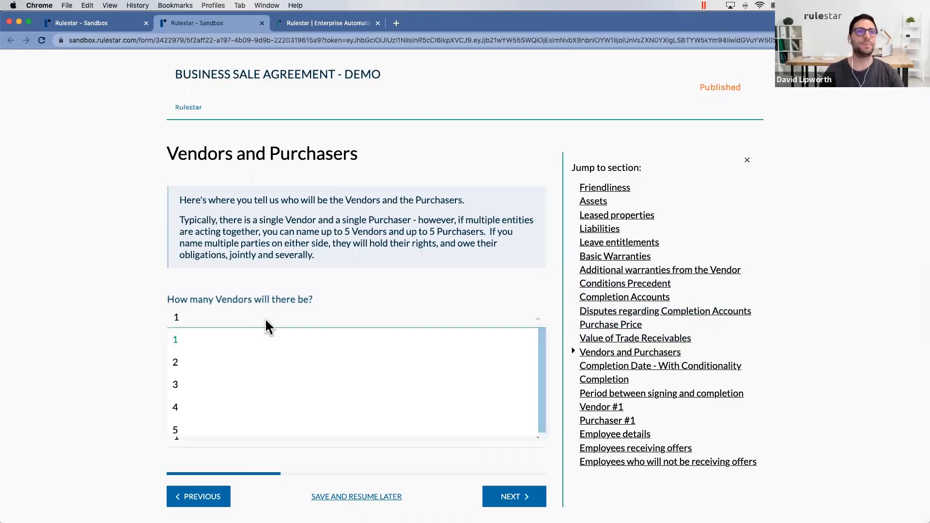
click(258, 360)
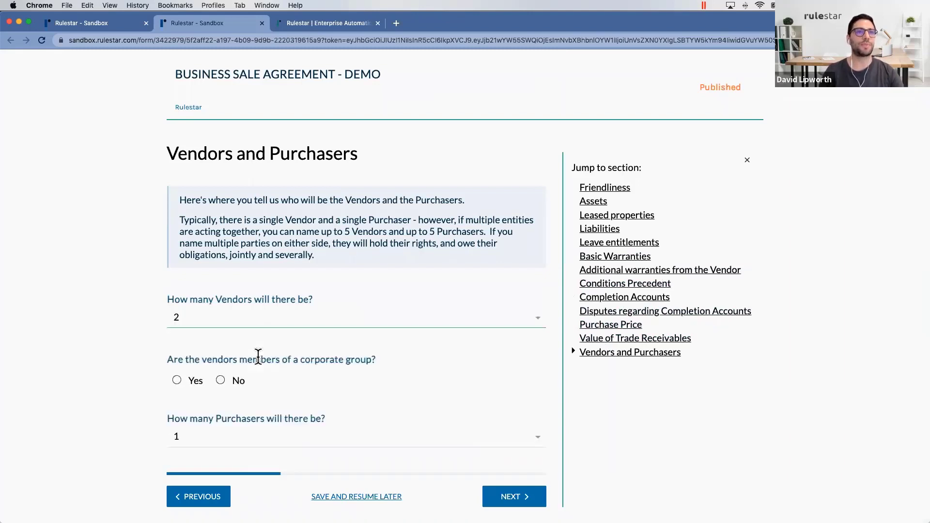
click(178, 379)
drag(165, 359, 397, 359)
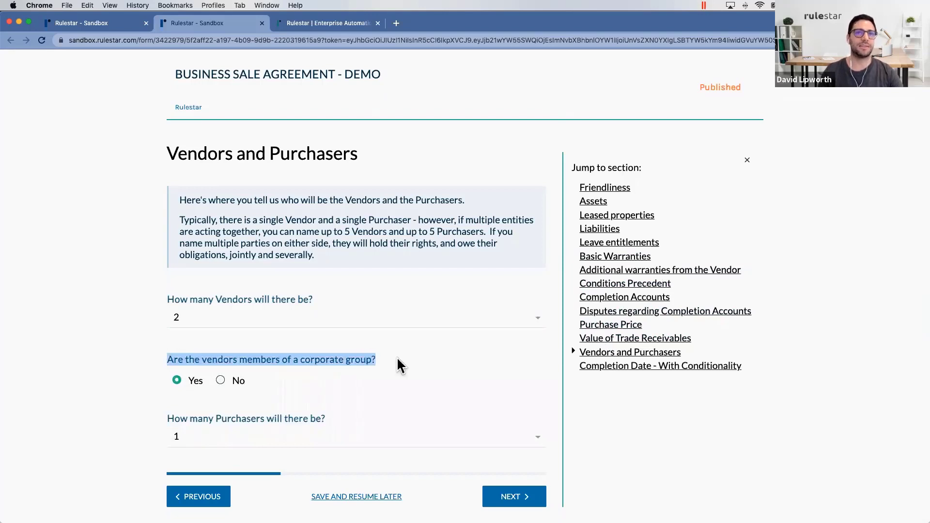
click(397, 358)
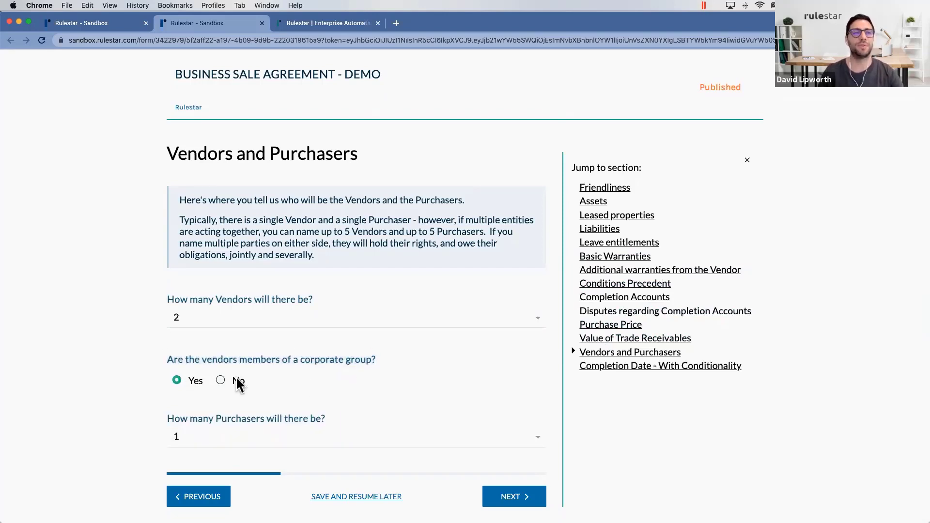
- Keep the Completion Date answers, set the completion address to the offices of the Purchaser, and continue past Completion
click(517, 498)
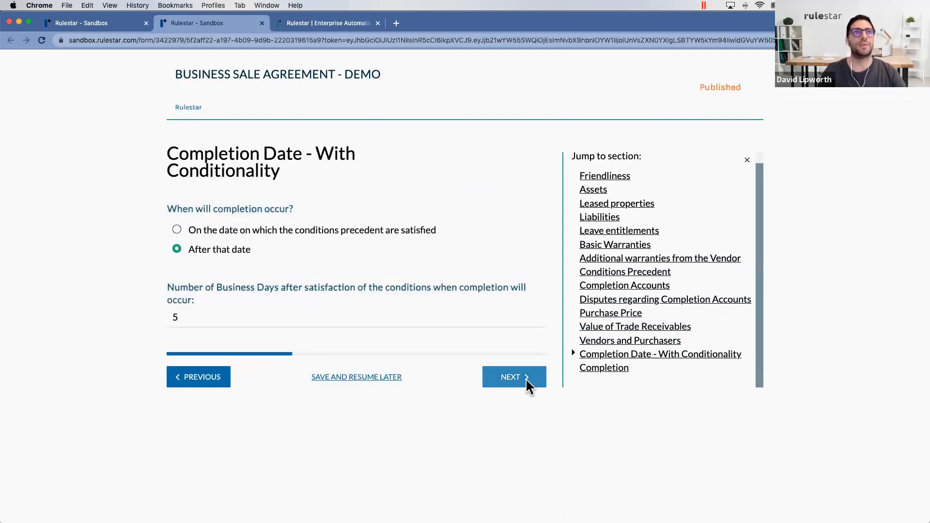
click(528, 381)
scroll(523, 387, down, 3)
click(511, 492)
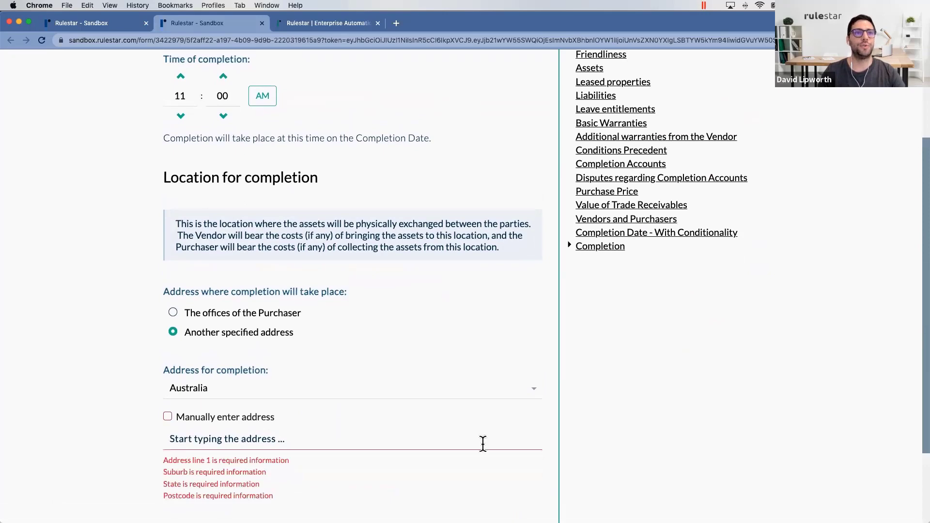
scroll(481, 442, down, 2)
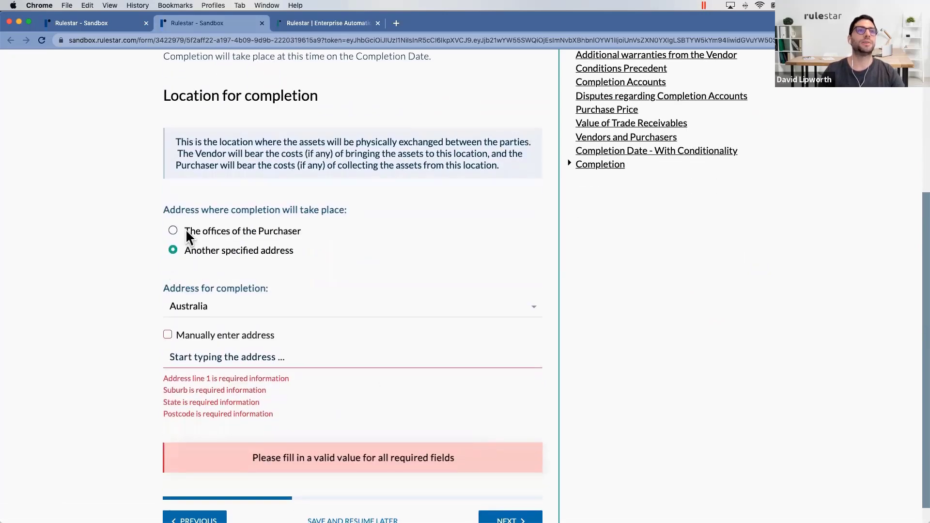
click(187, 228)
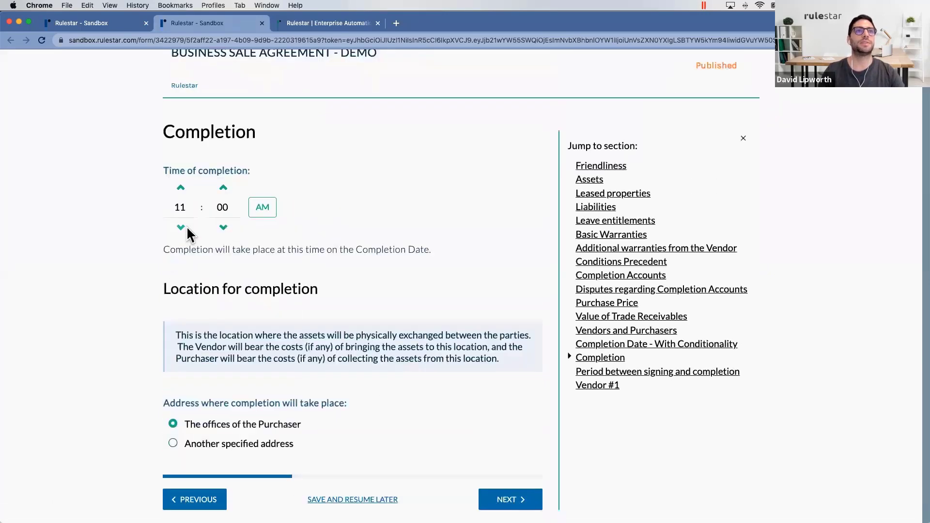
click(511, 499)
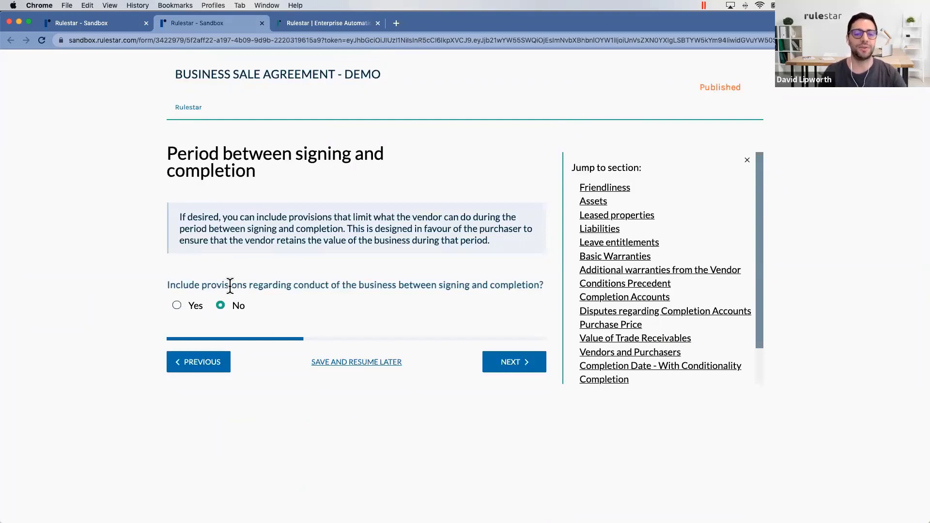
- Include provisions on business conduct between signing and completion, and require the vendor to notify the purchaser of material changes
click(176, 305)
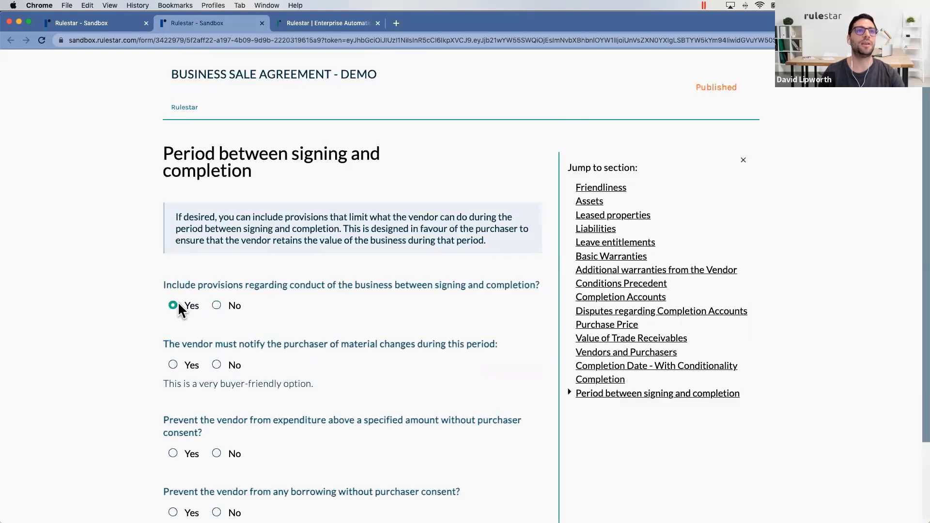
scroll(321, 310, down, 3)
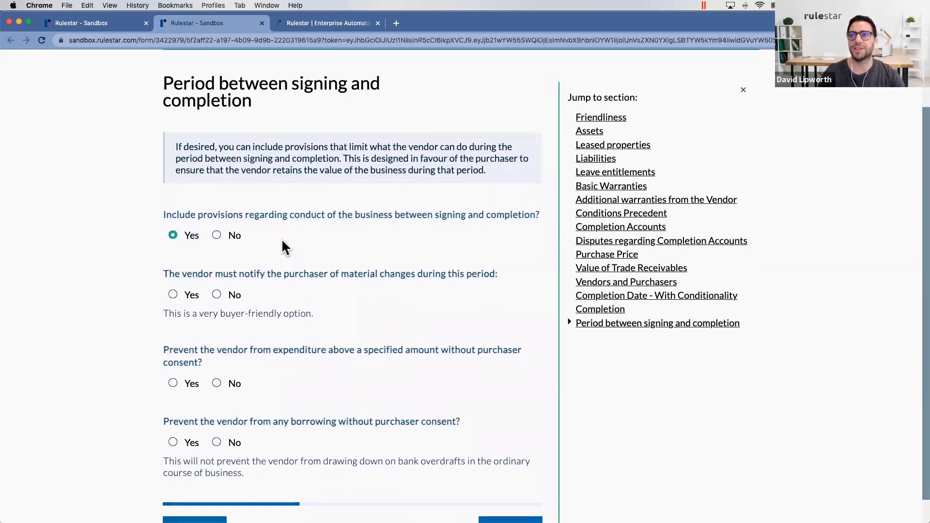
scroll(281, 241, down, 1)
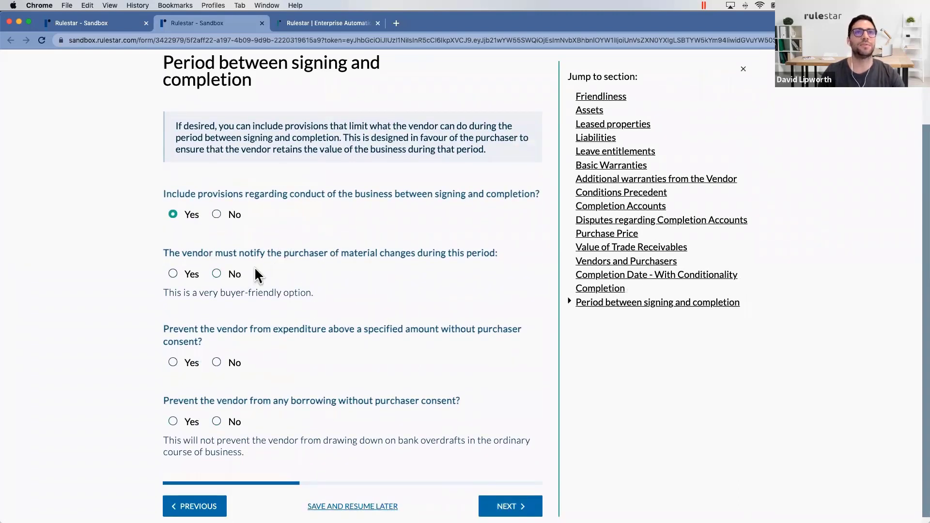
click(172, 274)
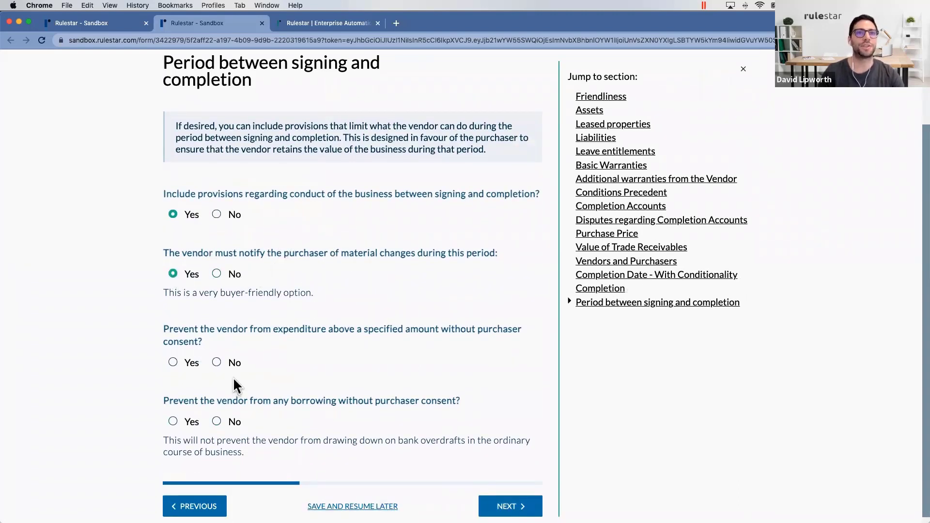
- Limit vendor expenditure without purchaser consent to 10,000.00, prevent any borrowing without consent, and continue to Vendor #1
click(173, 362)
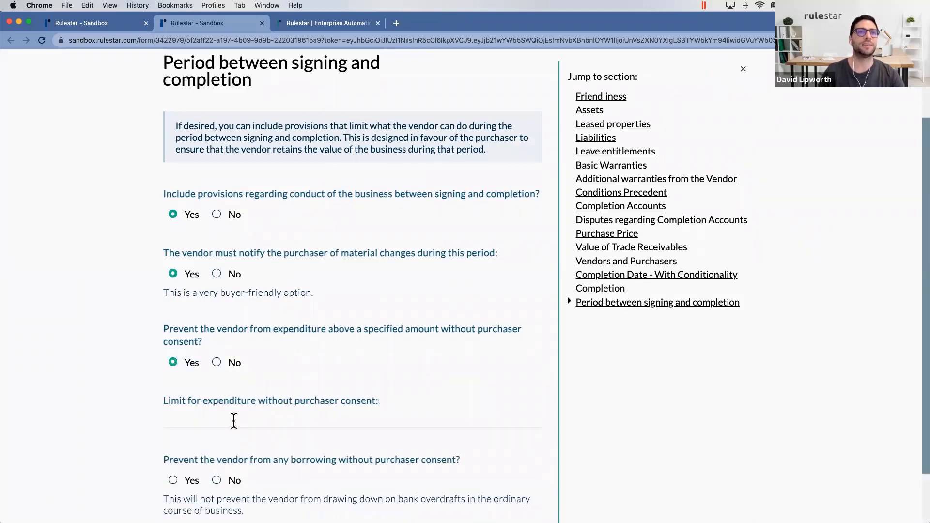
click(234, 421)
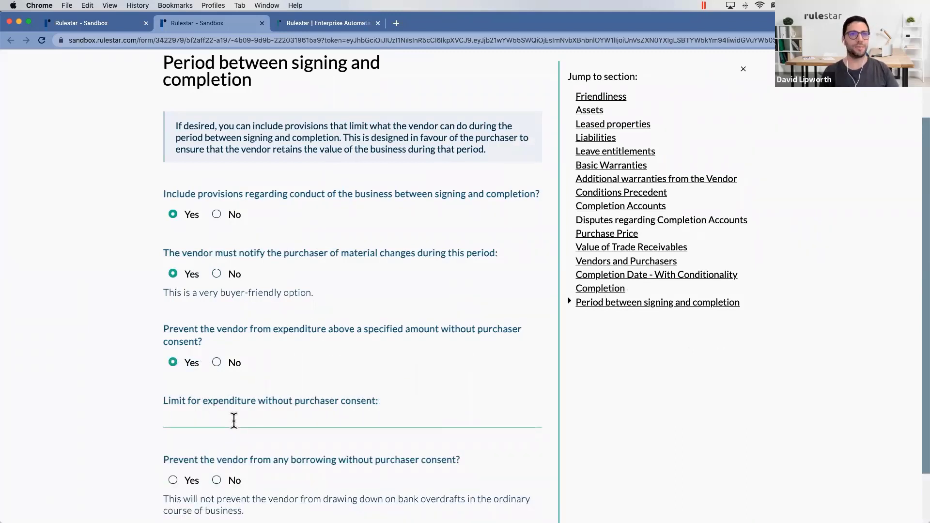
text(100000.00)
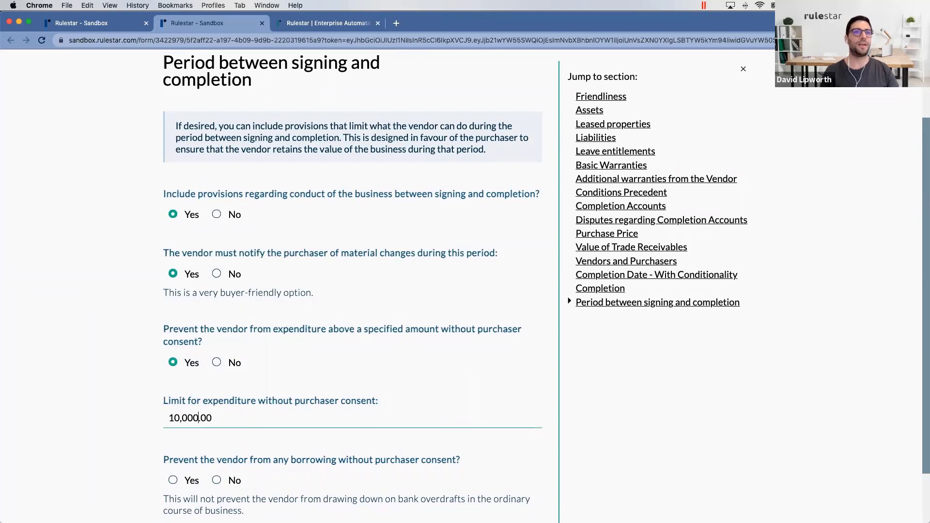
scroll(233, 418, down, 3)
click(172, 413)
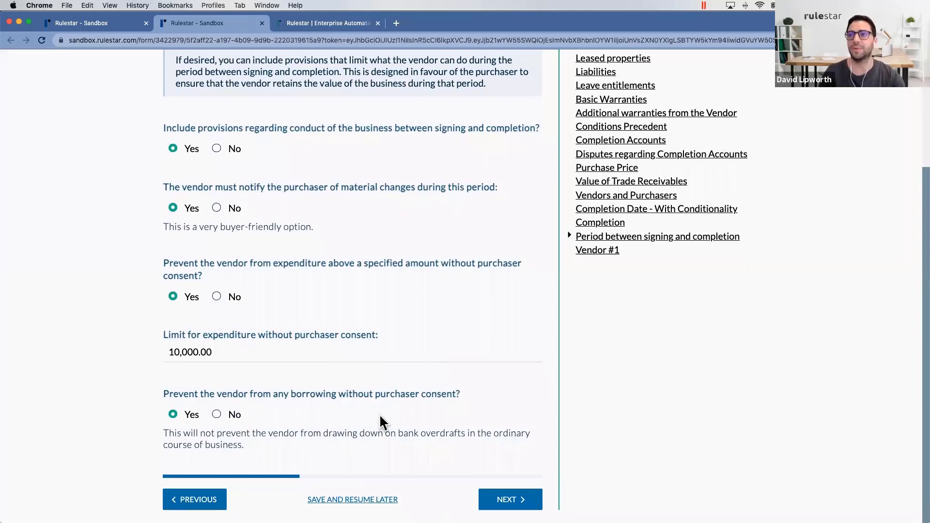
click(510, 500)
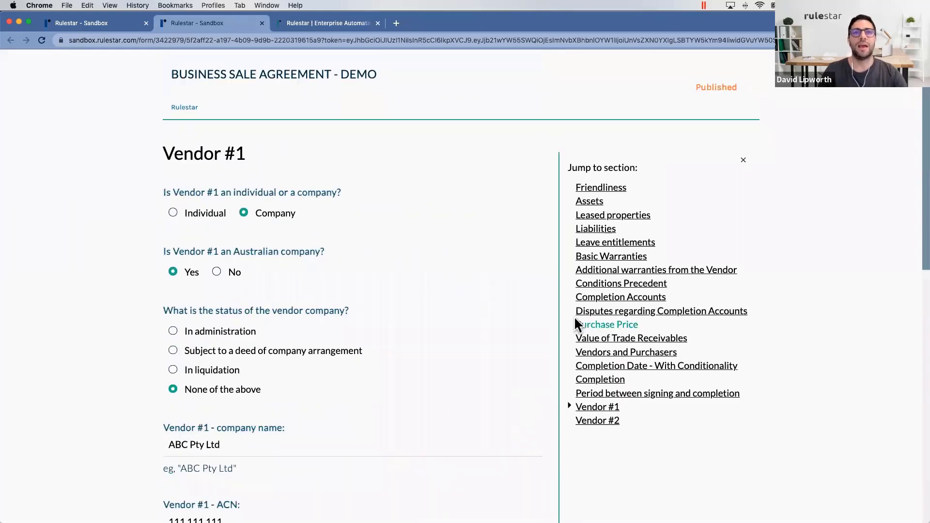
- Go to the Vendor #2 section and set Vendor #2 as a company
scroll(618, 274, down, 2)
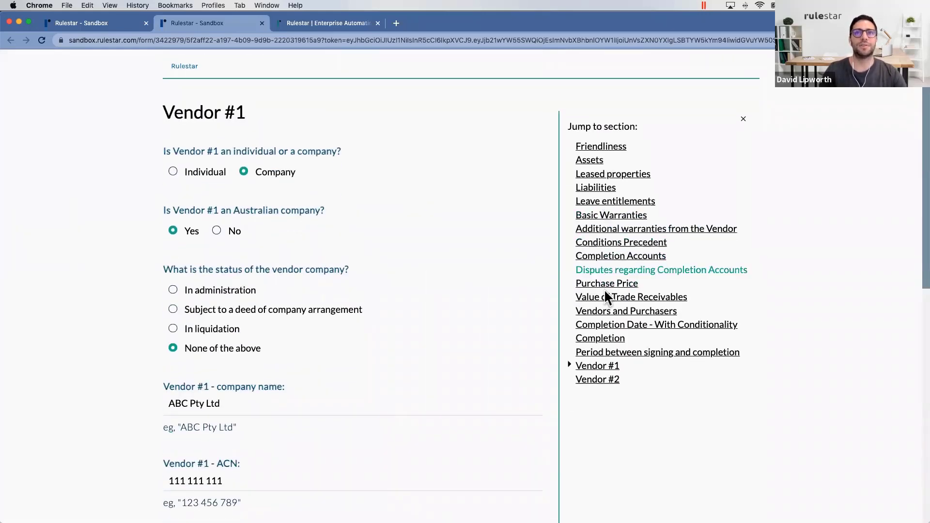
scroll(601, 353, down, 2)
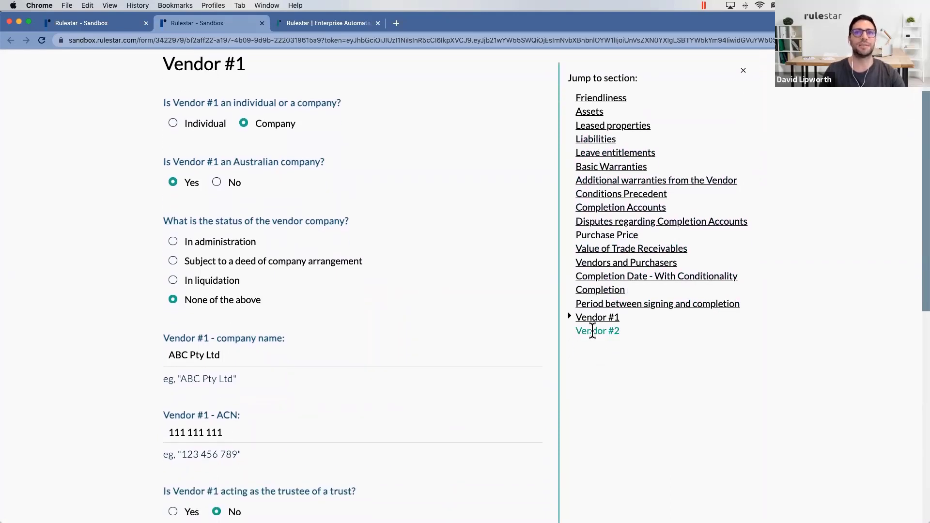
click(592, 331)
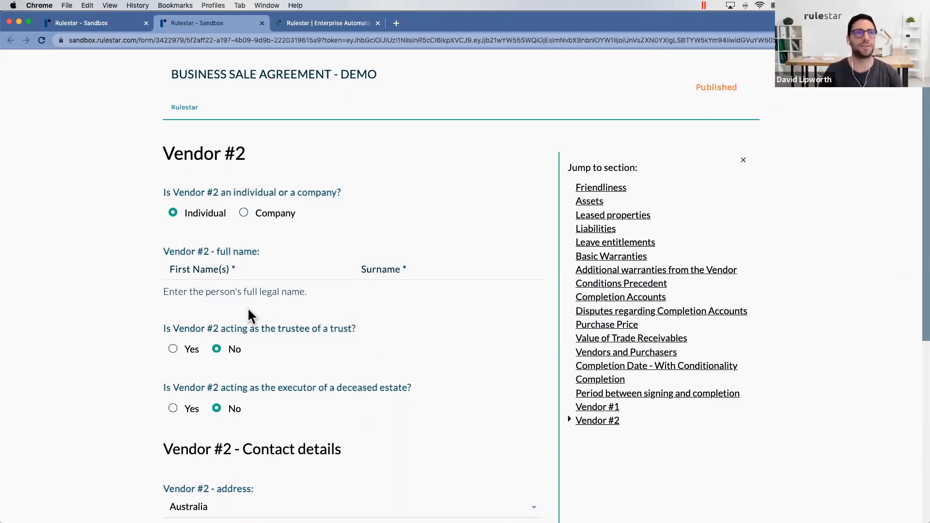
click(228, 271)
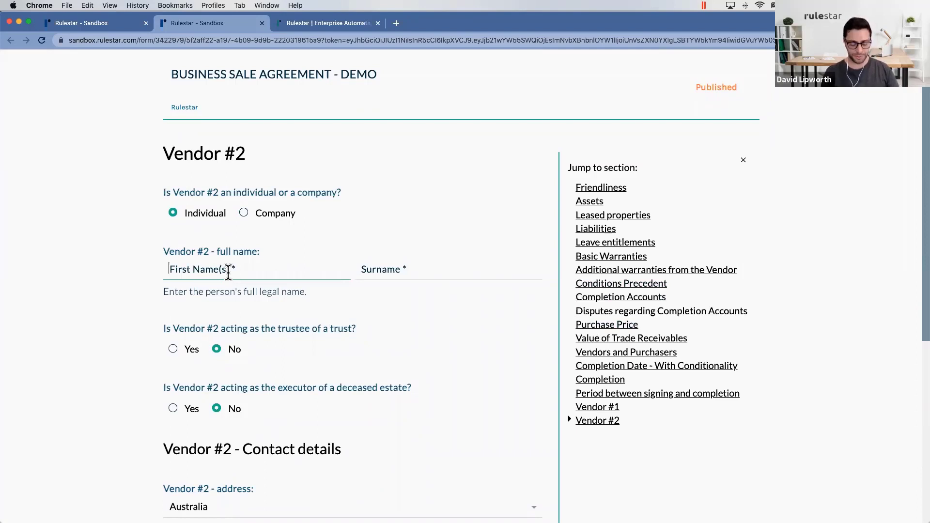
text(BBB)
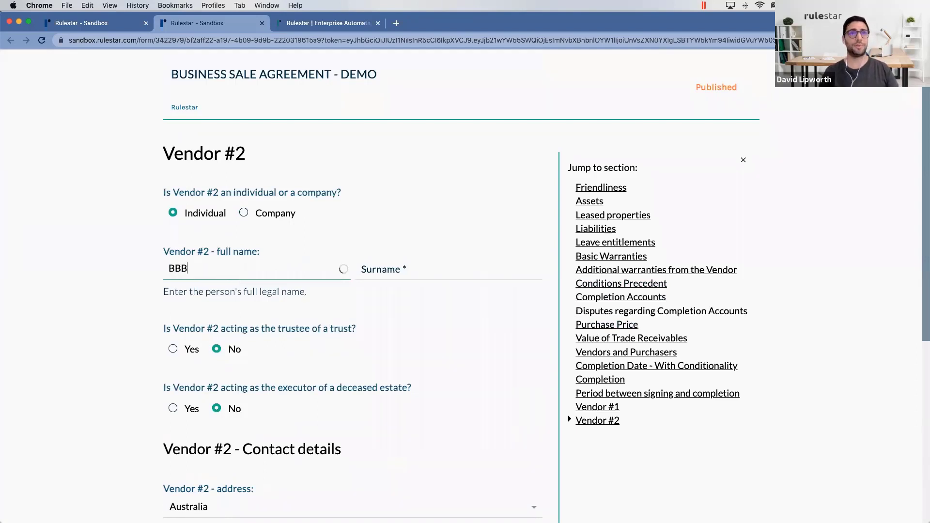
click(256, 214)
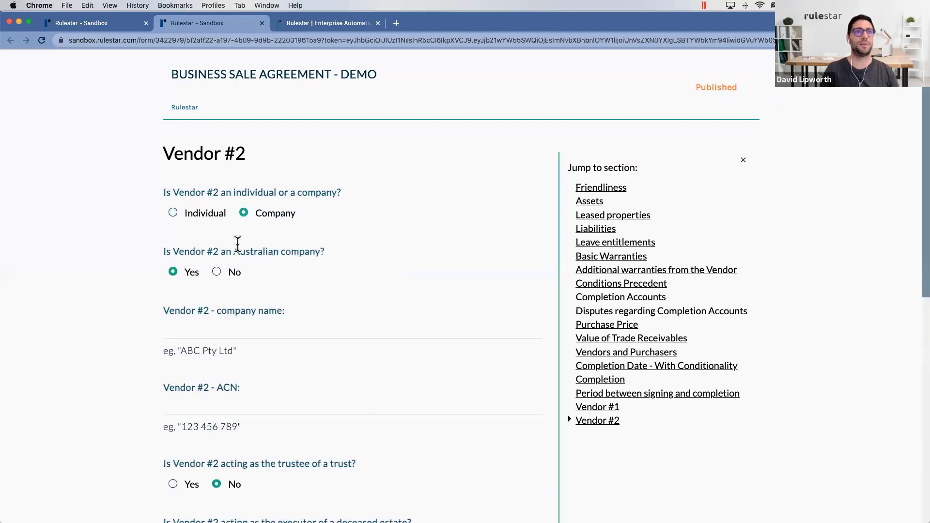
- Enter BBB Pty Ltd as Vendor #2's company name and fill in its ACN
click(221, 321)
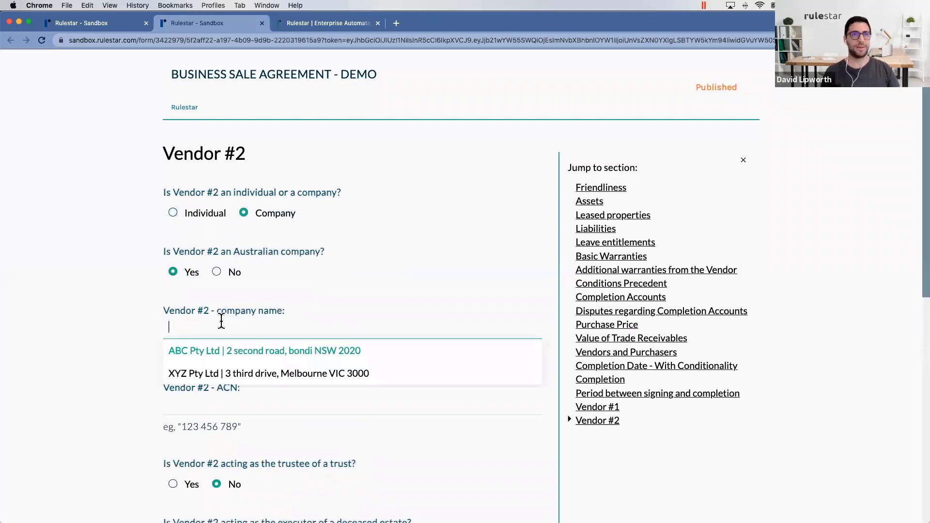
text(BBB Pty Ltd)
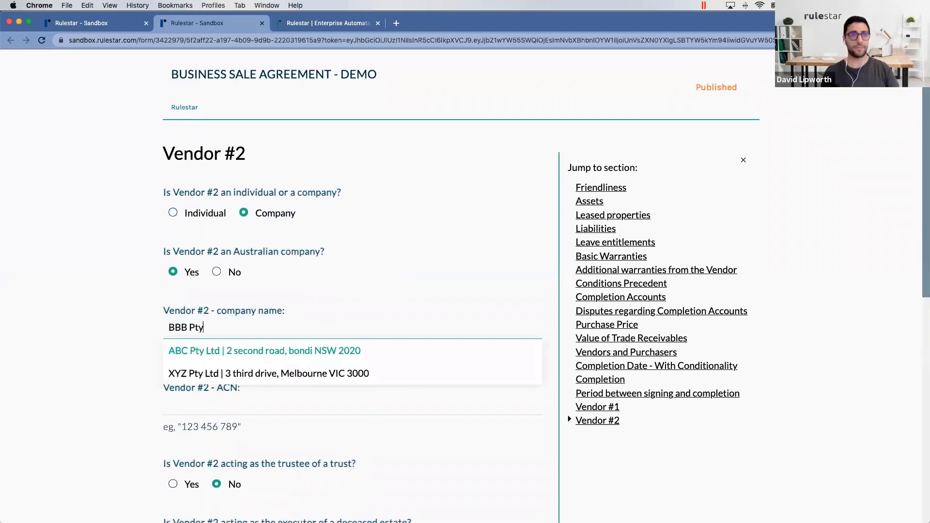
click(213, 395)
text(222 222 222)
scroll(316, 370, down, 3)
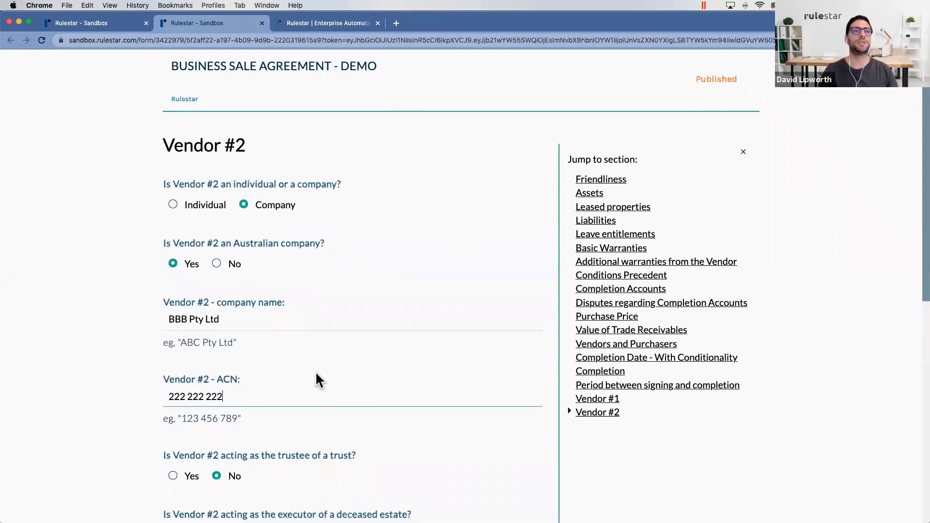
click(236, 322)
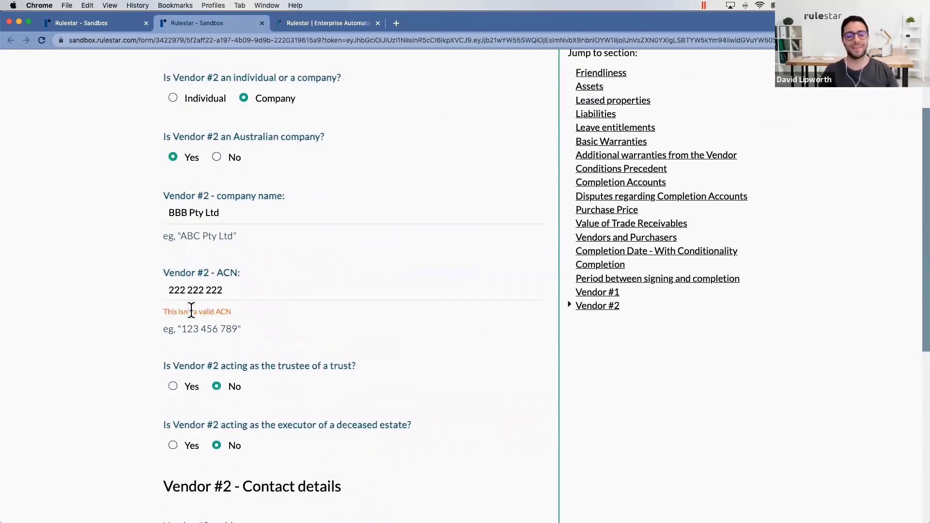
- Fill in Vendor #2's Australian address by choosing one of the suggested matches
scroll(181, 310, down, 5)
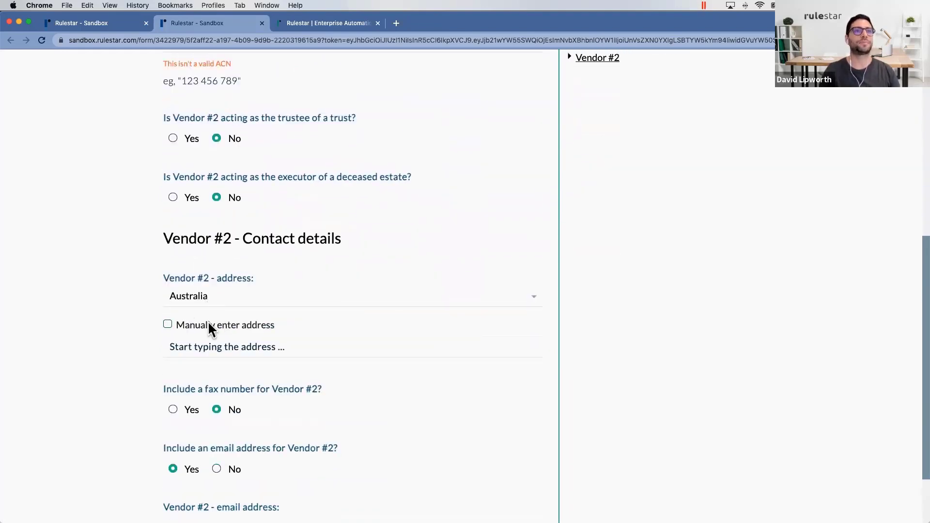
click(212, 348)
text(123)
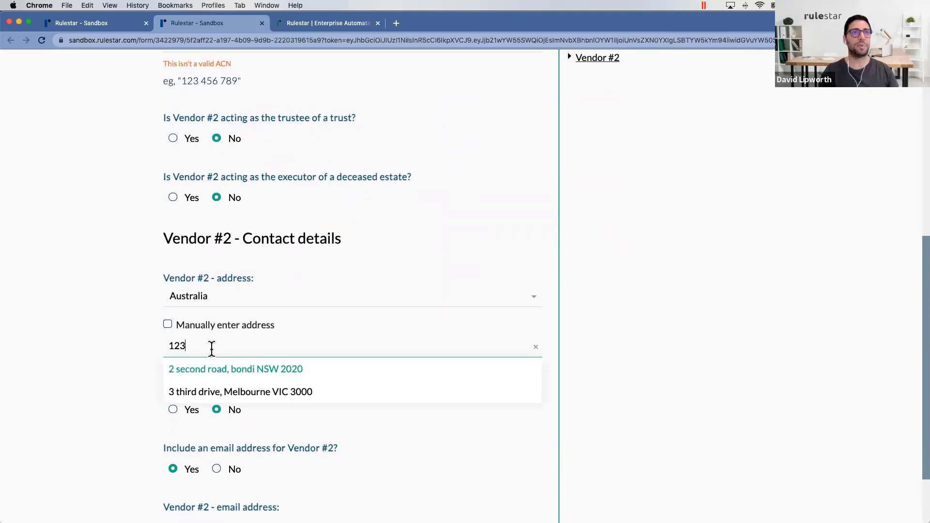
click(266, 392)
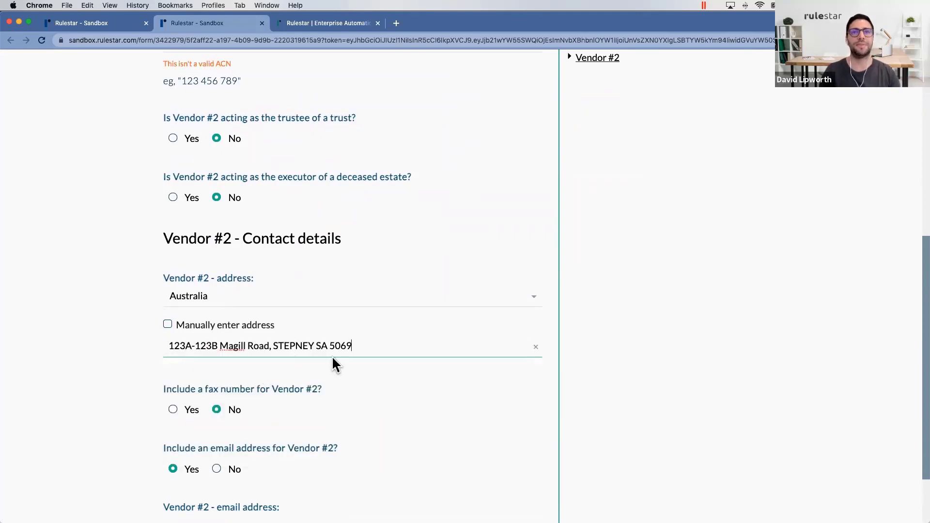
- Answer No to including an email address for Vendor #2 and continue to Purchaser #1
scroll(333, 358, down, 2)
scroll(291, 373, down, 2)
click(218, 384)
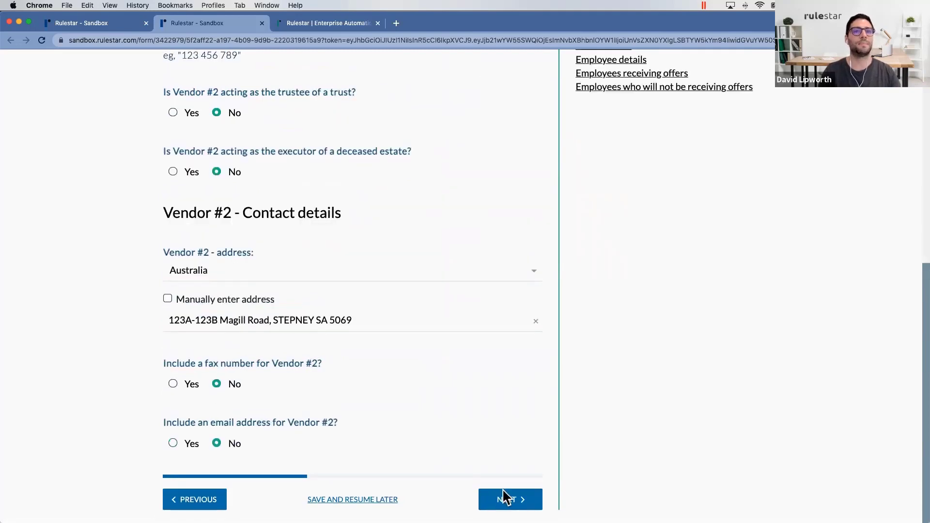
click(514, 500)
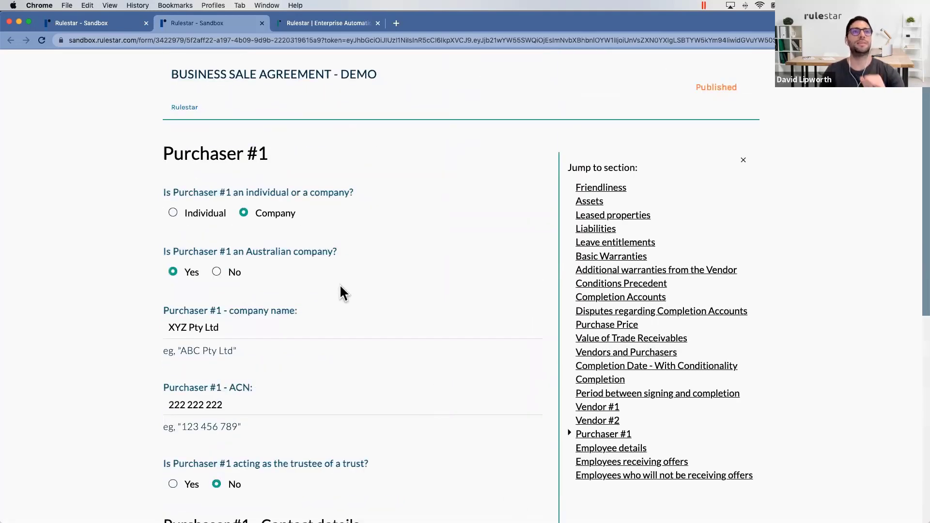
- Go to the section on employees who will not be receiving offers and continue to Key Employees
scroll(327, 286, down, 6)
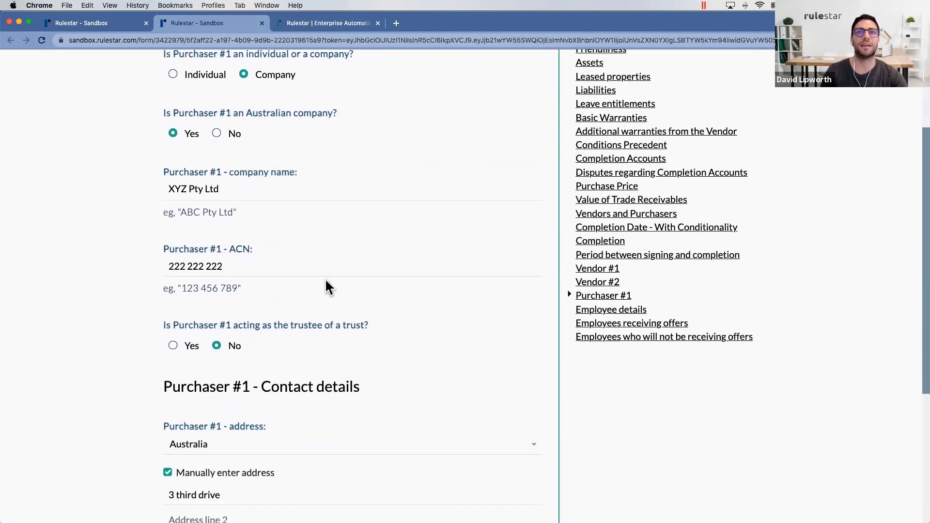
click(608, 336)
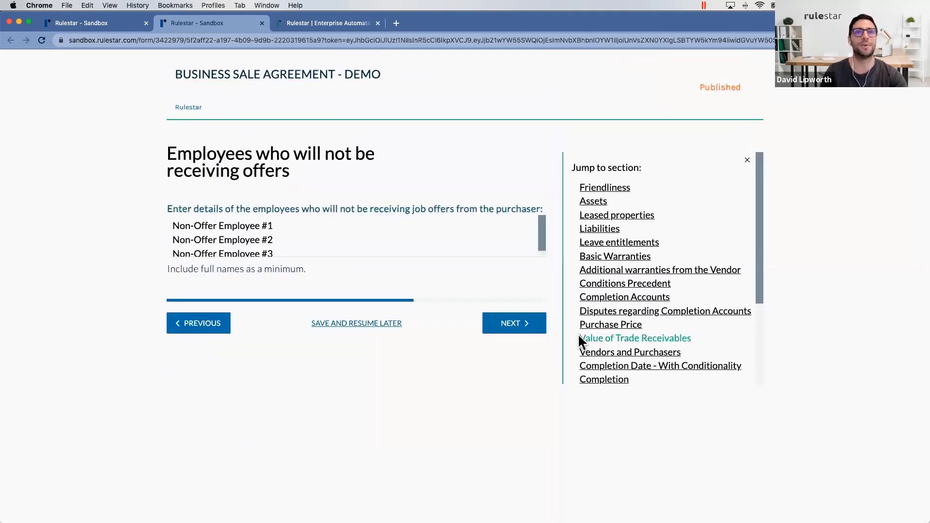
click(521, 325)
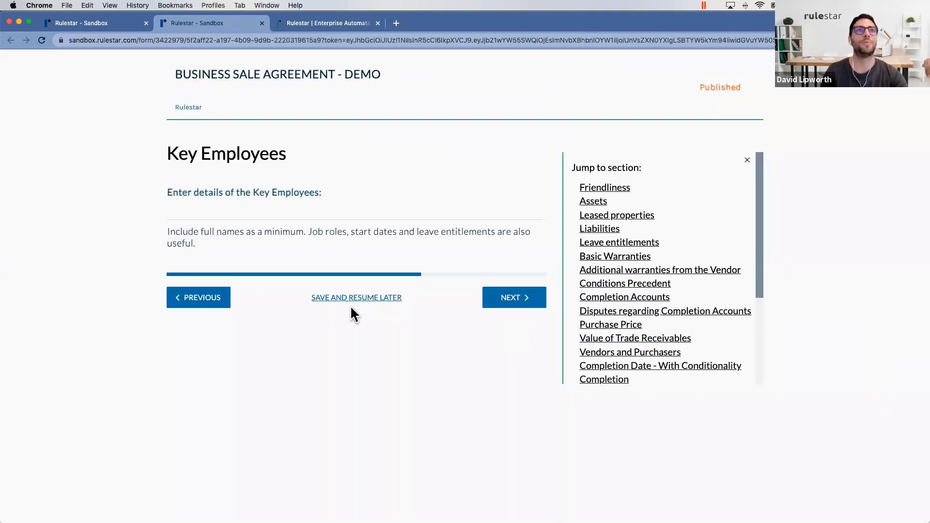
- Enter "Key employee details go here" as the details of the Key Employees and continue to the next section
click(227, 213)
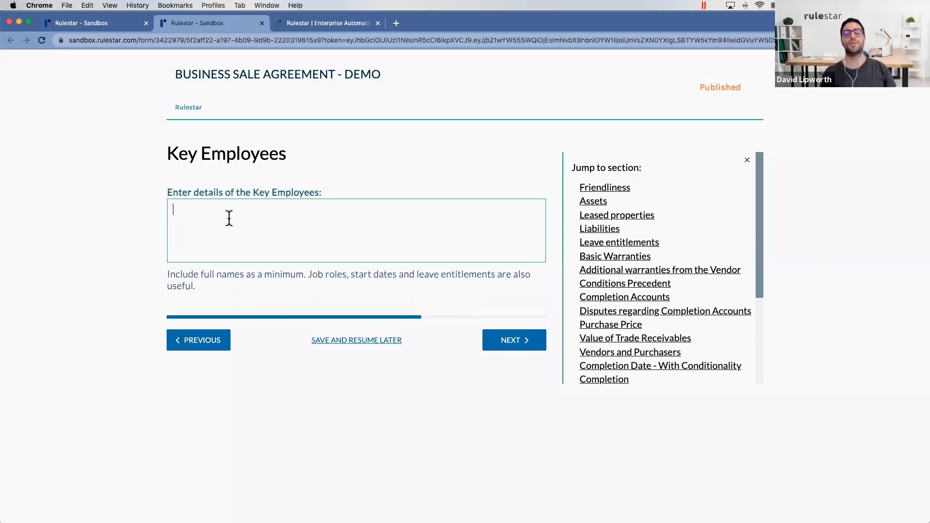
text(Key )
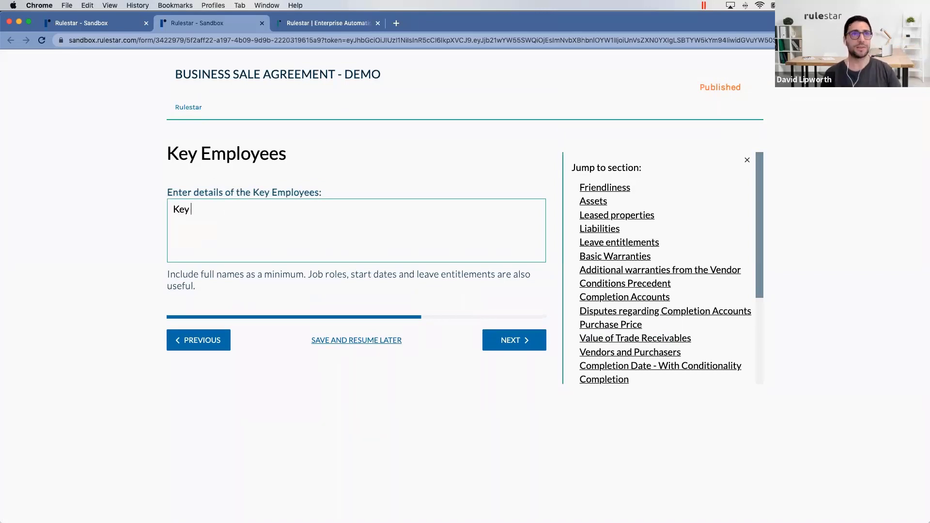
text(employee de)
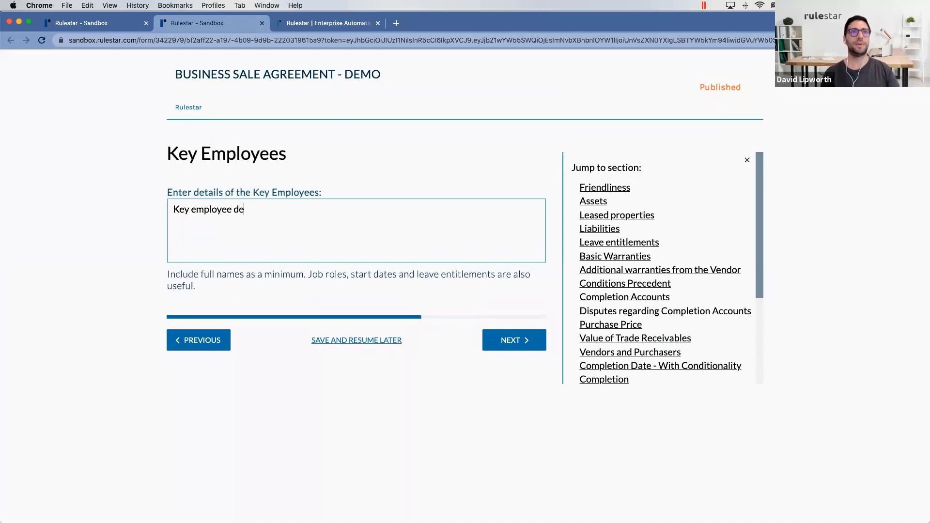
text(tails go here)
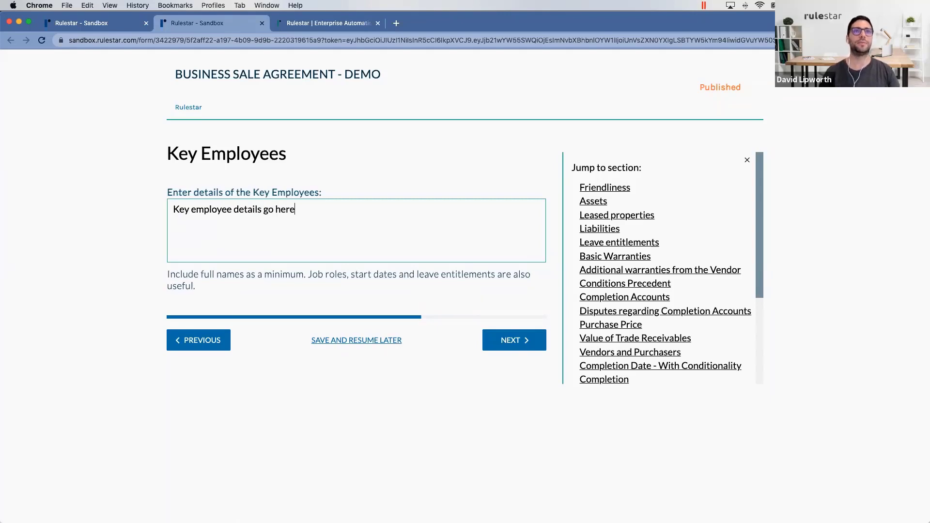
click(502, 340)
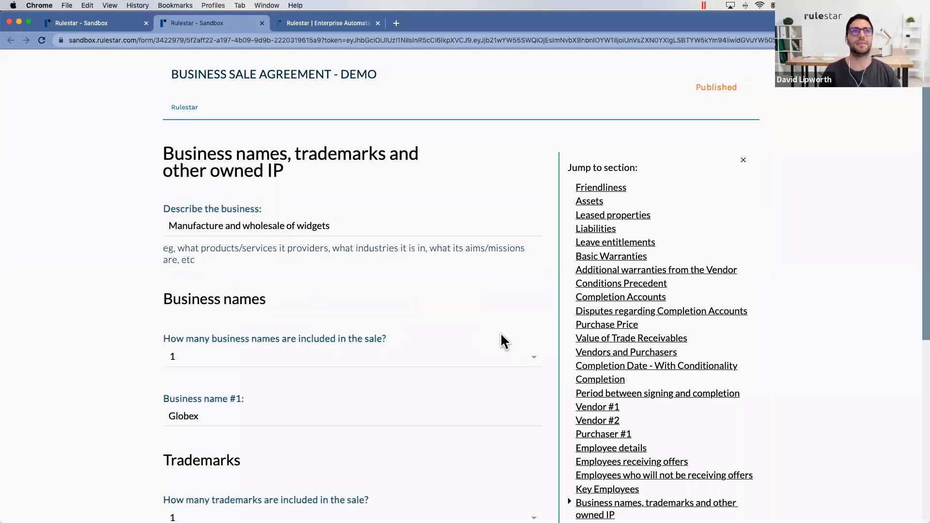
- Skip ahead to the Shared intellectual property rights section and continue to Information warranties
scroll(640, 388, down, 5)
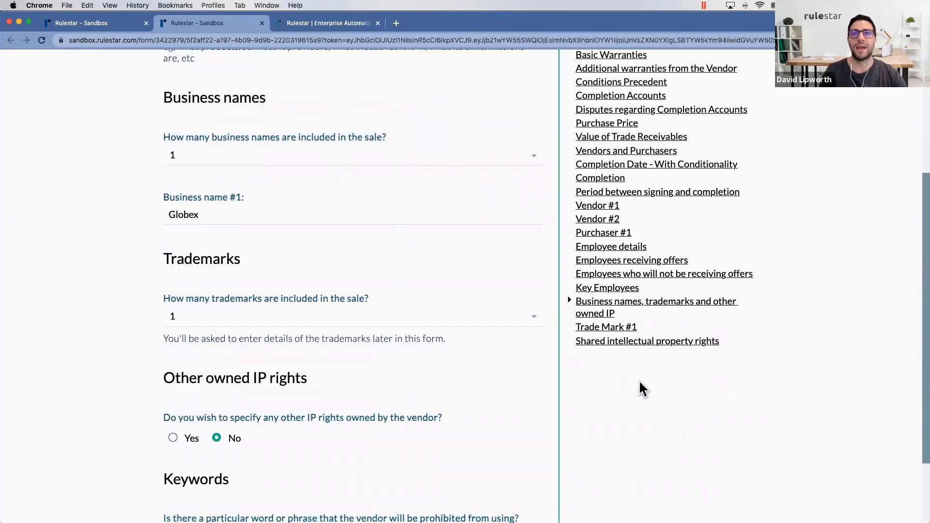
click(601, 332)
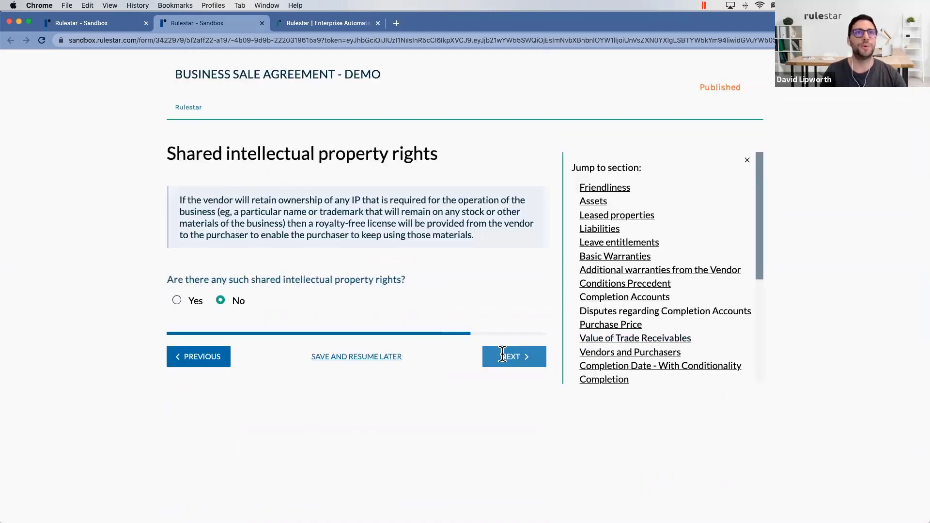
click(502, 356)
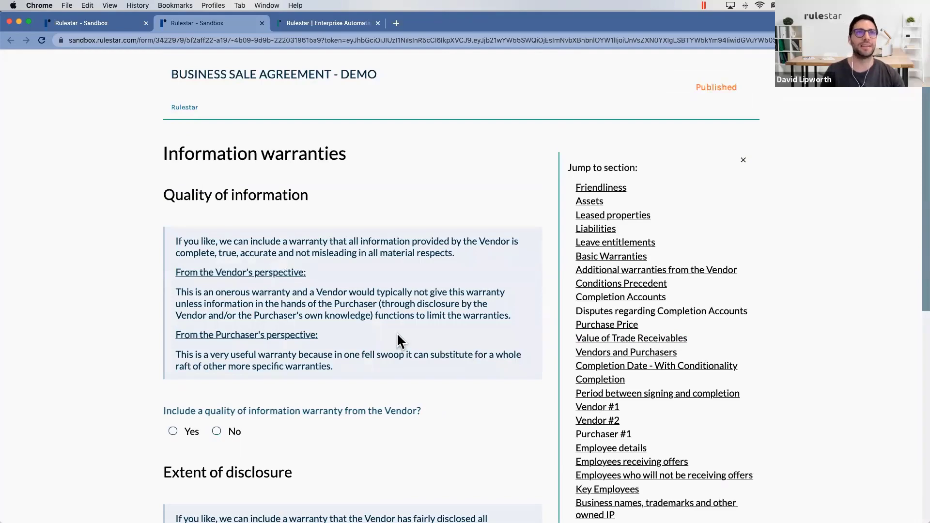
- Review the quality of information guidance and answer Yes to including that warranty from the Vendor
scroll(368, 318, down, 4)
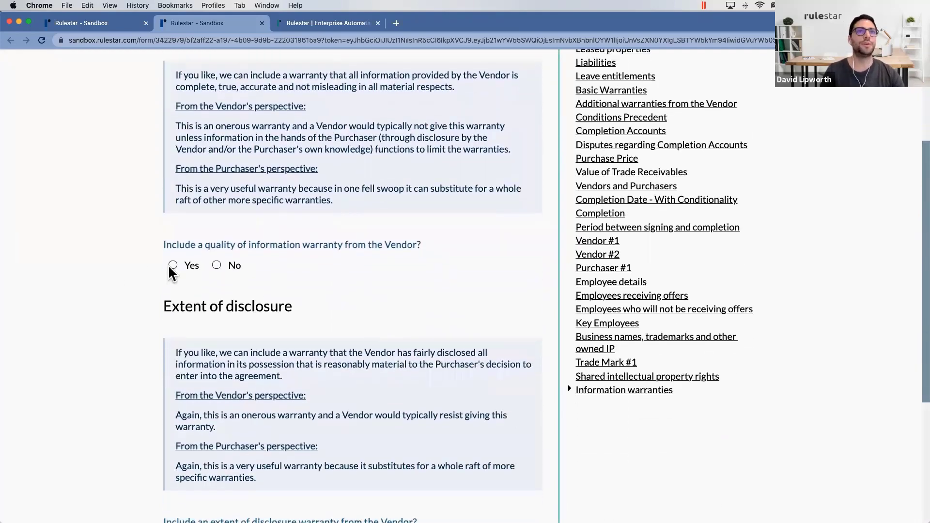
scroll(170, 265, up, 2)
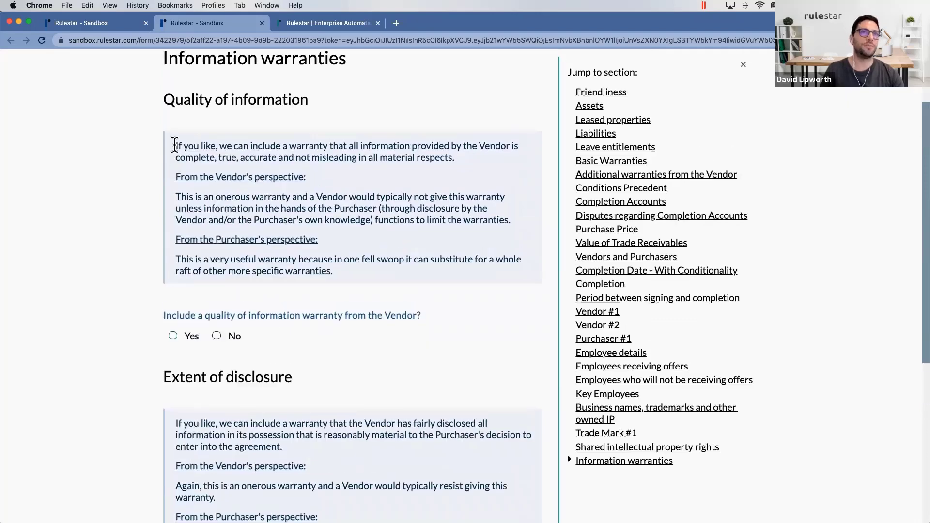
drag(174, 146, 382, 267)
click(381, 266)
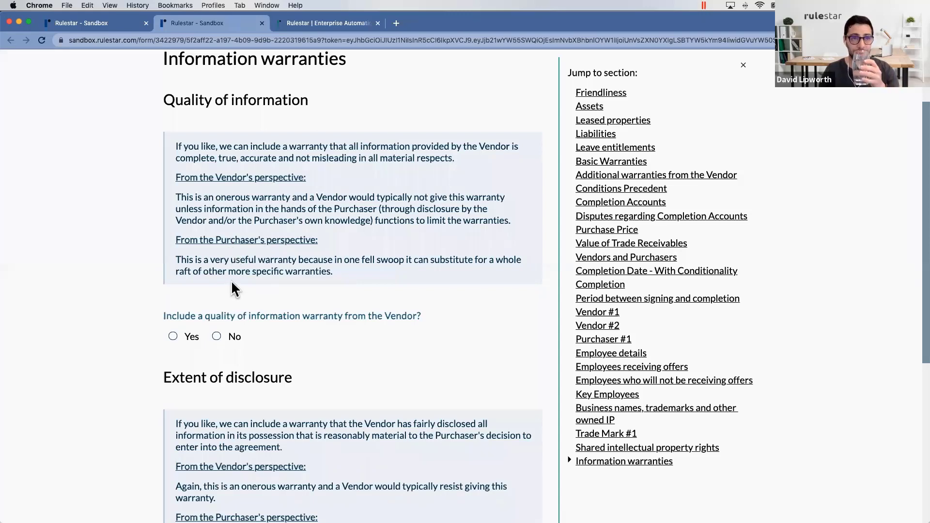
click(183, 334)
scroll(258, 266, down, 3)
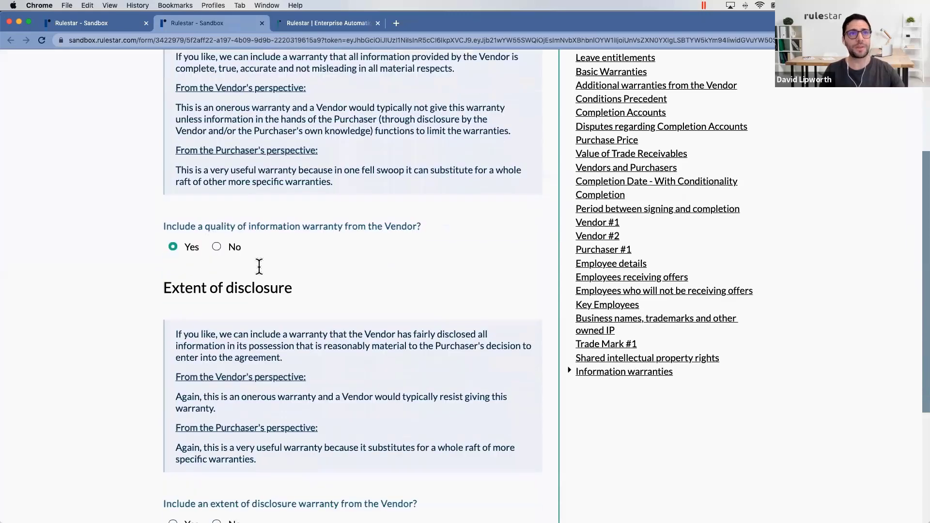
- Answer Yes to the extent of disclosure warranty and to warranting the most recent financial statements, and continue to the next section
scroll(232, 314, down, 2)
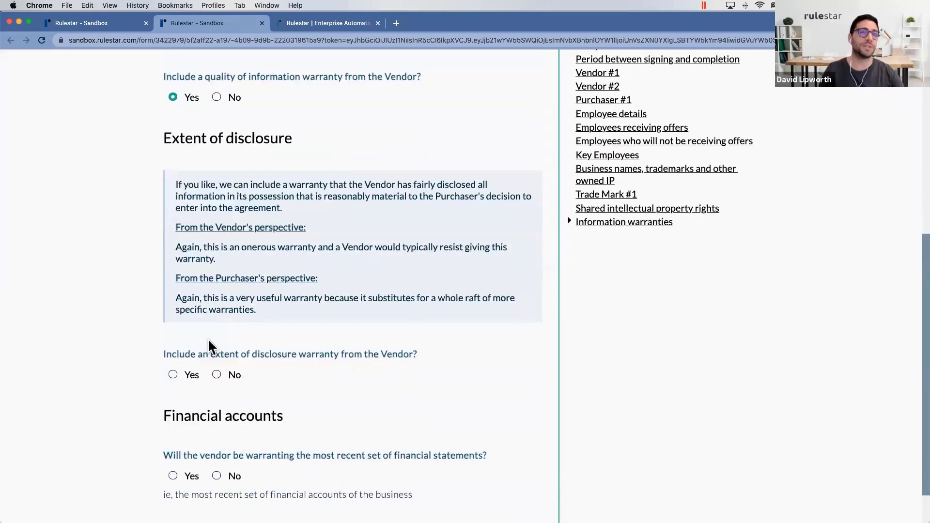
click(173, 375)
scroll(284, 348, down, 1)
click(175, 425)
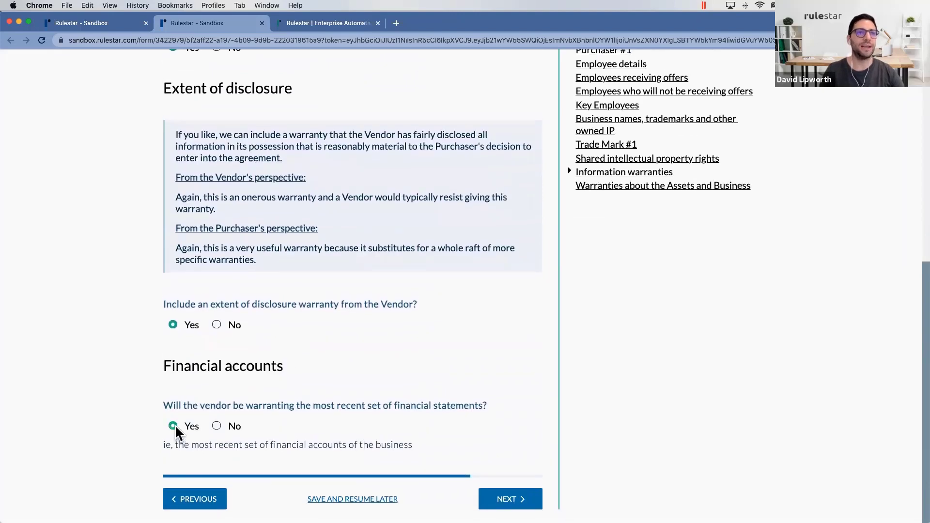
click(508, 500)
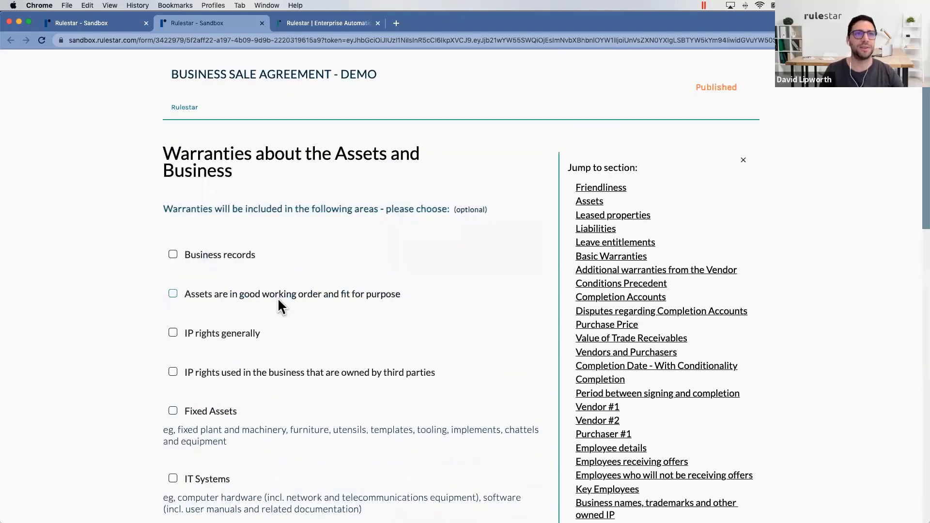
- Include warranties that the assets are in good working order and fit for purpose, and on IP rights generally
scroll(275, 297, down, 2)
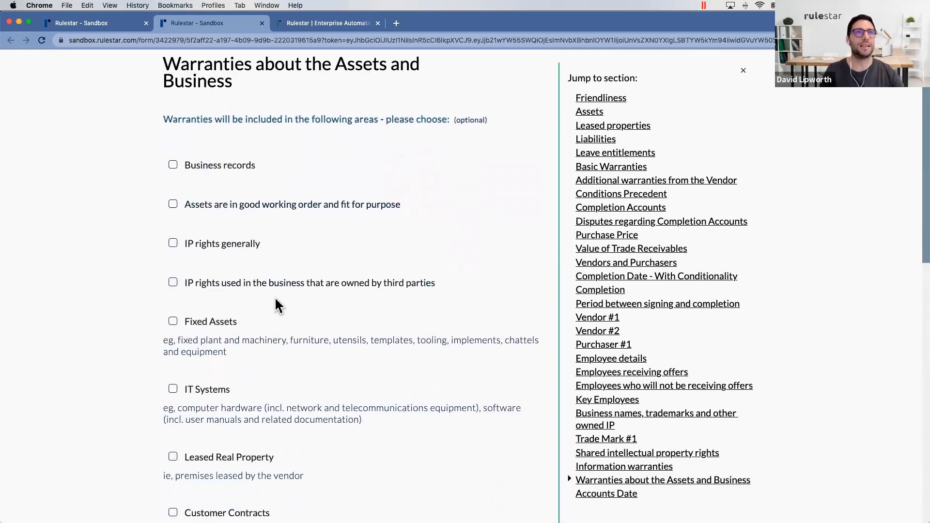
click(172, 203)
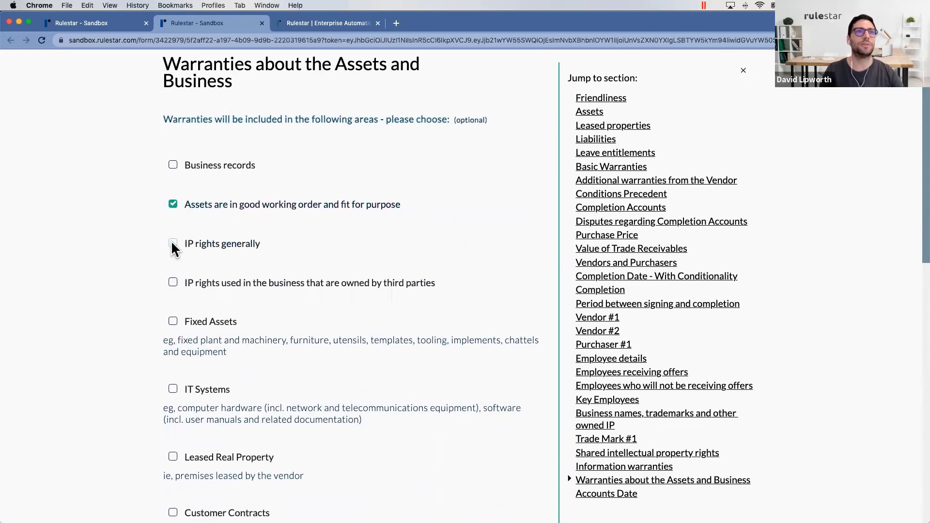
click(174, 243)
- Include the IT Systems warranty, answering No to security and data recovery and No to acquiring vendor-developed source code
scroll(269, 280, down, 3)
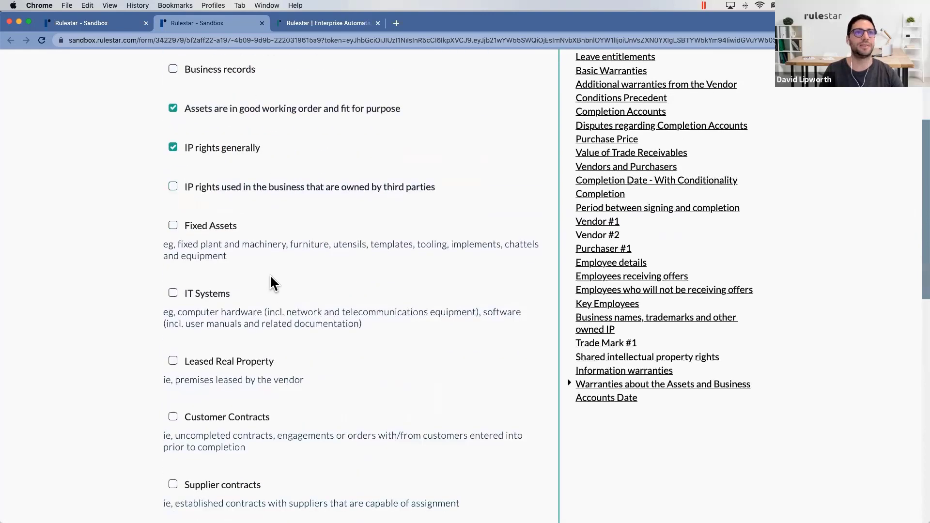
click(172, 250)
scroll(277, 271, down, 2)
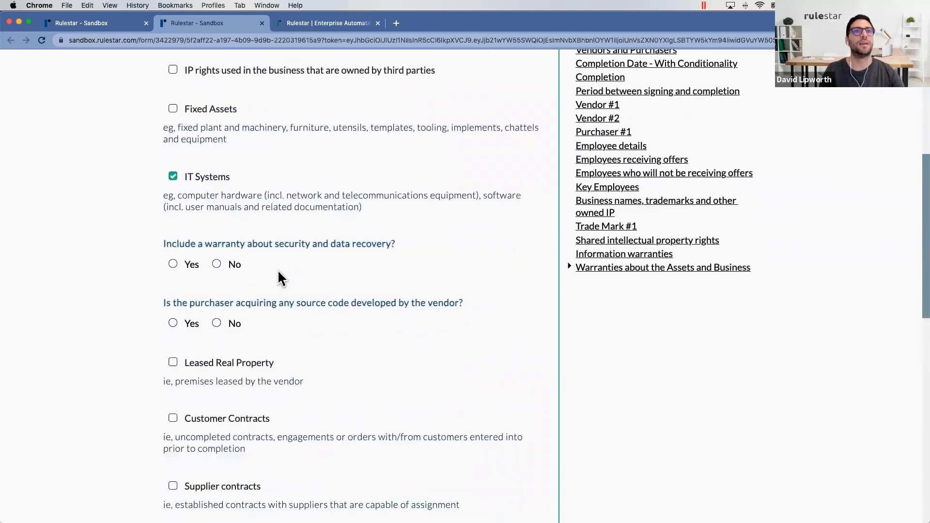
click(217, 265)
click(217, 323)
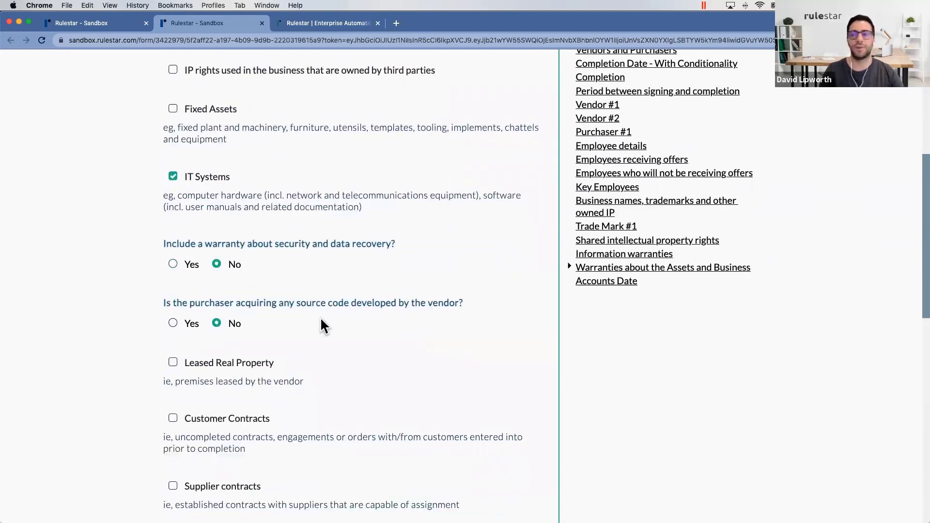
- Include the Employees warranty, answering No to both the bonus or incentive scheme warranty and the annuity or pension benefit warranty
scroll(322, 324, down, 3)
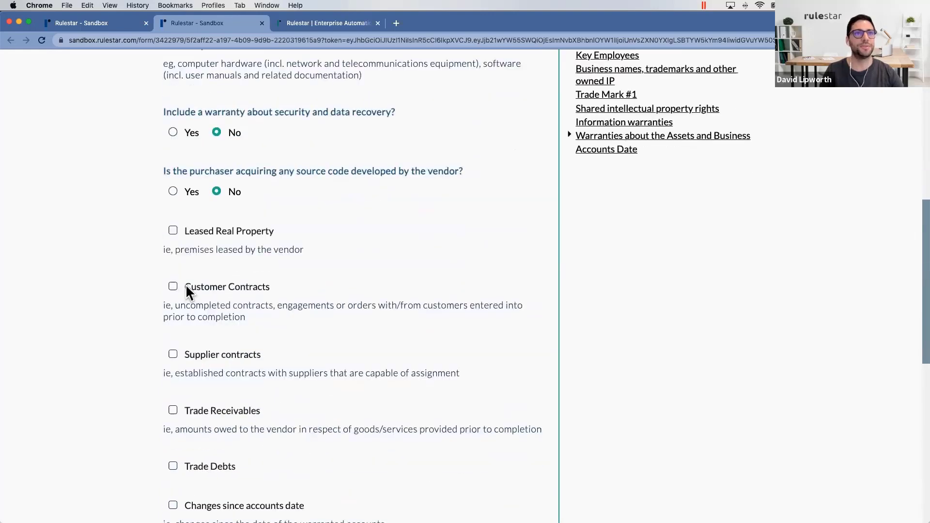
scroll(202, 289, down, 4)
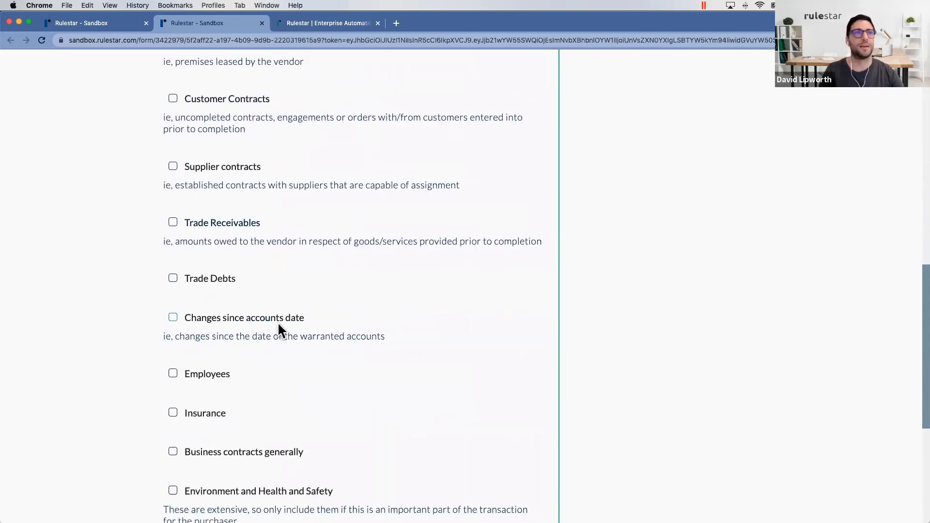
scroll(275, 321, down, 2)
click(201, 283)
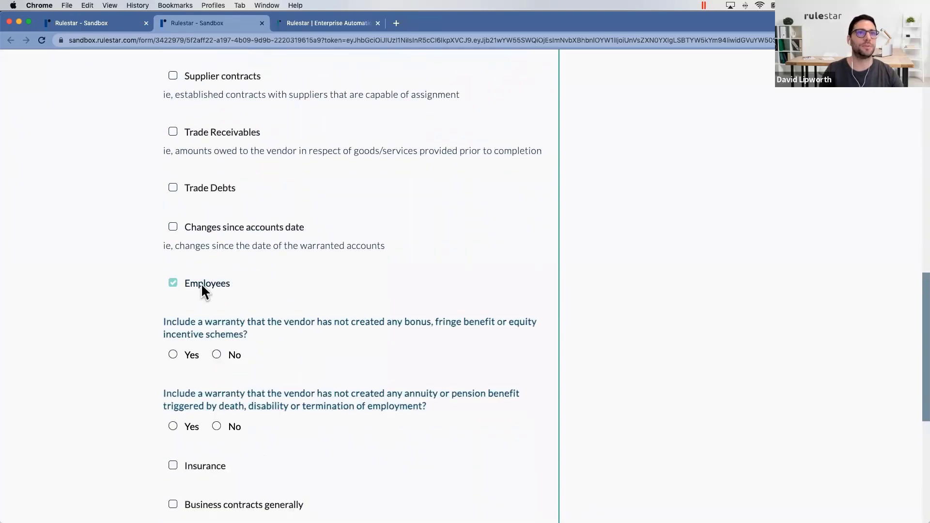
scroll(214, 283, down, 2)
click(227, 282)
click(228, 354)
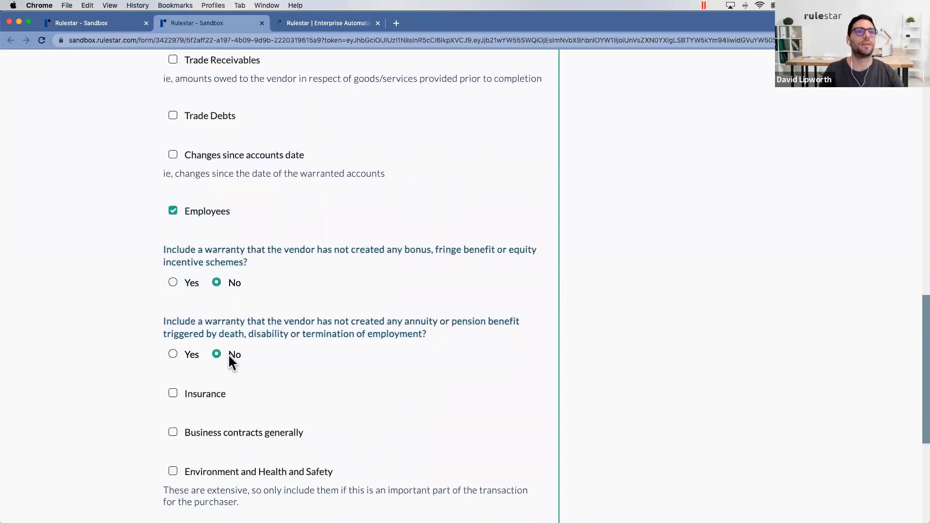
- Include warranties on Business contracts generally, Litigation and Tax, and continue to Accounts Date
scroll(178, 280, down, 3)
scroll(224, 290, down, 1)
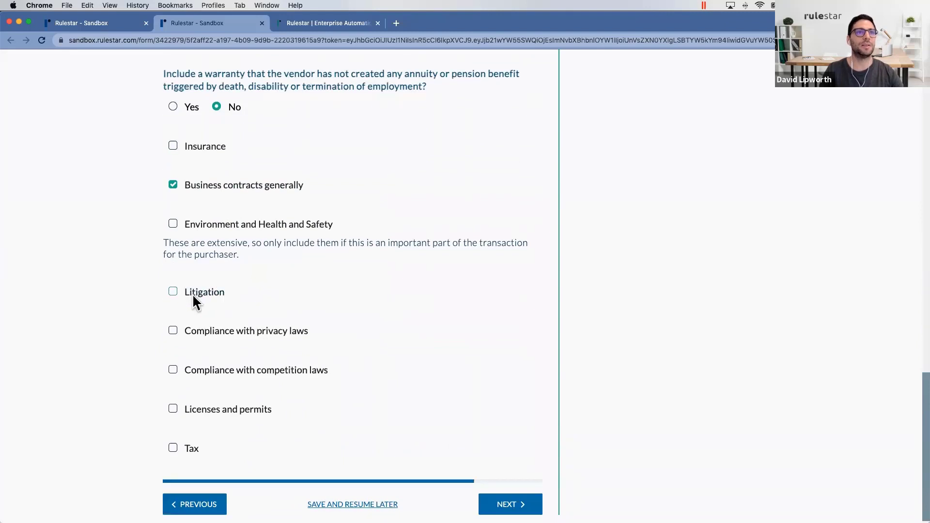
click(193, 446)
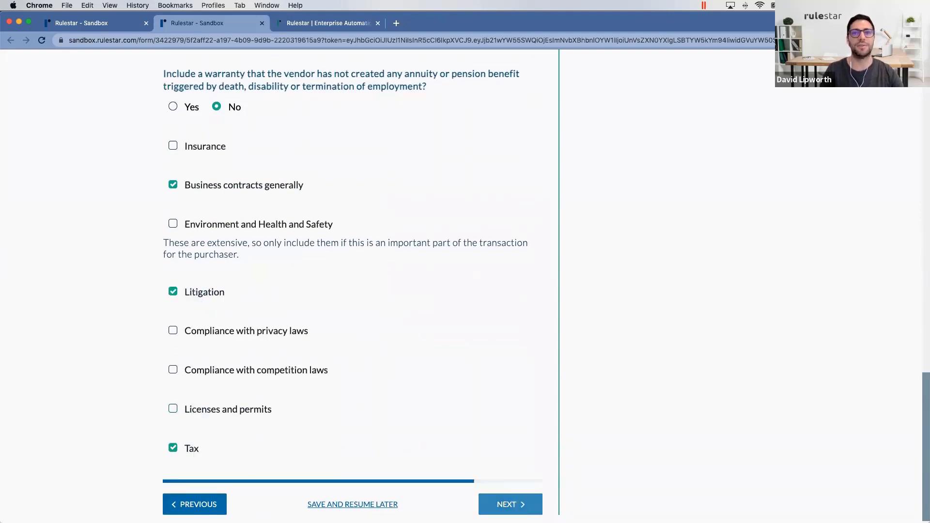
click(513, 504)
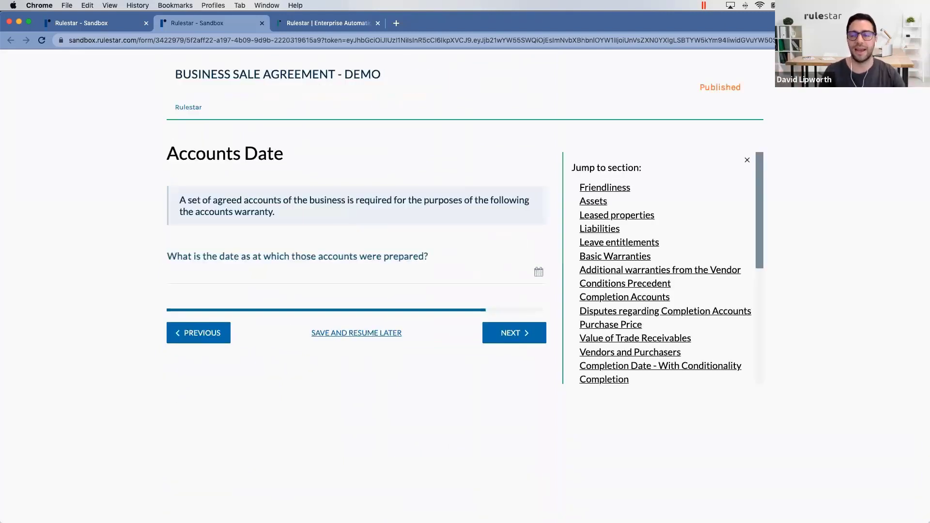
- Set the date at which the accounts were prepared to 30 June 2020 and continue to the next section
click(278, 278)
click(207, 296)
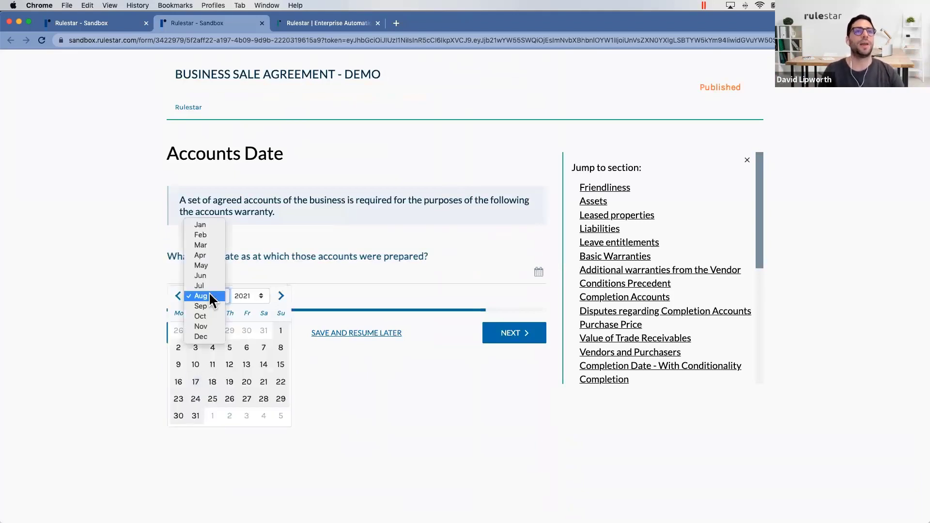
click(201, 275)
click(248, 294)
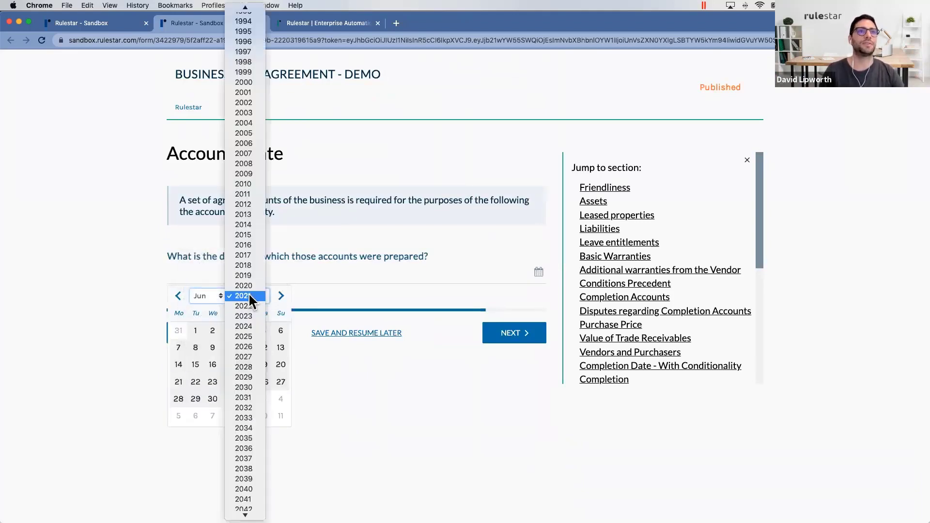
click(249, 287)
click(195, 398)
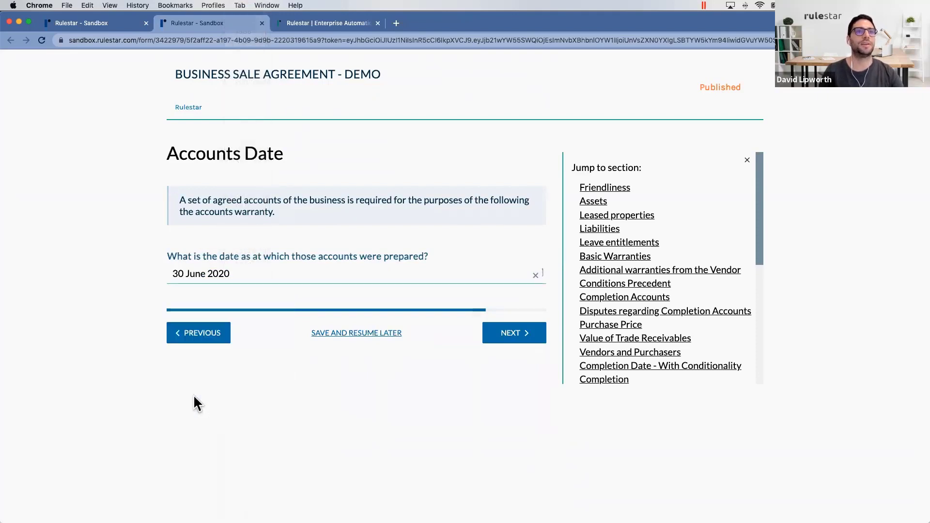
click(516, 332)
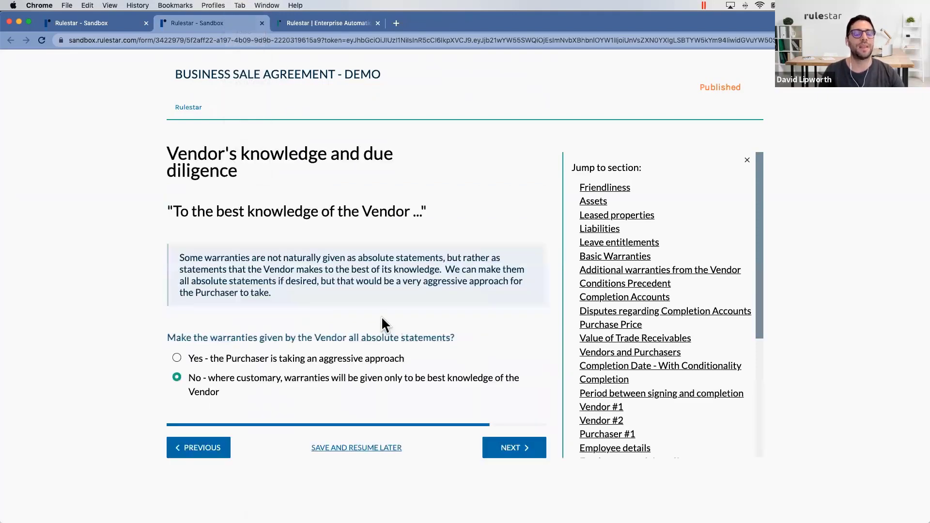
- Keep the customary knowledge qualification, limit the Vendor's knowledge to particular named individuals, and continue to the Purchaser's knowledge section
click(507, 446)
scroll(316, 327, down, 5)
scroll(315, 332, down, 1)
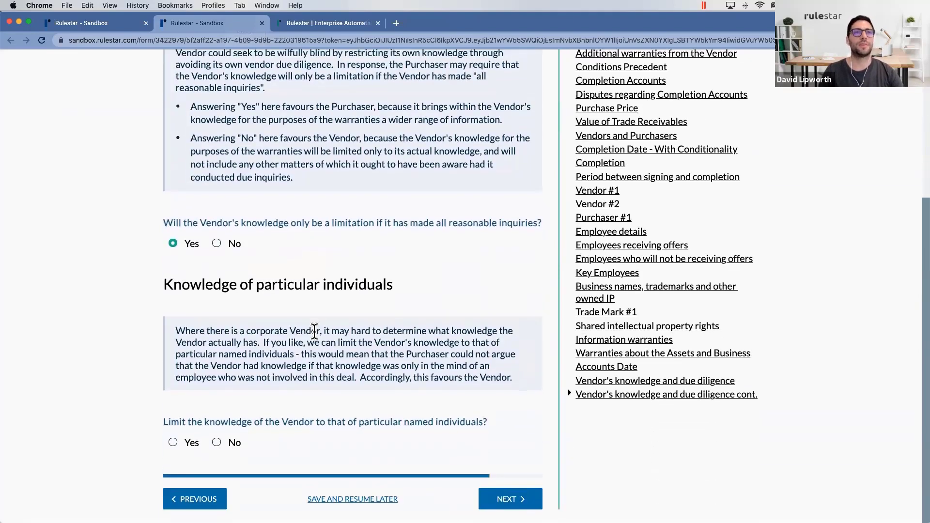
scroll(307, 332, up, 1)
scroll(290, 300, down, 1)
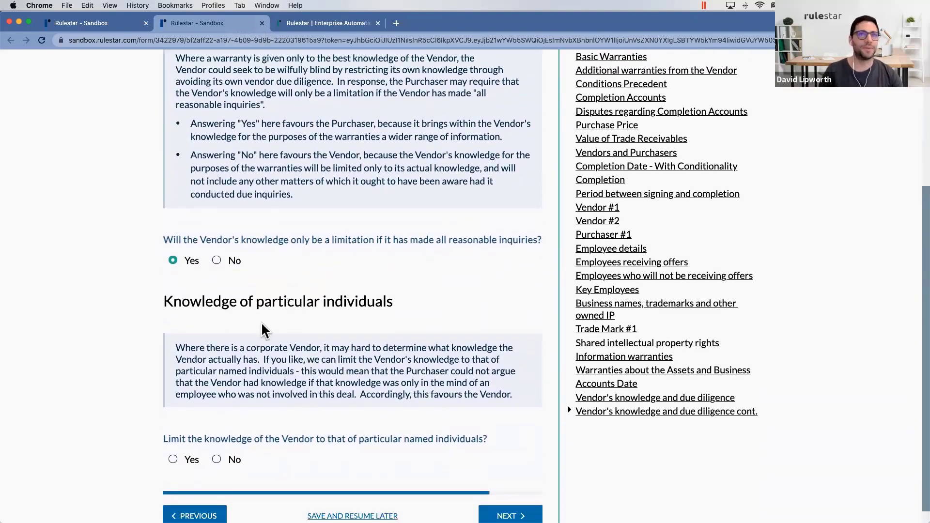
click(174, 460)
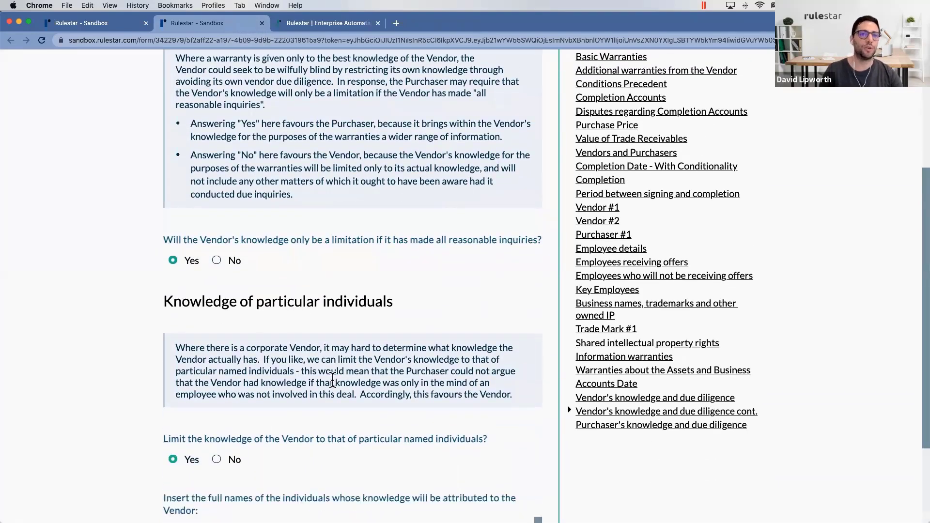
scroll(333, 384, down, 3)
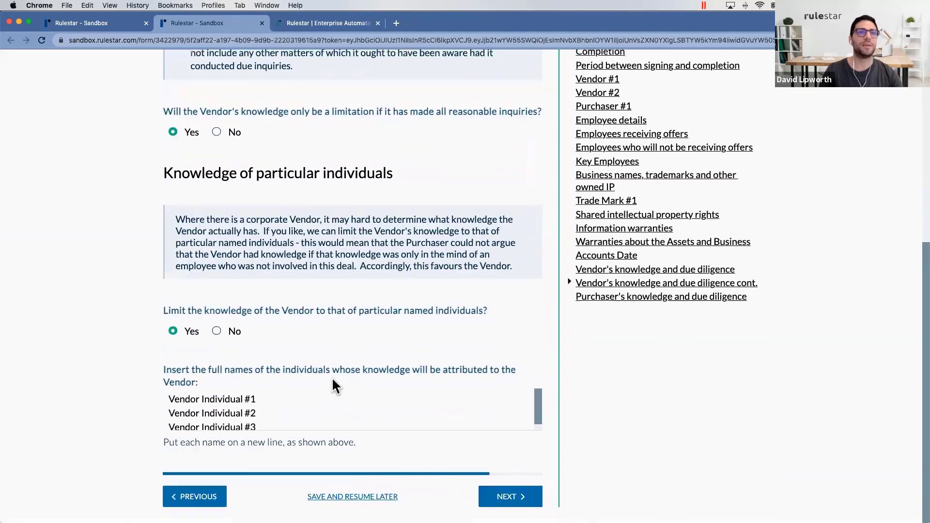
click(506, 499)
- Allow Vendor disclosure against the warranties, exclude matters actually known to the Purchaser, and limit the Purchaser's knowledge to particular named individuals
scroll(188, 338, down, 1)
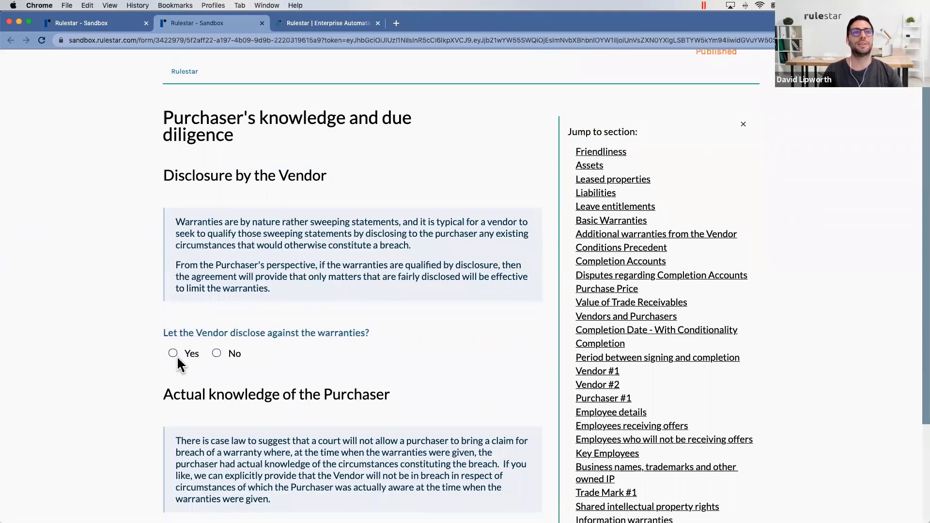
scroll(353, 319, down, 3)
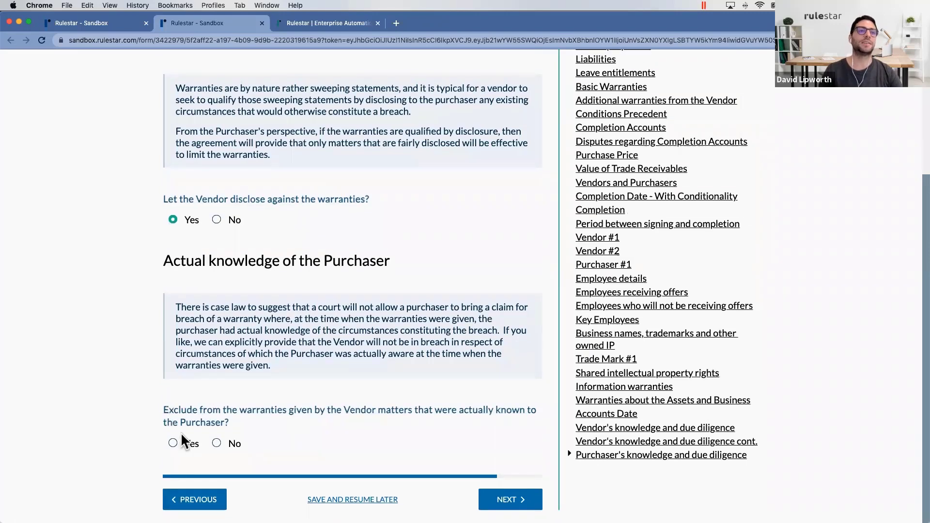
click(189, 443)
scroll(330, 430, down, 4)
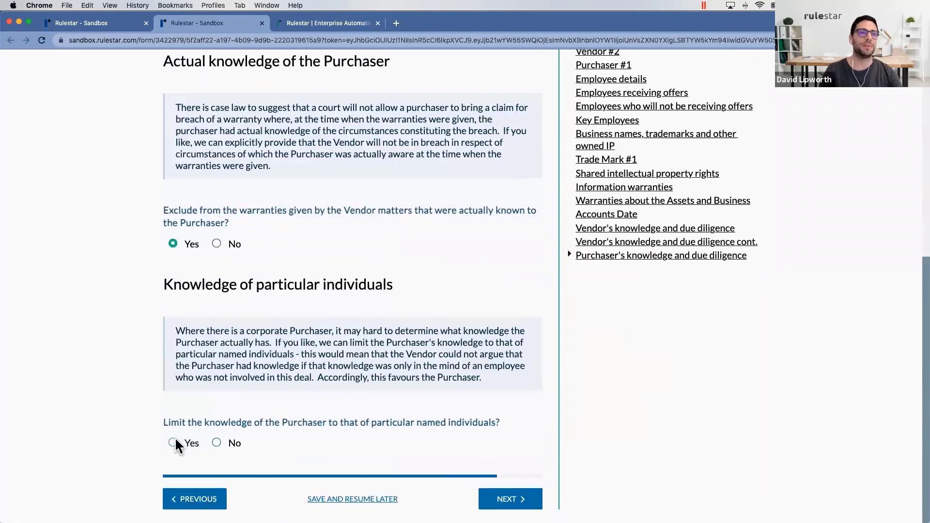
click(174, 442)
scroll(371, 414, down, 2)
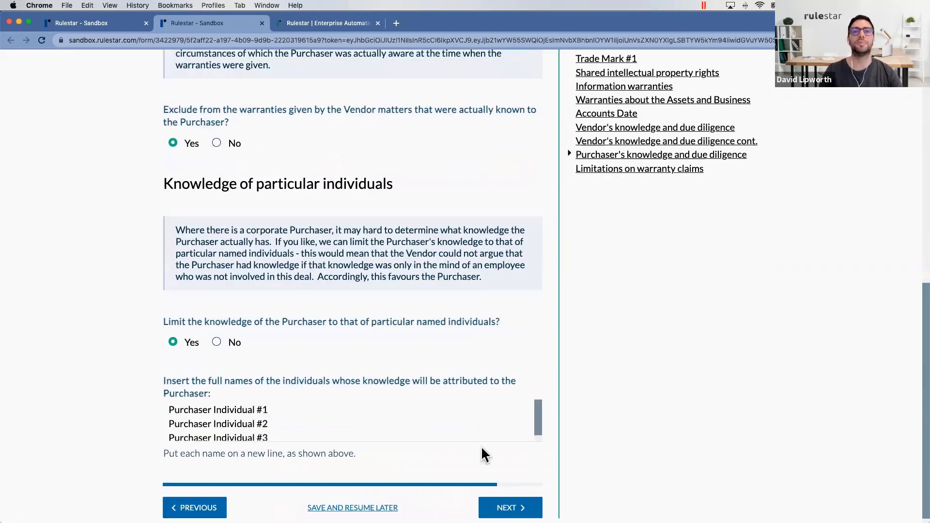
click(507, 508)
- Include additional limitations on warranty claims against the Vendor and continue to their details
scroll(339, 316, down, 2)
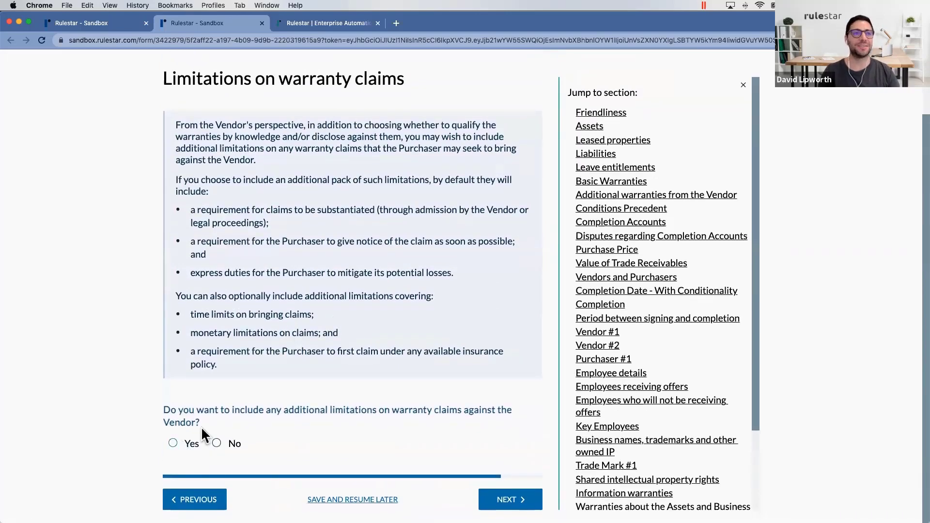
click(196, 441)
click(514, 499)
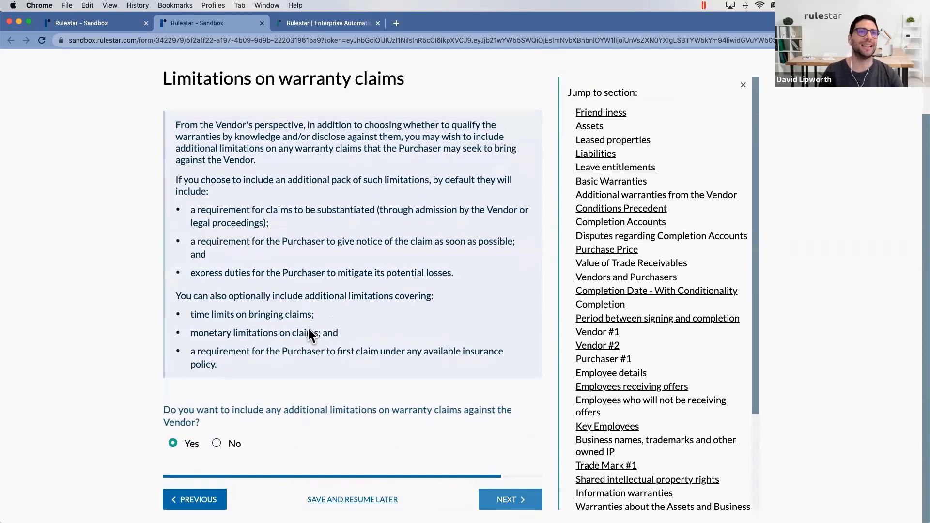
- Set the further time limit for commencing legal proceedings after notice of a warranty claim to 3 months
scroll(308, 328, down, 5)
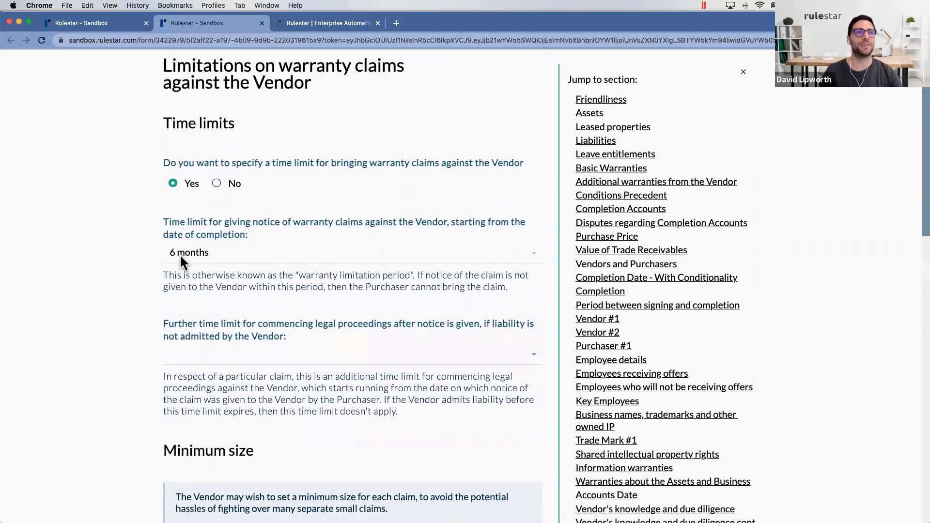
scroll(193, 281, down, 1)
click(201, 305)
click(202, 366)
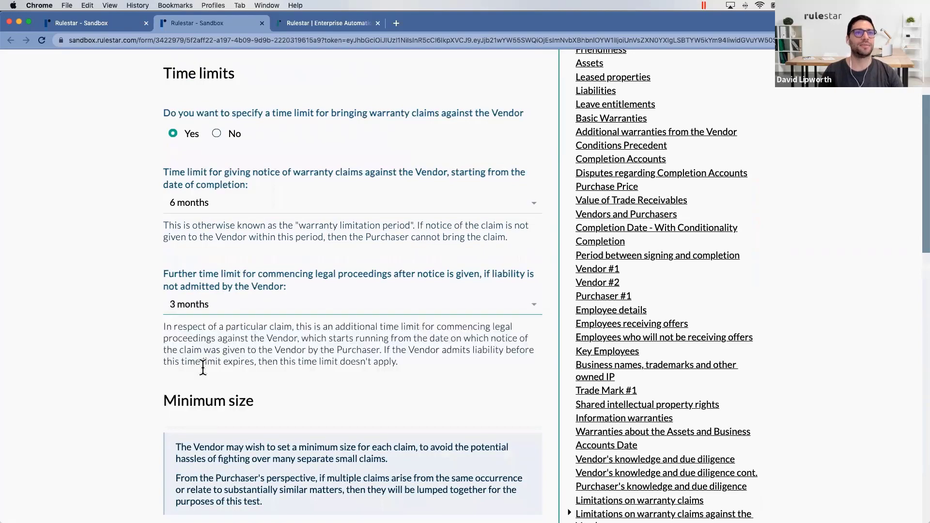
- Set the minimum warranty claim size to 10,000.00 and the Vendor liability threshold to 50,000.00, and continue to Specific Indemnities
scroll(218, 345, down, 5)
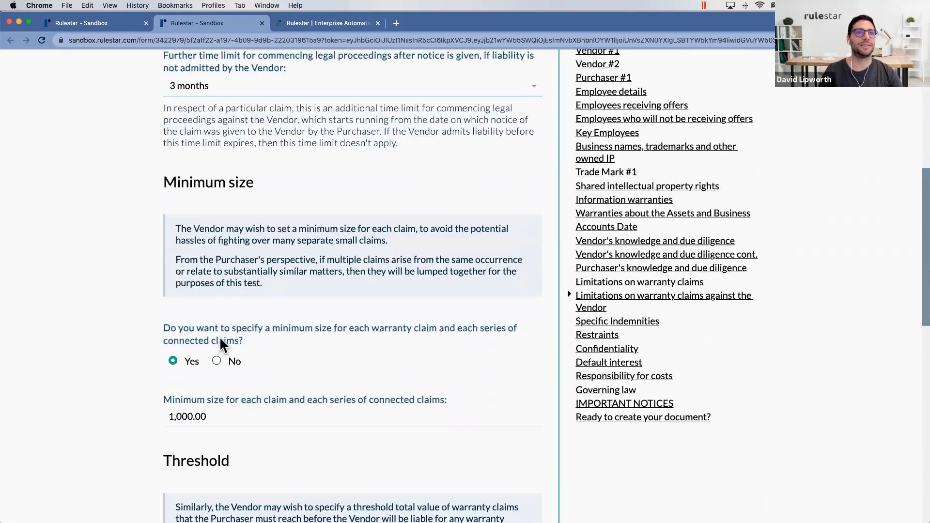
scroll(221, 345, down, 1)
click(174, 367)
text(0)
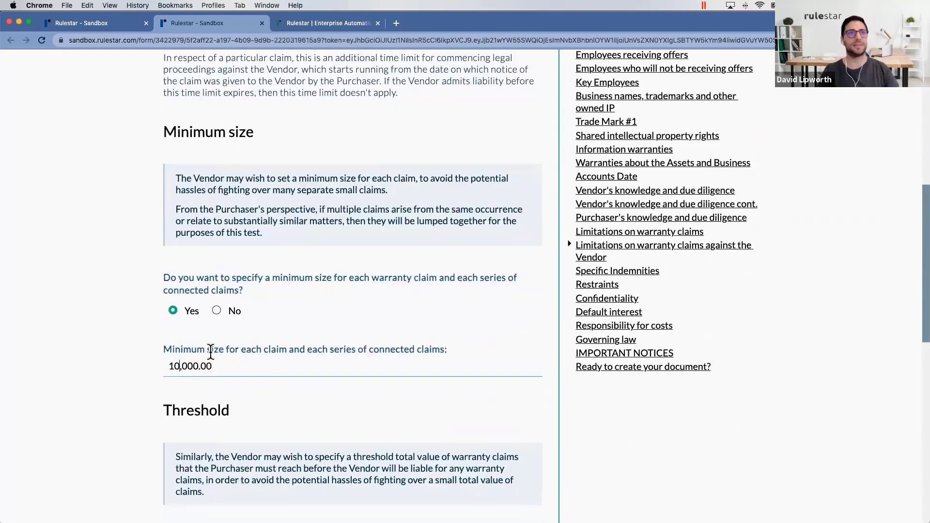
scroll(211, 346, down, 5)
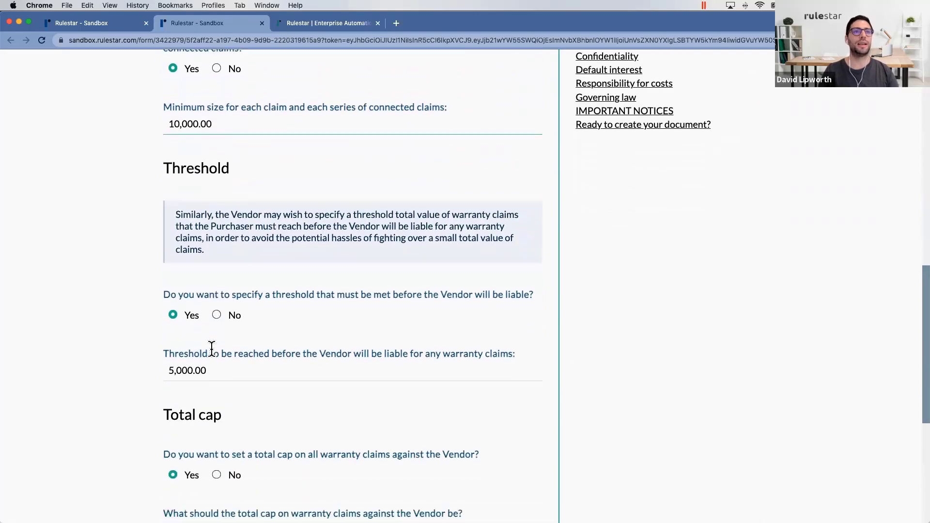
click(173, 370)
click(109, 381)
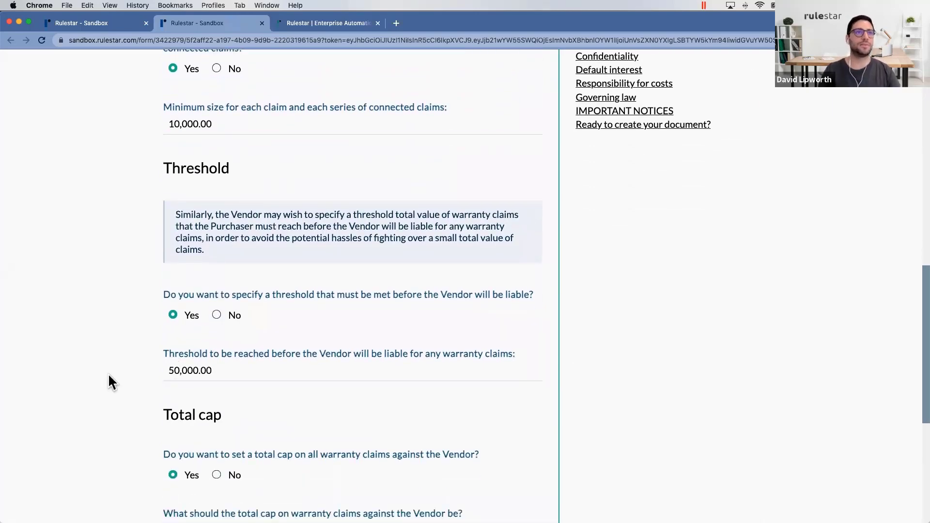
scroll(107, 382, down, 2)
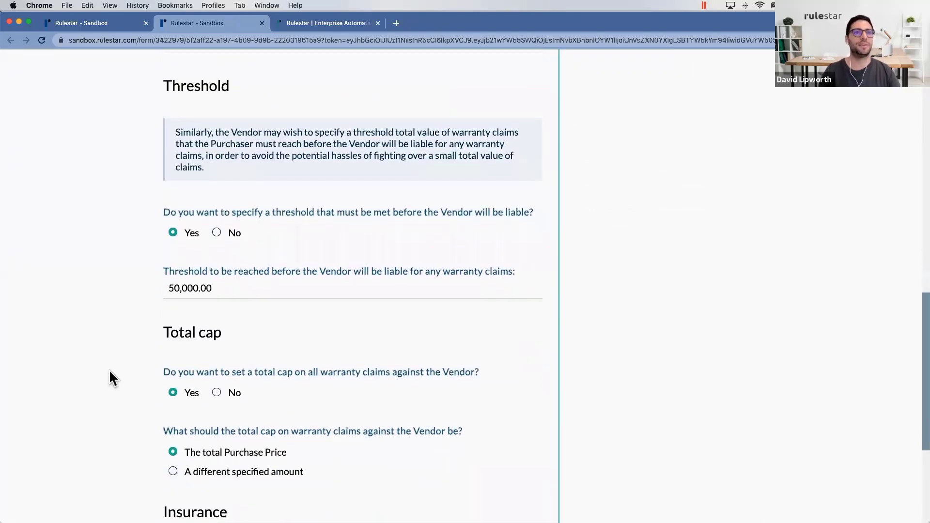
scroll(109, 373, down, 2)
scroll(260, 374, down, 3)
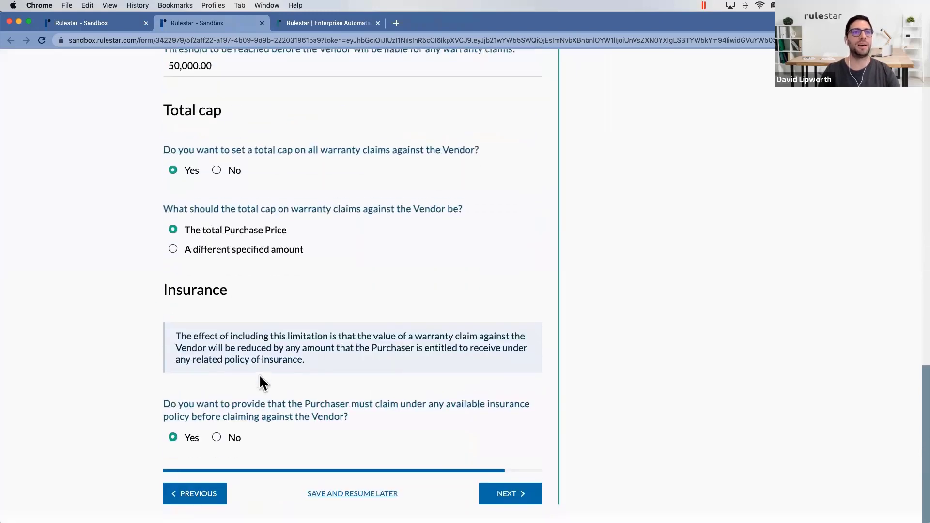
click(509, 498)
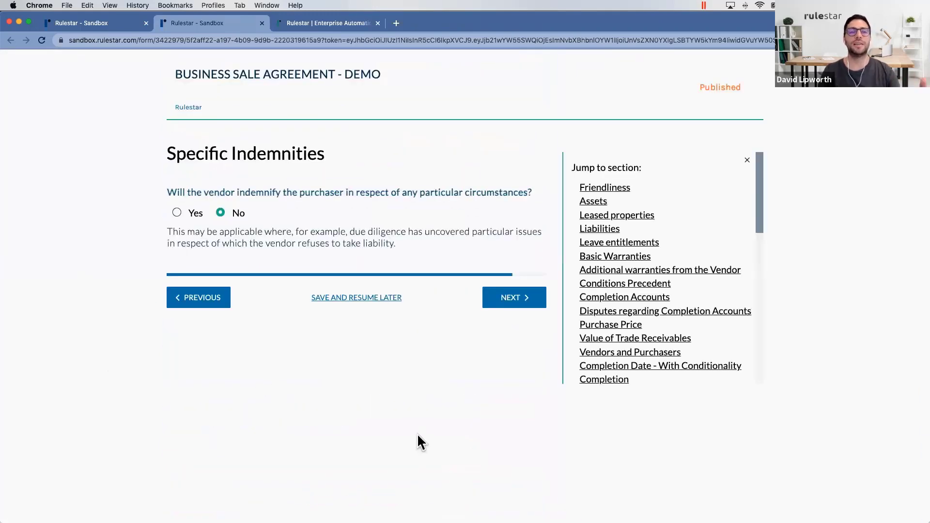
- Include one specific indemnity from the vendor with the circumstances "Indemnity circumstances go here" and continue to Restraints
click(177, 212)
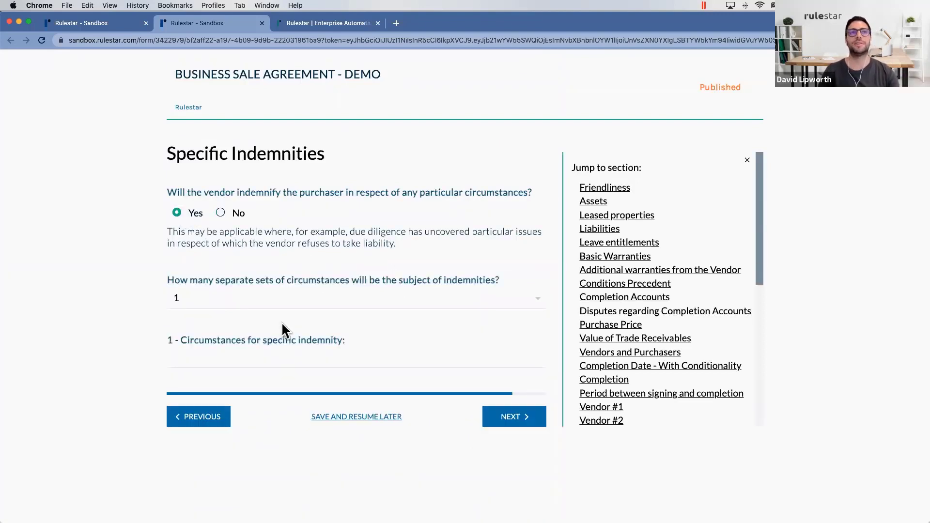
click(272, 348)
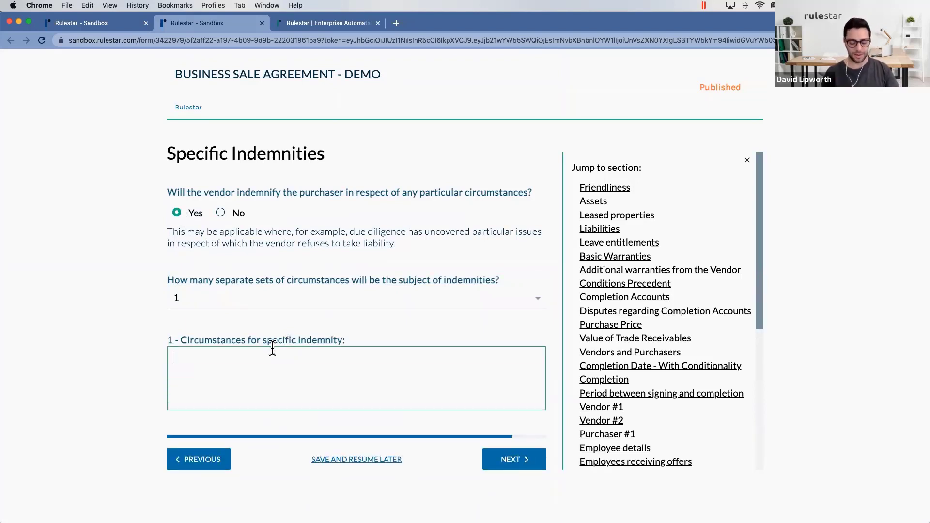
text(Indemnity )
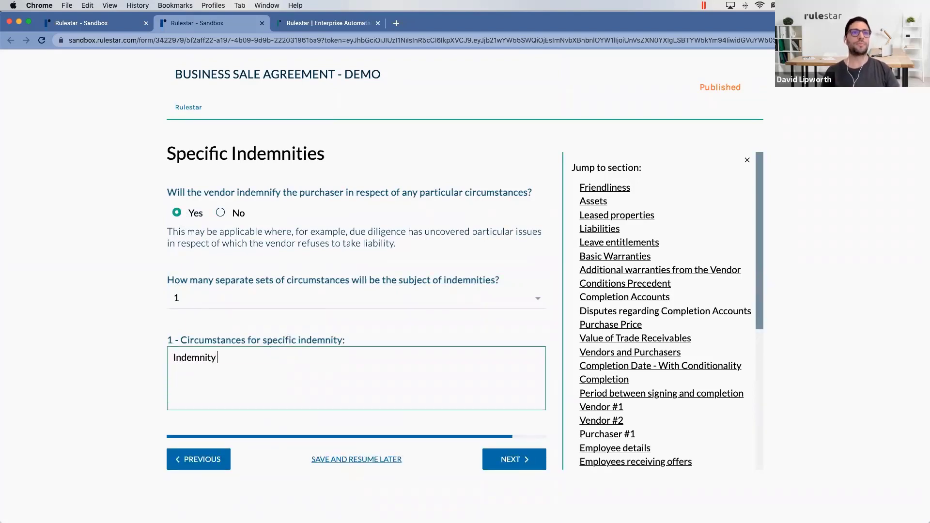
text(circumstnces)
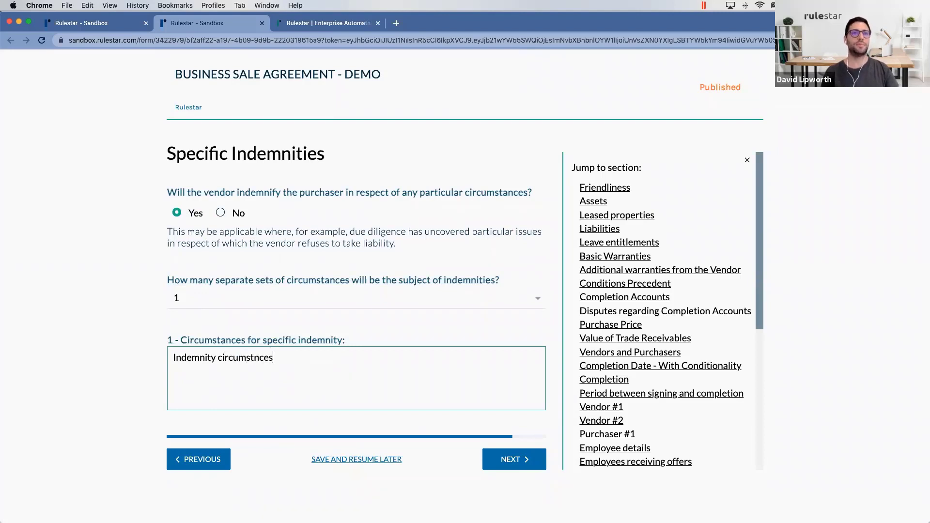
key(BackSpace)
text(ances)
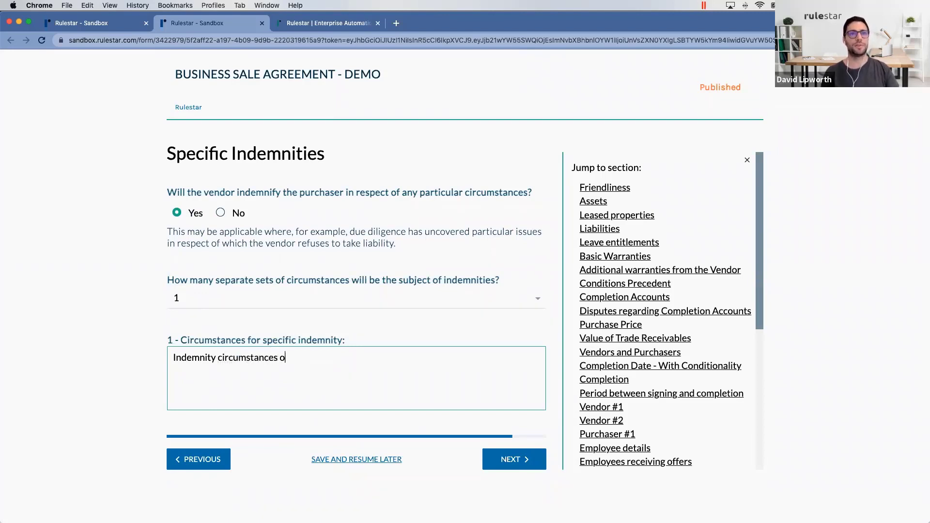
text( go here)
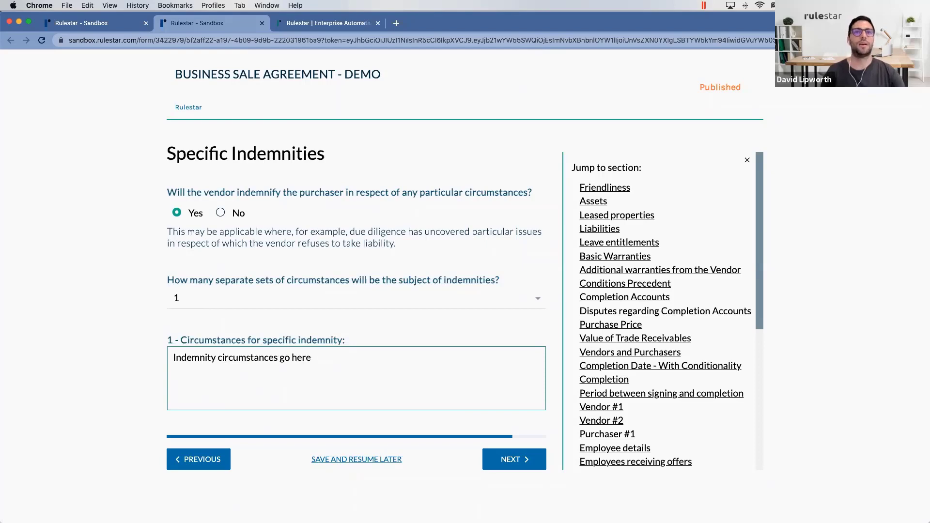
click(511, 458)
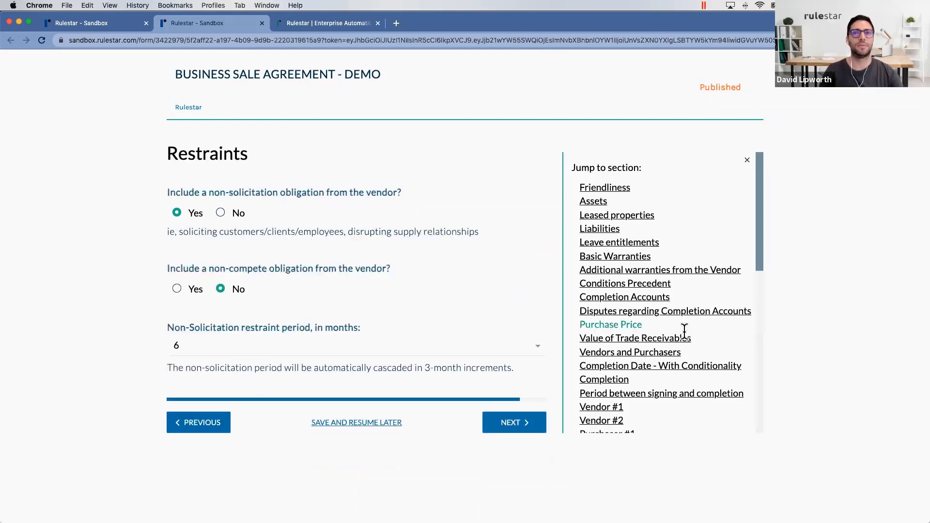
- Include a vendor non-compete obligation, setting the non-solicitation restraint period to 12 months and the non-compete period to 6 months
scroll(637, 329, down, 8)
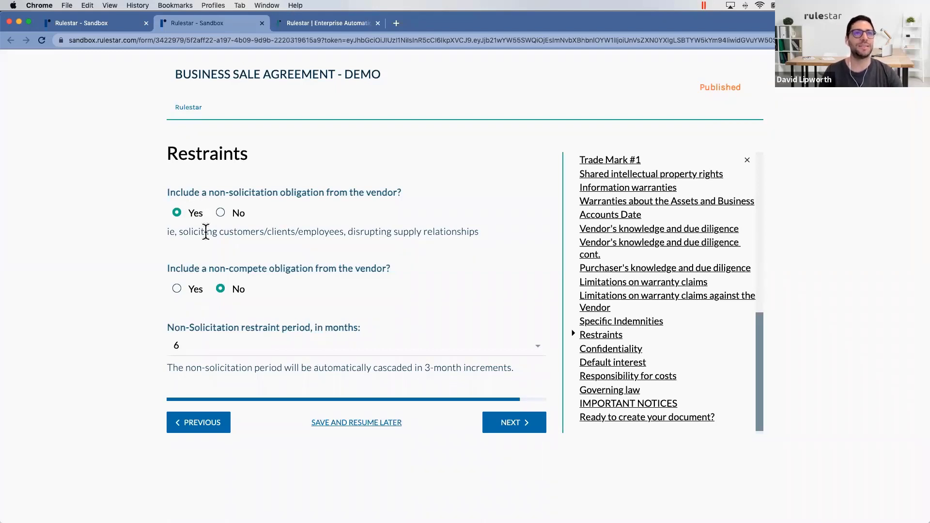
click(178, 288)
scroll(194, 290, down, 2)
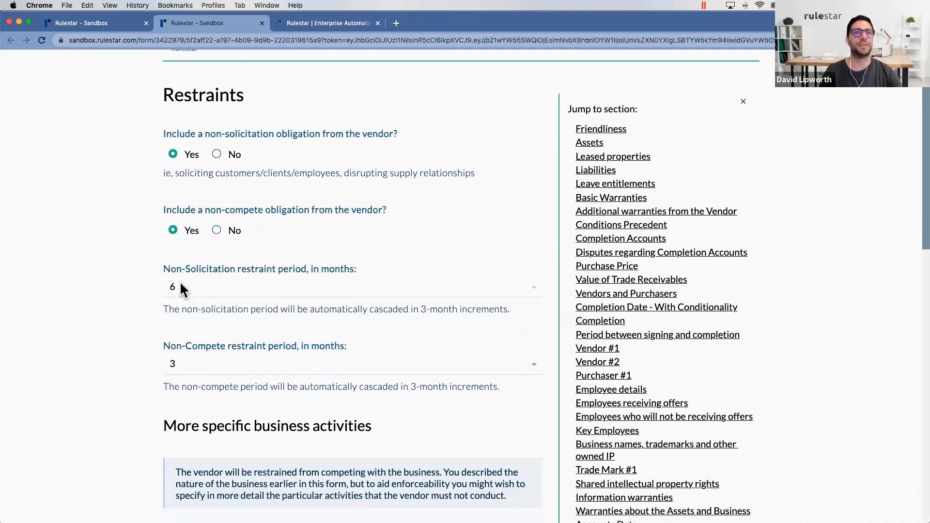
click(209, 290)
click(199, 375)
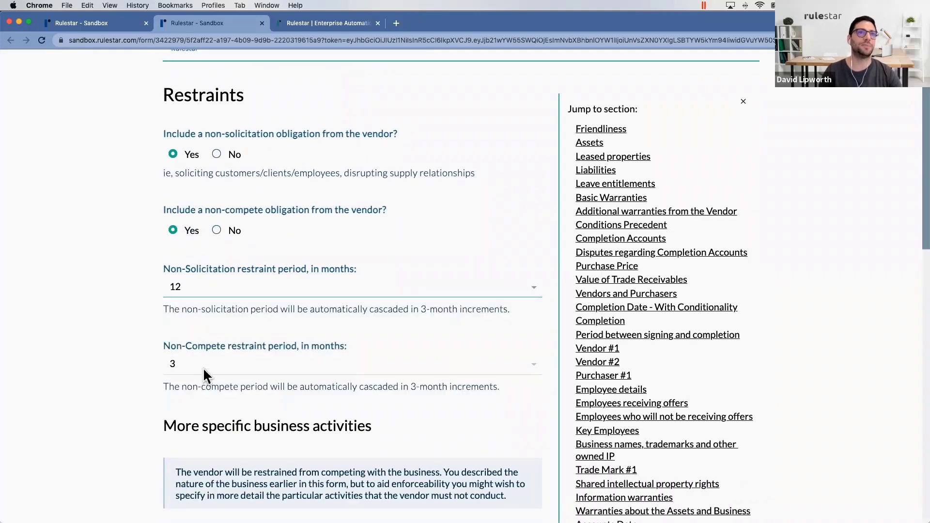
click(204, 366)
click(195, 407)
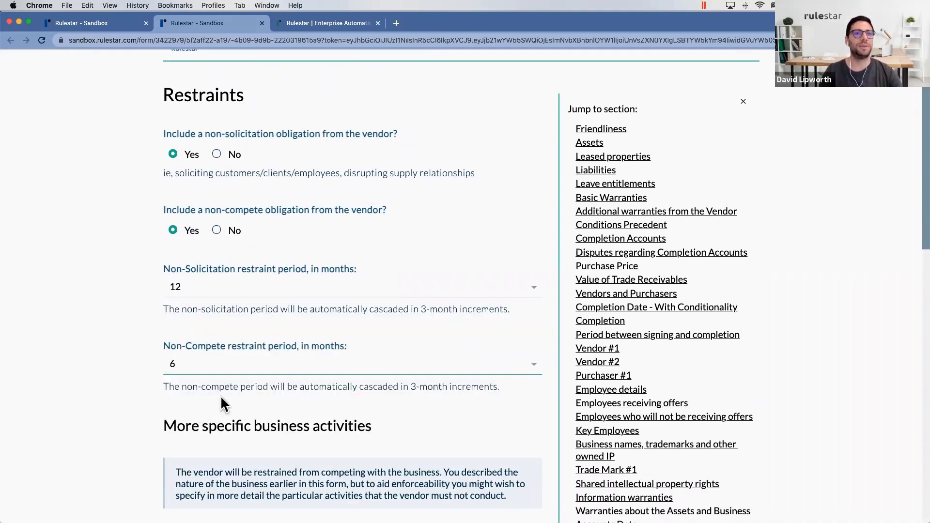
- Answer No to specifying more detailed business activities and list the non-compete regions Australia, NSW and Sydney on separate lines
scroll(221, 396, down, 5)
scroll(219, 380, down, 1)
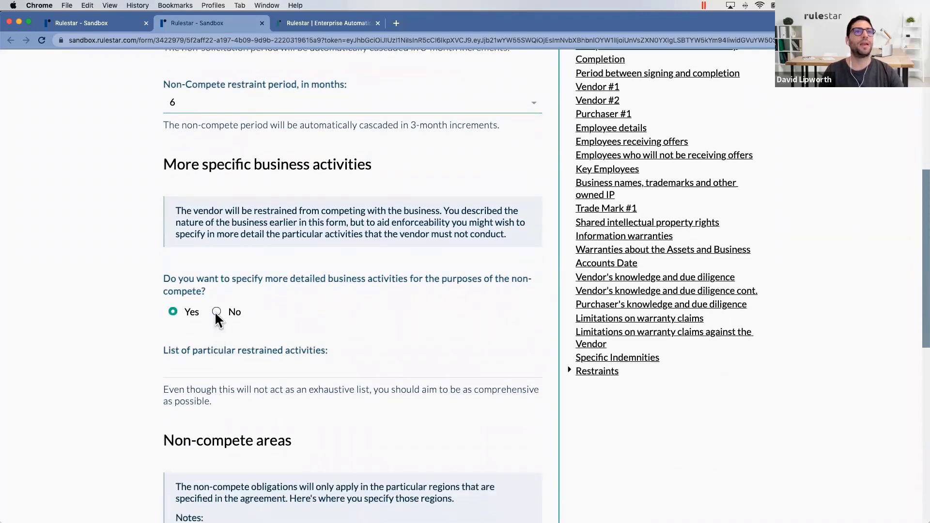
click(217, 313)
scroll(231, 308, down, 5)
click(221, 348)
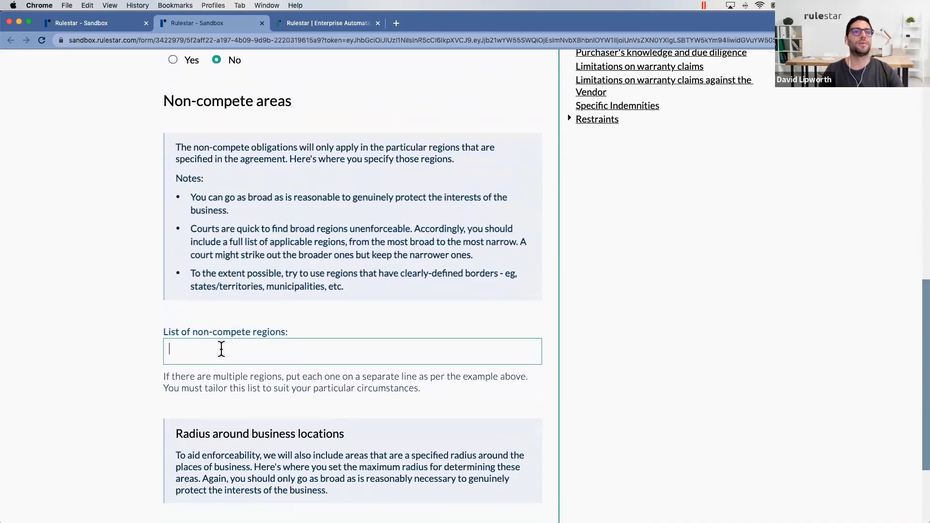
text(Australia)
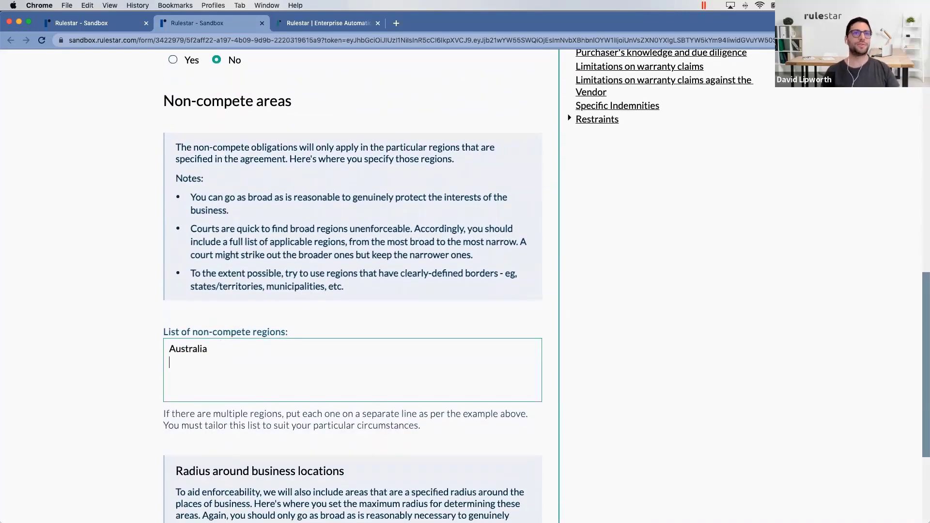
text( NSW Sydney)
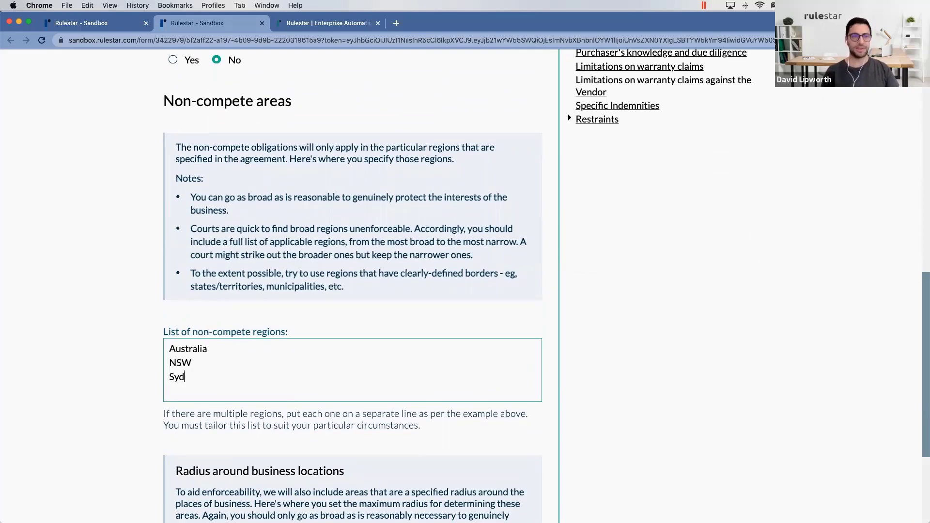
scroll(222, 346, down, 5)
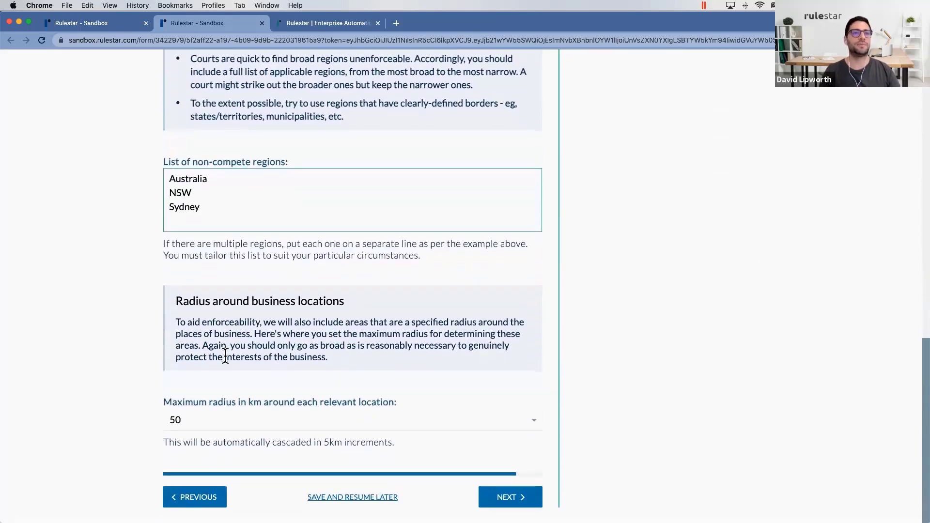
- Set the maximum radius around each relevant location to 30 km, continue, and skip ahead to the "Ready to create your document?" section
click(208, 420)
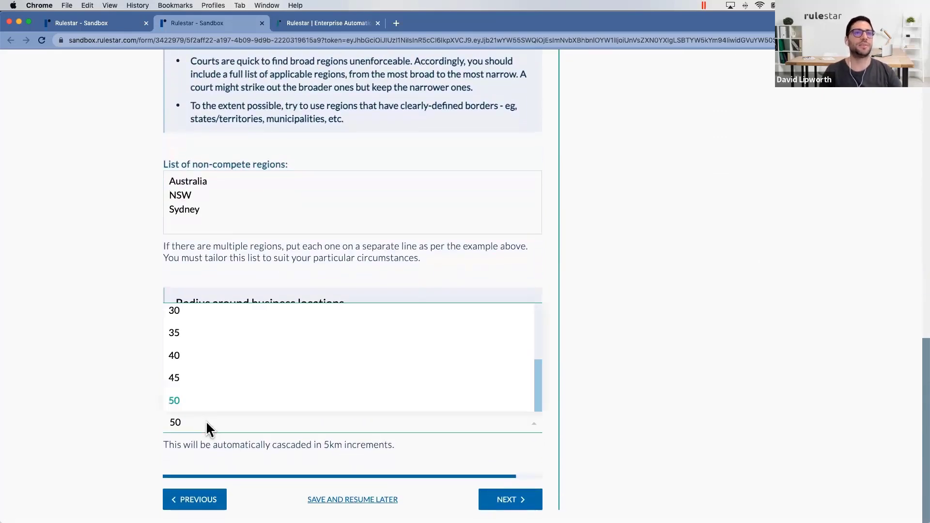
click(190, 310)
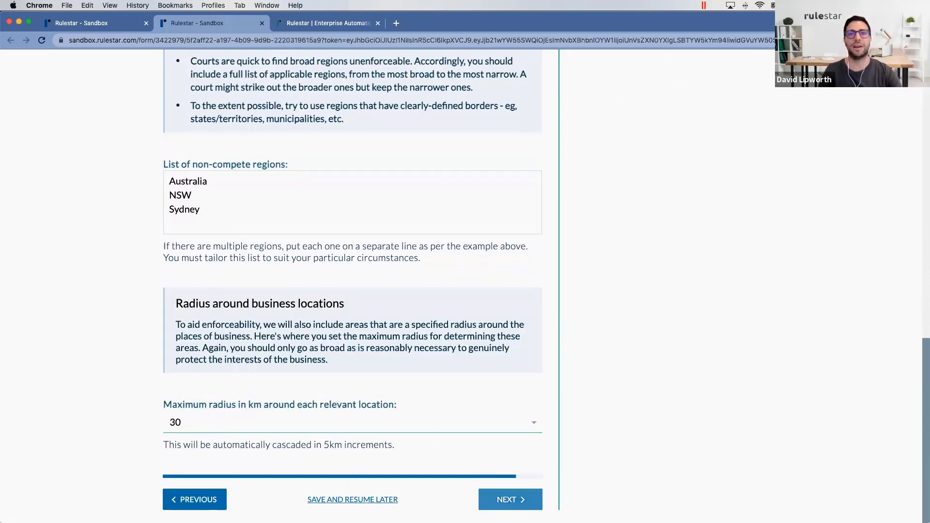
click(510, 499)
scroll(634, 361, down, 10)
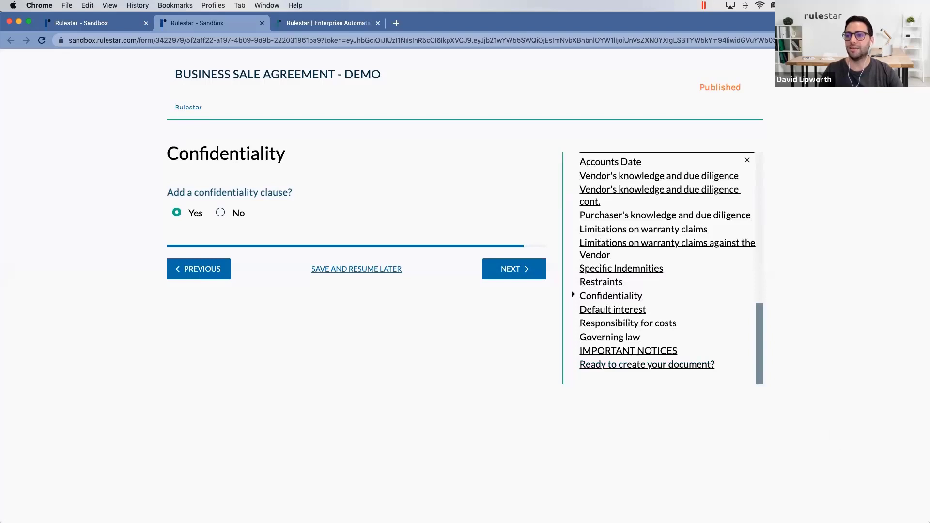
click(627, 364)
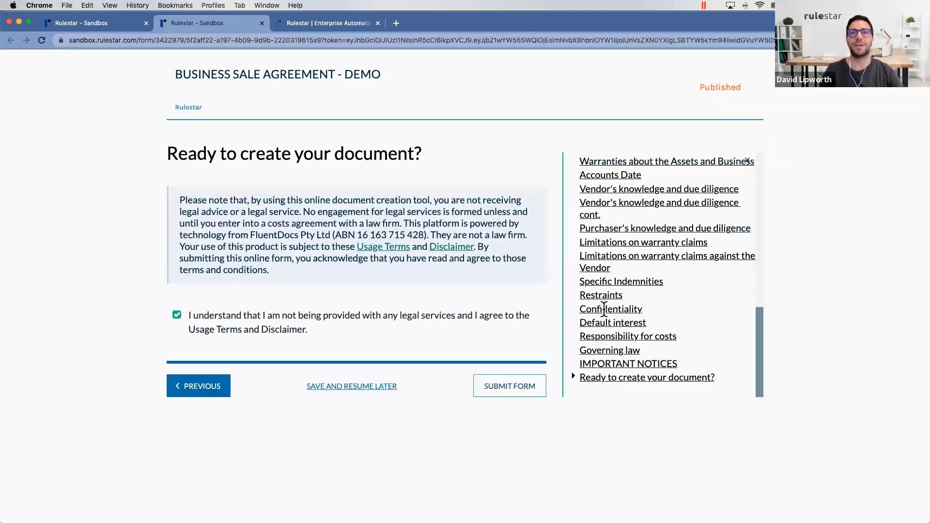
- Submit the form under the name "Business Sale Agreement - Demo - Negotiated Draft 1" without saving any contacts
click(506, 392)
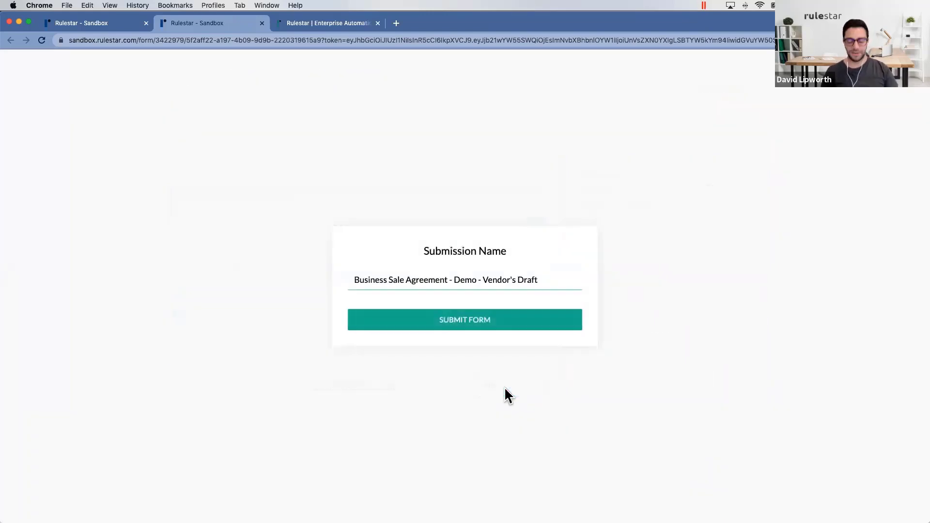
key(BackSpace)
key(BackSpace)
key(BackSpace)
key(BackSpace)
key(BackSpace)
key(BackSpace)
key(BackSpace)
key(BackSpace)
key(BackSpace)
key(BackSpace)
key(BackSpace)
key(BackSpace)
key(BackSpace)
key(BackSpace)
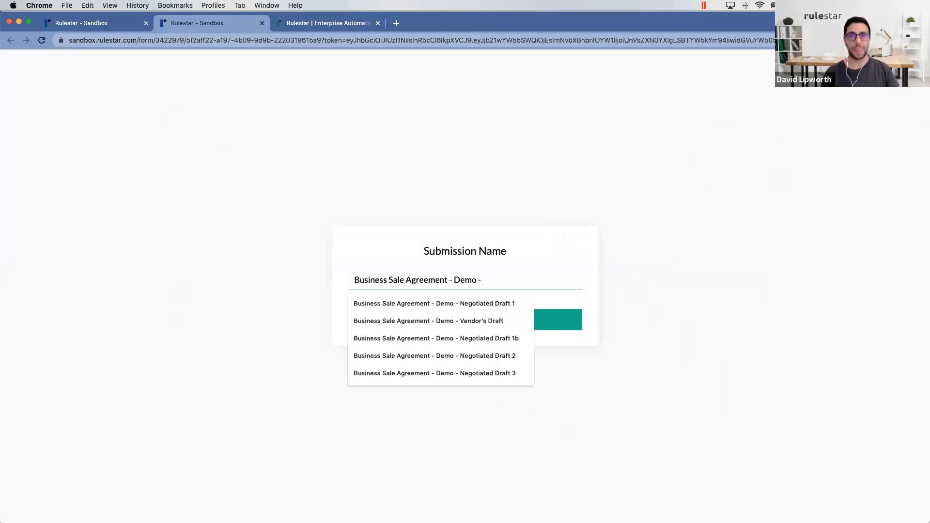
key(Down)
key(Return)
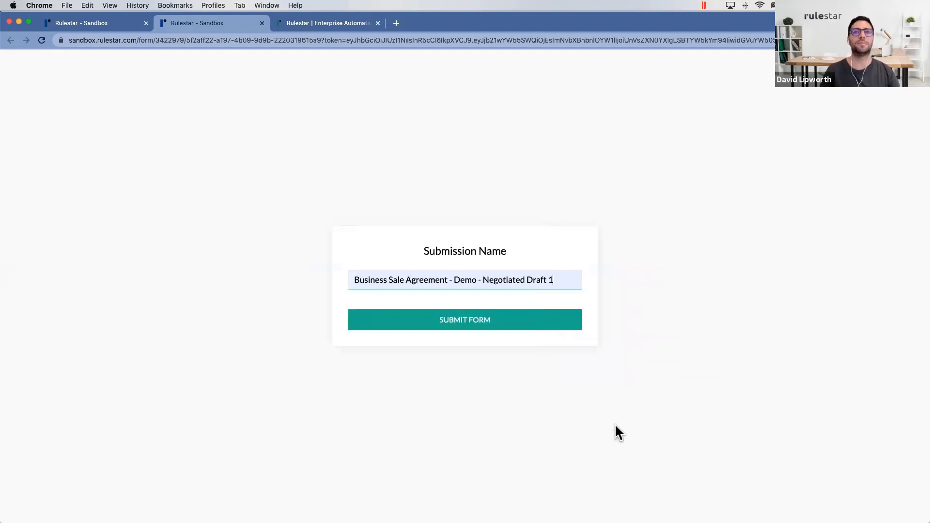
click(478, 318)
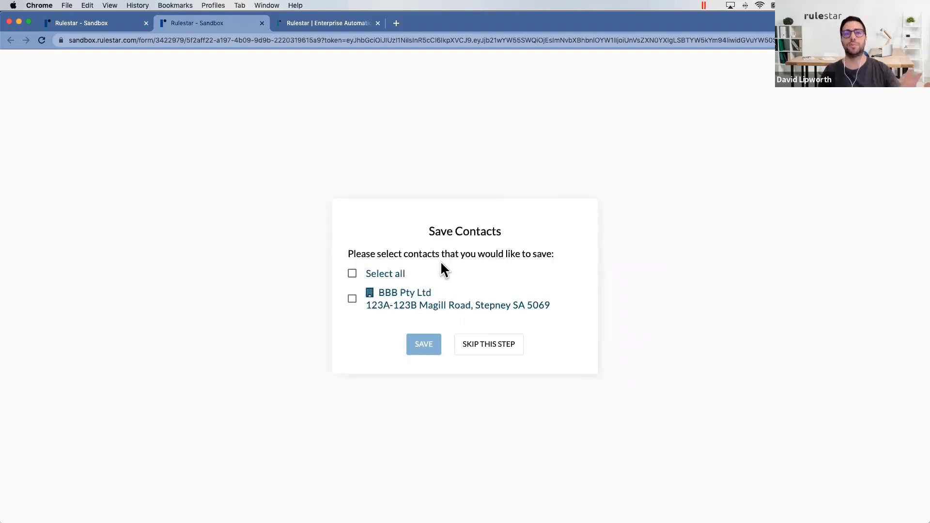
click(489, 347)
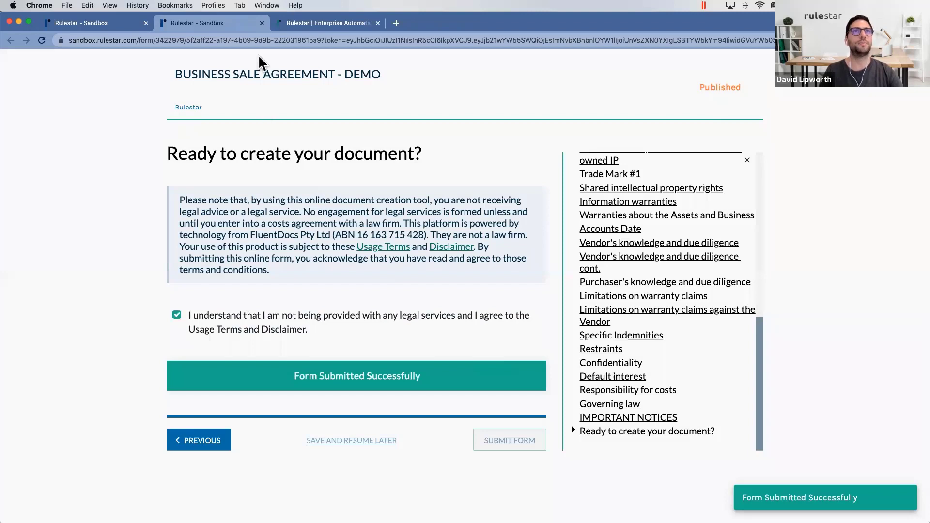
- Close the submitted form, refresh the form's submissions, and review the recorded answers of the Negotiated Draft 1 submission
click(262, 23)
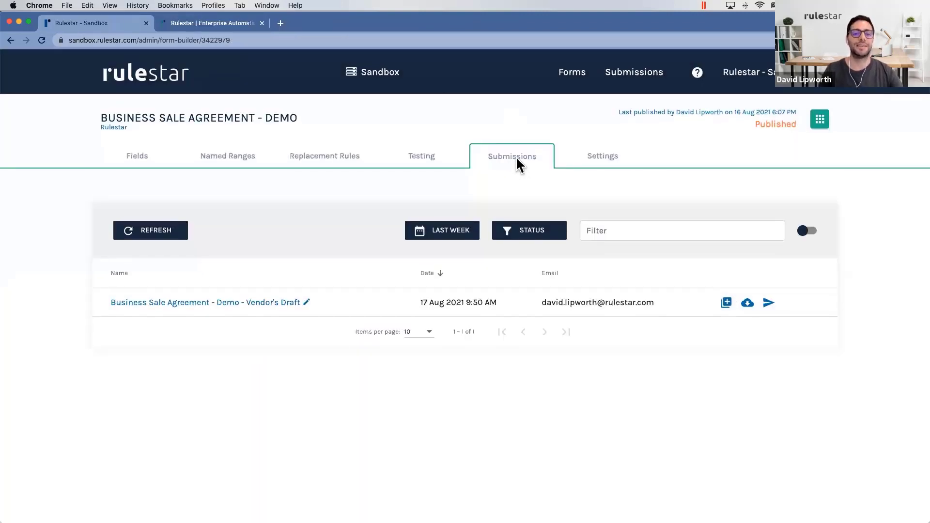
click(152, 228)
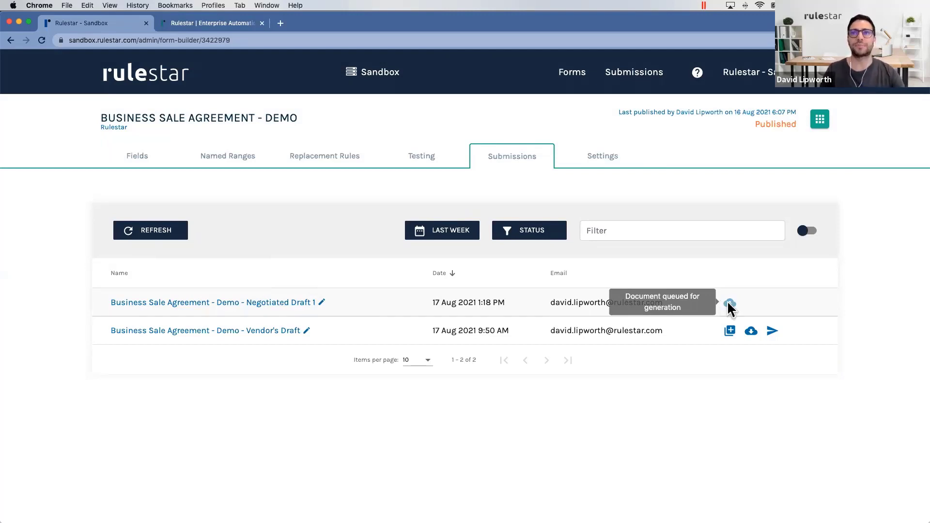
click(233, 305)
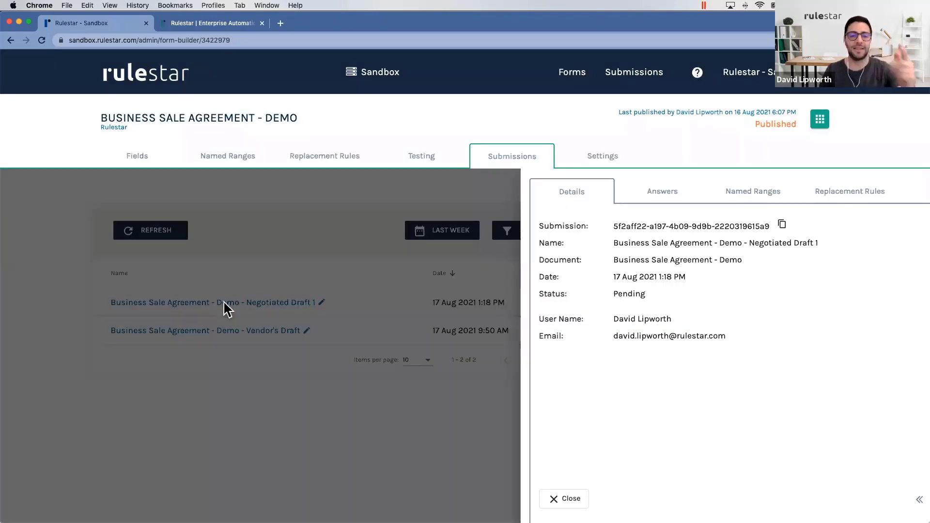
click(658, 189)
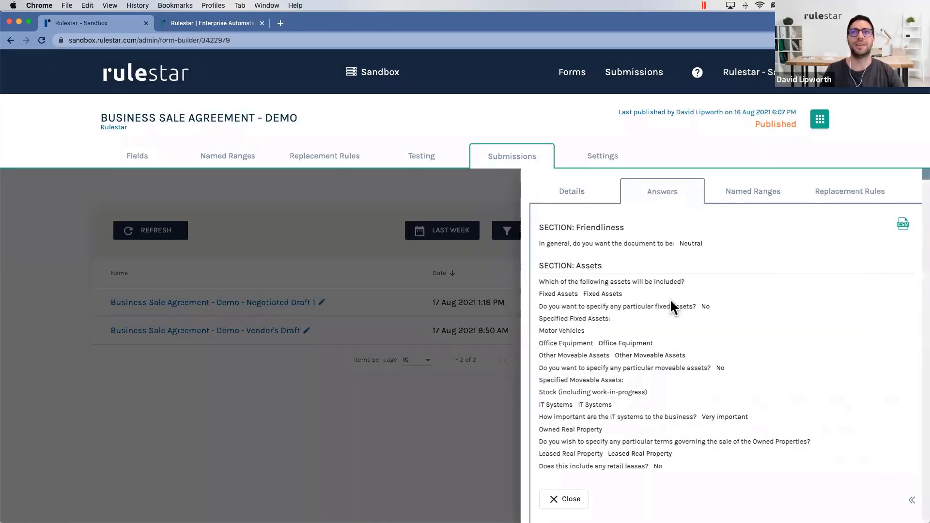
scroll(670, 299, down, 5)
scroll(670, 299, down, 6)
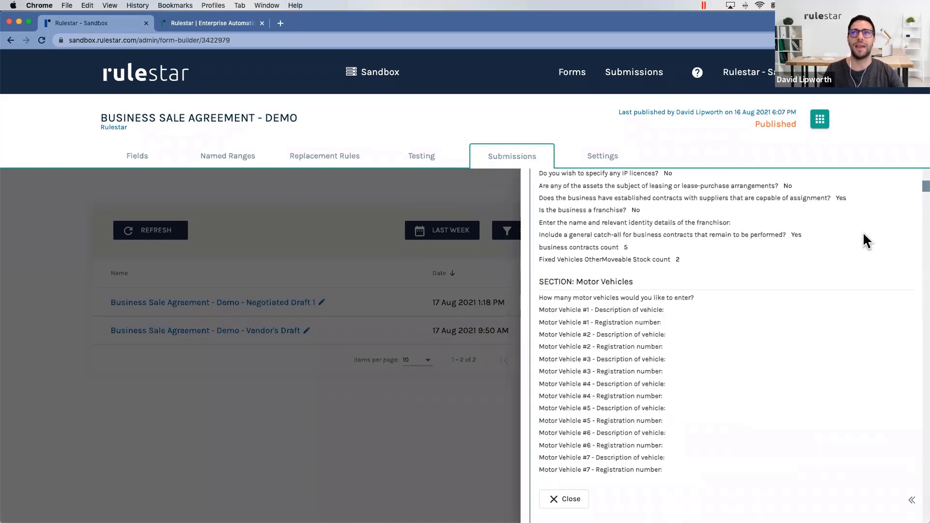
drag(922, 198, 916, 155)
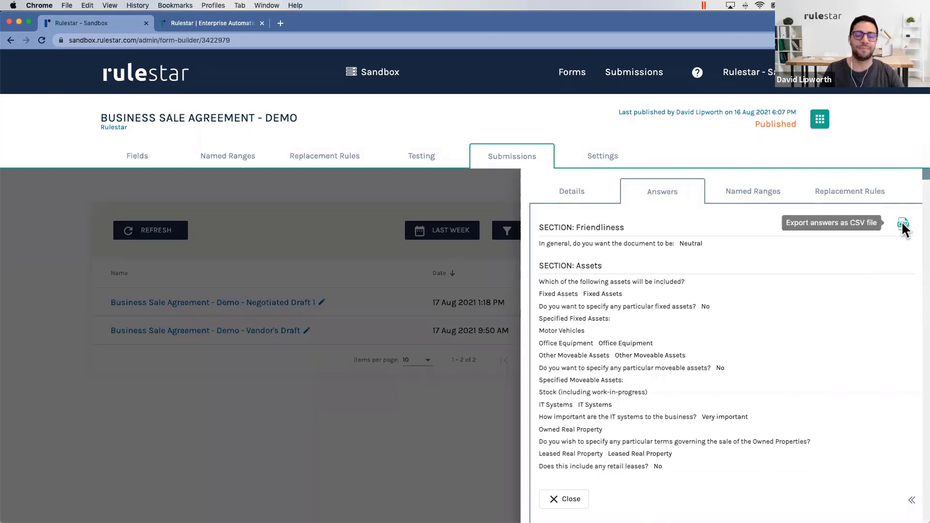
click(565, 498)
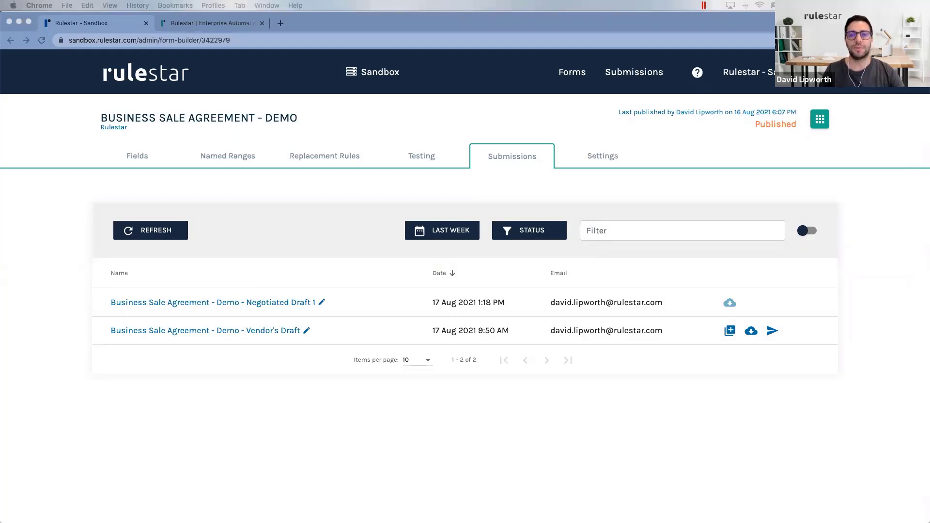
- Open the "Business Sale Agreement - Demo - Vendor's Draft" document in Word and look through its cover, contents, parties and recitals
drag(588, 522, 448, 228)
double_click(427, 275)
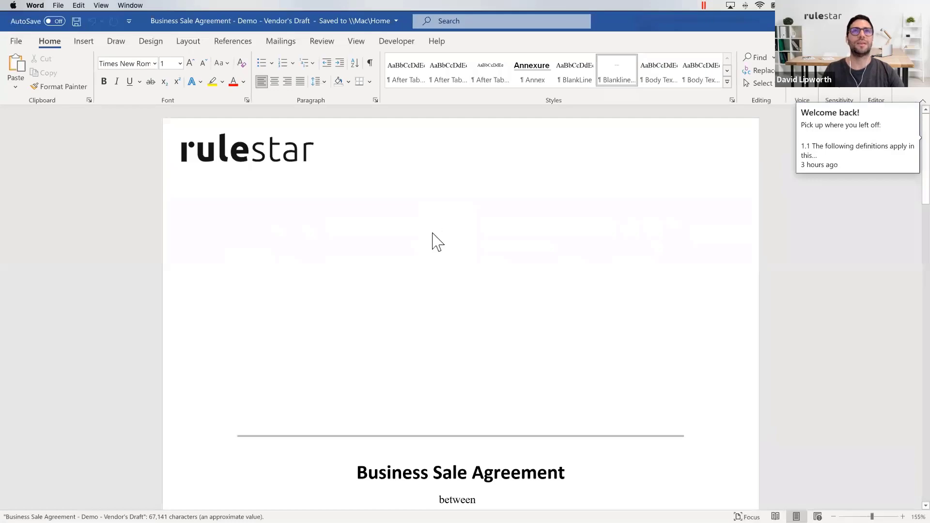
scroll(523, 346, down, 5)
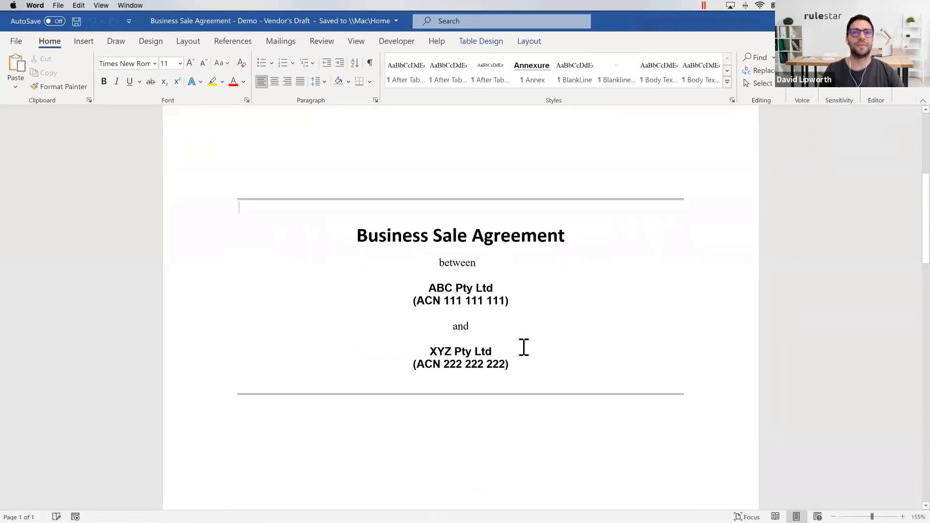
scroll(523, 346, down, 20)
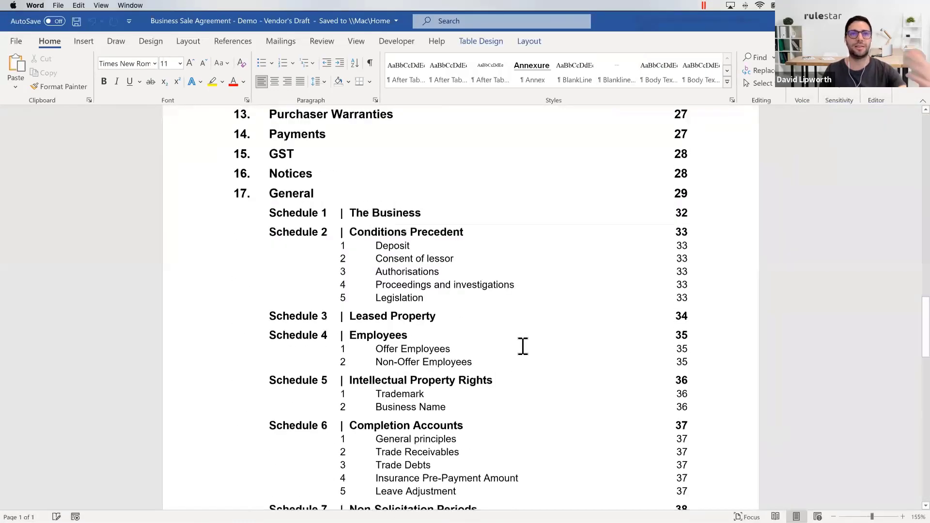
scroll(523, 347, down, 20)
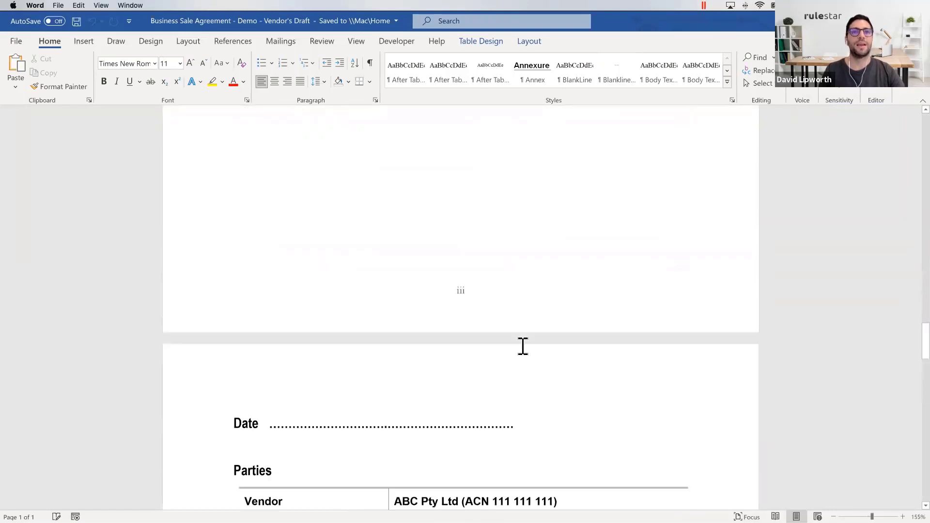
scroll(522, 347, down, 10)
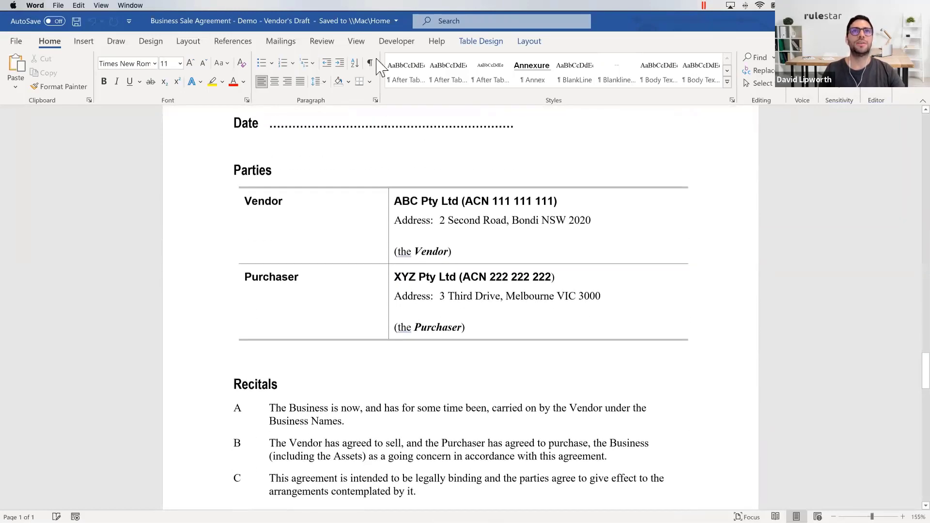
click(322, 41)
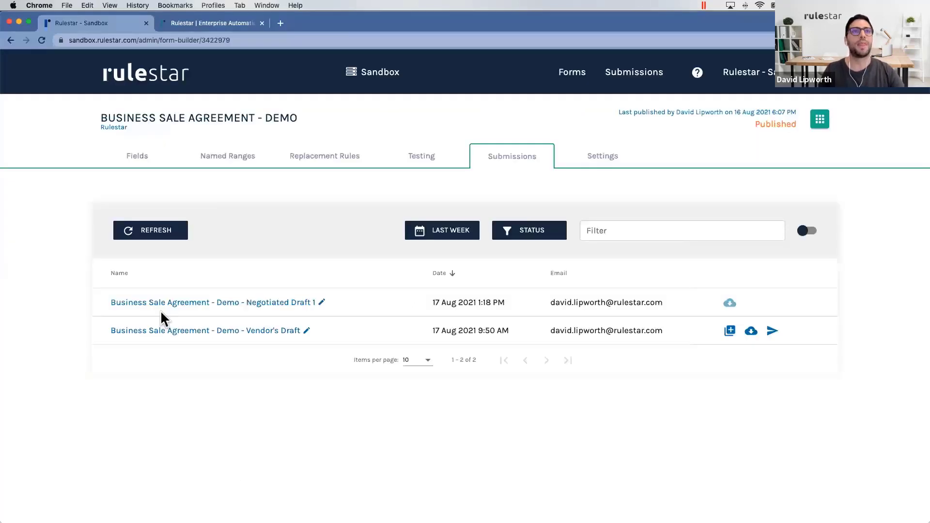
- Back in Chrome, refresh the submissions and download the MS Word version of Negotiated Draft 1 into the Desktop's RULESTAR DEMO folder
click(163, 229)
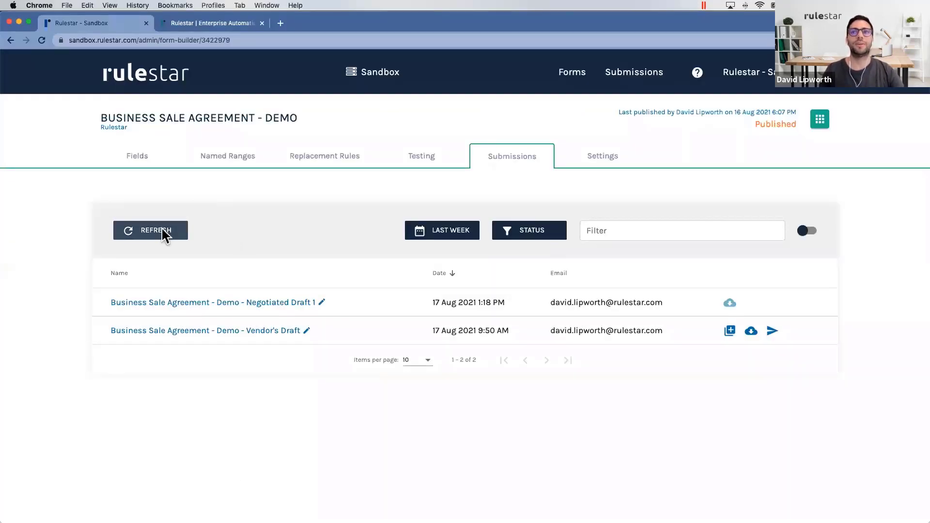
click(156, 232)
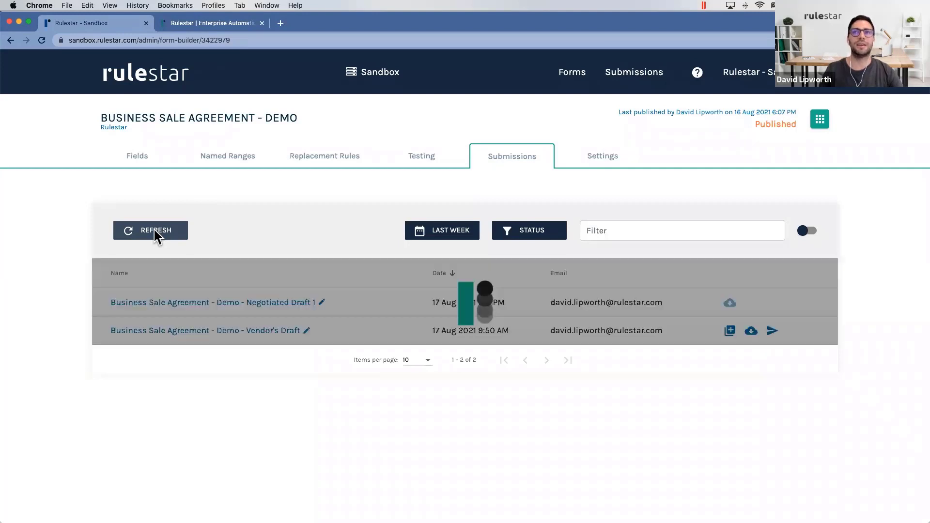
click(753, 303)
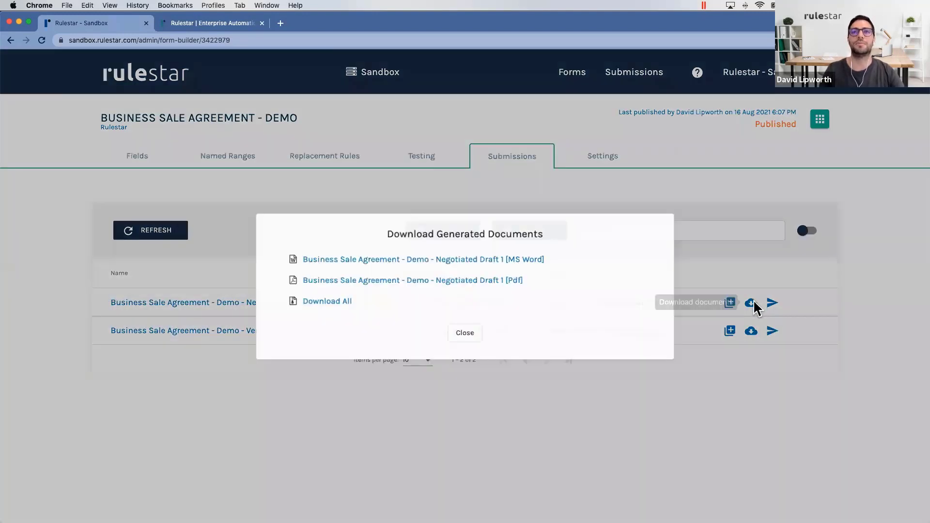
click(473, 259)
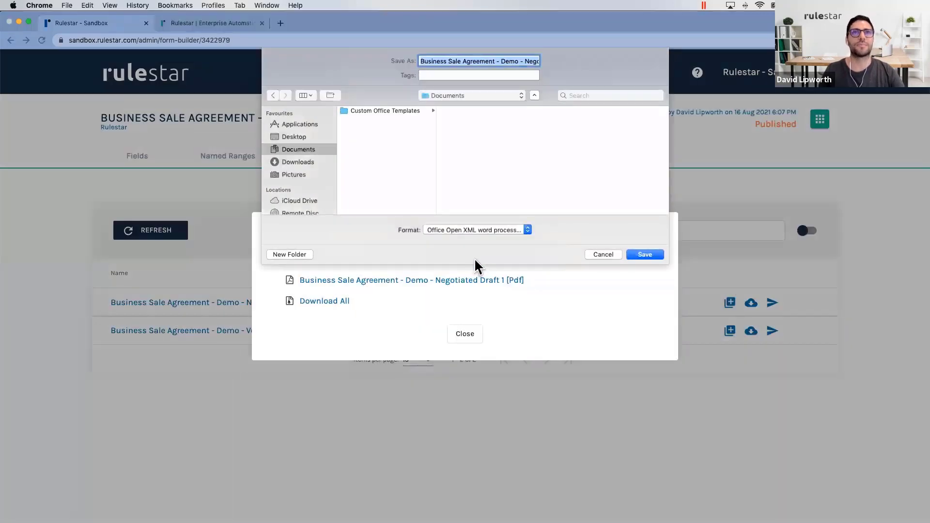
click(289, 135)
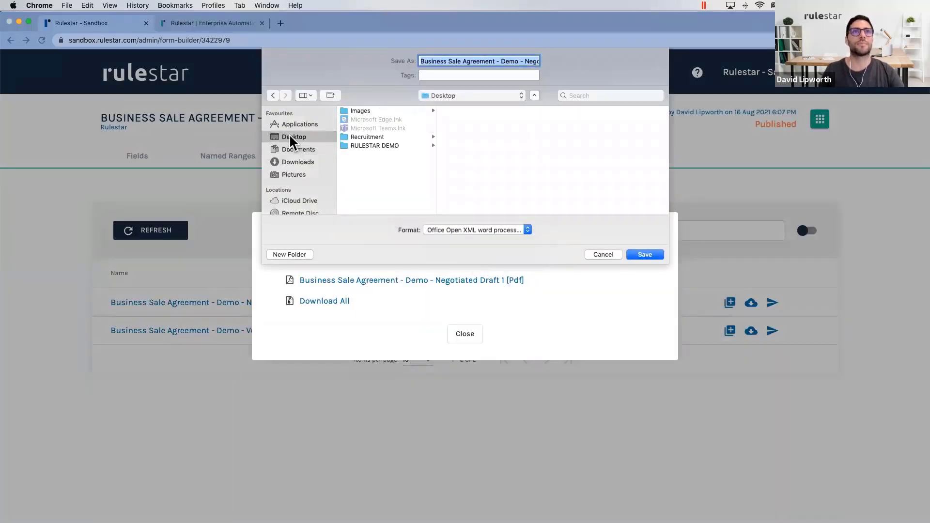
click(365, 144)
click(646, 255)
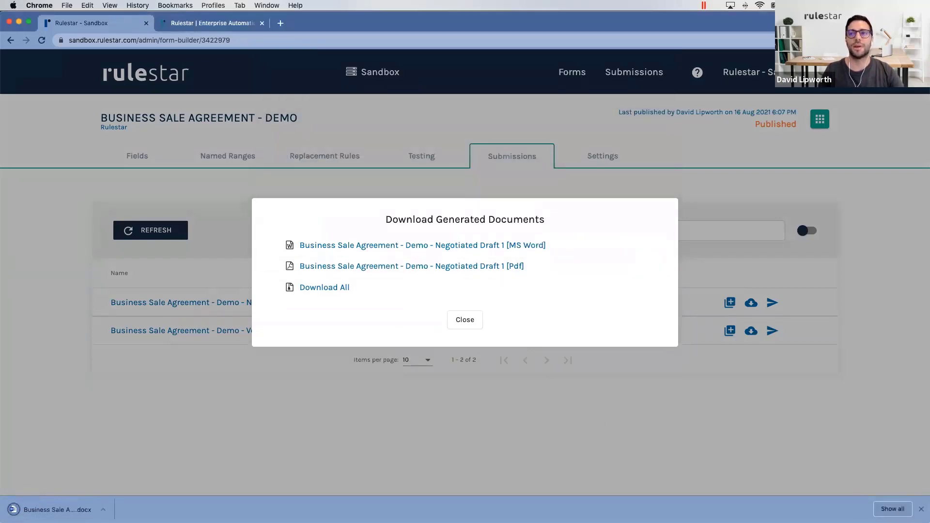
click(921, 508)
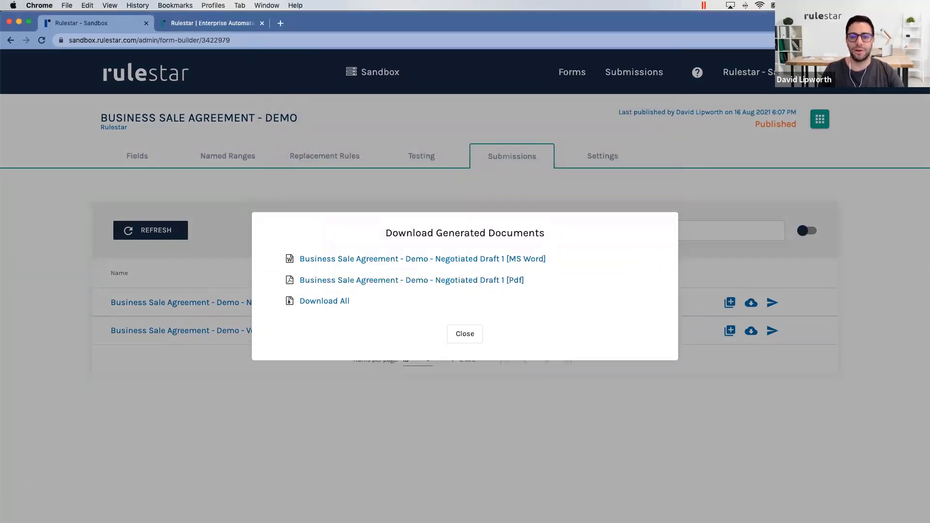
- Switch to Word, start a document comparison, and choose the Vendor's Draft from the Desktop's RULESTAR DEMO folder as the original document
key(super+Tab)
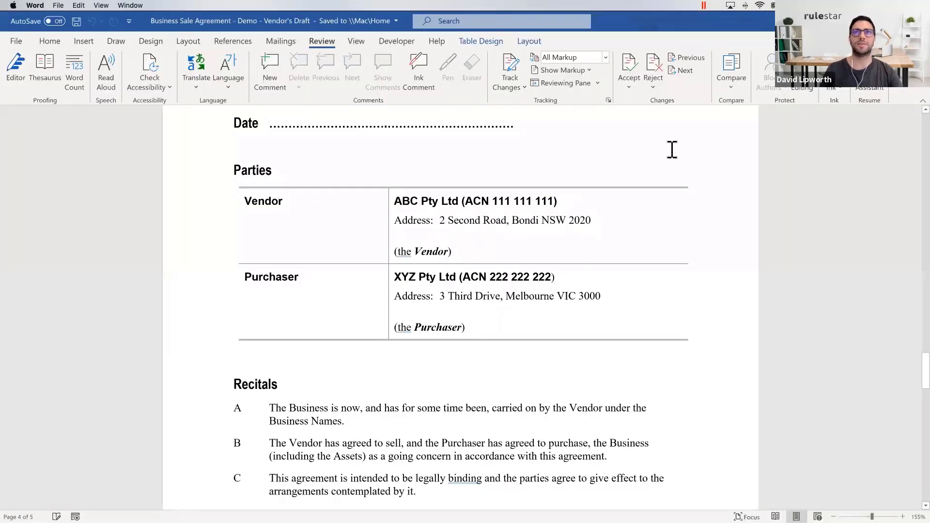
click(731, 85)
click(761, 108)
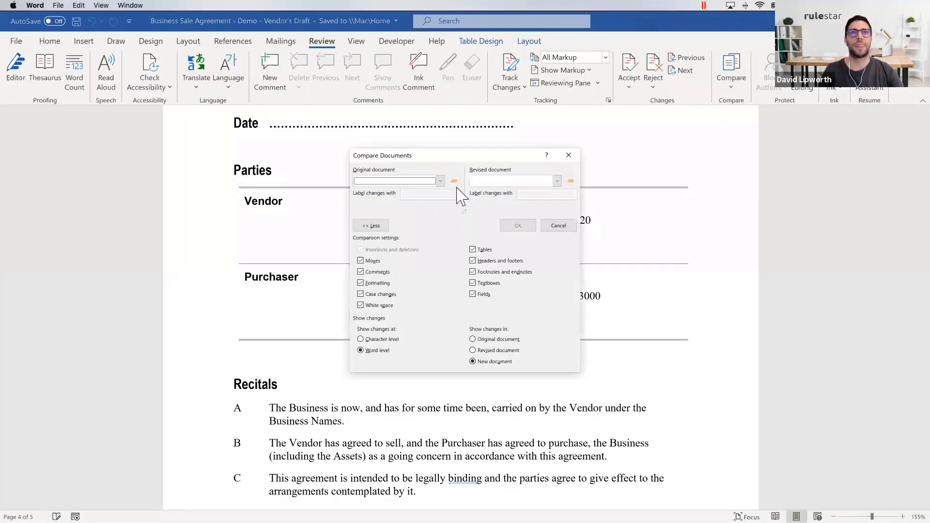
click(453, 179)
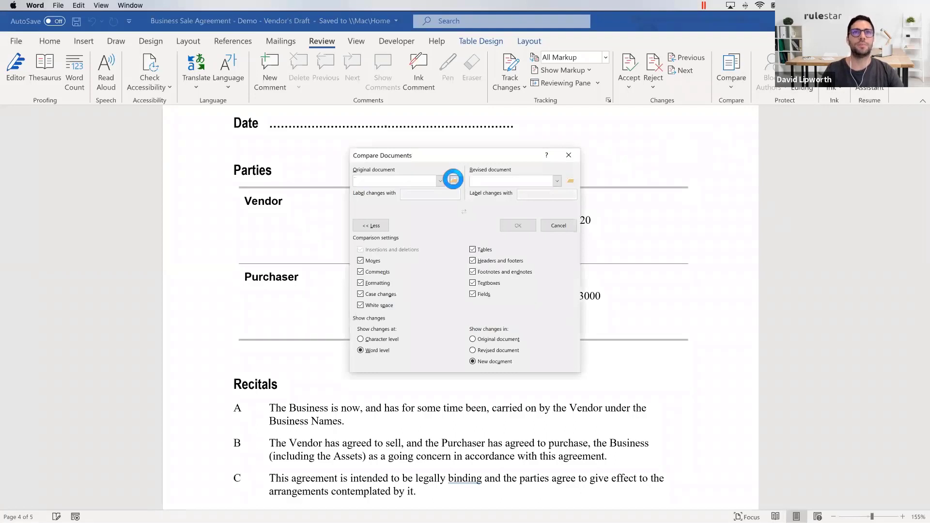
click(450, 180)
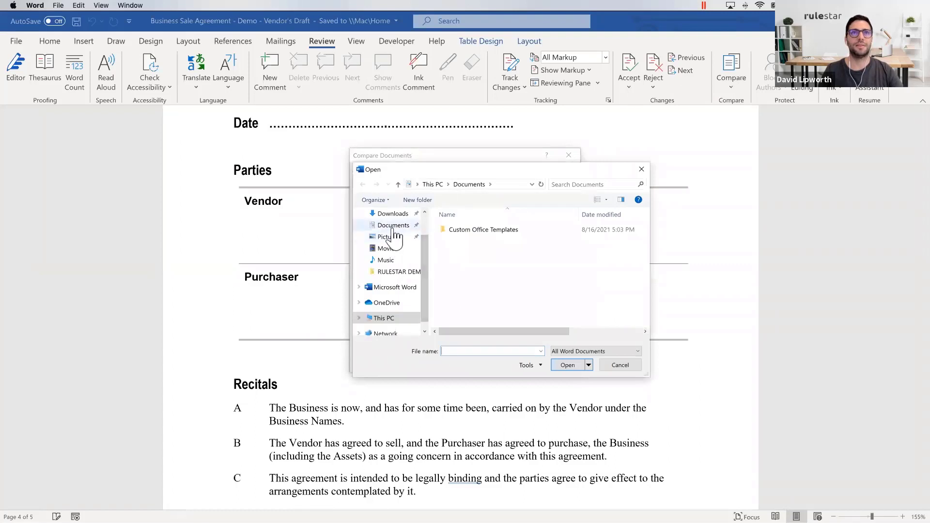
click(390, 214)
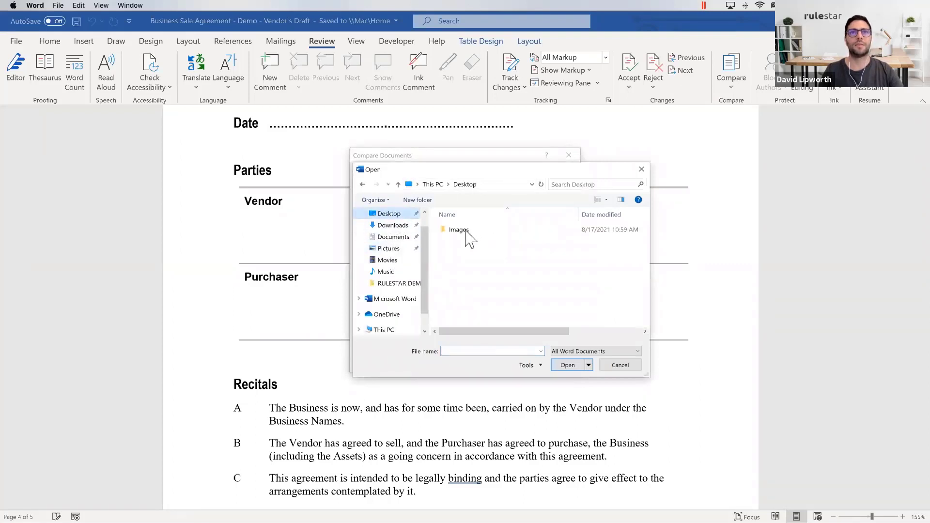
double_click(473, 250)
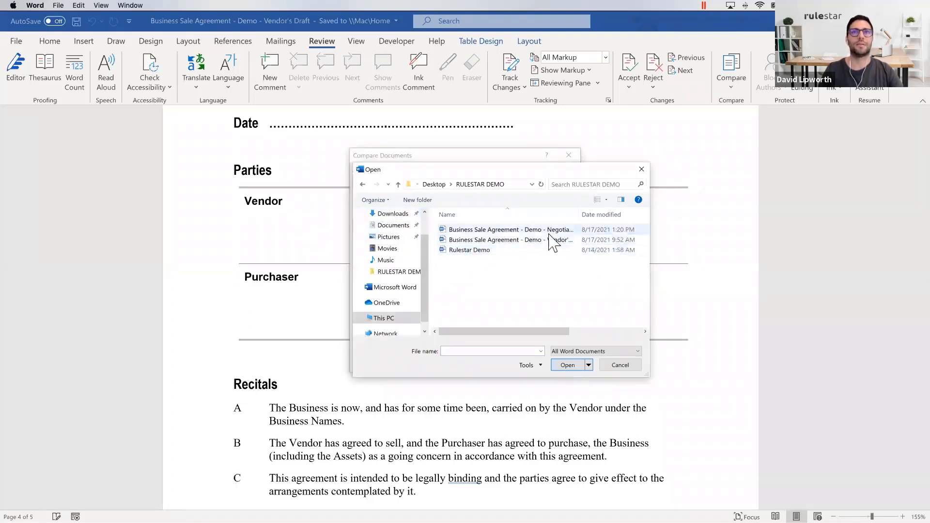
double_click(545, 249)
- Choose Negotiated Draft 1 from the RULESTAR DEMO folder as the revised document and run the comparison into a new document
click(571, 181)
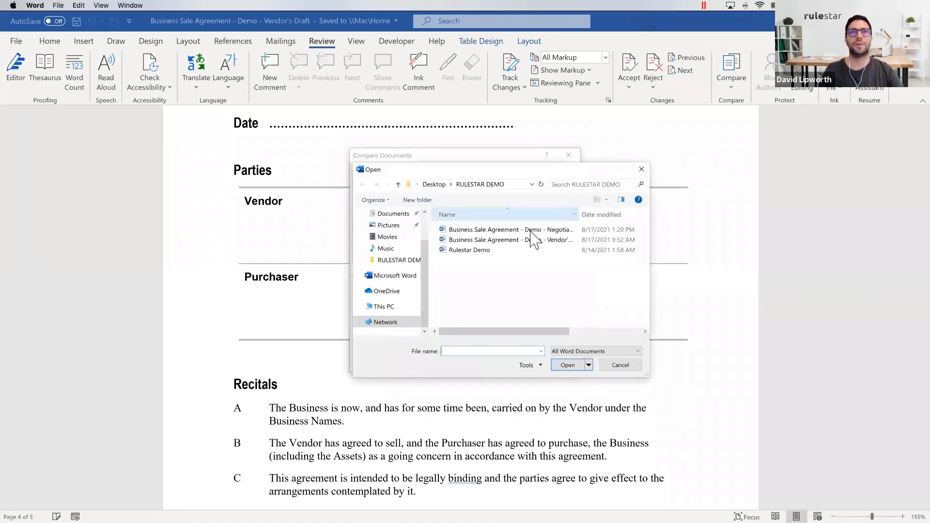
double_click(527, 232)
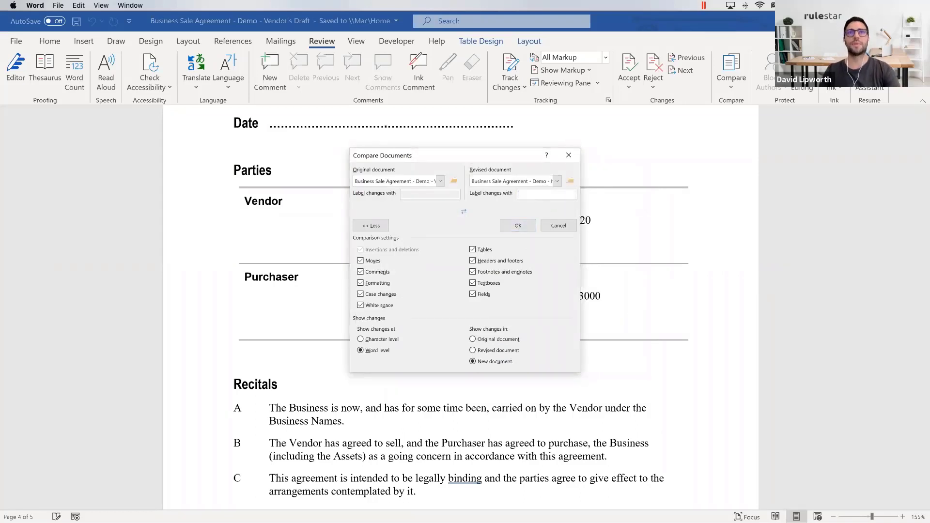
click(518, 227)
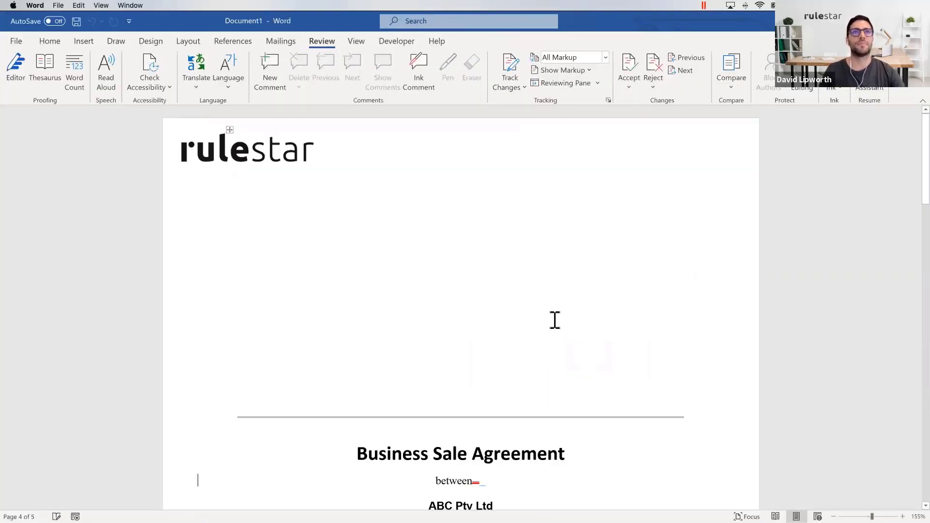
- Examine the marked changes on the comparison document's cover page and throughout its table of contents, including the clause and schedule lists
scroll(554, 320, down, 5)
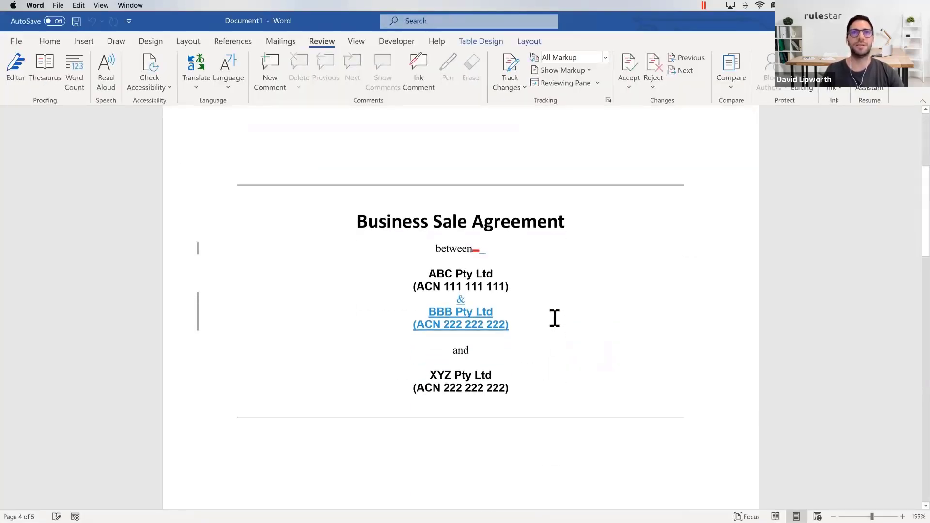
scroll(554, 320, down, 2)
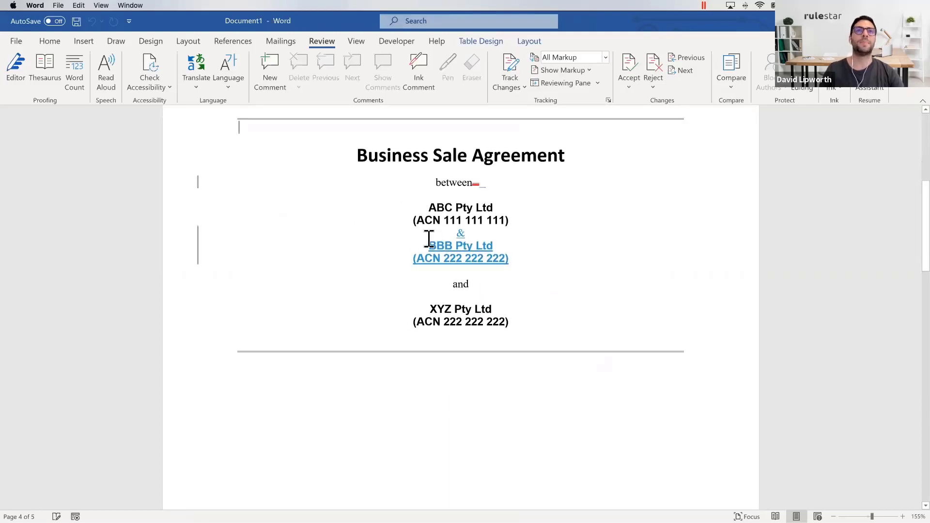
scroll(493, 255, down, 11)
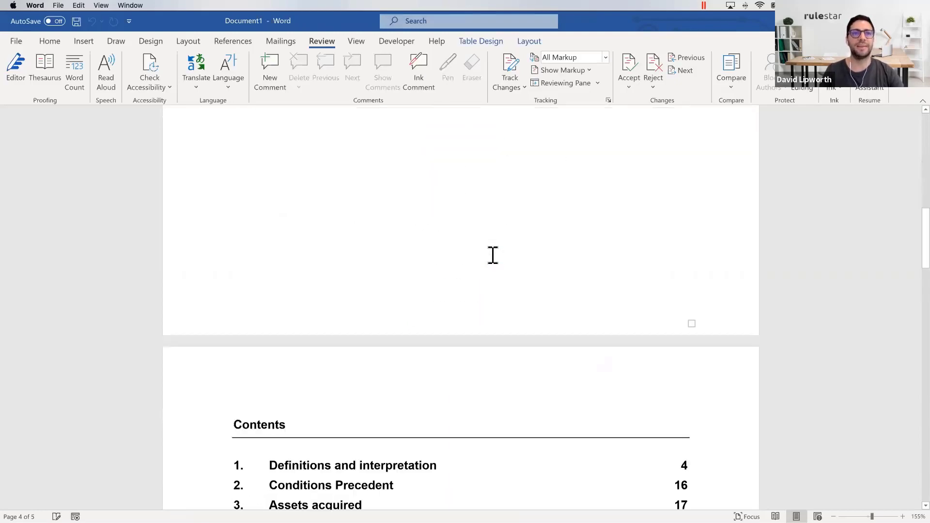
scroll(493, 255, down, 3)
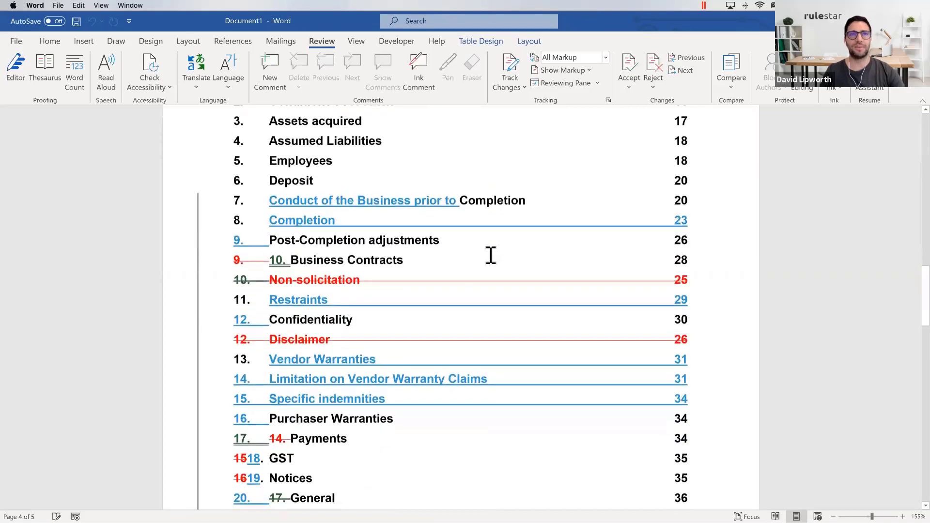
mouse_move(312, 200)
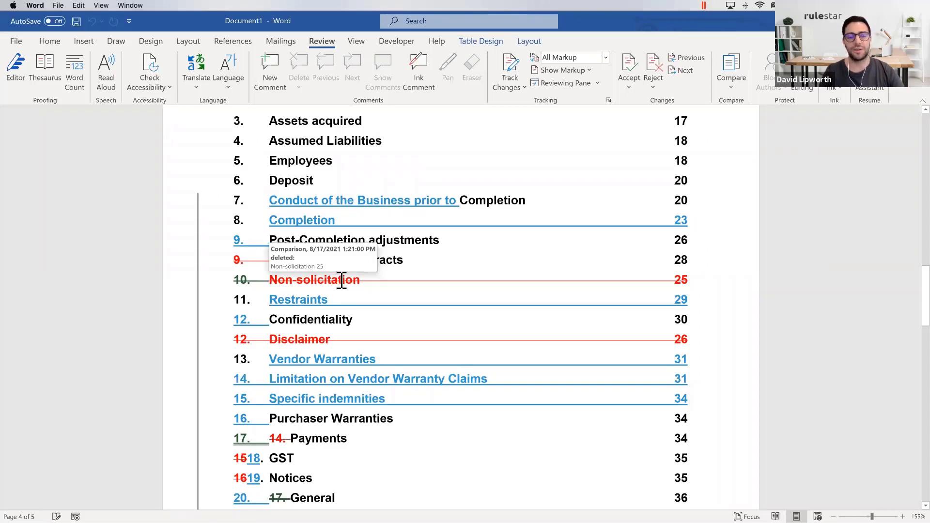
mouse_move(306, 298)
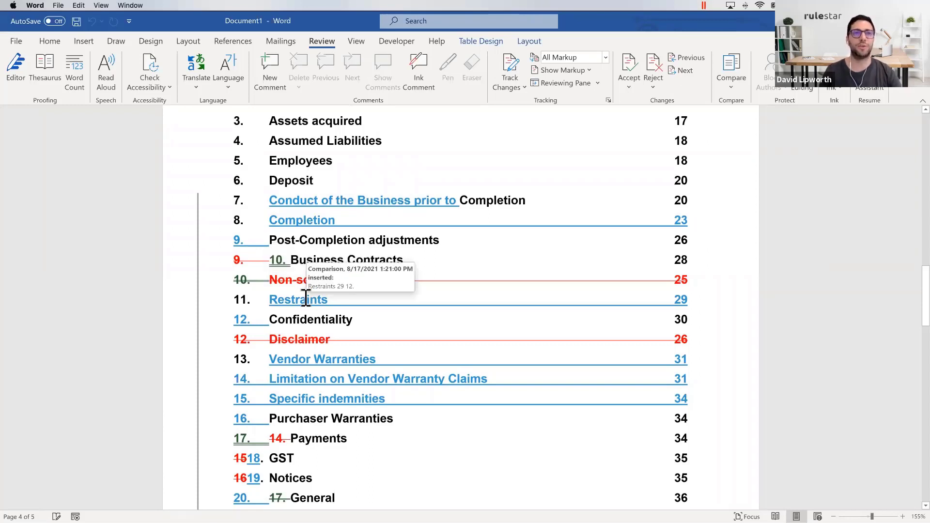
scroll(288, 332, down, 3)
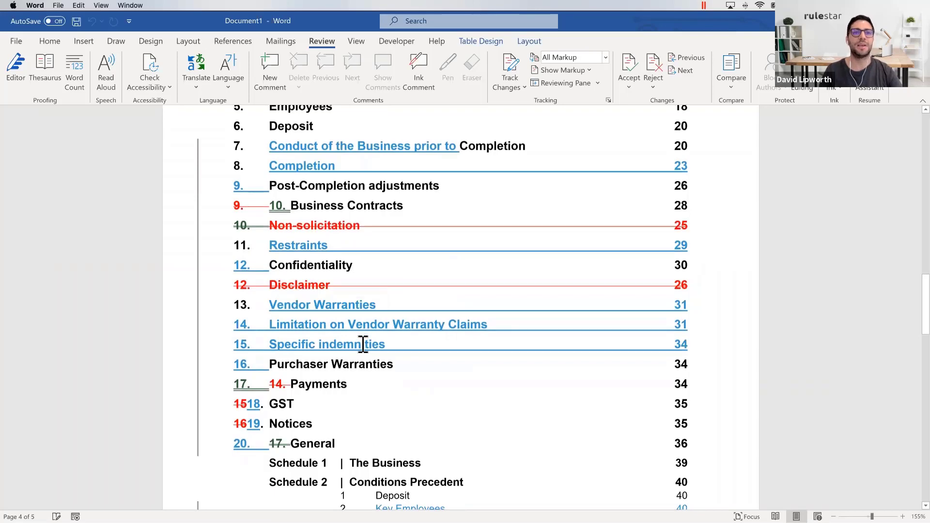
scroll(362, 342, down, 5)
scroll(341, 283, down, 5)
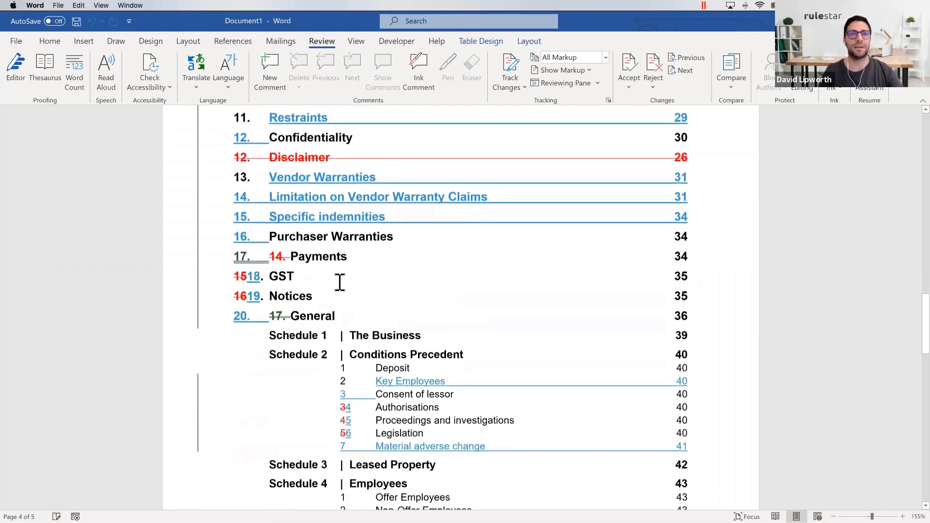
scroll(339, 283, down, 1)
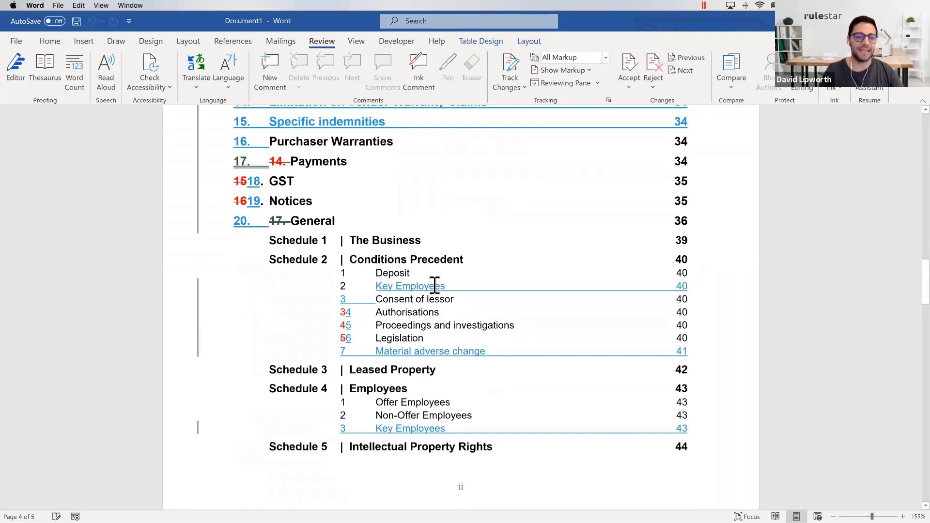
scroll(446, 354, down, 2)
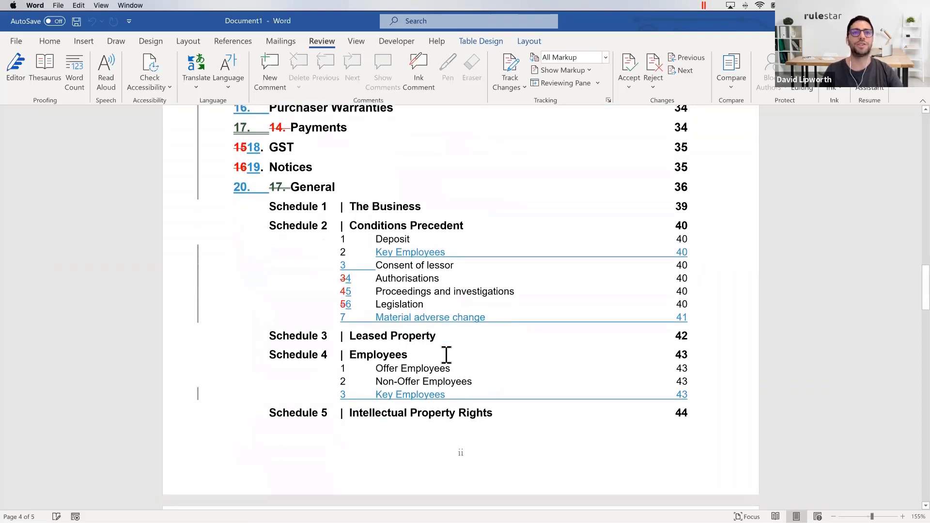
scroll(446, 355, down, 3)
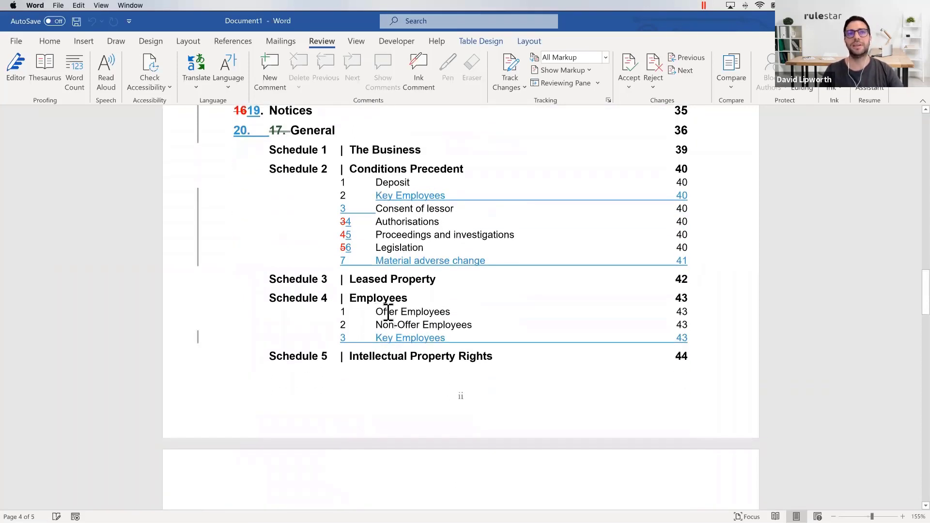
scroll(388, 312, down, 20)
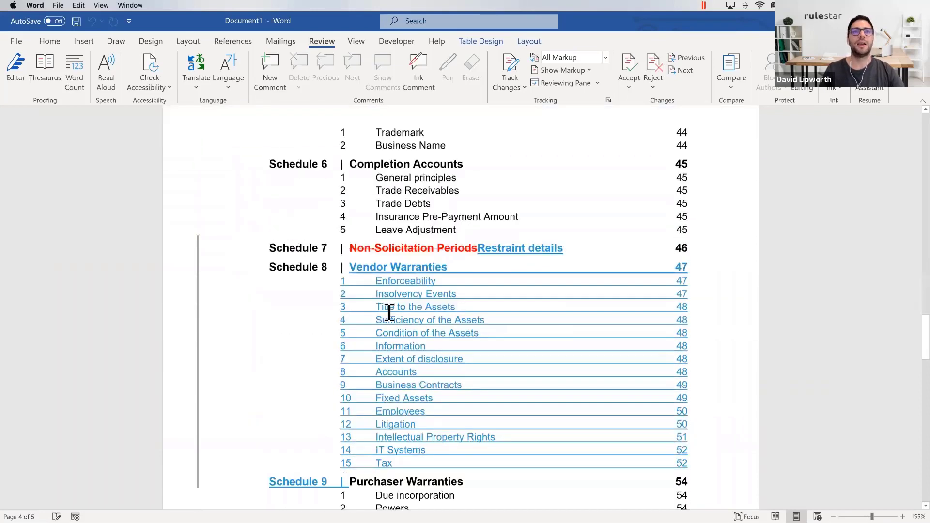
scroll(388, 313, down, 1)
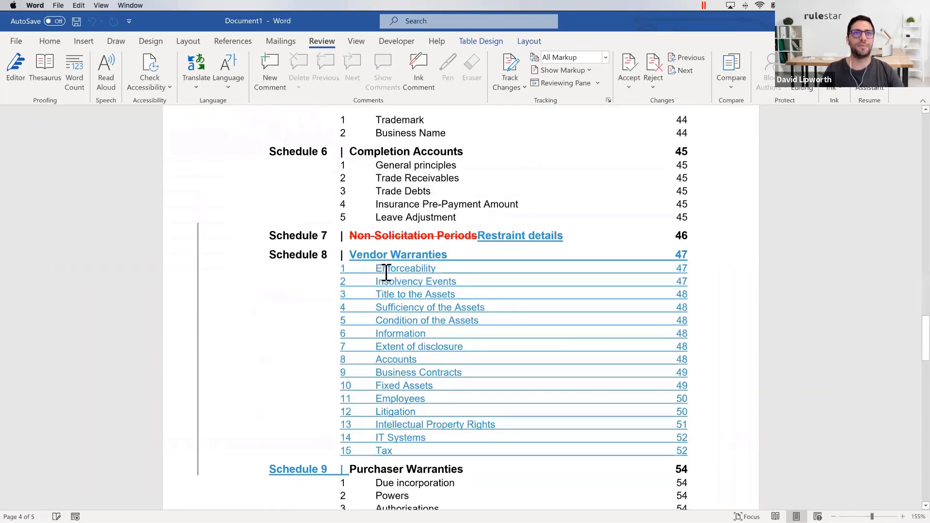
scroll(416, 286, down, 13)
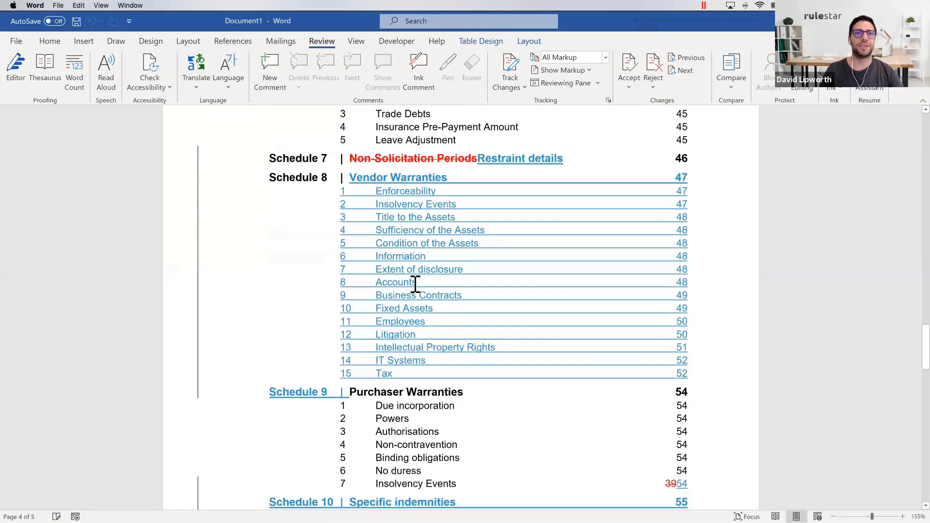
- Review the marked changes in the parties table, the recitals and the clause 1.1 definitions from Accounting Standards to Employment Entitlements
scroll(395, 334, down, 20)
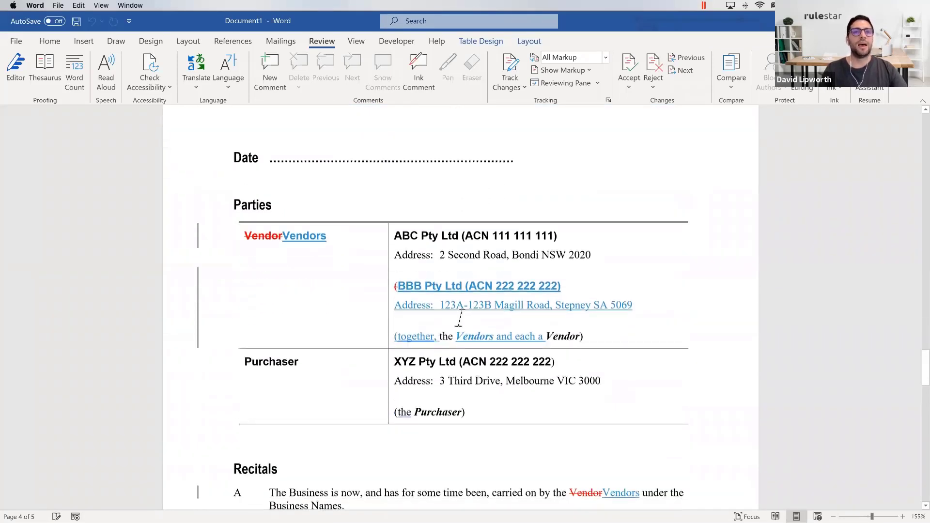
scroll(453, 332, down, 10)
scroll(461, 319, down, 2)
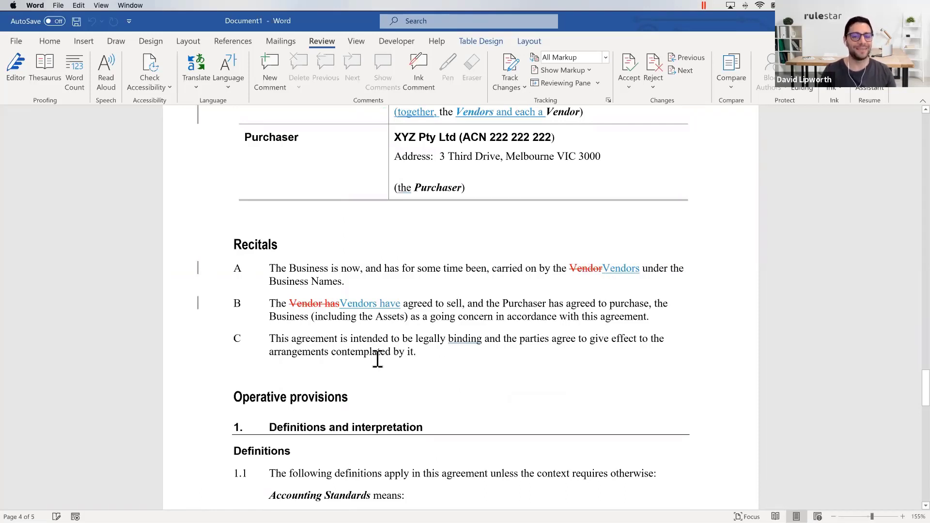
click(362, 343)
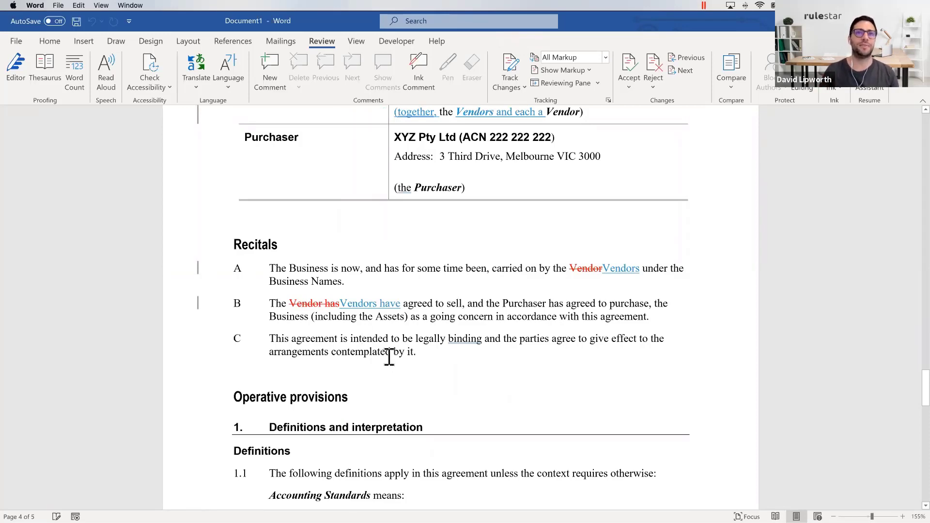
scroll(436, 363, down, 10)
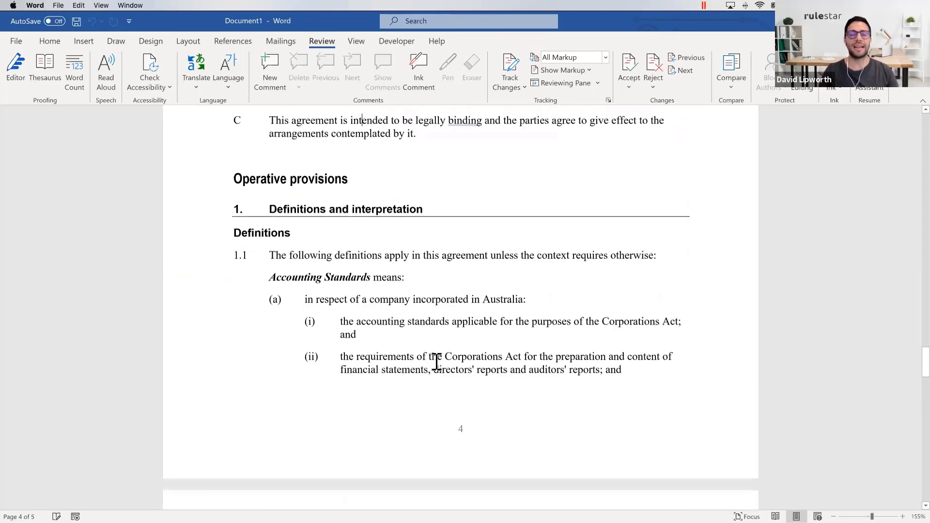
scroll(436, 363, down, 3)
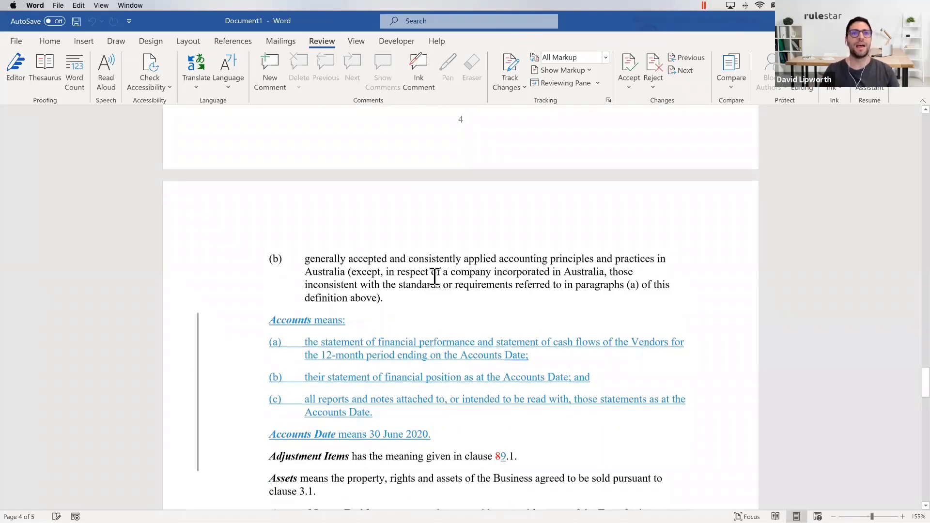
scroll(384, 303, down, 1)
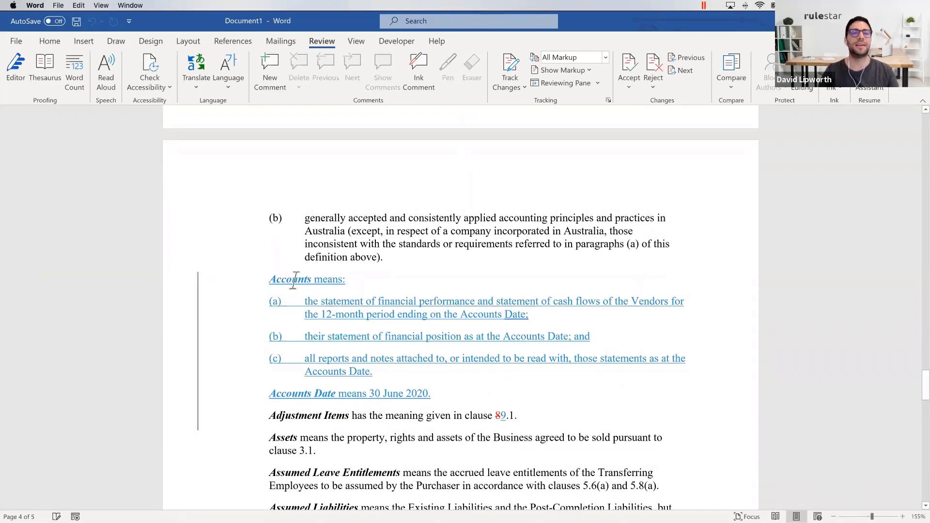
scroll(436, 364, down, 12)
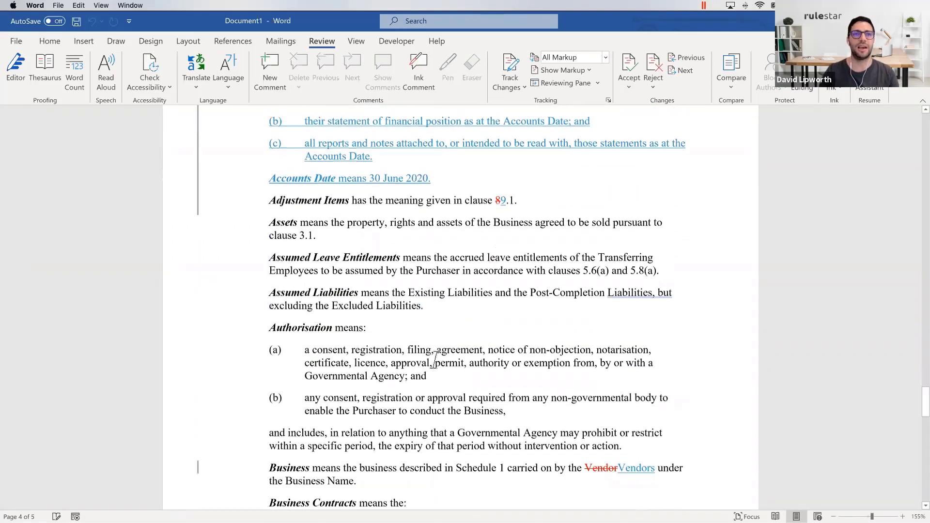
scroll(435, 359, down, 13)
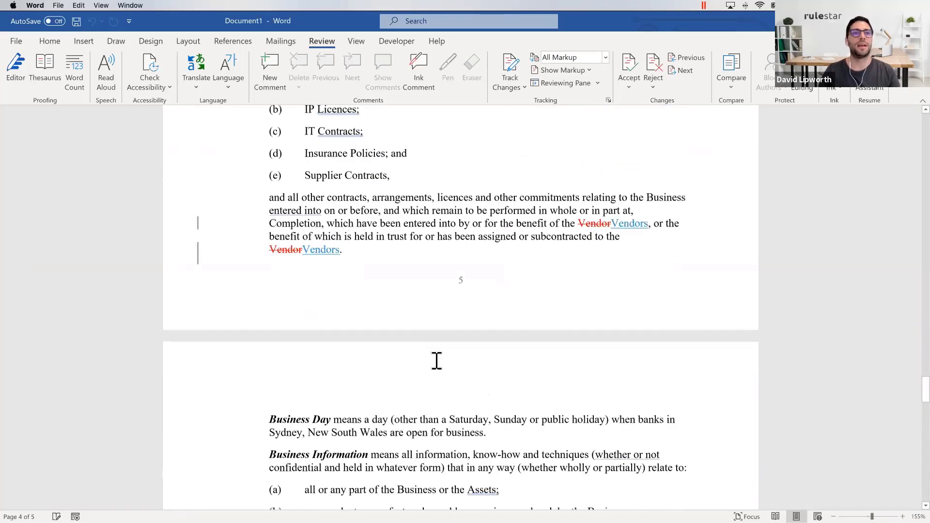
scroll(437, 361, down, 7)
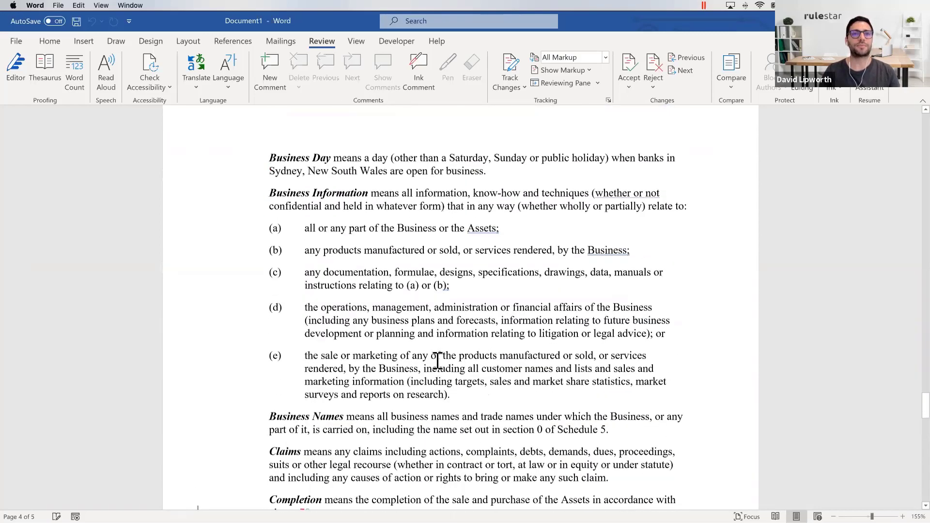
scroll(438, 365, down, 12)
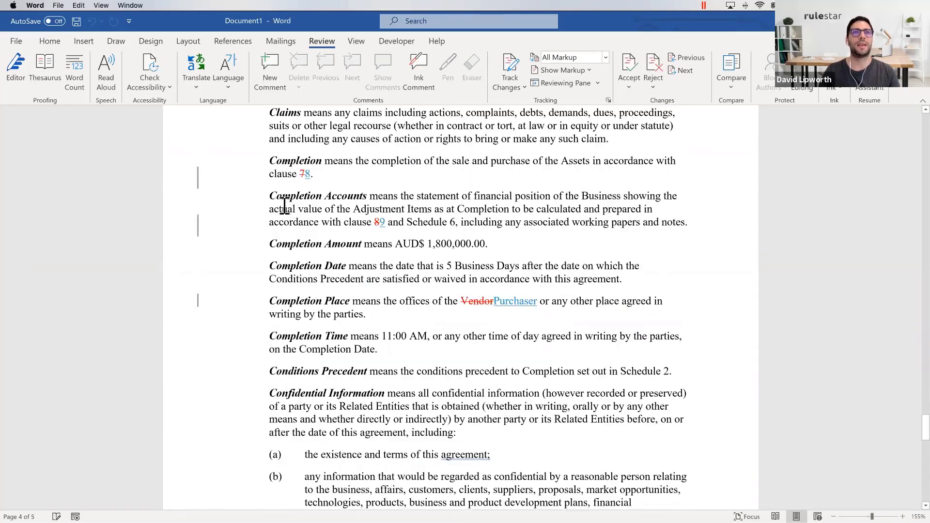
scroll(432, 211, down, 20)
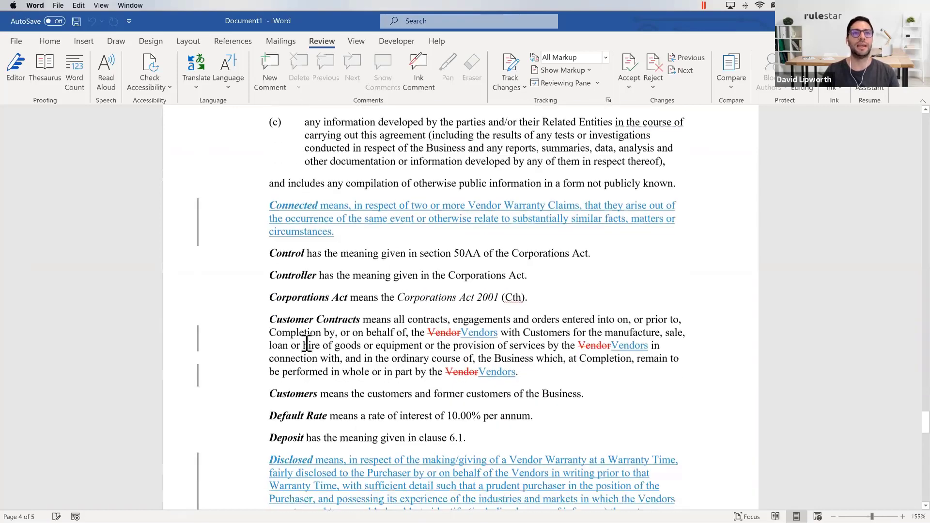
scroll(308, 339, down, 12)
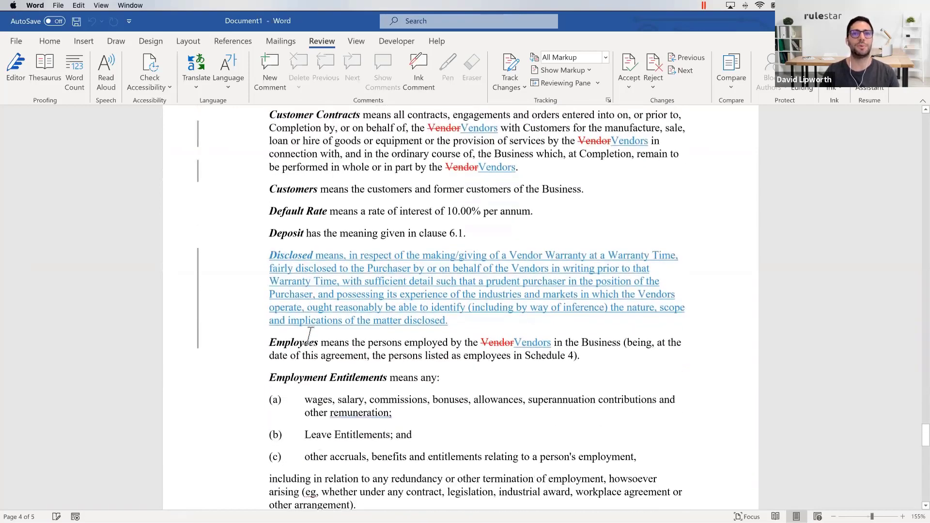
- Review the marked changes in the clause 1.1 definitions from Excluded Assets to Loss, including Excluded Matter, Key Employees and Long Stop Date
scroll(310, 335, down, 19)
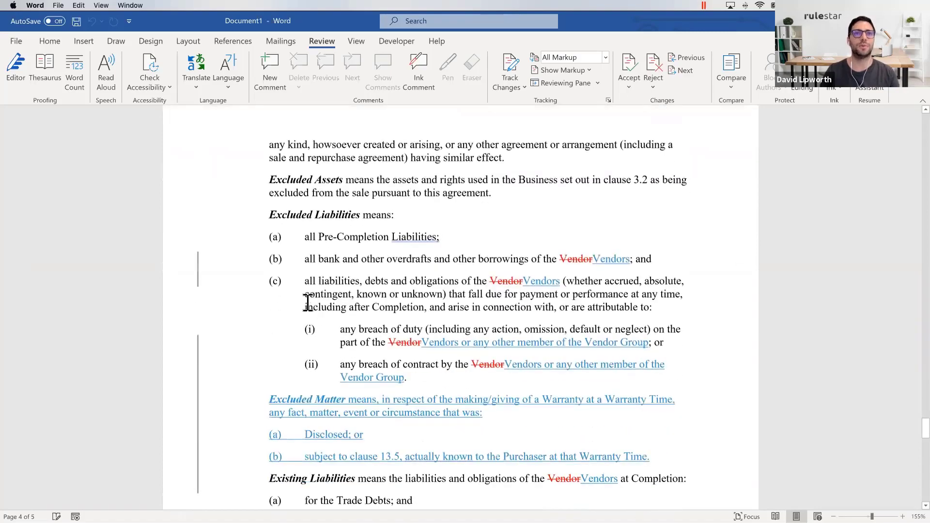
scroll(294, 291, down, 4)
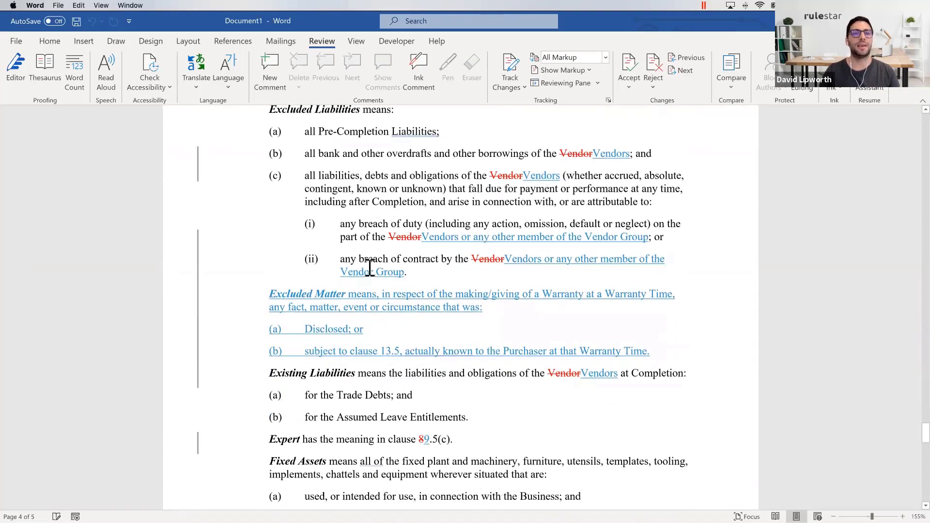
scroll(369, 266, down, 8)
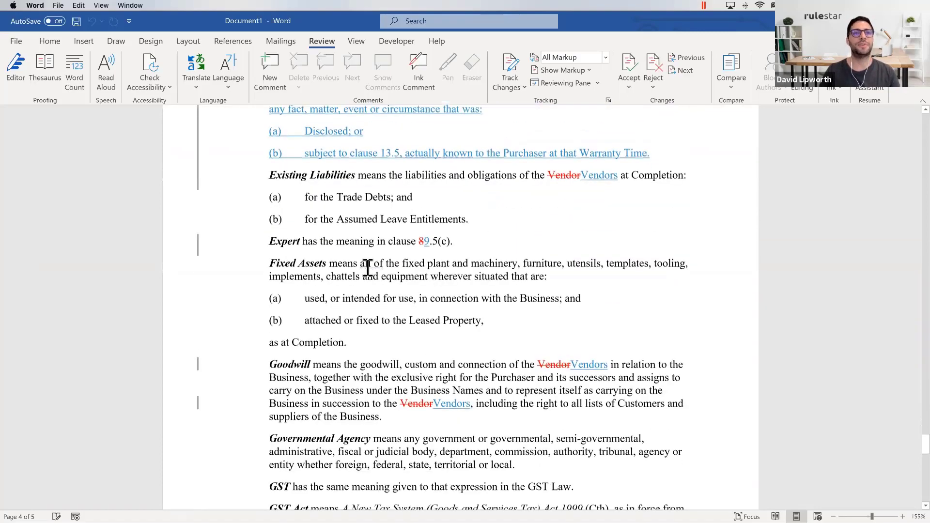
scroll(367, 268, down, 20)
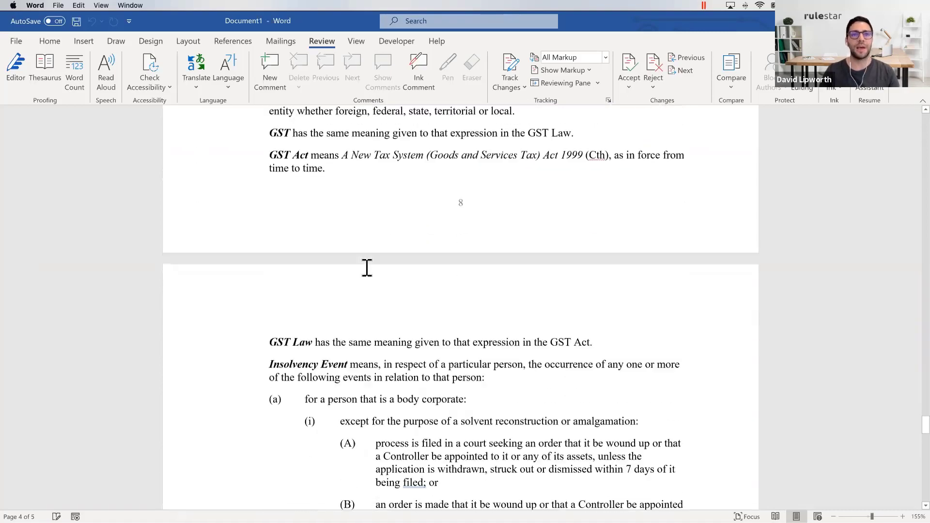
scroll(367, 272, down, 20)
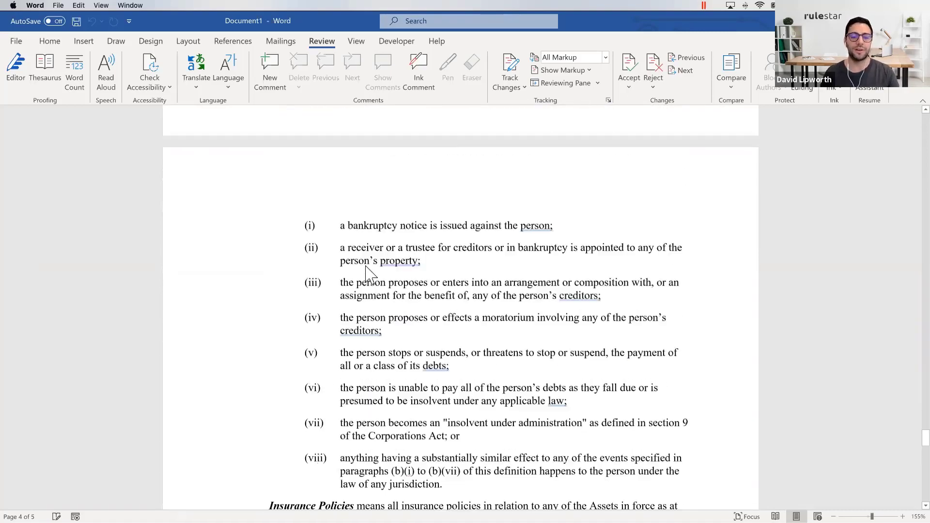
scroll(366, 272, down, 4)
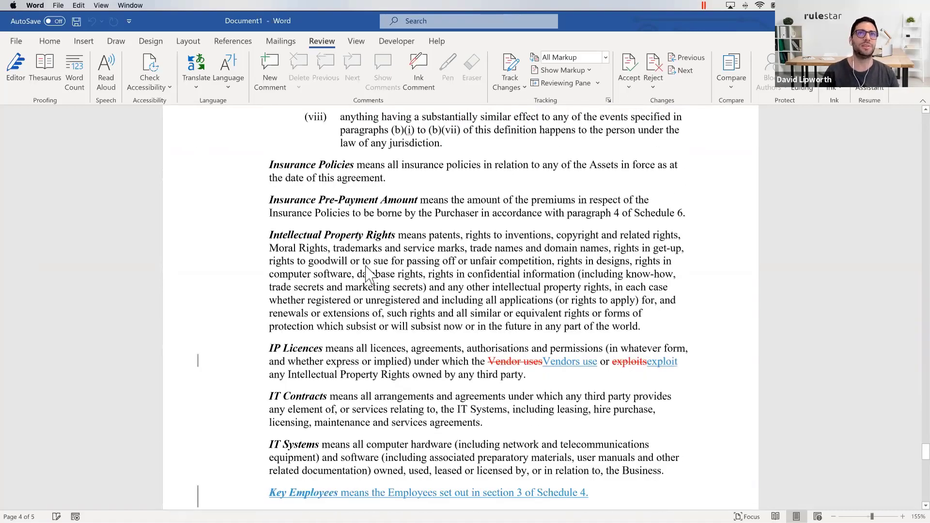
scroll(367, 273, down, 13)
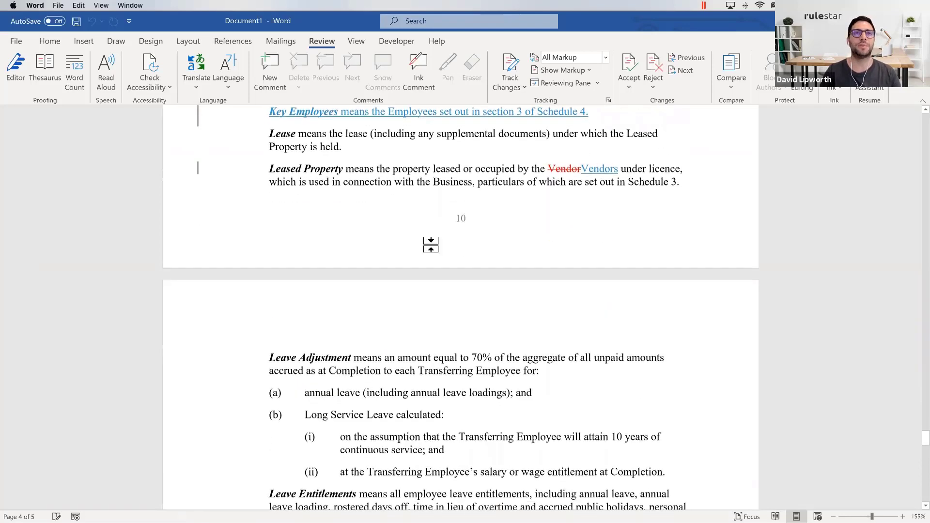
scroll(303, 148, up, 1)
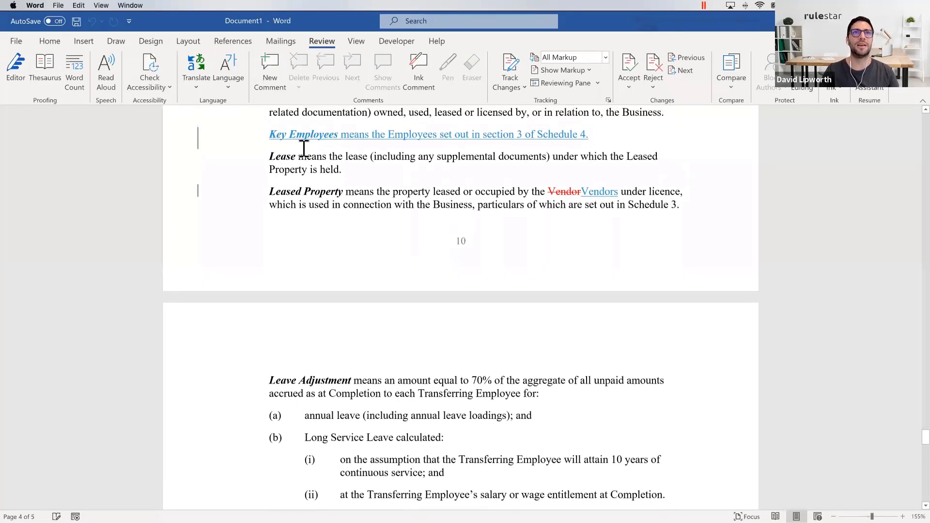
scroll(437, 270, down, 8)
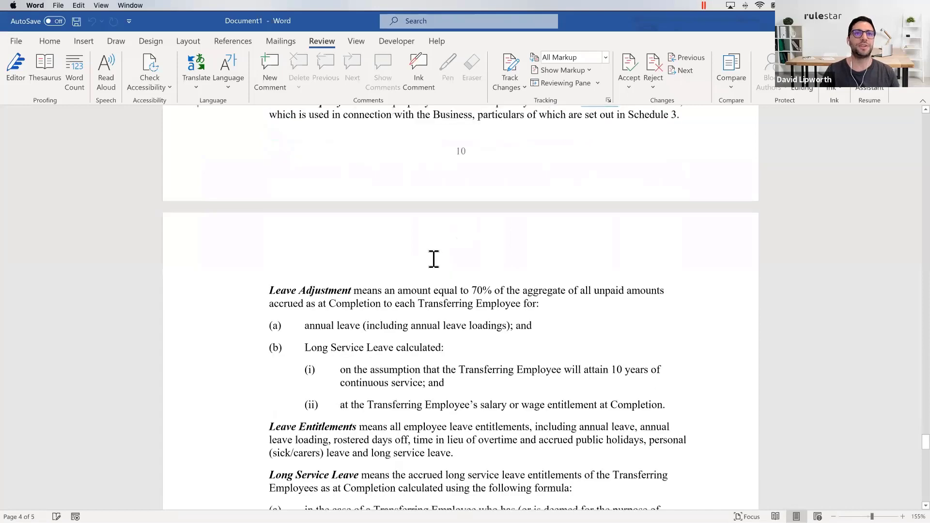
scroll(438, 266, down, 11)
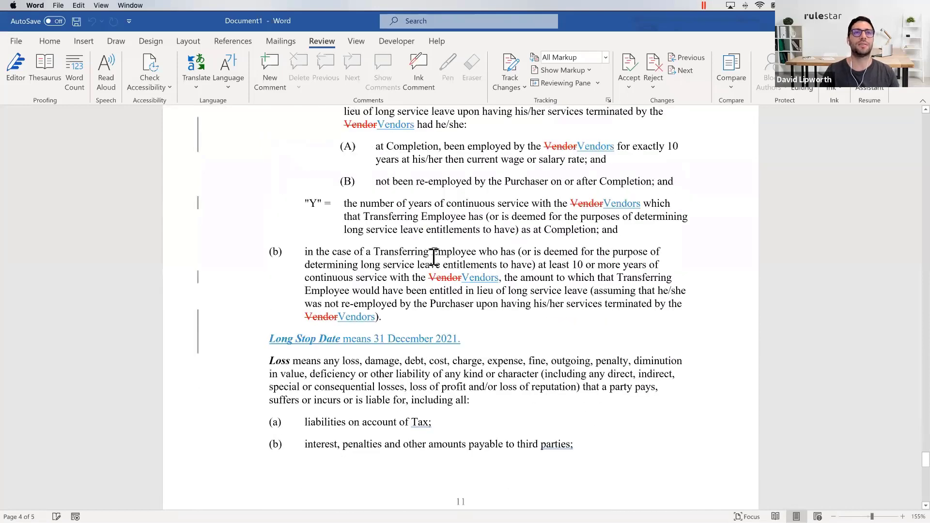
scroll(420, 233, down, 11)
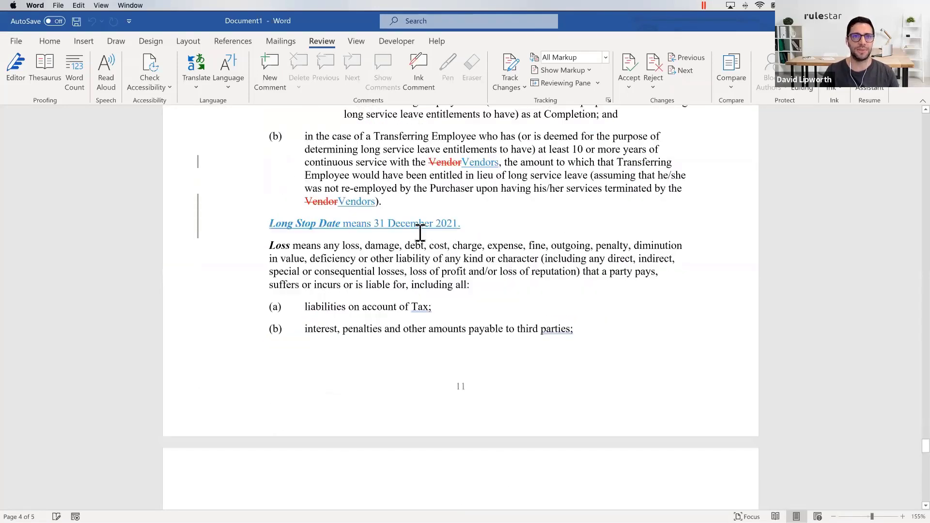
scroll(312, 213, up, 7)
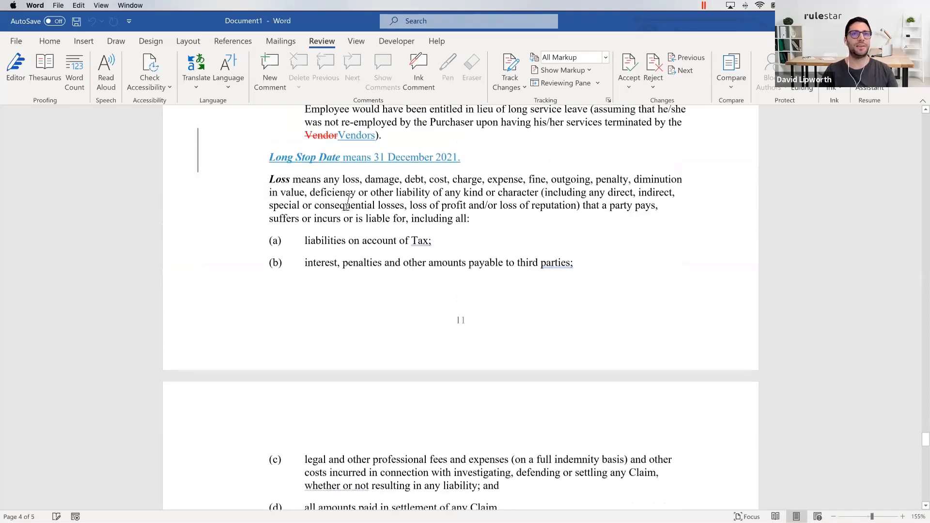
- Examine the marked changes in the definitions from Moral Rights to Records, including the Non-Compete, Non-Solicitation Period and Purchaser Individual terms
scroll(413, 313, down, 8)
scroll(413, 310, down, 8)
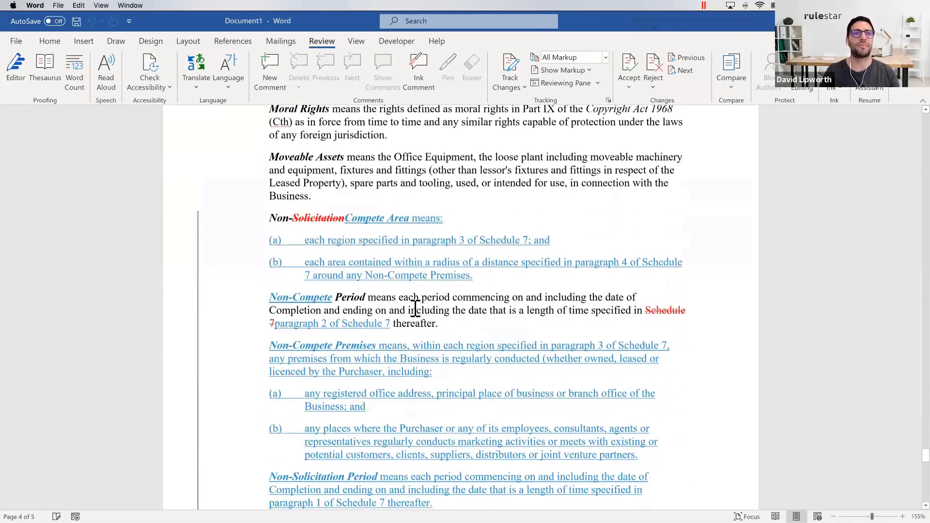
scroll(415, 309, down, 3)
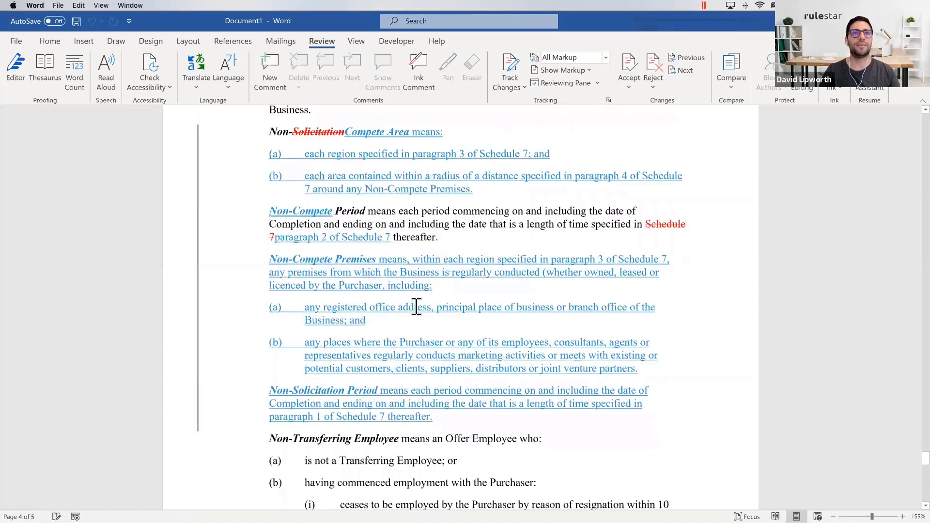
scroll(416, 306, down, 3)
scroll(416, 307, down, 15)
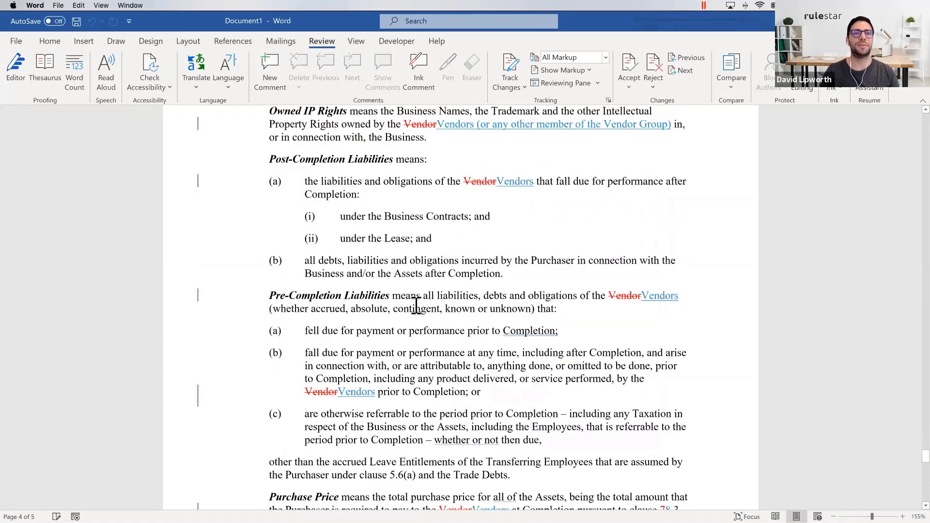
scroll(416, 306, down, 5)
scroll(416, 305, down, 2)
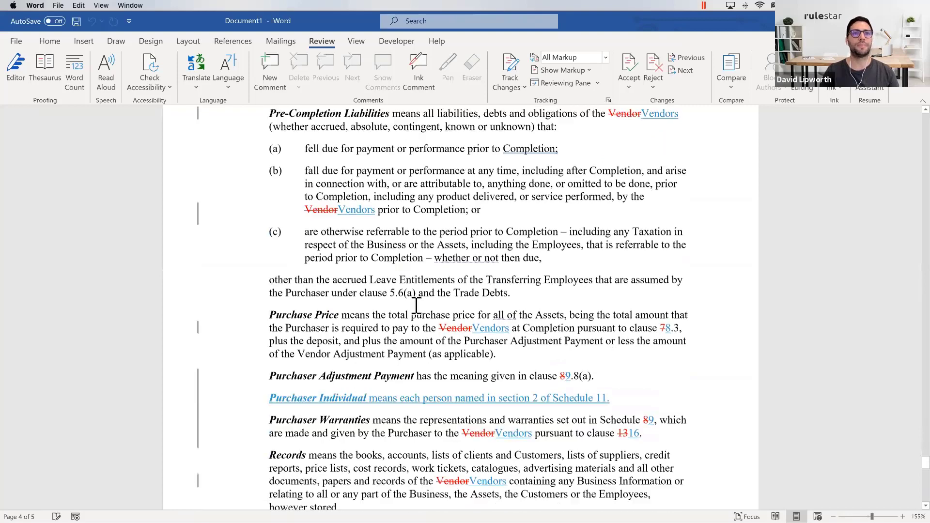
- Review the marked changes in the clause 2.5 termination right, clause 3 on assets acquired and clause 4 on assumed liabilities
scroll(416, 305, down, 20)
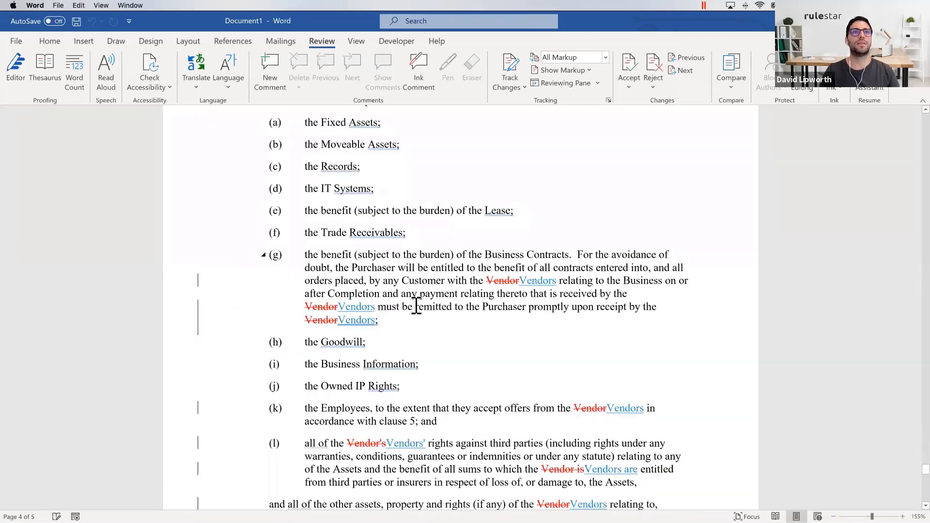
scroll(431, 279, up, 1)
scroll(466, 290, up, 18)
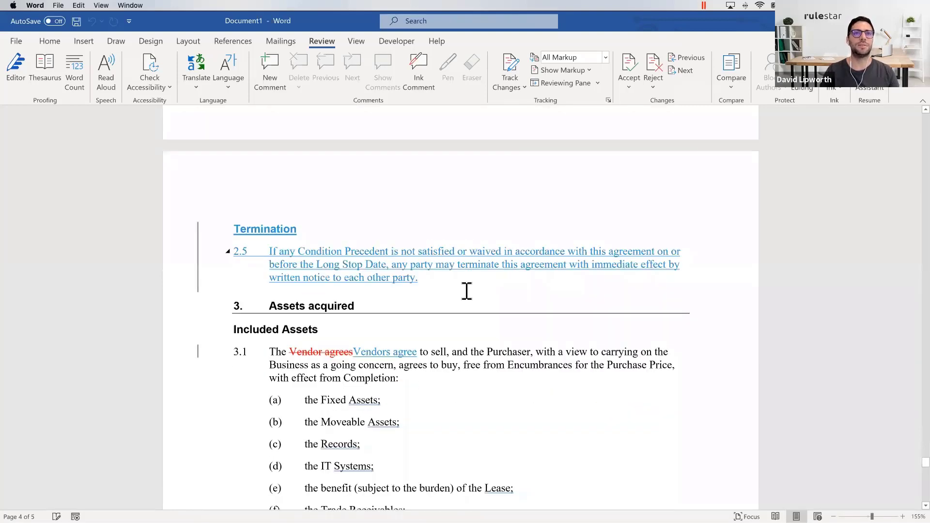
scroll(467, 291, down, 15)
scroll(467, 291, down, 20)
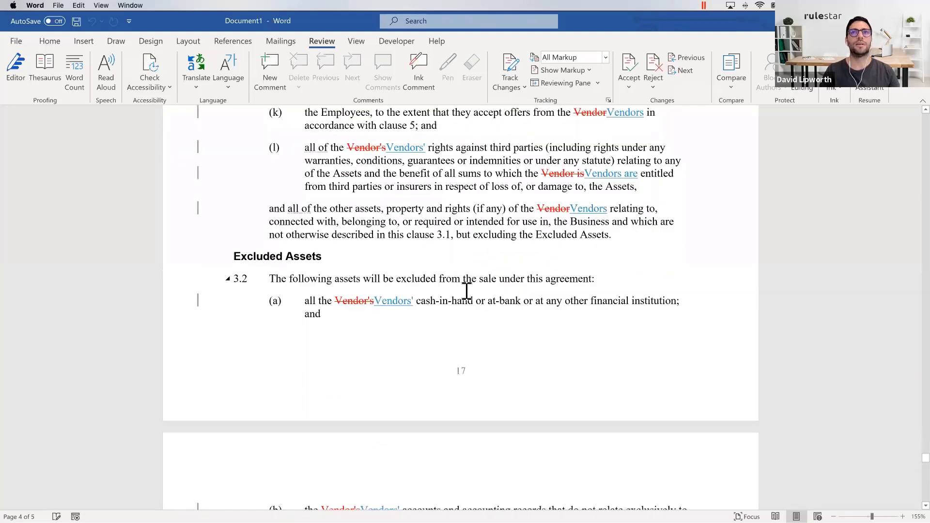
scroll(557, 211, up, 2)
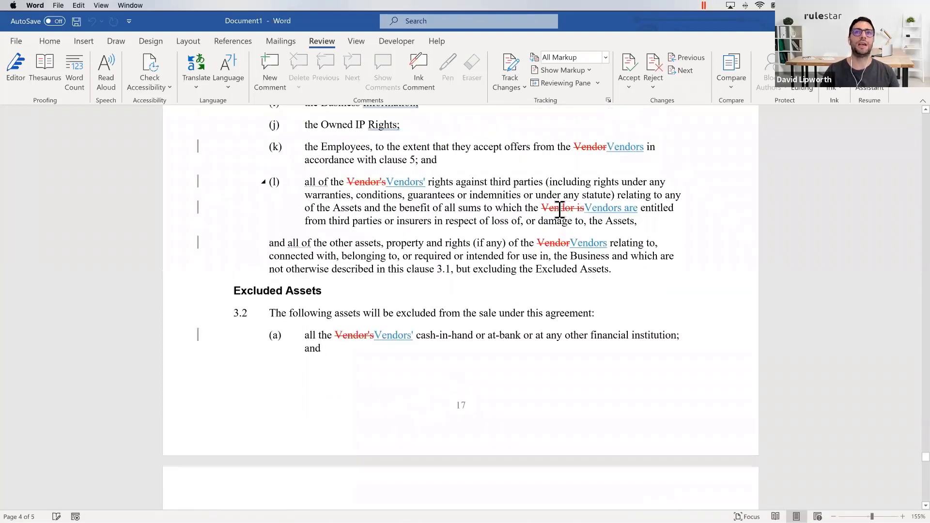
scroll(439, 245, down, 12)
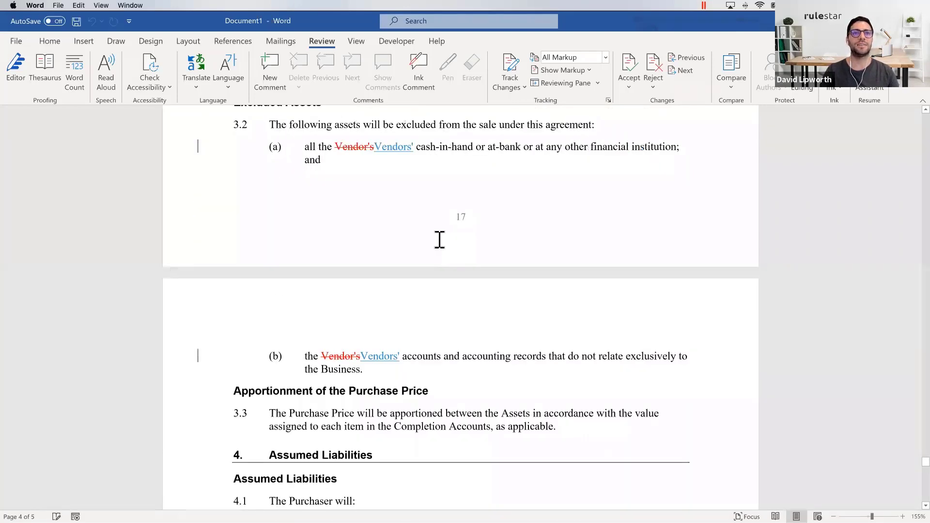
scroll(438, 240, down, 11)
scroll(438, 240, down, 10)
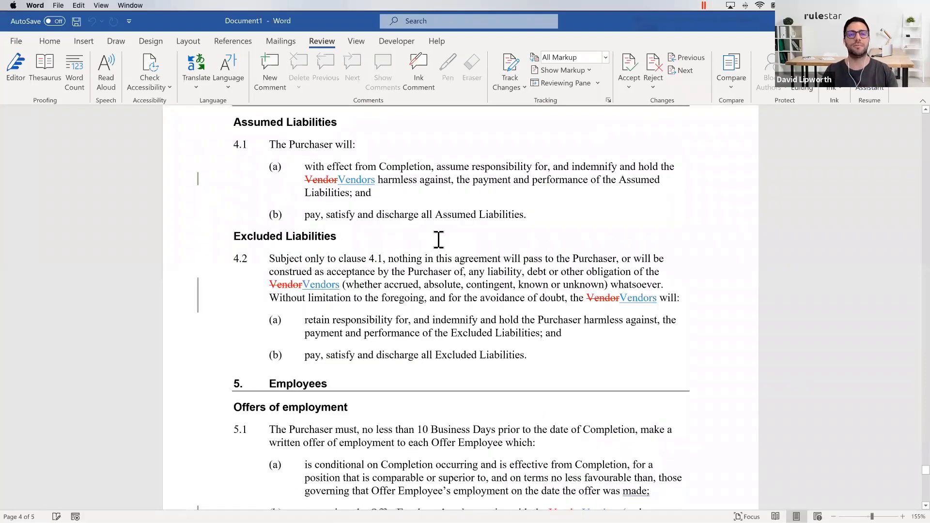
- Examine the marked changes throughout clause 5 on employees, covering employment offers, the Vendors' and Purchaser's indemnities and assumed leave entitlements
scroll(439, 238, down, 11)
scroll(439, 237, down, 20)
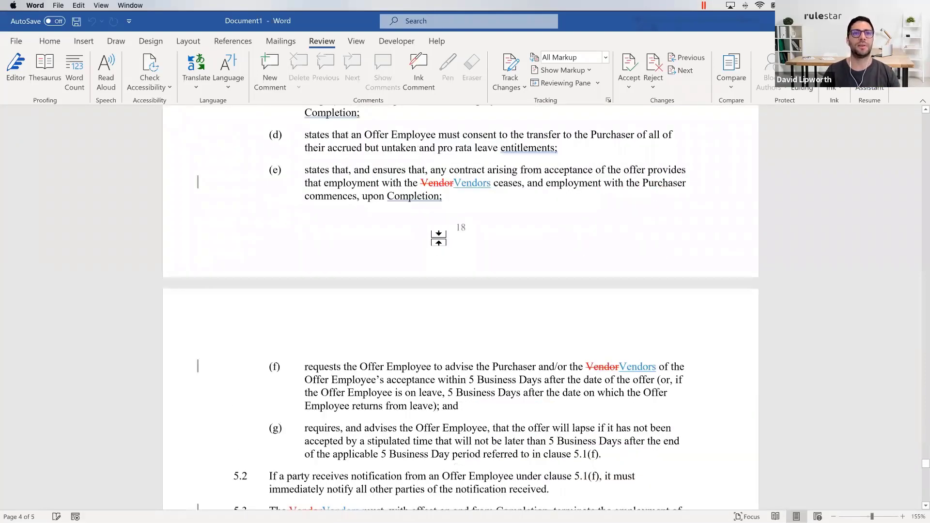
scroll(439, 238, down, 14)
scroll(439, 238, down, 9)
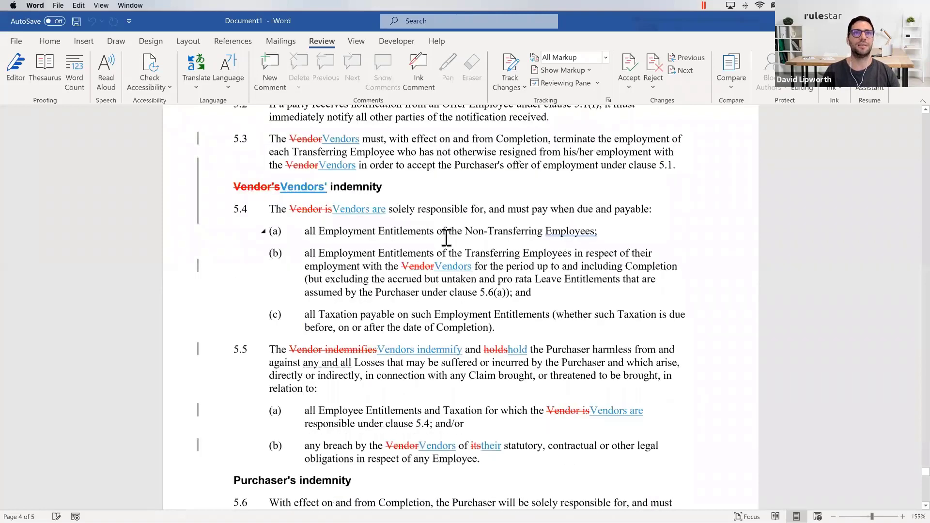
scroll(446, 237, down, 4)
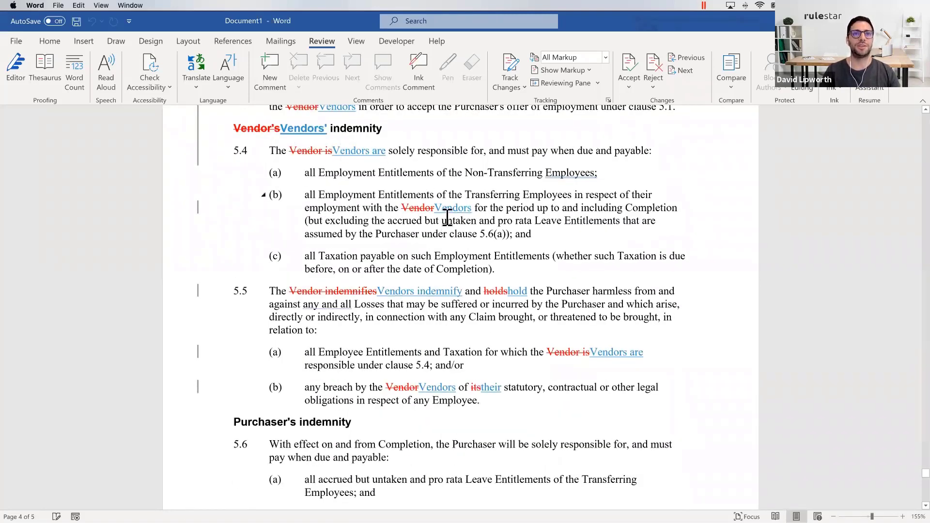
scroll(448, 216, down, 17)
scroll(446, 217, down, 10)
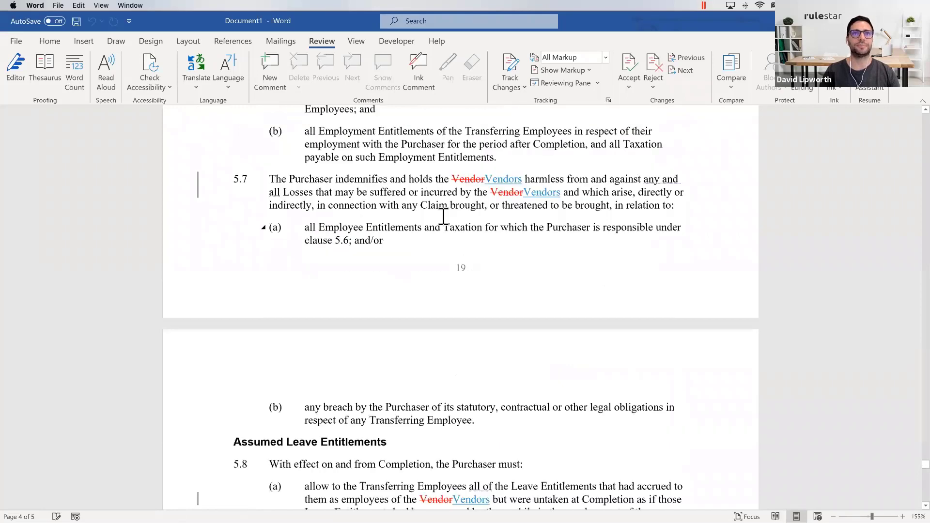
scroll(436, 216, down, 15)
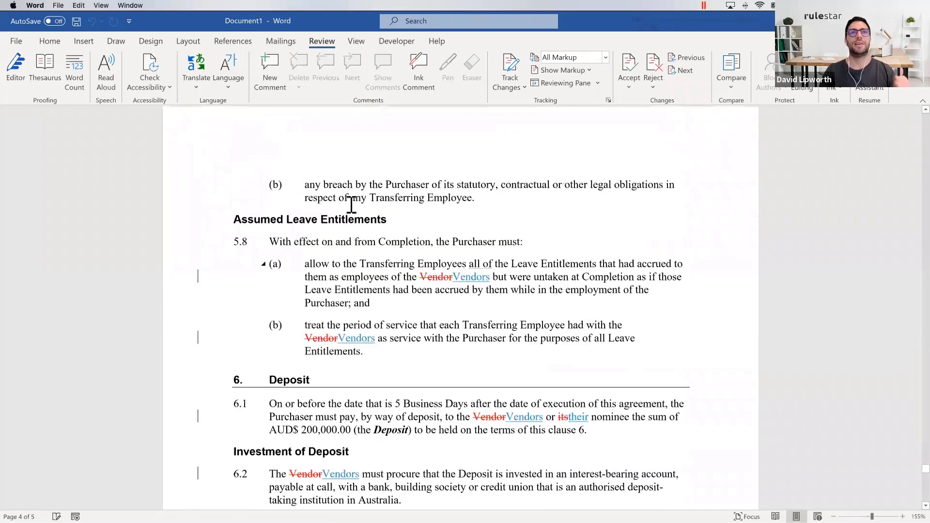
- Review the marked changes in clause 6 on the deposit, clause 7 on pre-completion business conduct and the start of the Completion clause
scroll(353, 208, down, 10)
scroll(353, 210, down, 3)
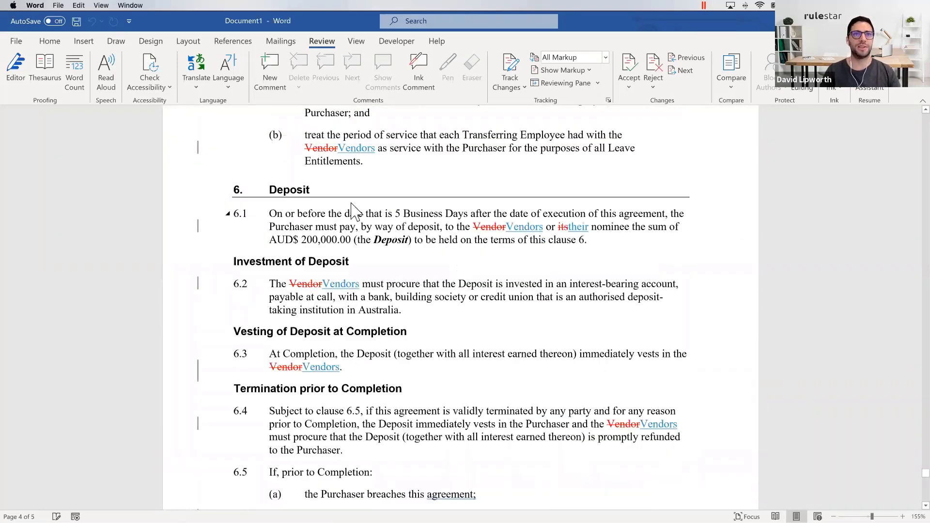
scroll(354, 205, down, 2)
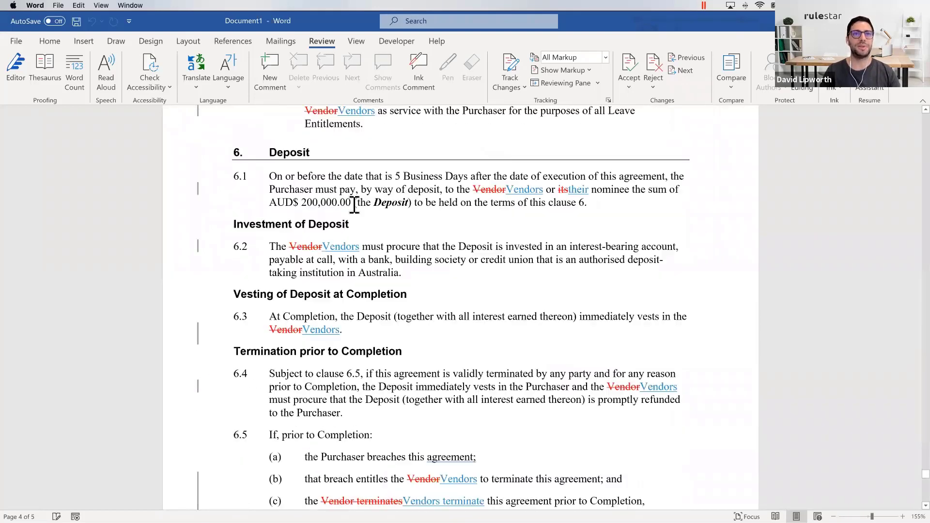
scroll(354, 205, down, 15)
scroll(354, 204, down, 1)
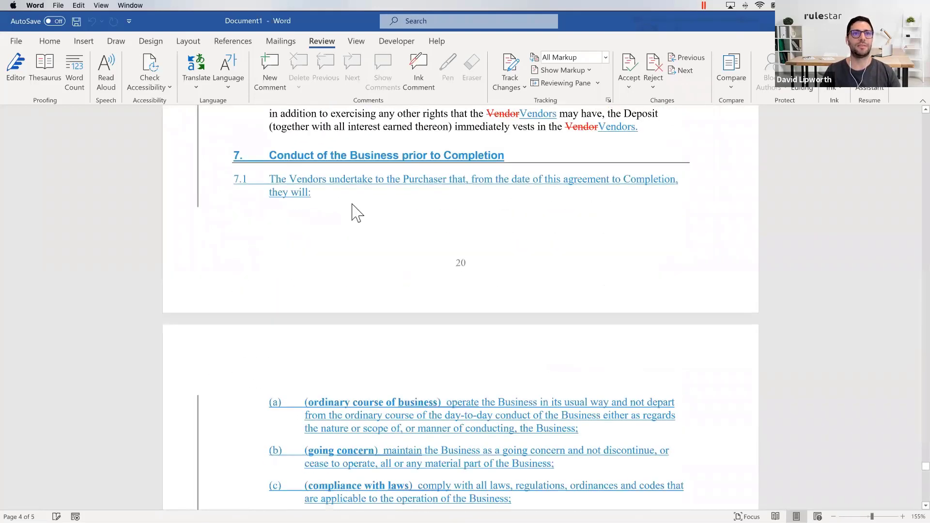
scroll(357, 213, down, 10)
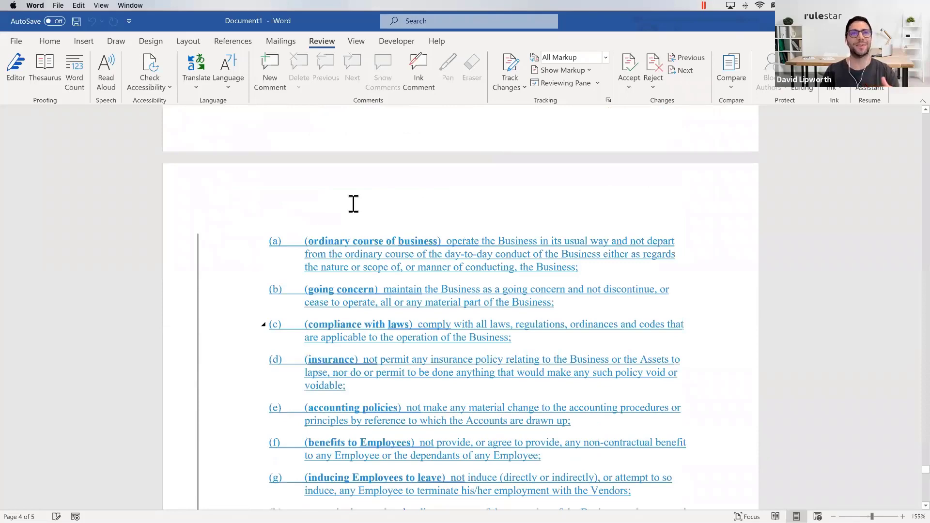
scroll(353, 205, down, 15)
scroll(361, 214, down, 4)
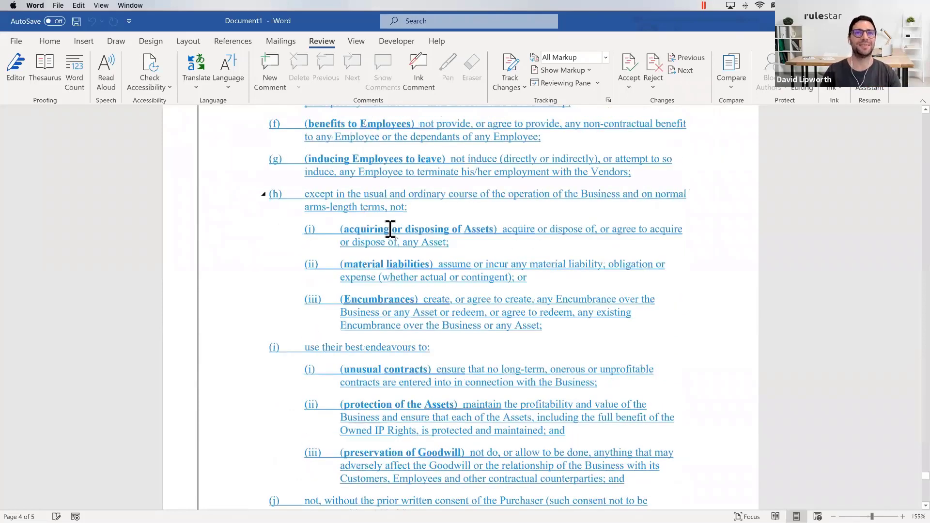
scroll(390, 229, down, 15)
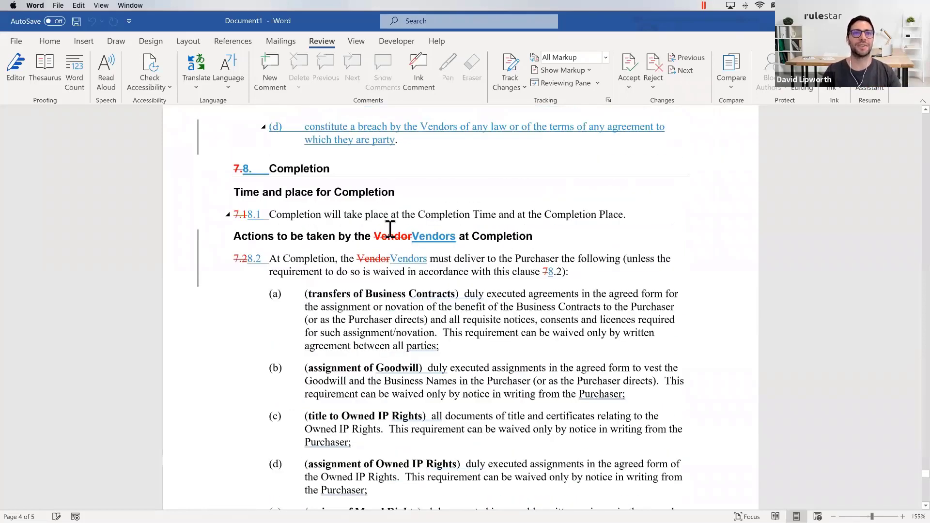
- Review the tracked changes in the Completion clause, from the Vendors' delivery obligations through the default by the Vendors and Purchaser provisions
scroll(390, 228, down, 20)
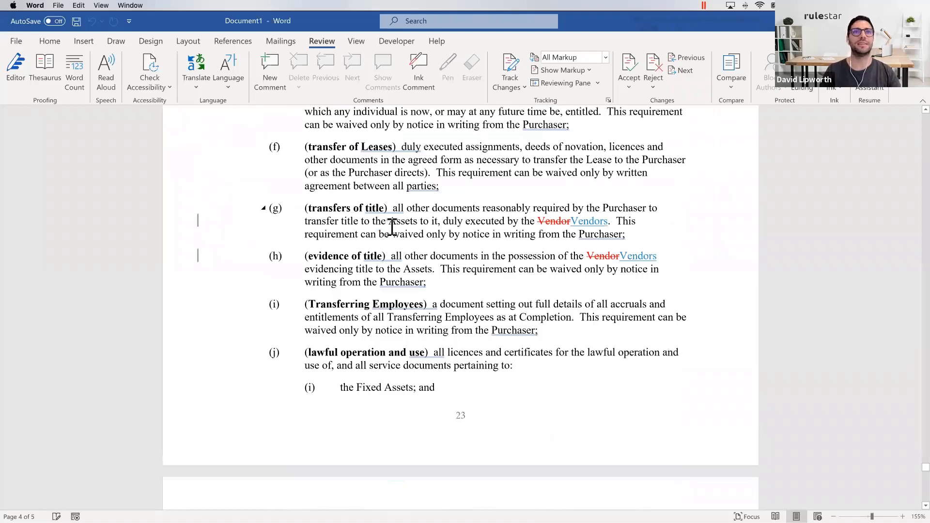
scroll(391, 226, down, 20)
scroll(391, 226, down, 15)
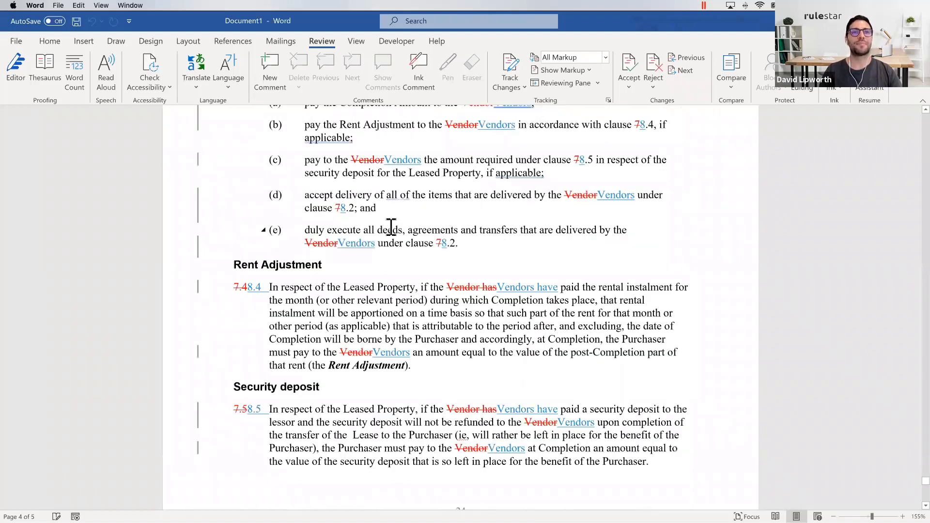
scroll(391, 226, down, 15)
scroll(390, 227, down, 20)
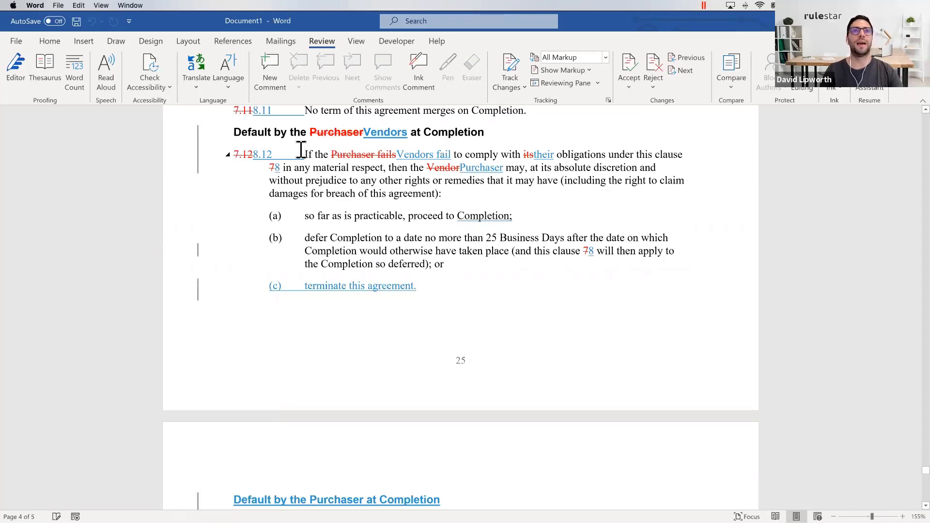
scroll(298, 150, down, 1)
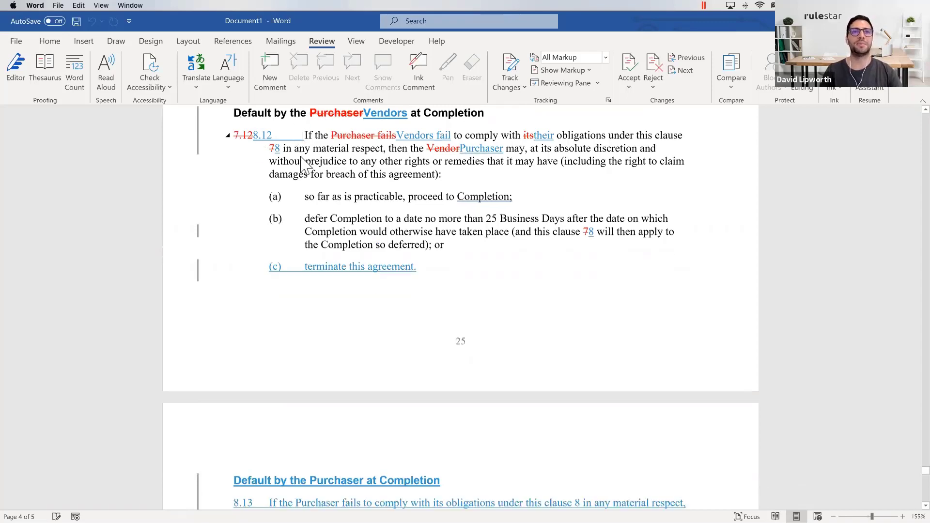
scroll(326, 228, down, 10)
scroll(327, 227, up, 1)
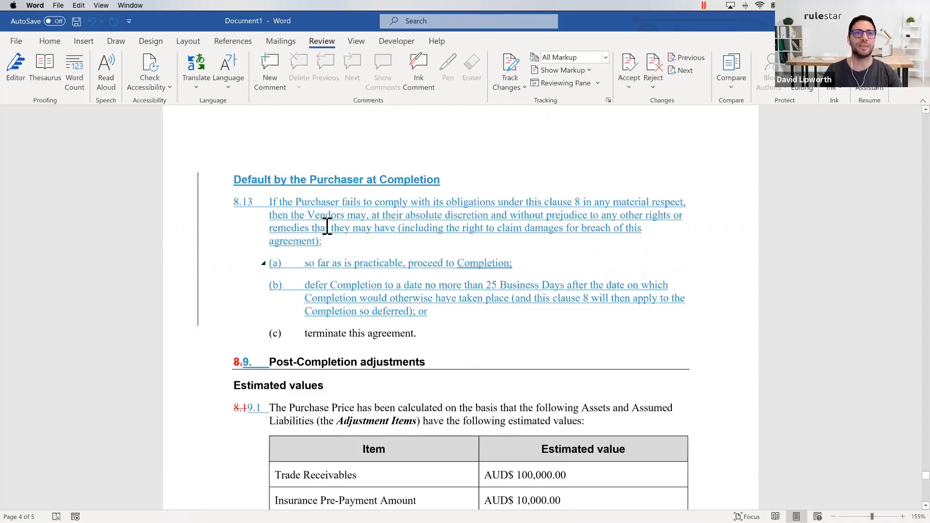
- Examine the tracked changes in the clauses on post-completion adjustments, third party consents, restraints and confidential information
scroll(327, 226, down, 15)
scroll(328, 226, down, 13)
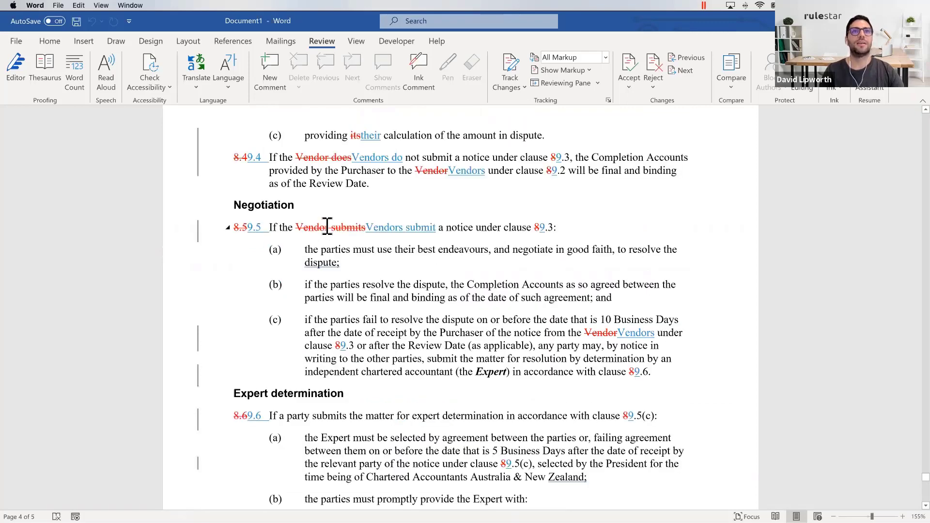
scroll(411, 212, down, 3)
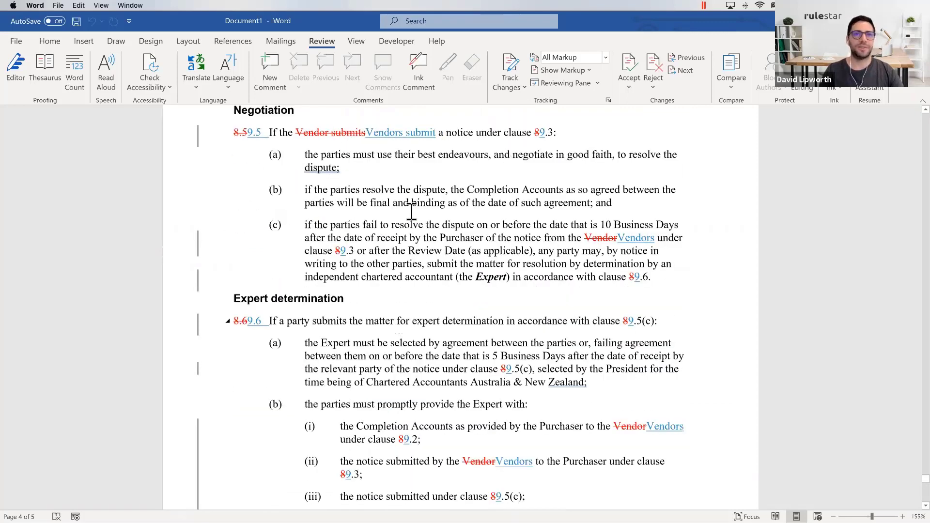
scroll(411, 211, down, 12)
scroll(411, 212, down, 20)
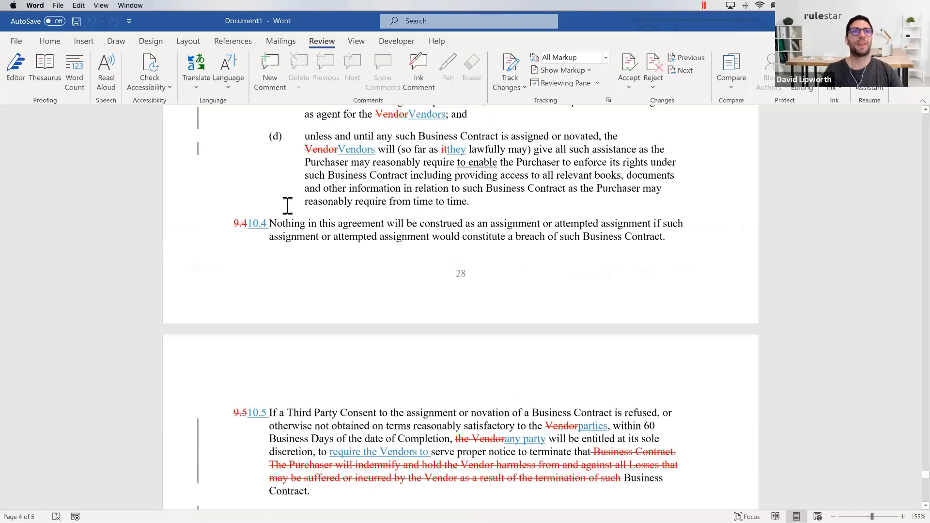
scroll(273, 204, down, 10)
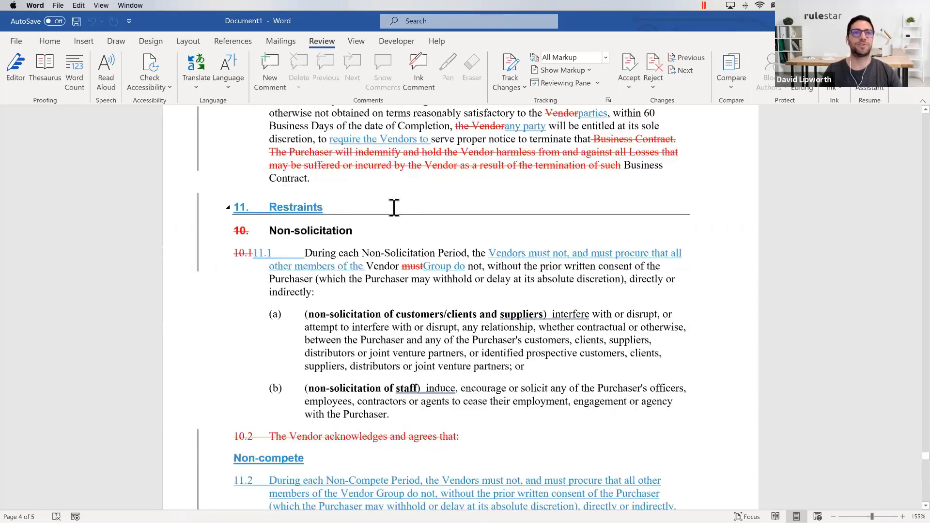
scroll(393, 207, down, 11)
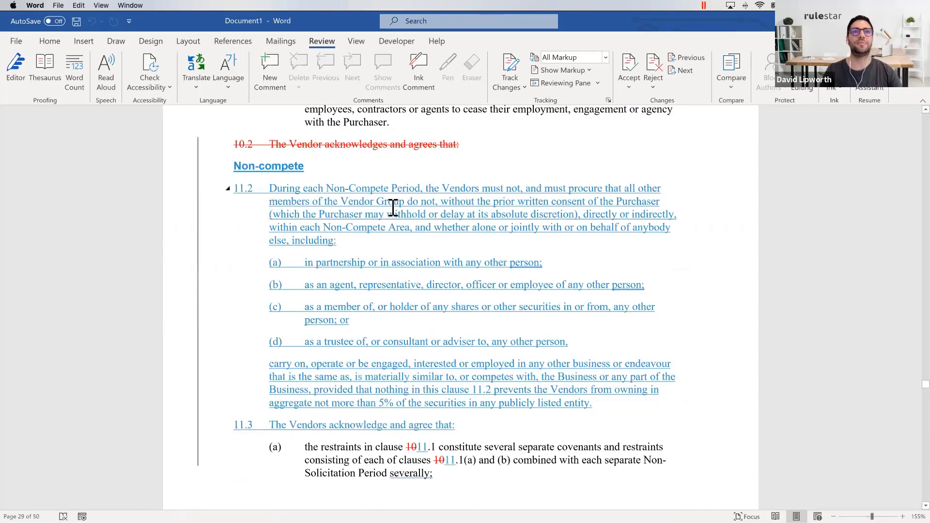
scroll(393, 207, down, 14)
scroll(392, 208, down, 20)
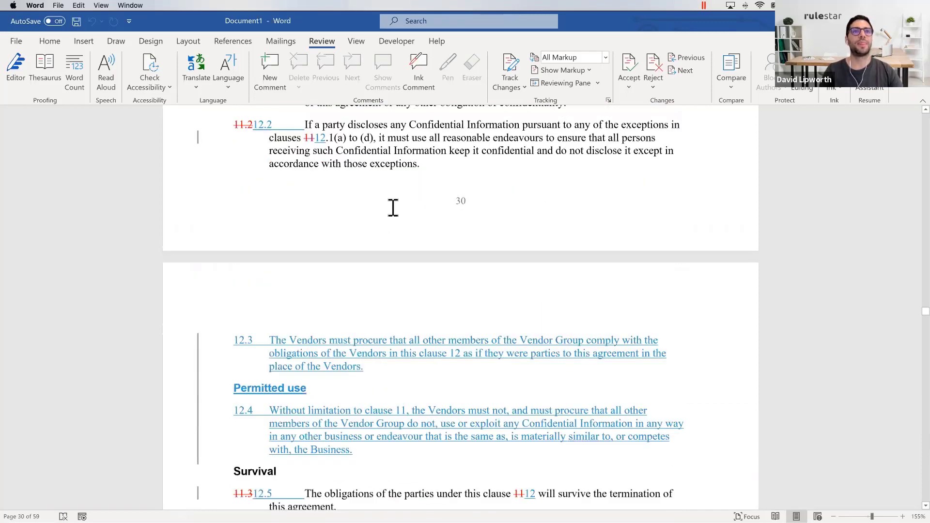
- Examine the tracked changes in the Vendor Warranties, Purchaser Warranties, Payments, GST and General clauses
scroll(391, 208, down, 12)
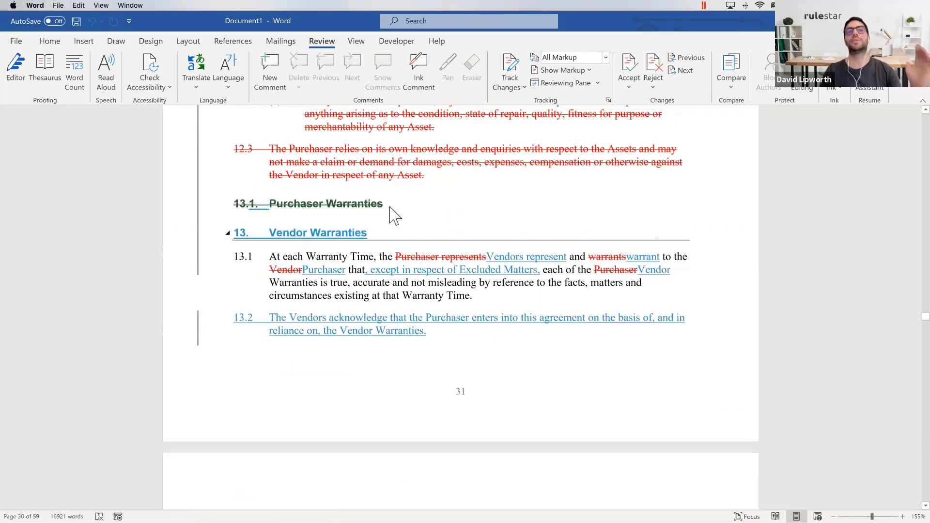
scroll(390, 227, down, 5)
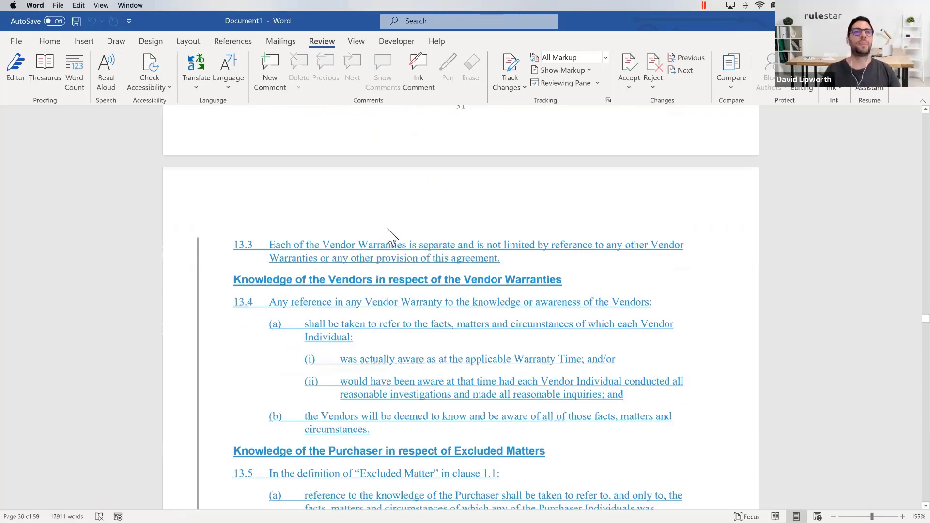
scroll(389, 230, down, 15)
scroll(389, 227, down, 15)
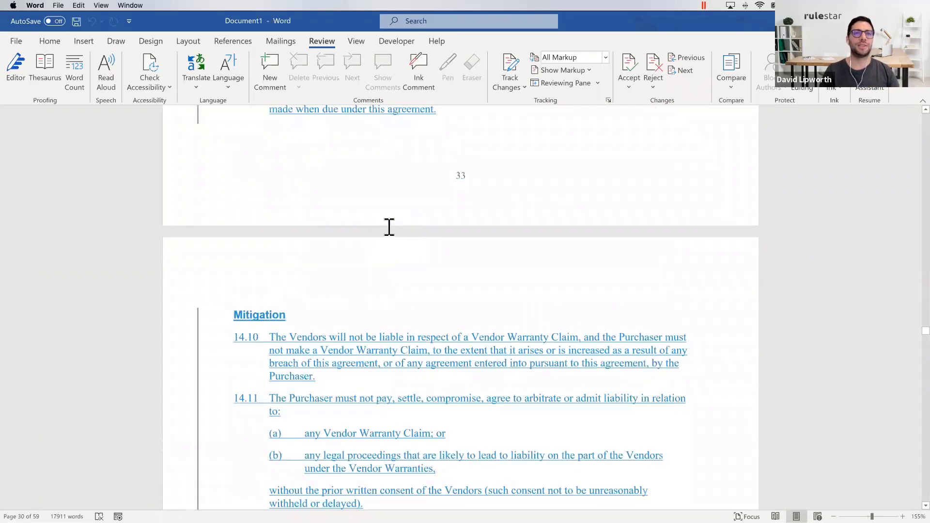
scroll(389, 227, down, 20)
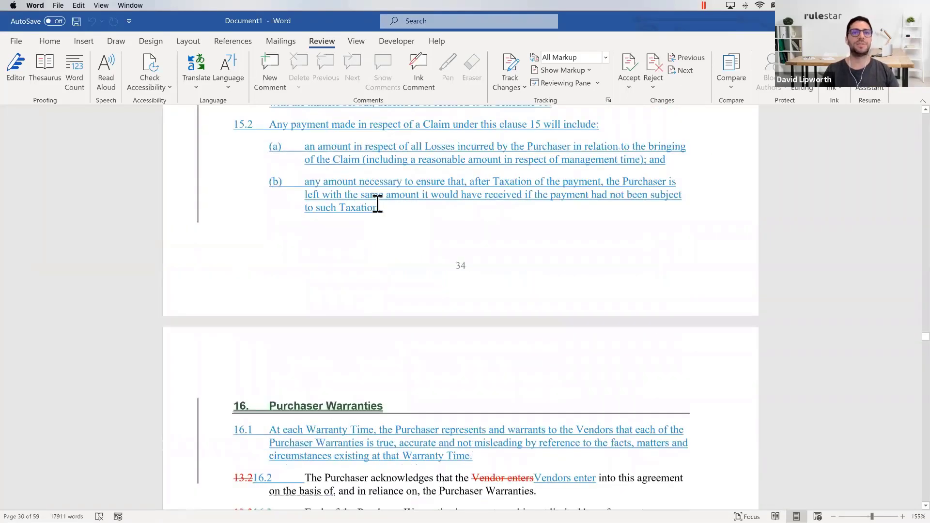
scroll(377, 202, down, 10)
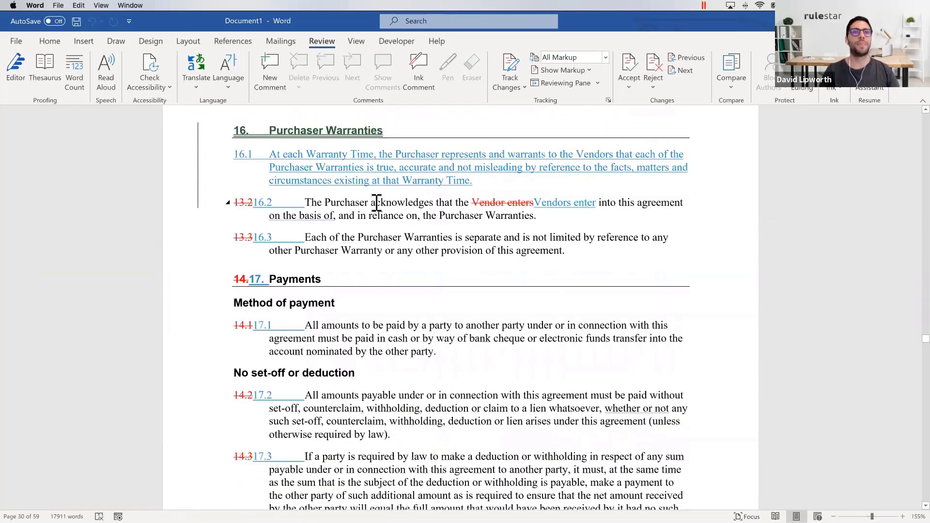
scroll(377, 203, down, 20)
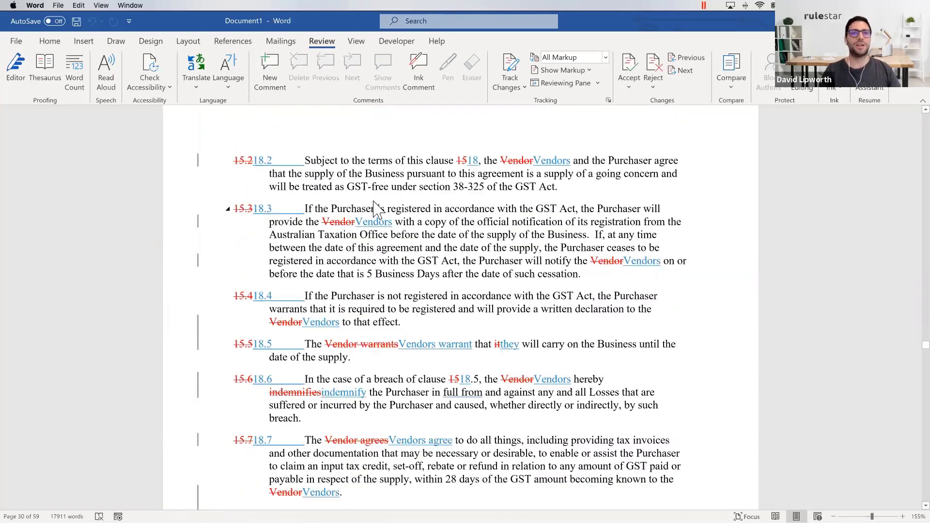
scroll(374, 201, down, 15)
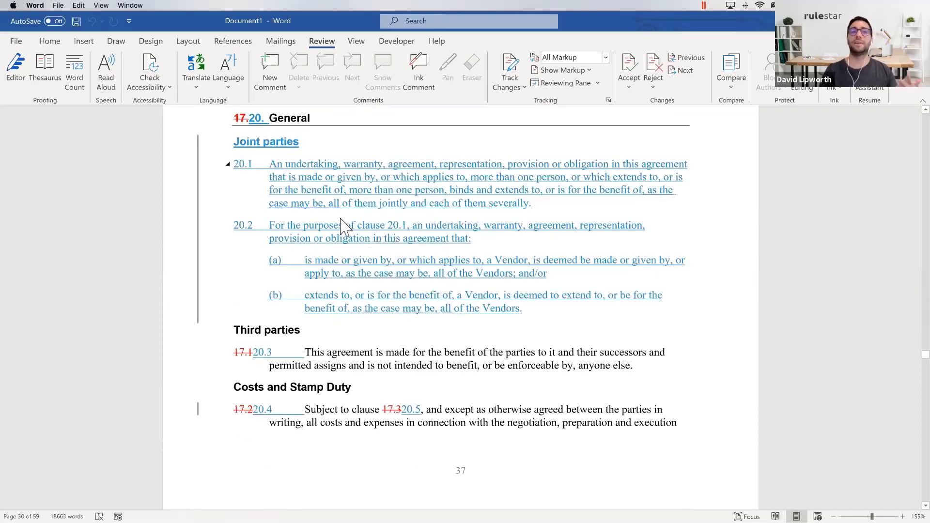
scroll(342, 219, down, 5)
- Look through the marked-up schedules, including Conditions Precedent, Employees, trade marks and business name, and the restraint distances
scroll(343, 220, down, 20)
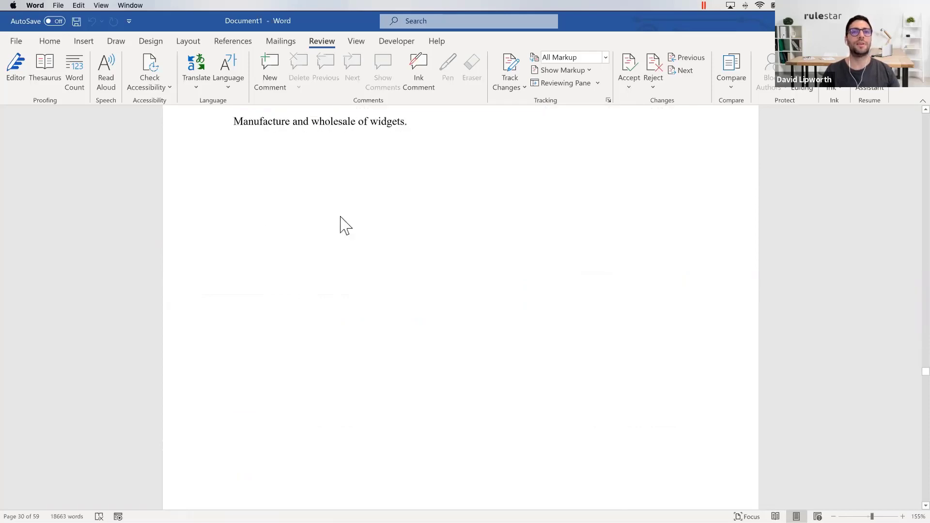
scroll(342, 216, down, 10)
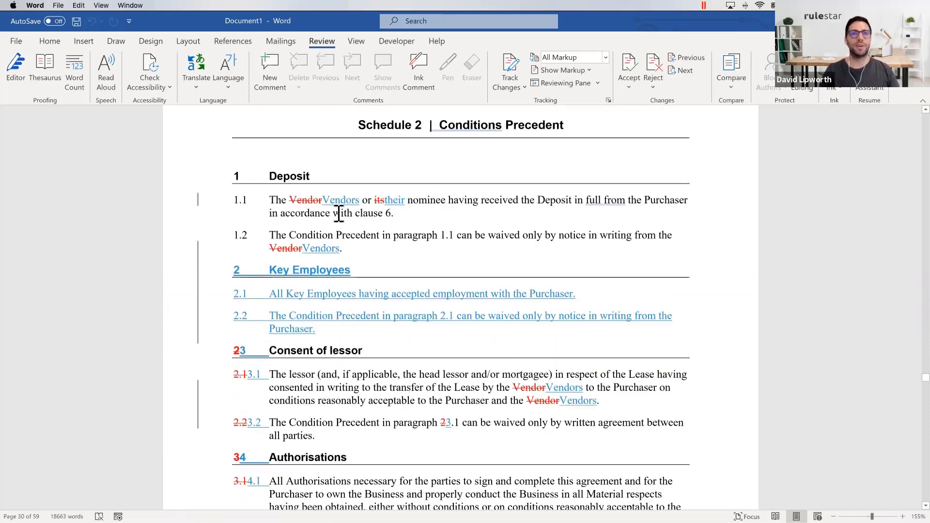
scroll(340, 215, down, 10)
scroll(339, 213, down, 3)
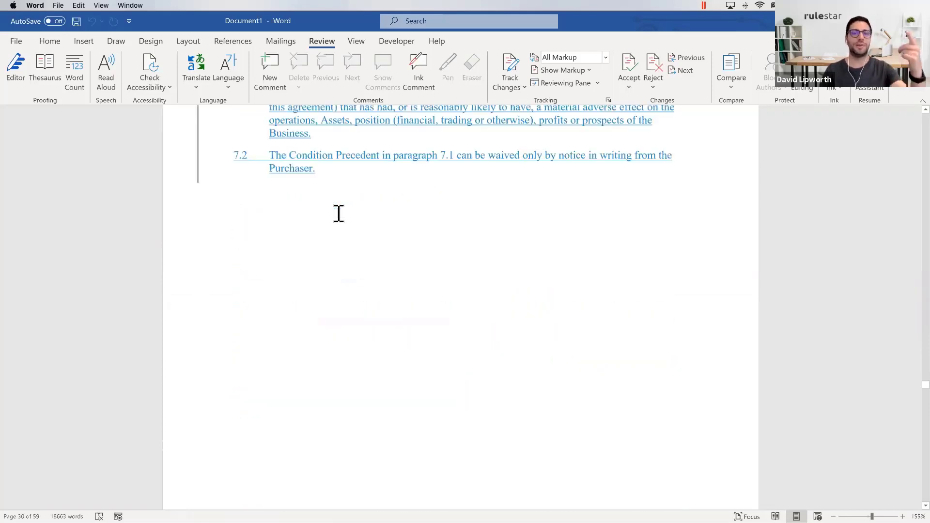
scroll(339, 214, up, 1)
scroll(348, 219, down, 2)
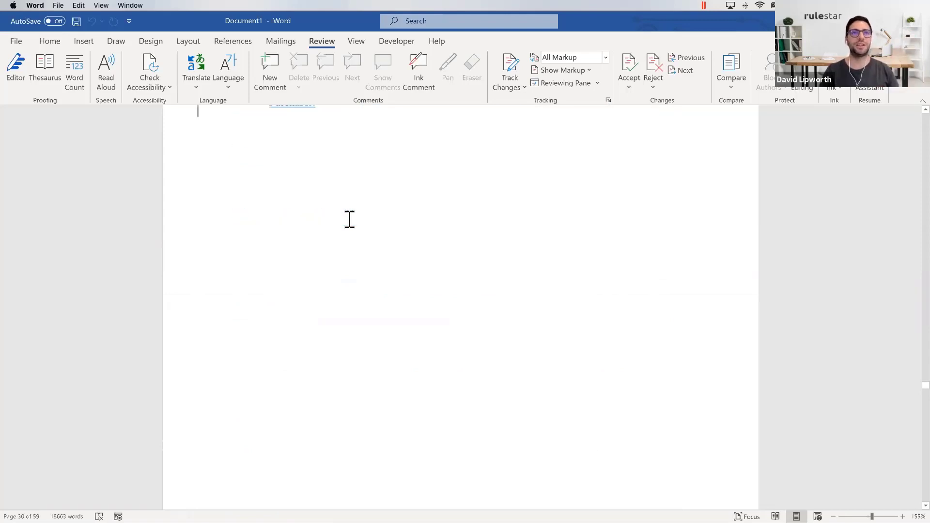
scroll(349, 218, down, 10)
scroll(348, 218, down, 5)
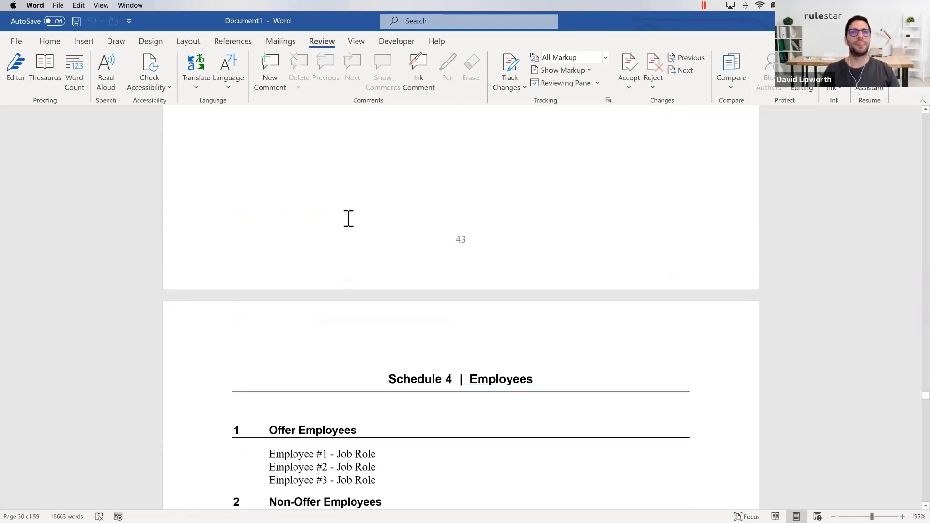
scroll(349, 218, down, 4)
scroll(349, 218, down, 15)
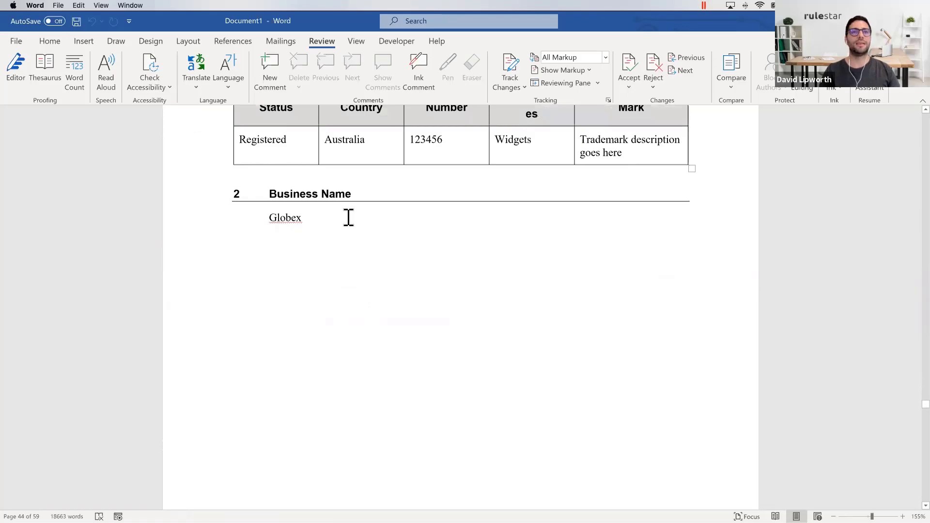
scroll(348, 218, down, 20)
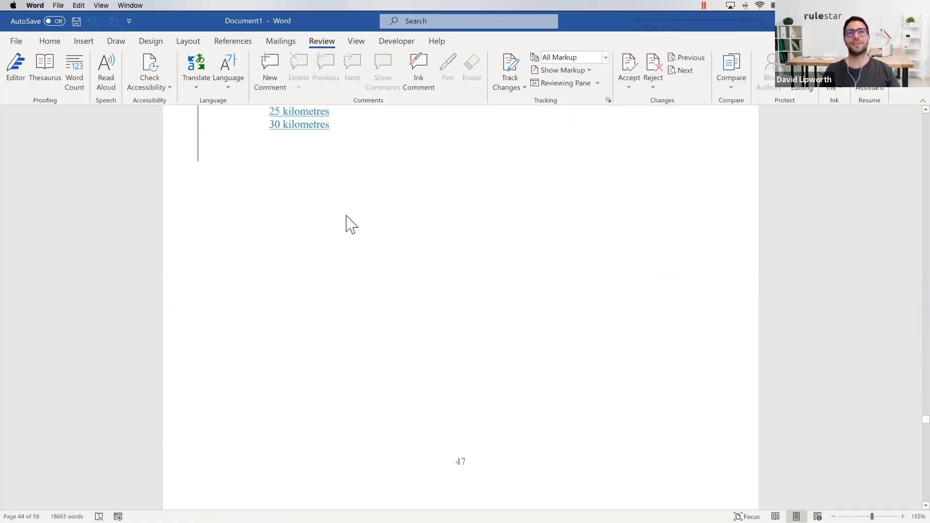
- Review the inserted vendor warranties schedule, from the powers and authorisations warranties through the accounts, intellectual property and IT Systems warranties
scroll(347, 218, down, 10)
scroll(347, 218, down, 3)
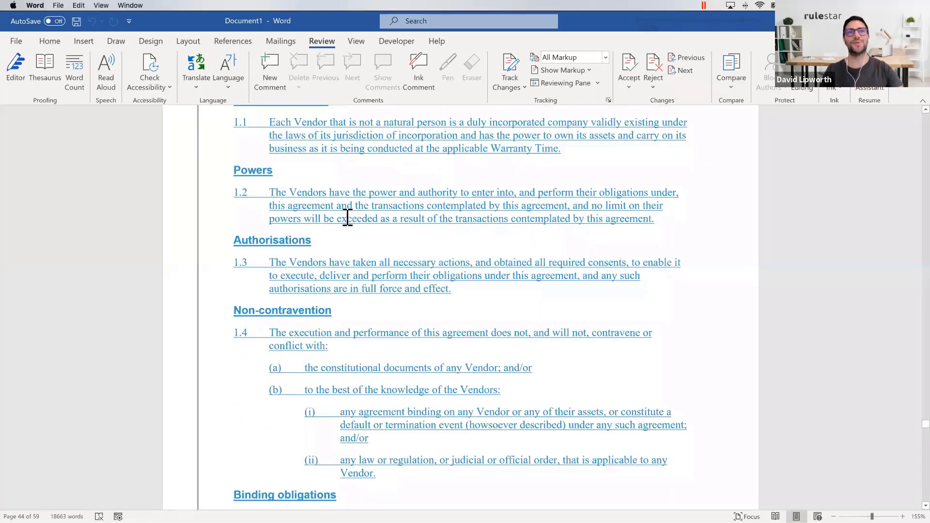
scroll(348, 218, down, 15)
scroll(348, 217, down, 15)
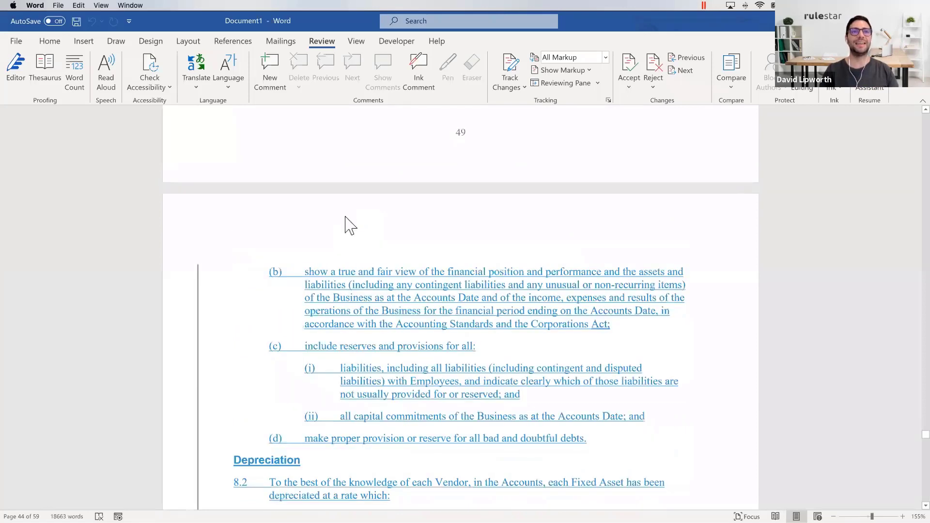
scroll(348, 220, down, 15)
scroll(347, 218, down, 20)
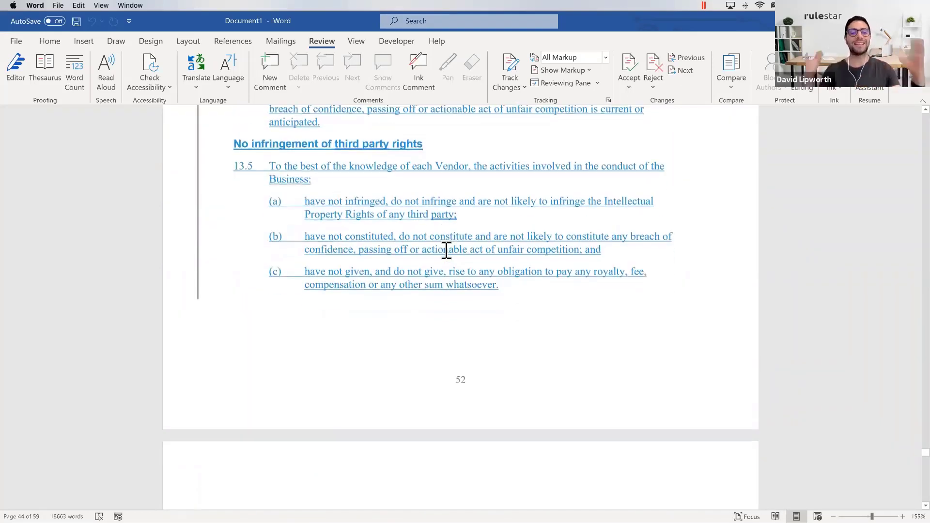
scroll(446, 251, down, 3)
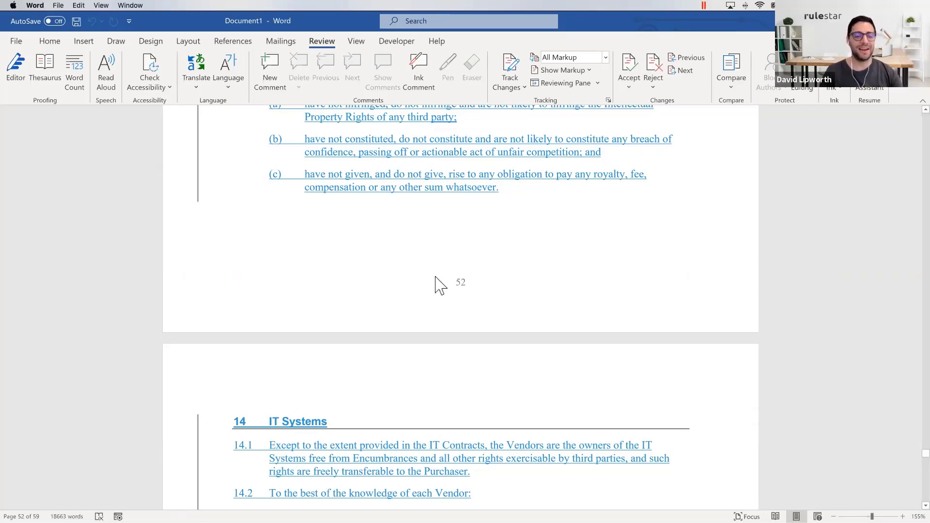
scroll(435, 283, down, 15)
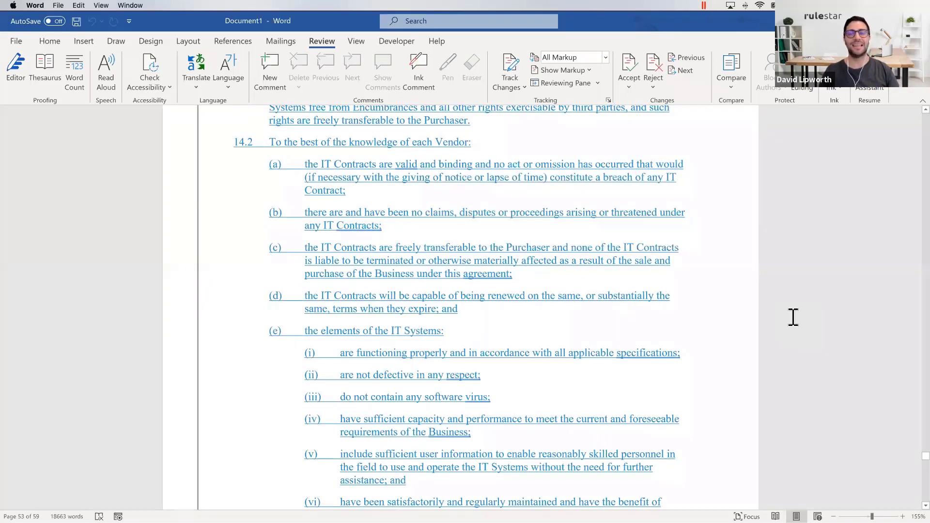
scroll(795, 317, down, 5)
scroll(796, 317, down, 1)
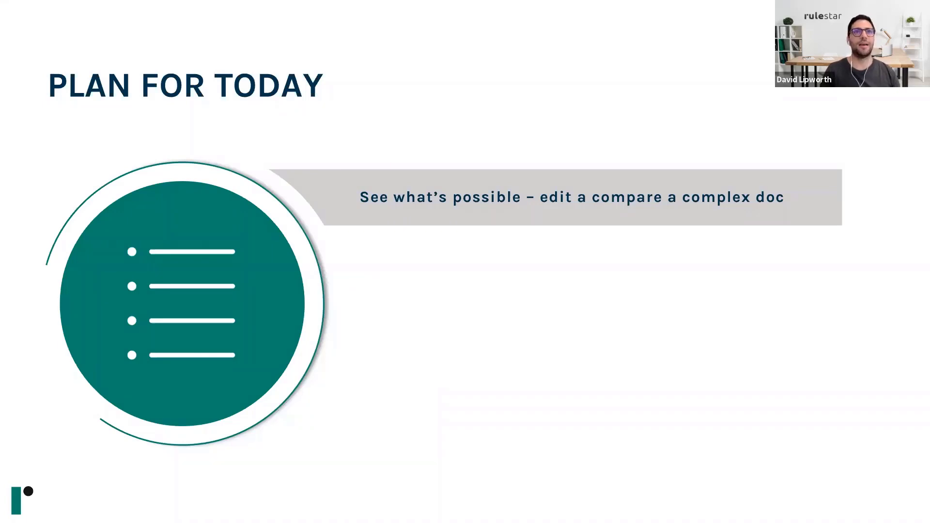
key(Right)
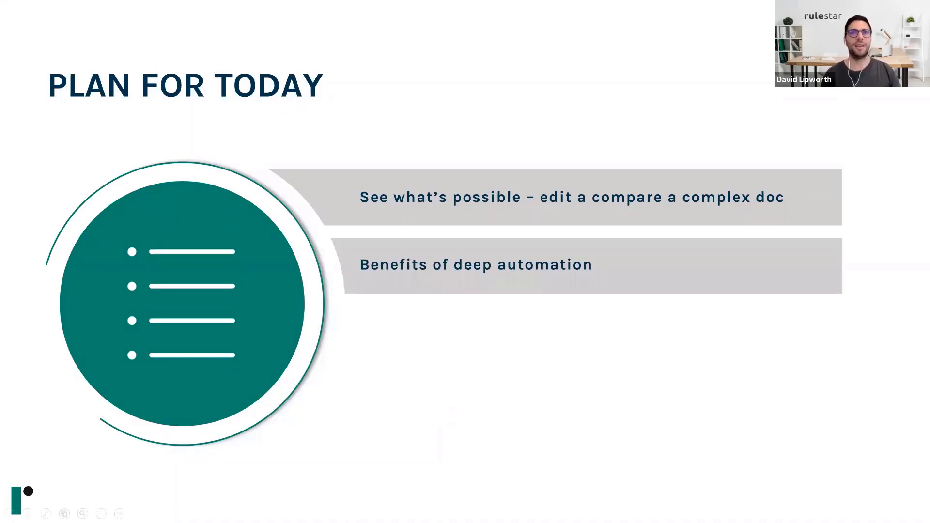
key(Right)
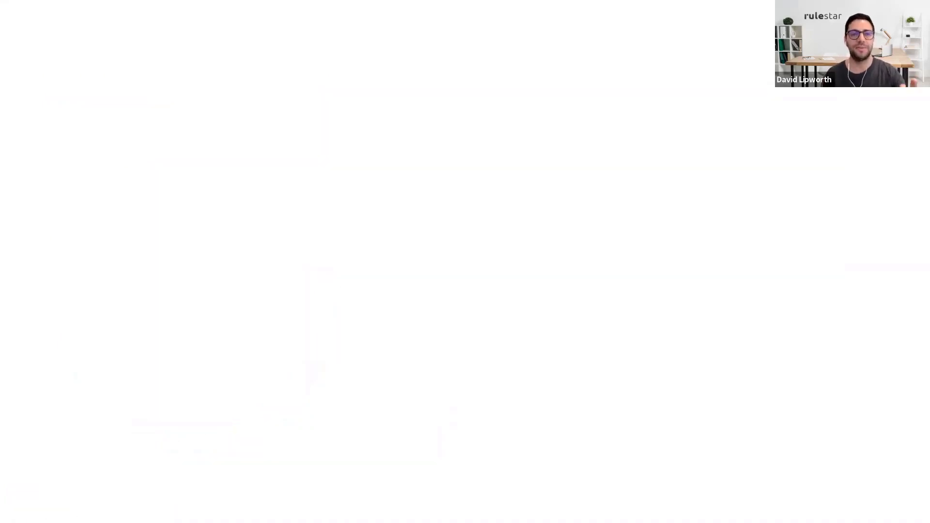
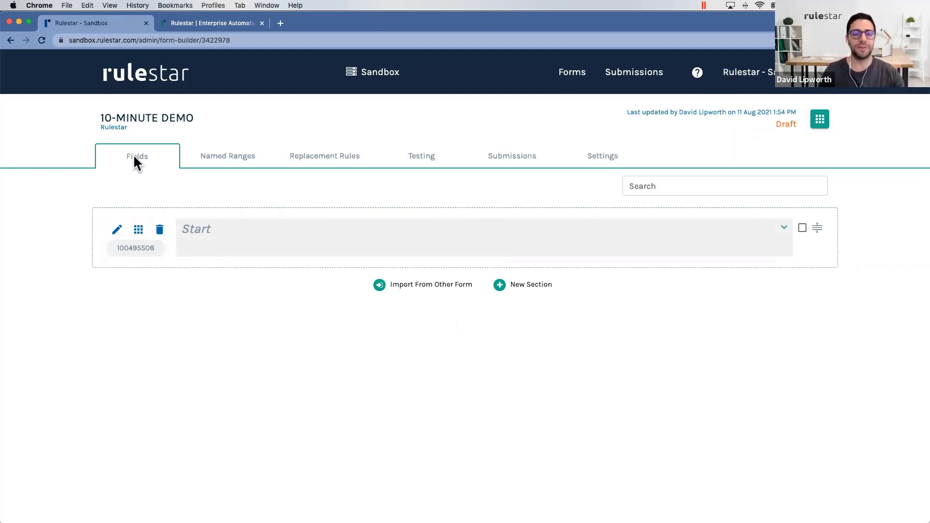
- In the Rulestar form builder in Chrome, expand the Start section of the 10-MINUTE DEMO form
click(312, 238)
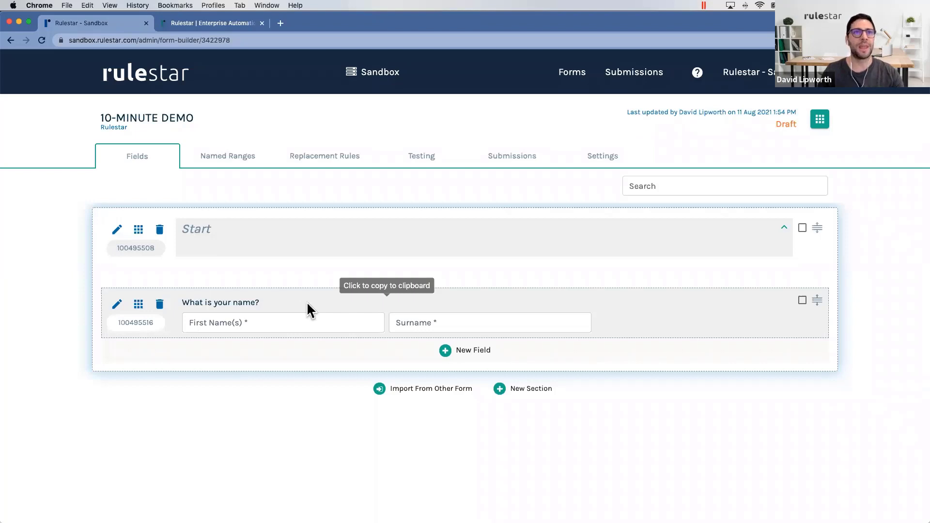
- Add a required Radio field labelled "Have you tried Rulestar before?" to the Start section
click(420, 239)
click(421, 238)
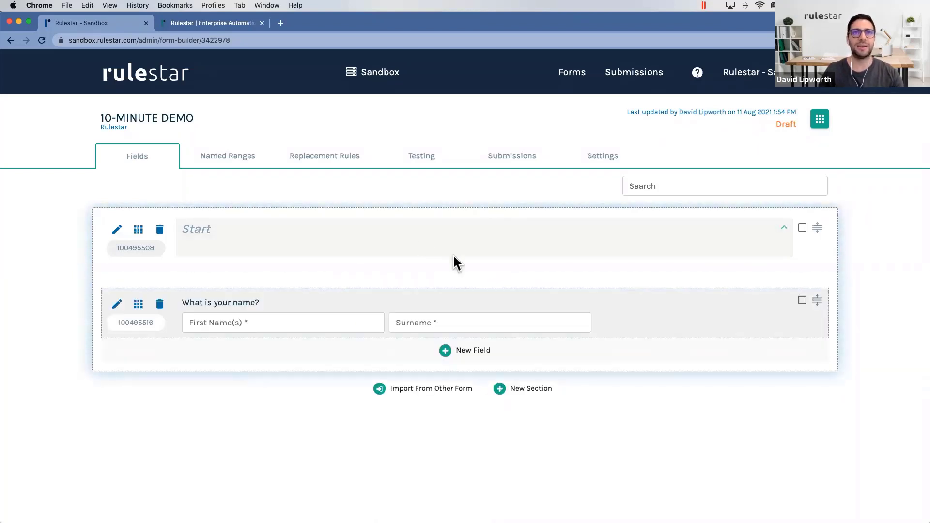
click(445, 350)
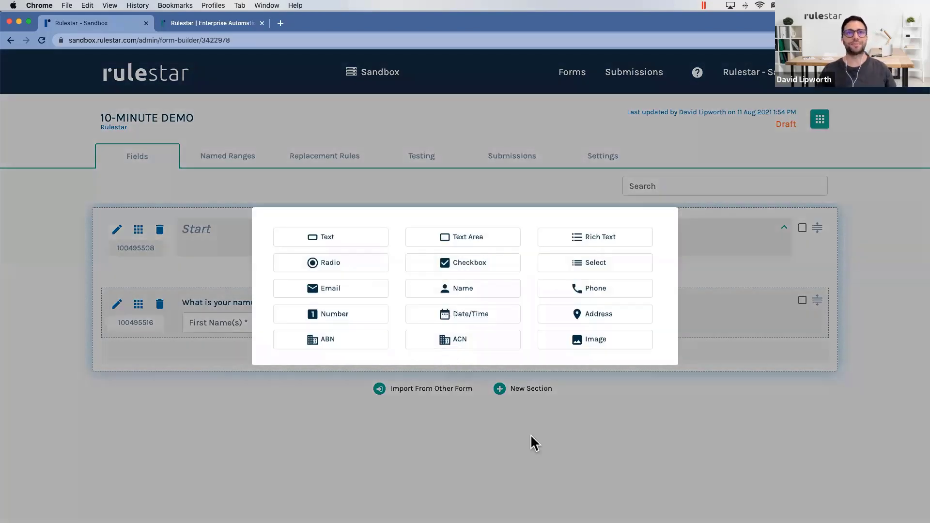
key(super+equal)
key(super+equal)
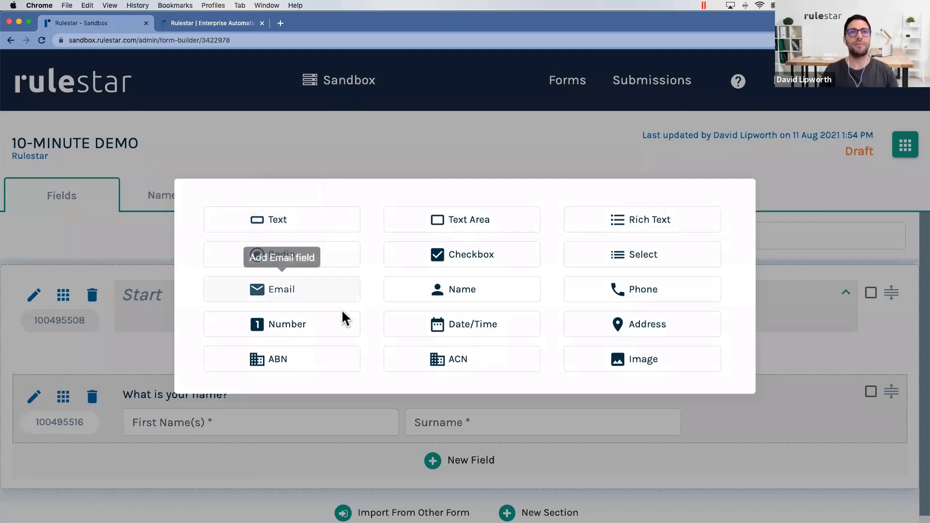
key(super+minus)
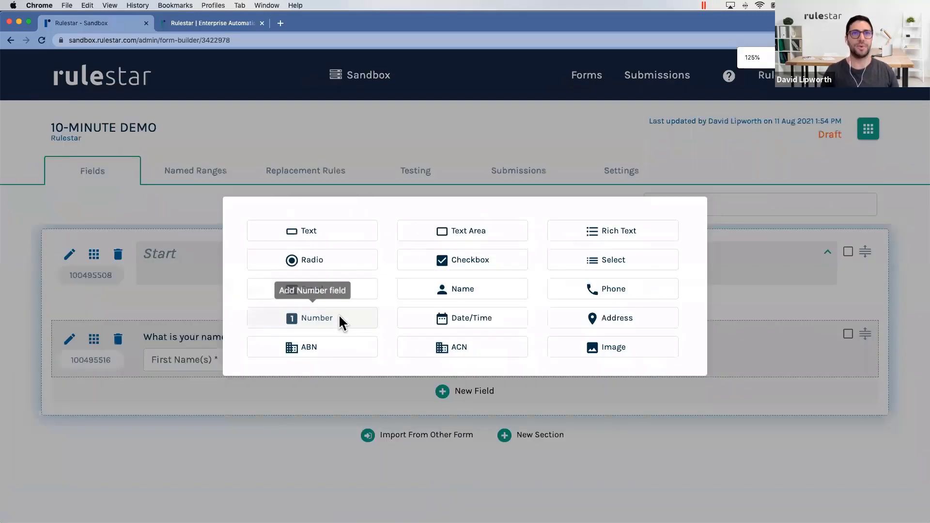
key(super+minus)
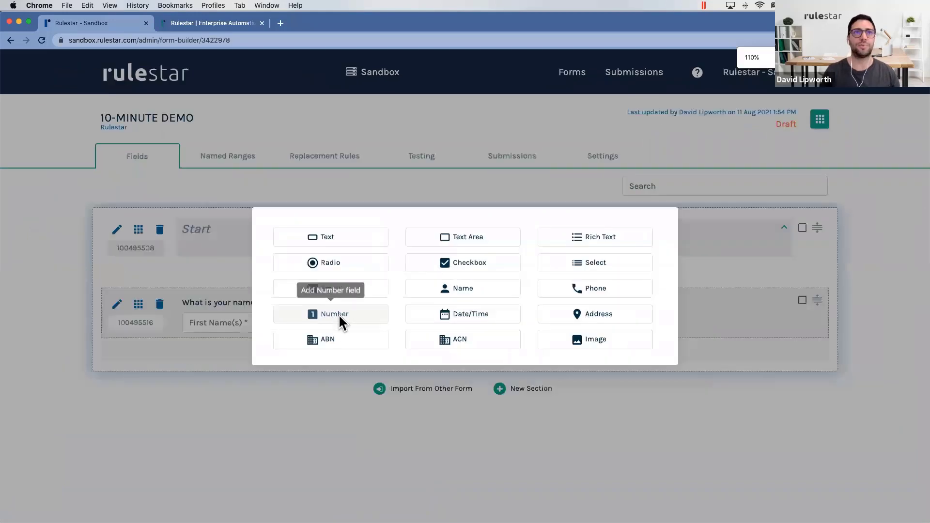
click(354, 264)
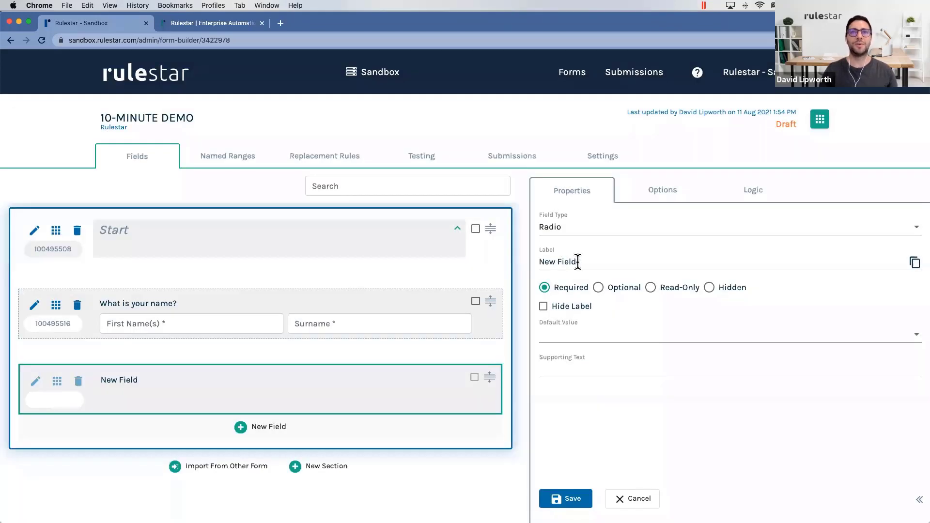
triple_click(577, 261)
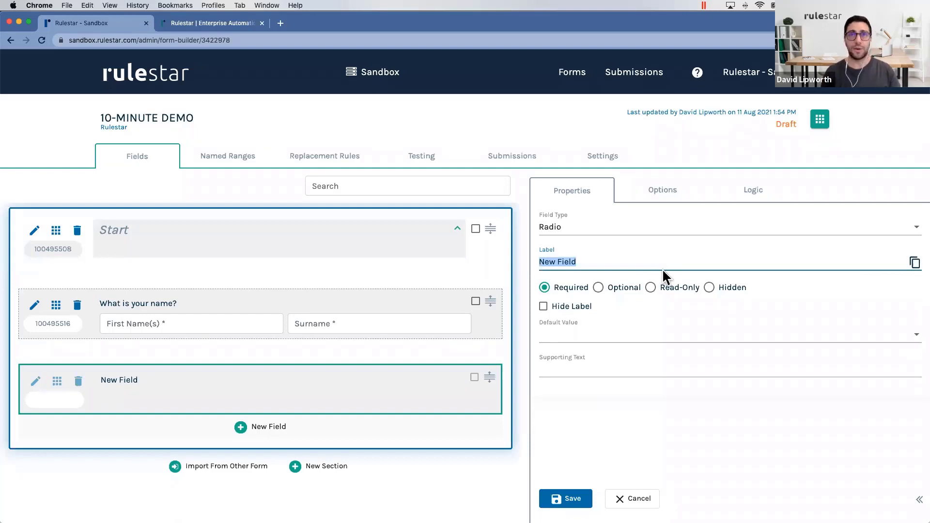
text(Have you tri)
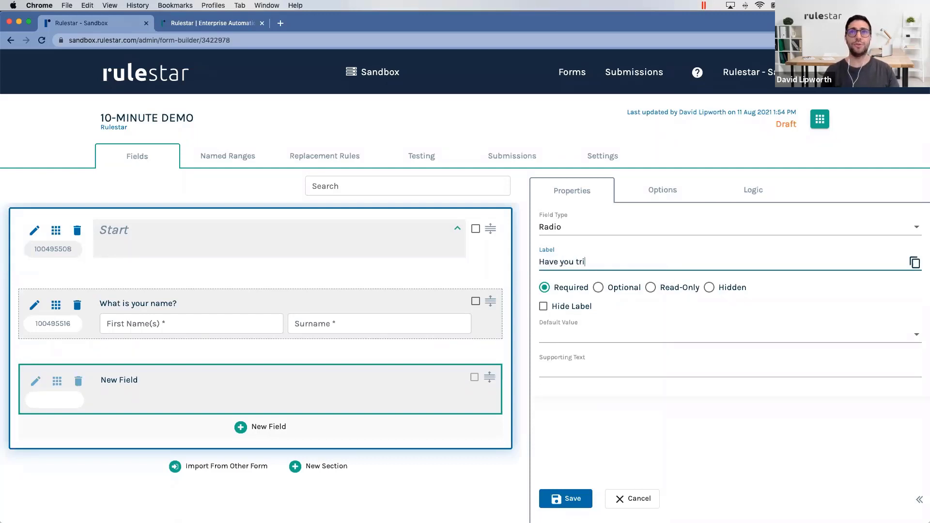
text(ed Rulestar befo)
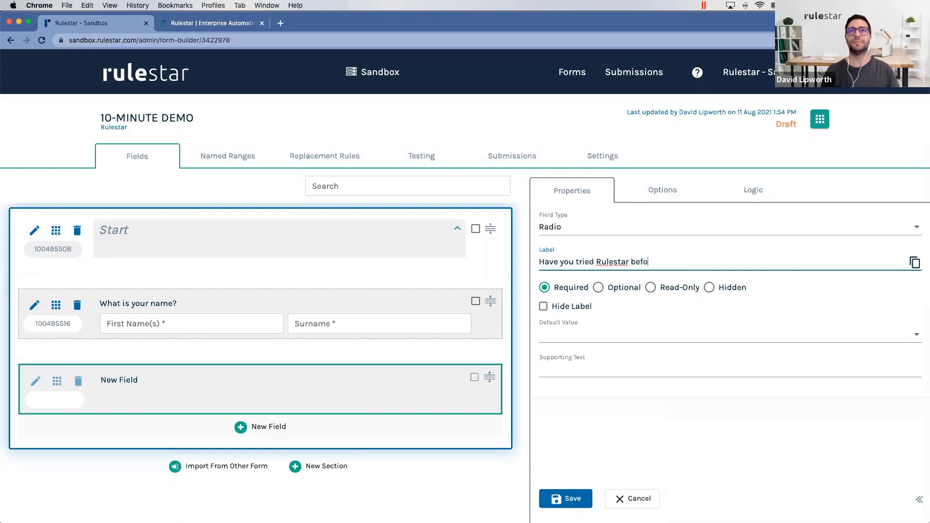
text(re?)
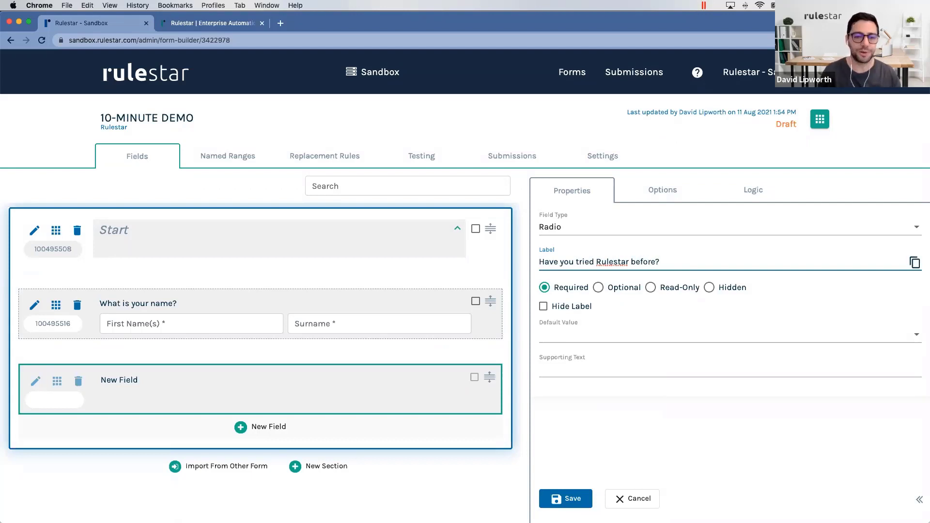
- Load the saved Yes/No option set into the "Have you tried Rulestar before?" field and save the field
click(661, 189)
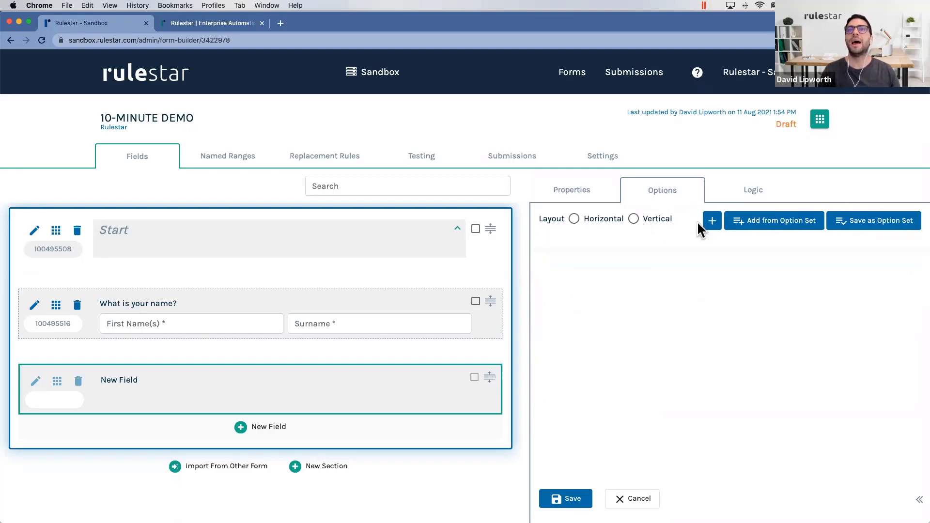
click(763, 221)
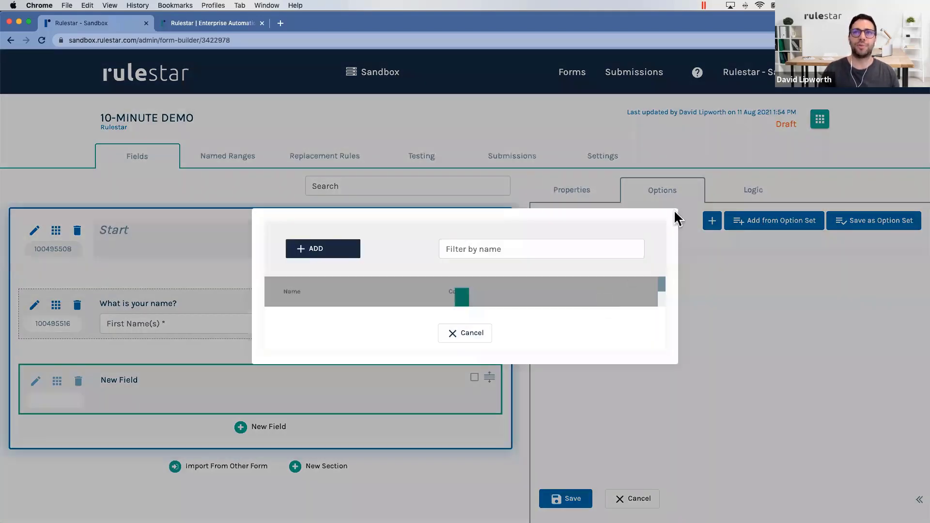
scroll(660, 380, down, 8)
scroll(630, 450, down, 5)
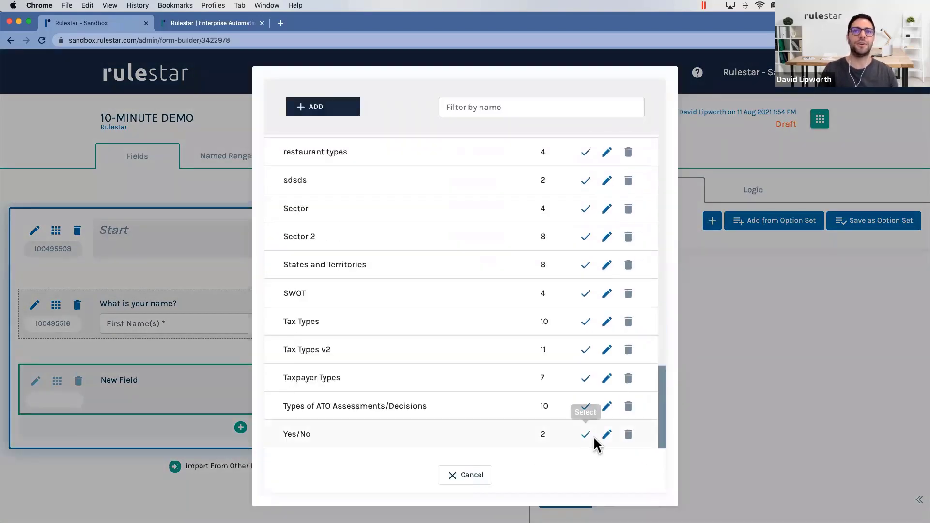
click(585, 434)
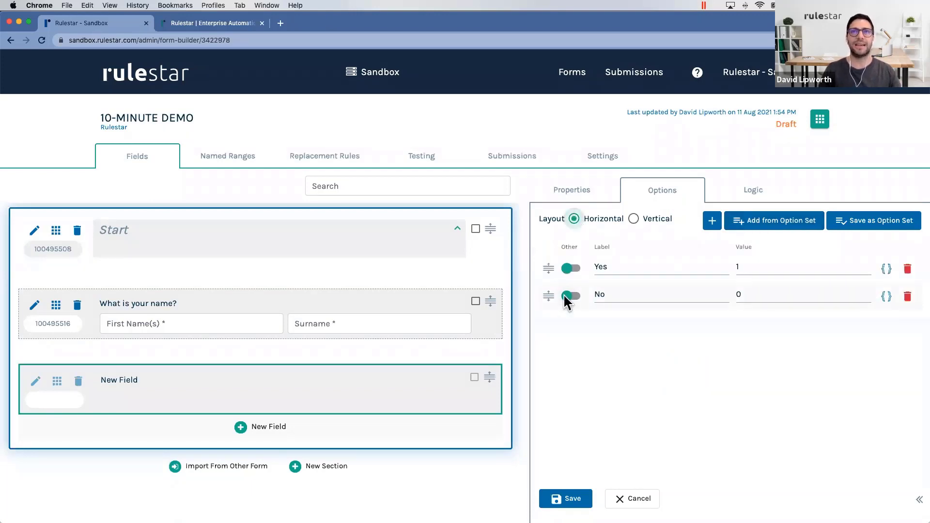
click(571, 502)
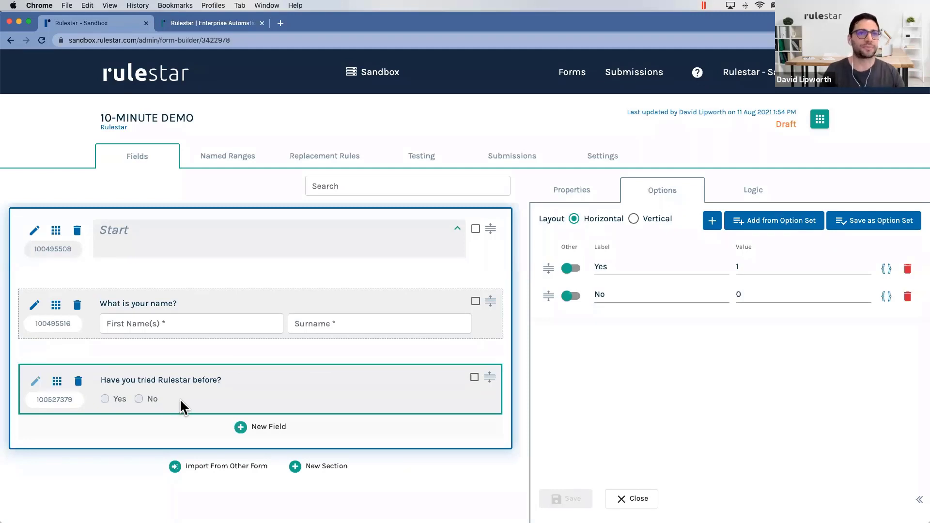
- Add another Radio field below it in the Start section, labelled "What did you think of it?"
click(243, 428)
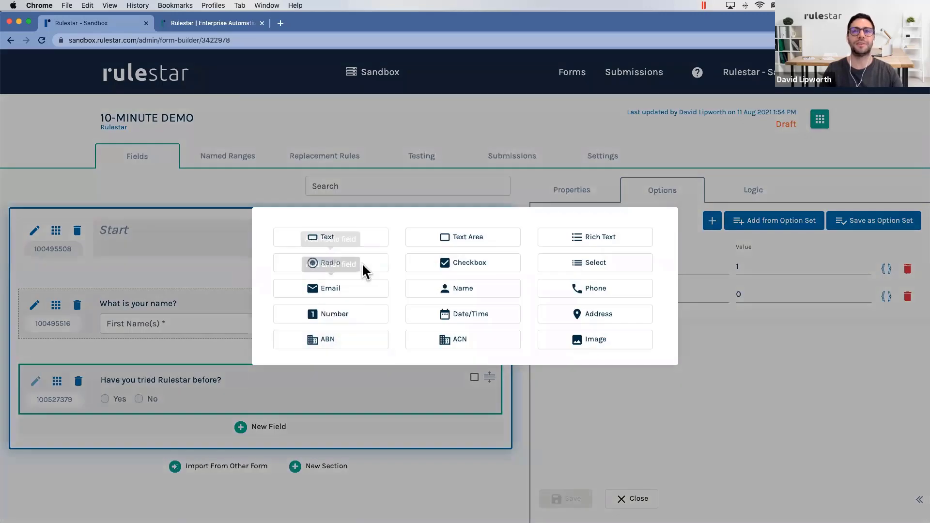
click(362, 262)
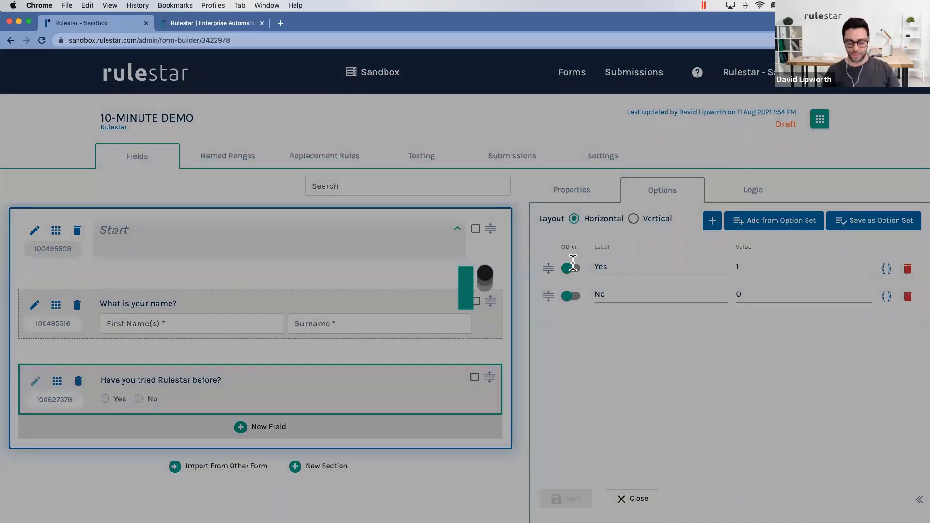
text(What did you t)
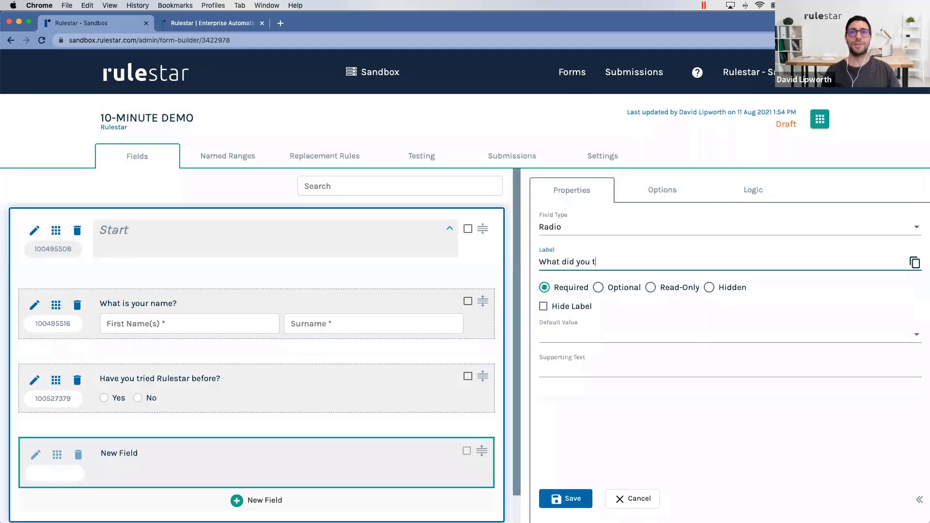
text(hink of it?)
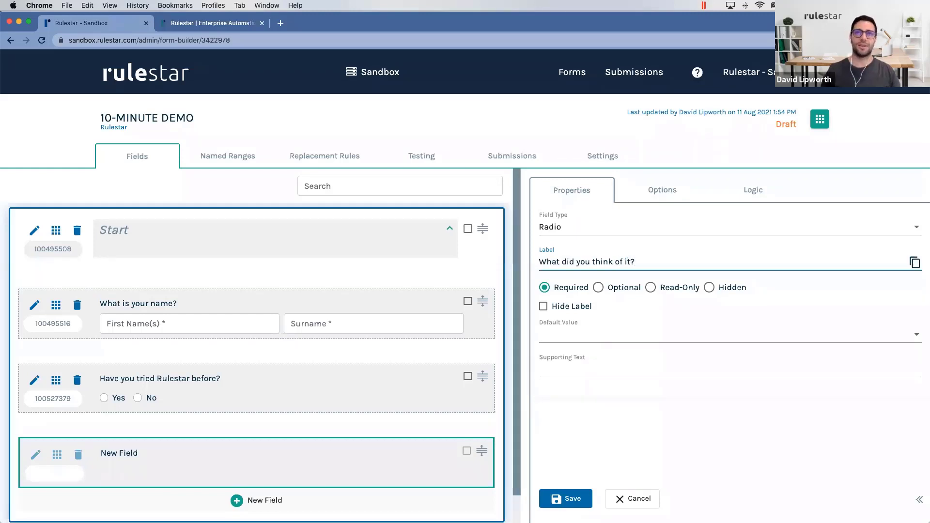
- Give the new radio field a vertical layout with the options "It's awesome" and "Love it", and save it
click(662, 191)
click(634, 219)
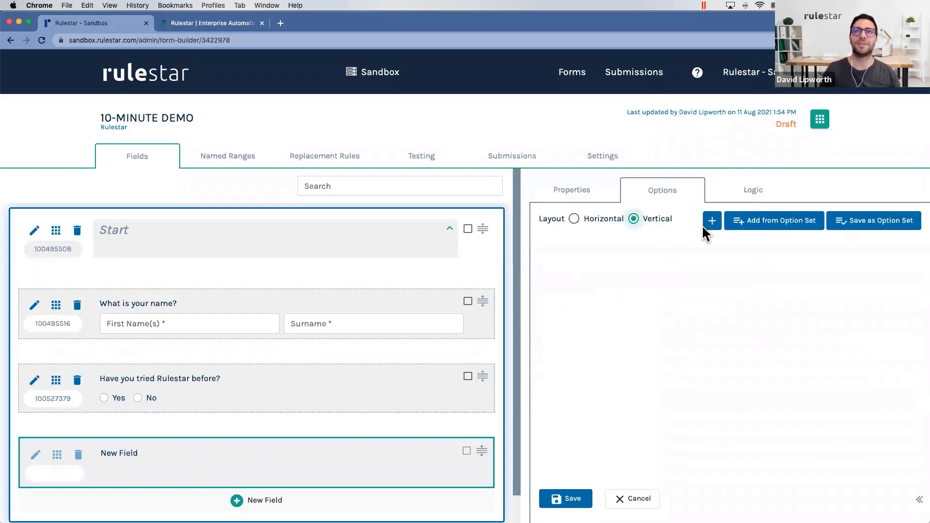
click(712, 223)
click(711, 221)
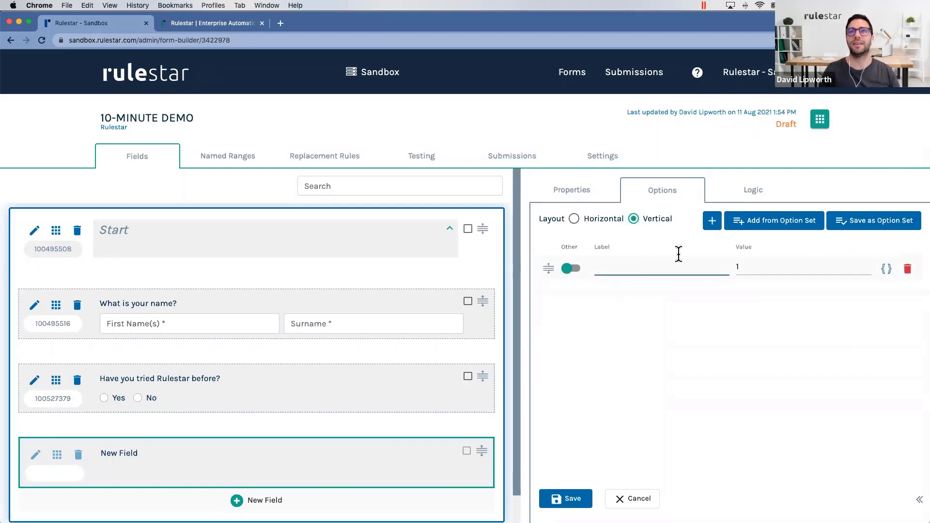
click(640, 264)
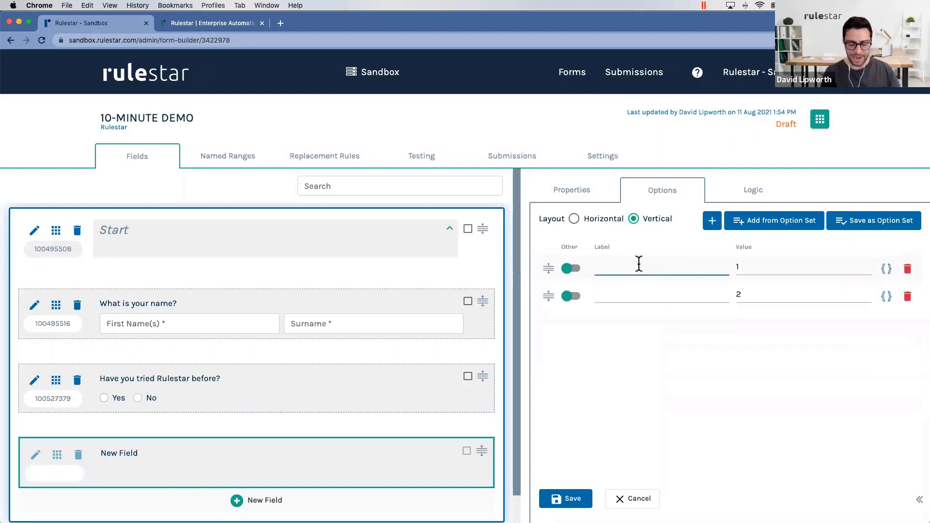
text(It's awesome)
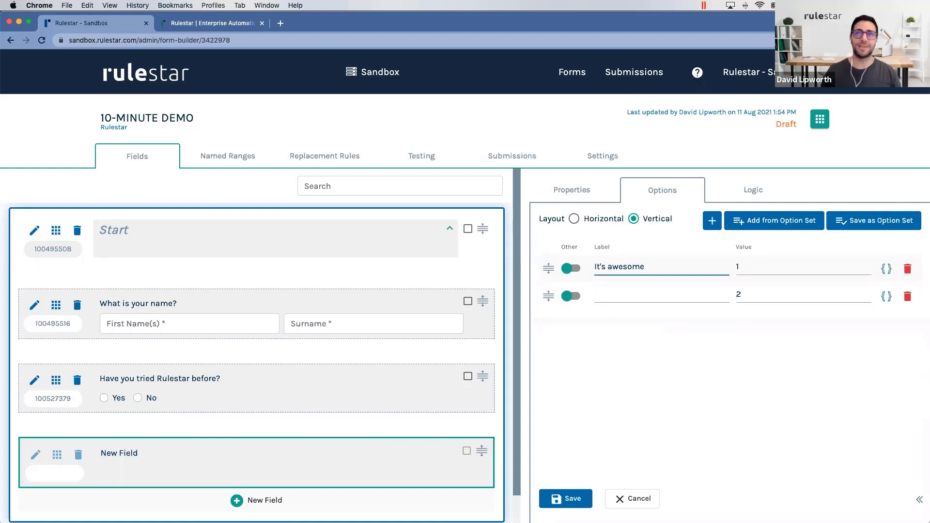
click(649, 293)
text(Love it)
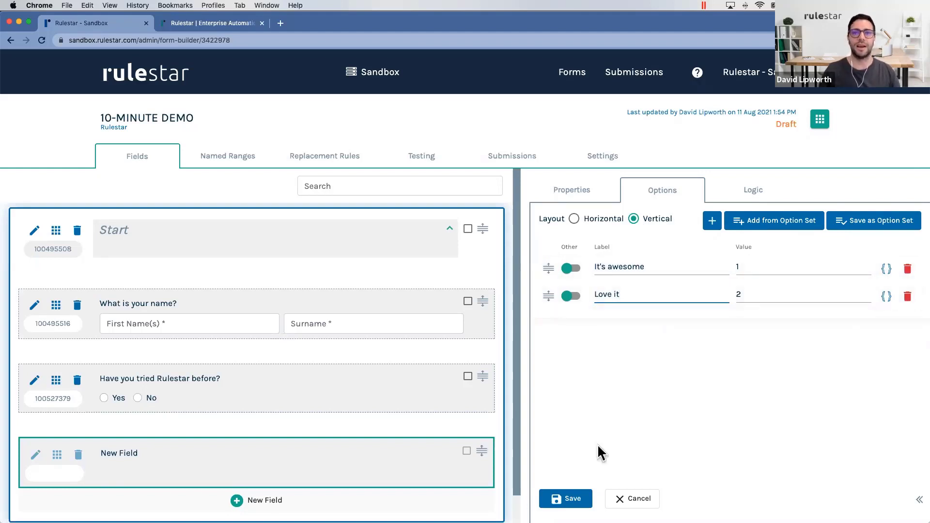
click(577, 496)
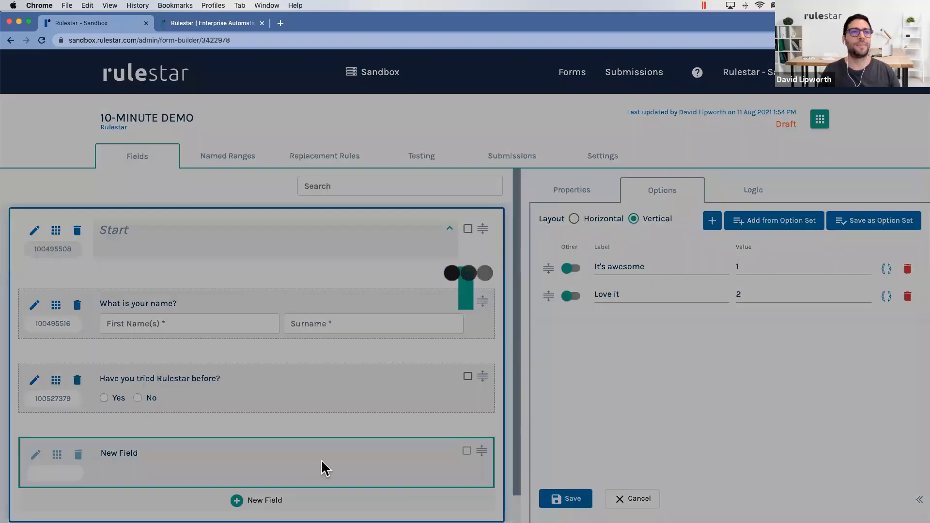
- Add a logic condition to "What did you think of it?" requiring "Have you tried Rulestar before?" = Yes, checking the available fields and operators
scroll(228, 476, down, 2)
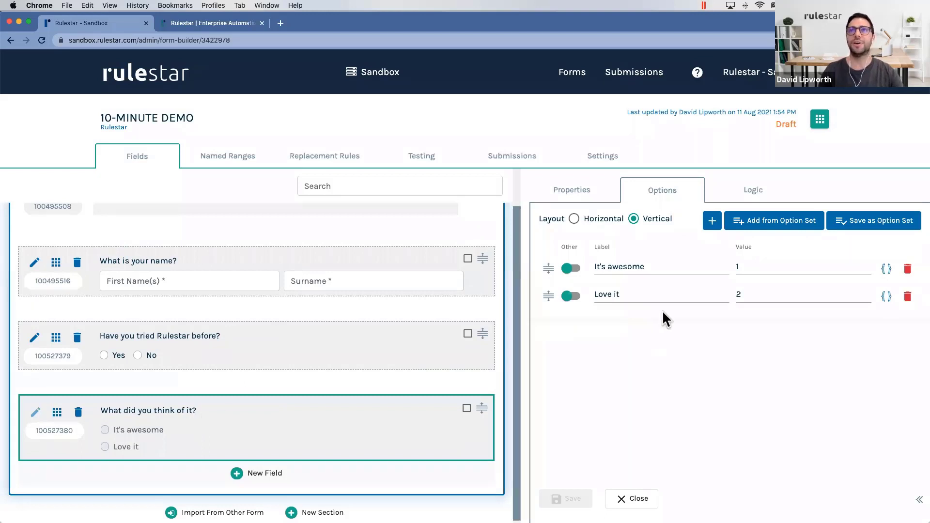
click(755, 187)
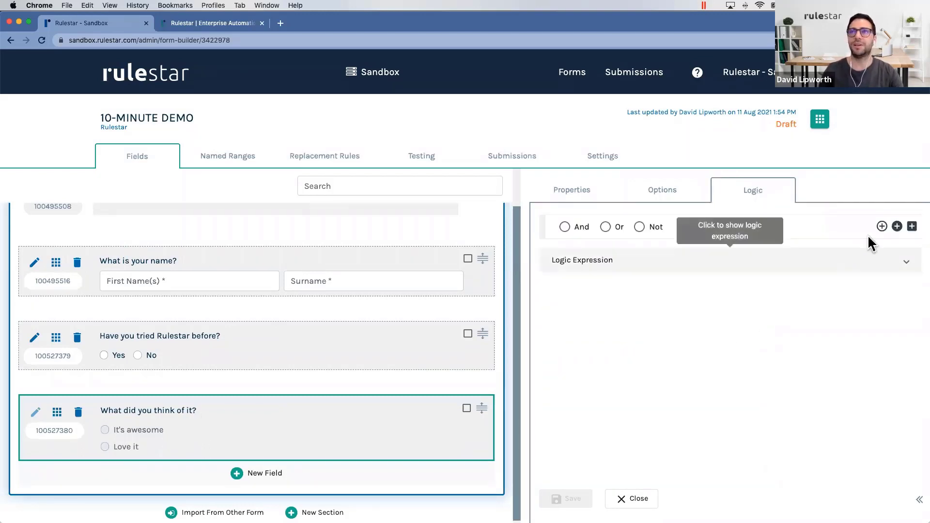
click(881, 226)
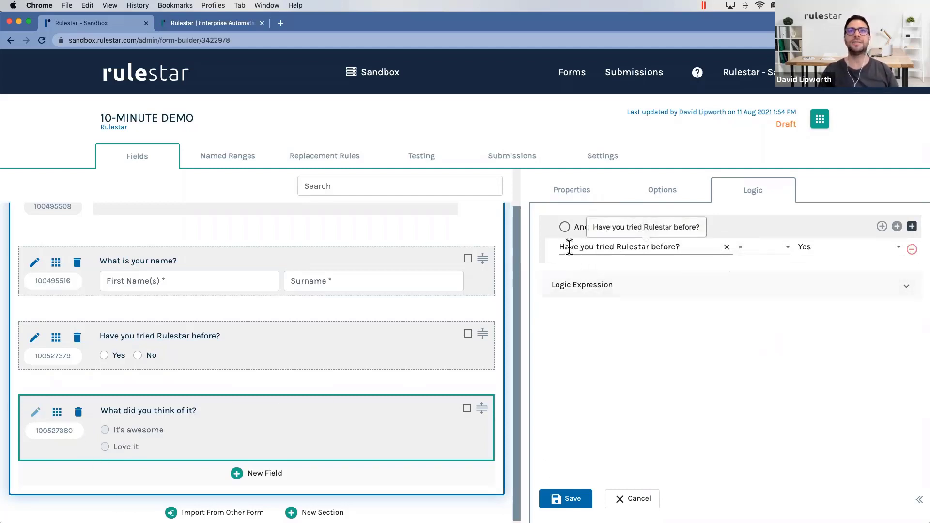
click(662, 249)
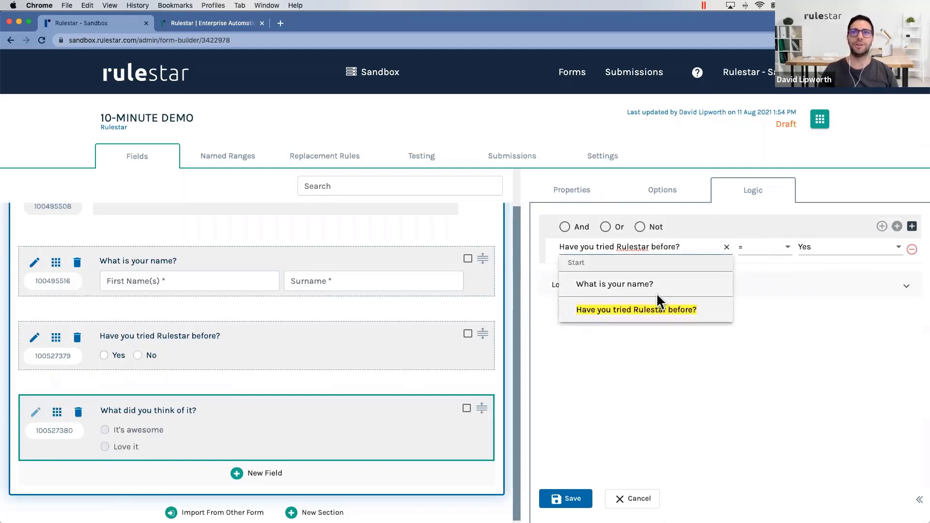
click(773, 353)
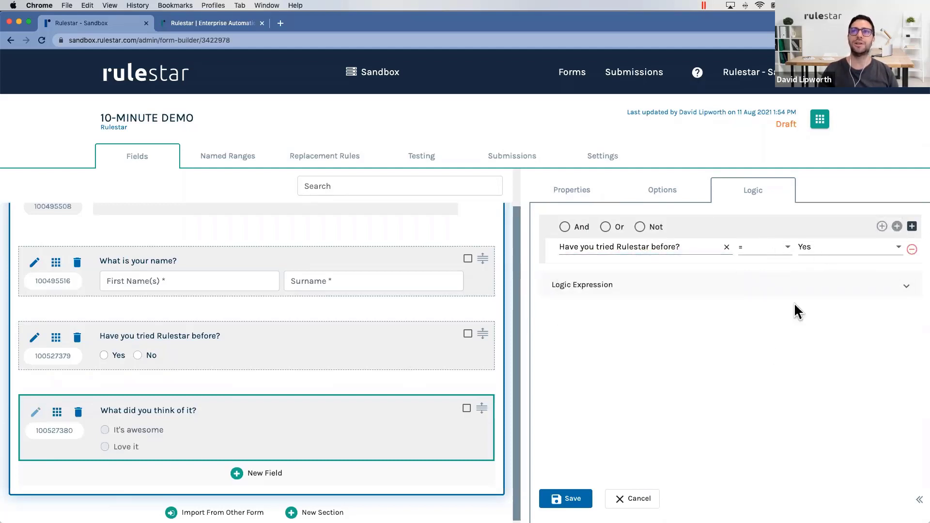
click(815, 247)
click(755, 250)
click(757, 243)
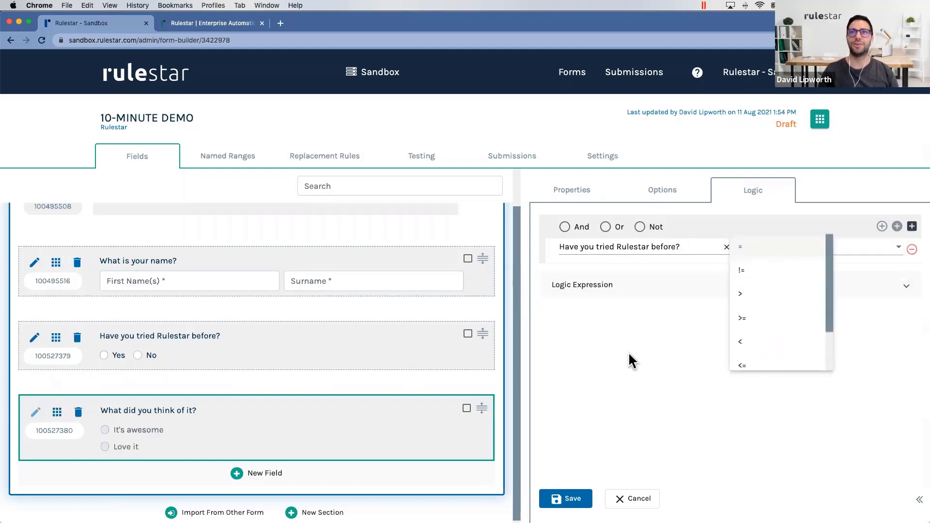
click(629, 353)
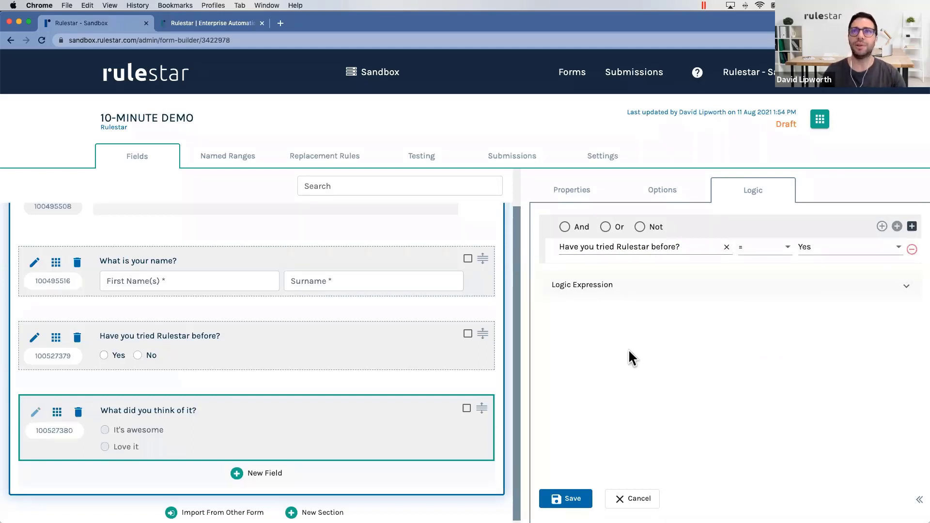
- Set the logic group to And and add a second condition requiring "What is your name?" is answered
click(564, 226)
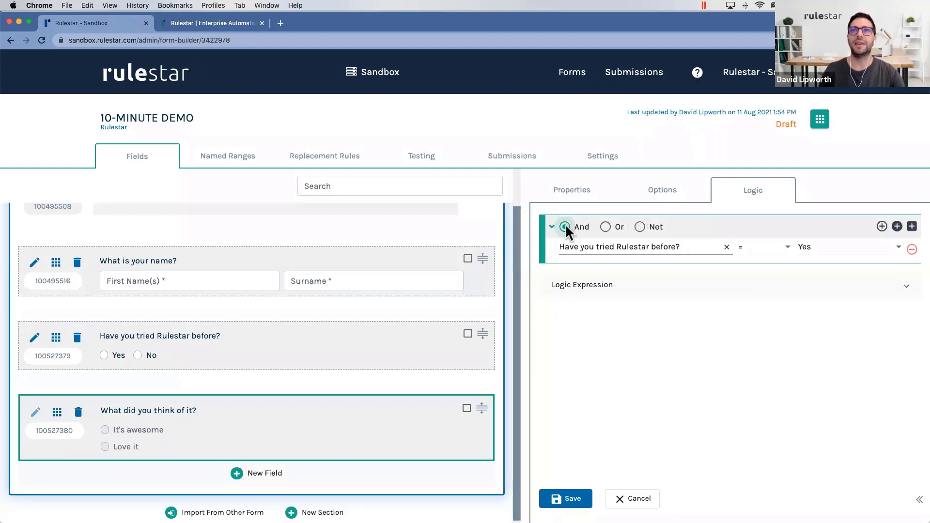
click(881, 226)
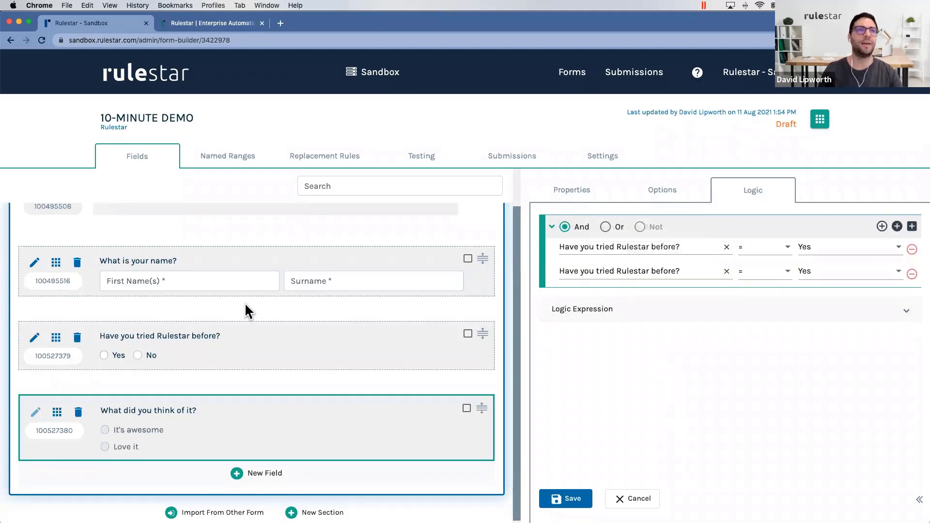
click(585, 271)
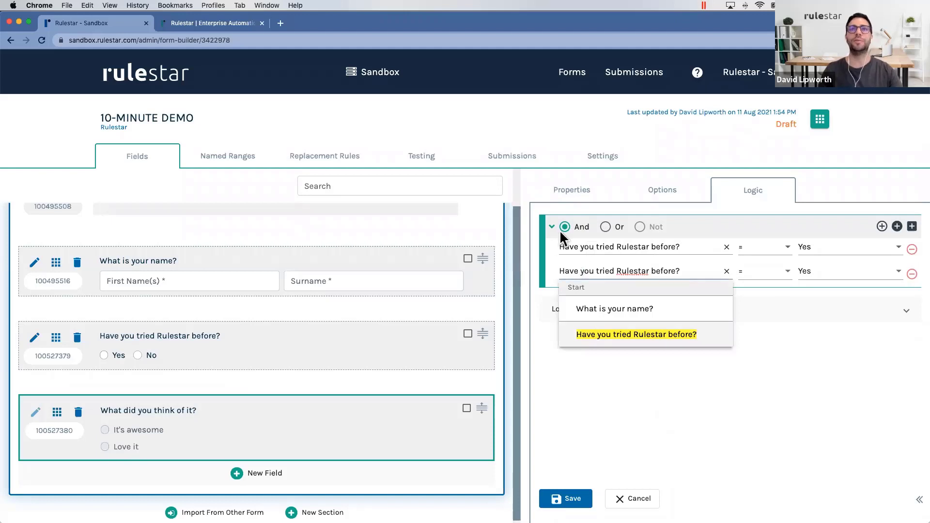
click(605, 310)
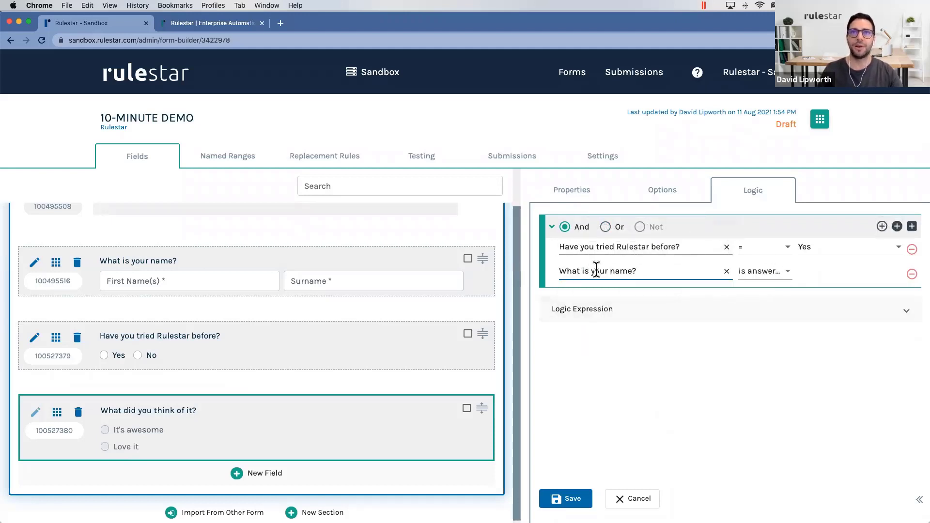
click(746, 271)
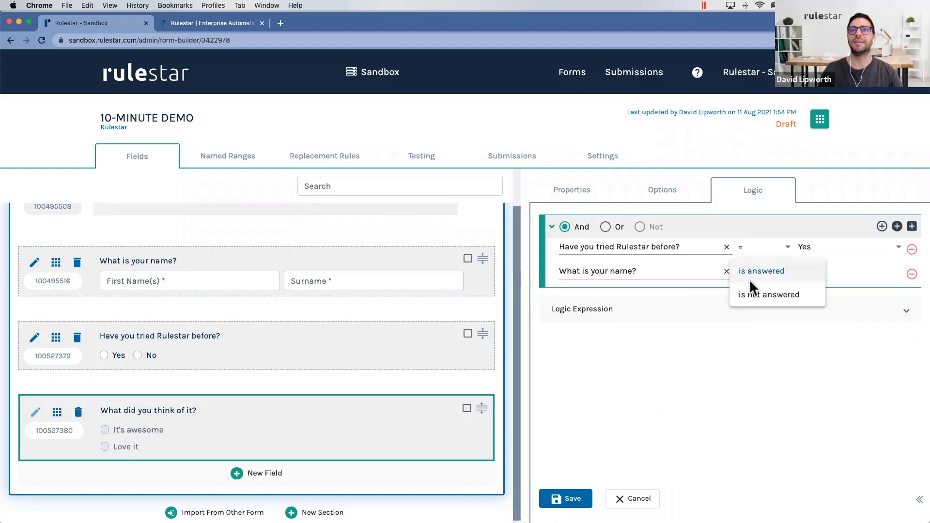
click(720, 359)
- Add a nested Or ruleset containing two "Have you tried Rulestar before?" = Yes conditions
click(896, 226)
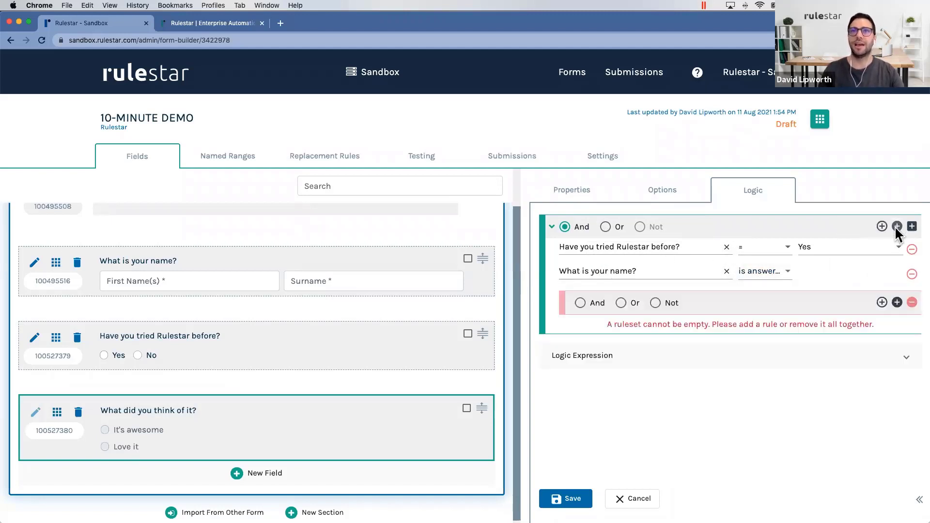
click(621, 302)
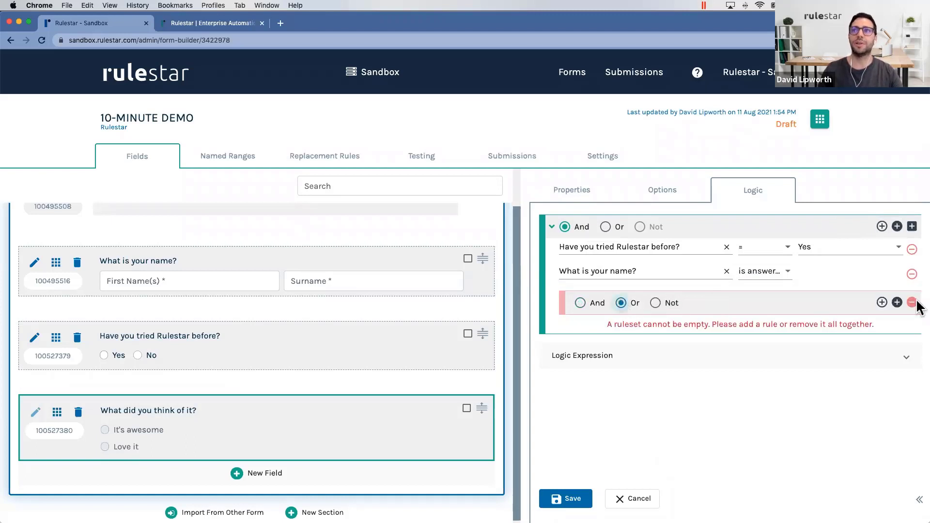
click(882, 303)
click(881, 303)
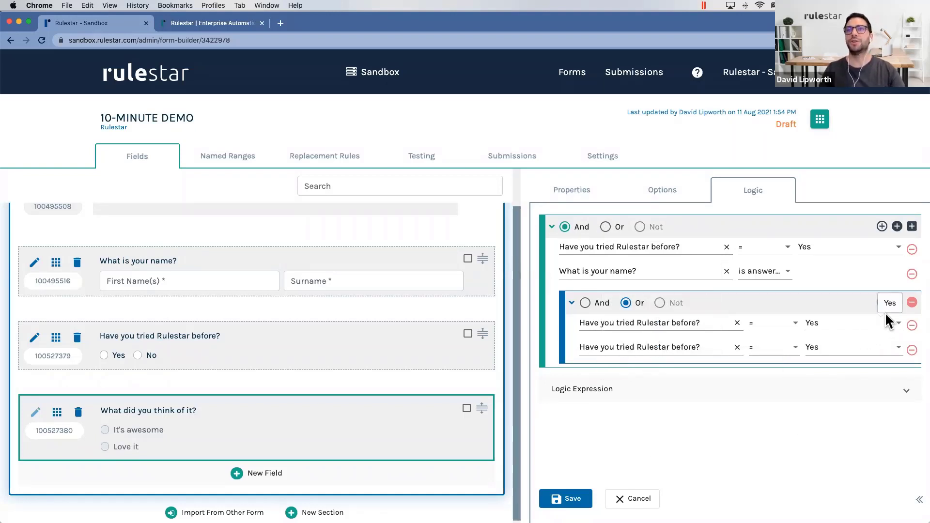
- Remove the nested ruleset and the "What is your name?" condition, and save the logic of "What did you think of it?"
click(911, 302)
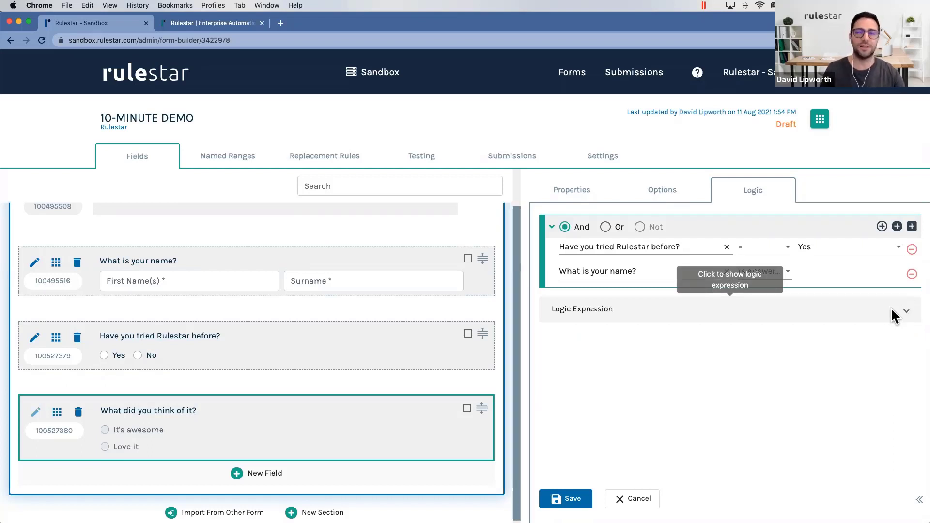
click(912, 274)
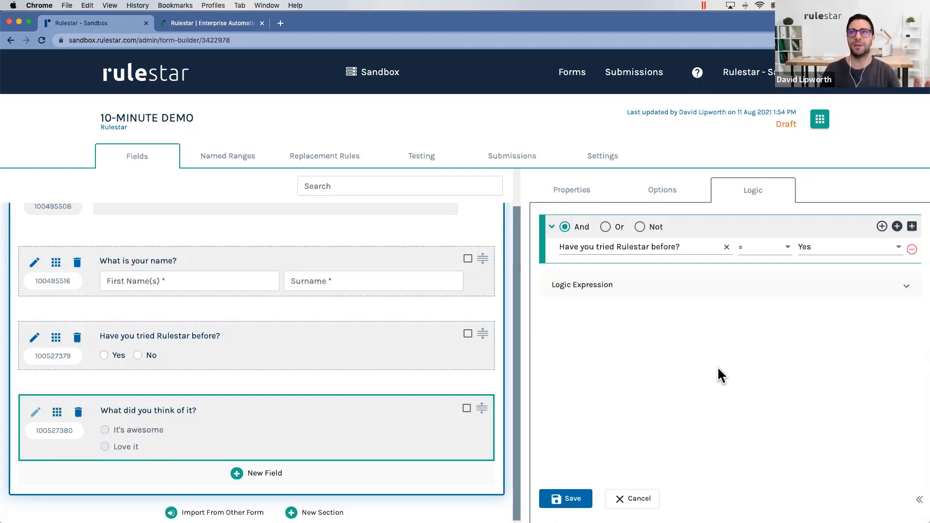
click(584, 498)
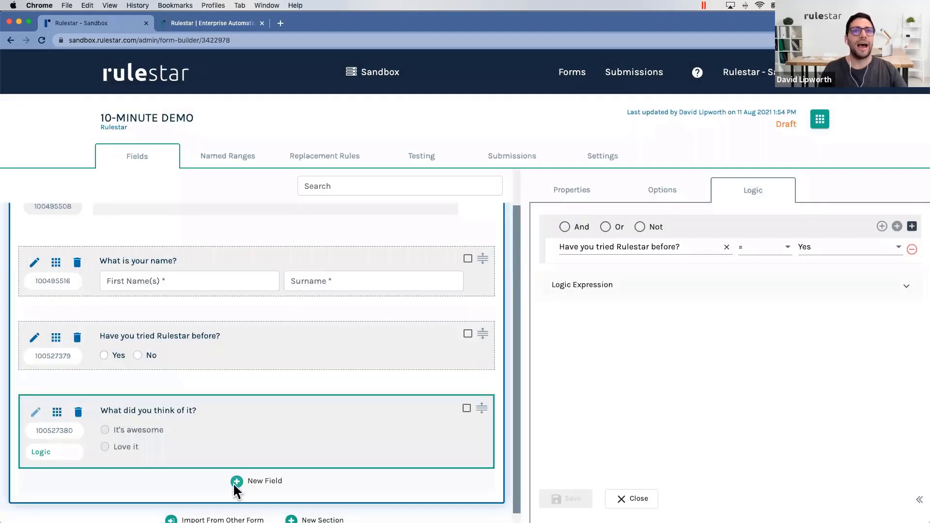
click(636, 499)
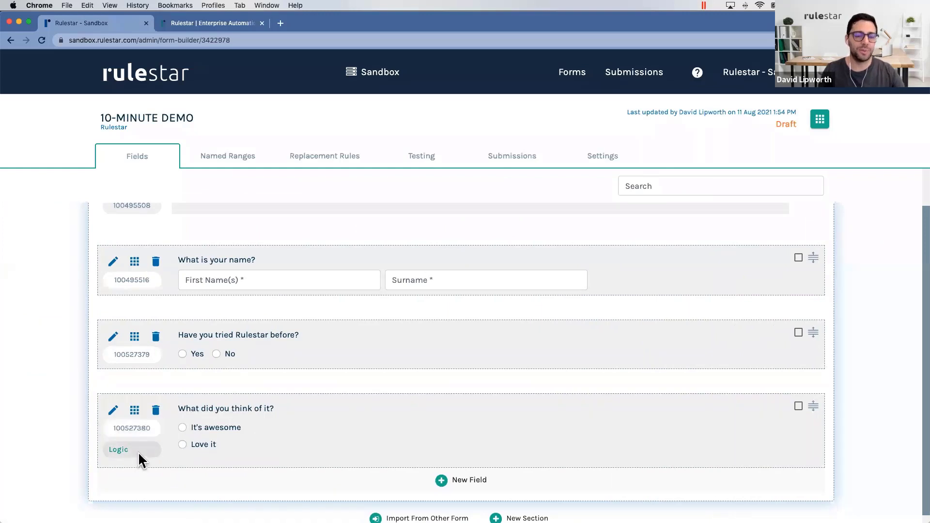
- Map the Start section's fields to contacts using Guess Map, and review the contact fields map
mouse_move(132, 456)
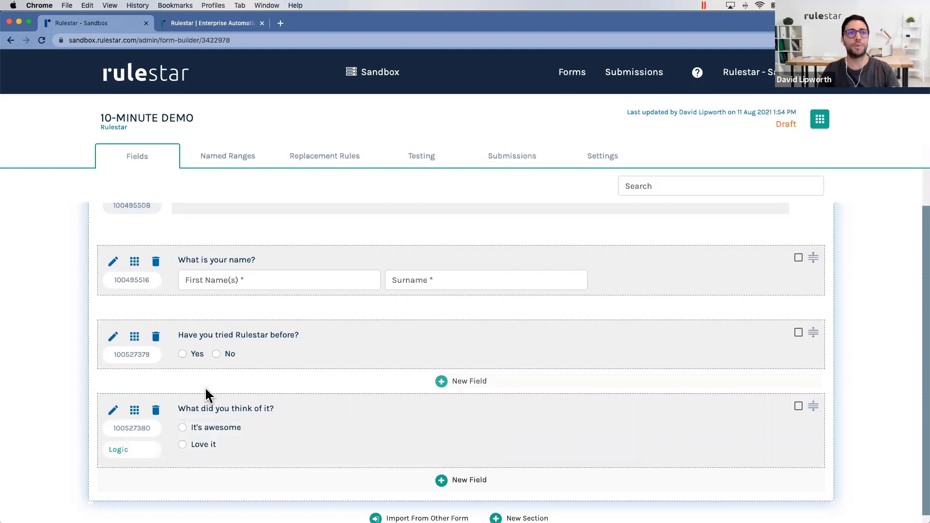
scroll(203, 434, up, 2)
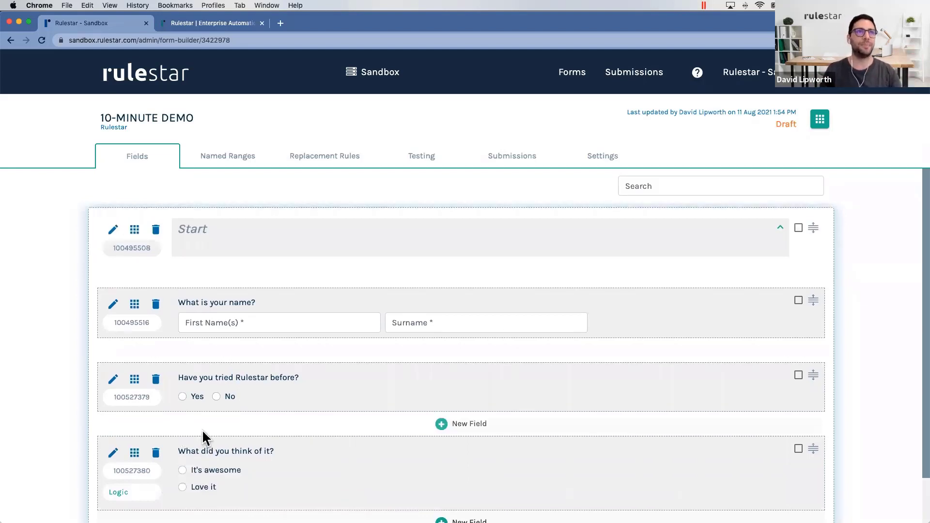
scroll(149, 244, down, 1)
scroll(150, 245, up, 1)
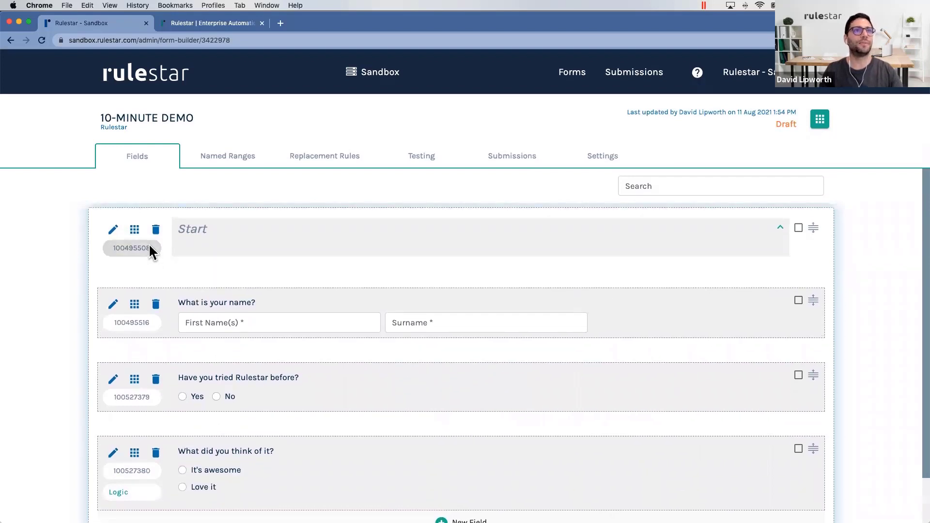
click(135, 229)
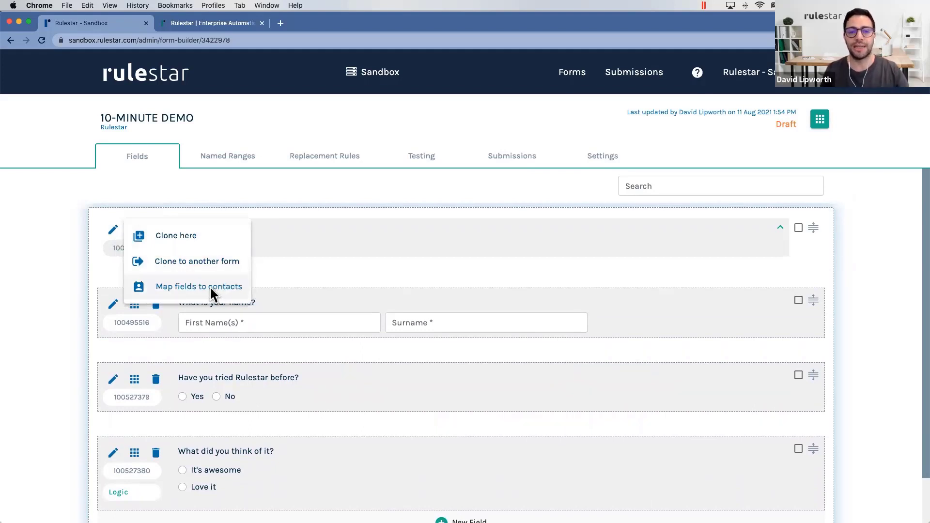
click(200, 286)
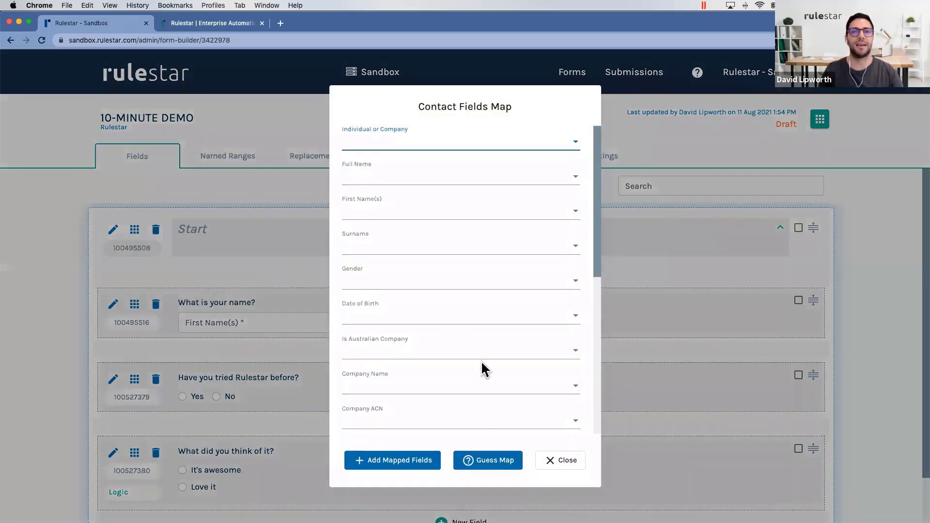
click(493, 463)
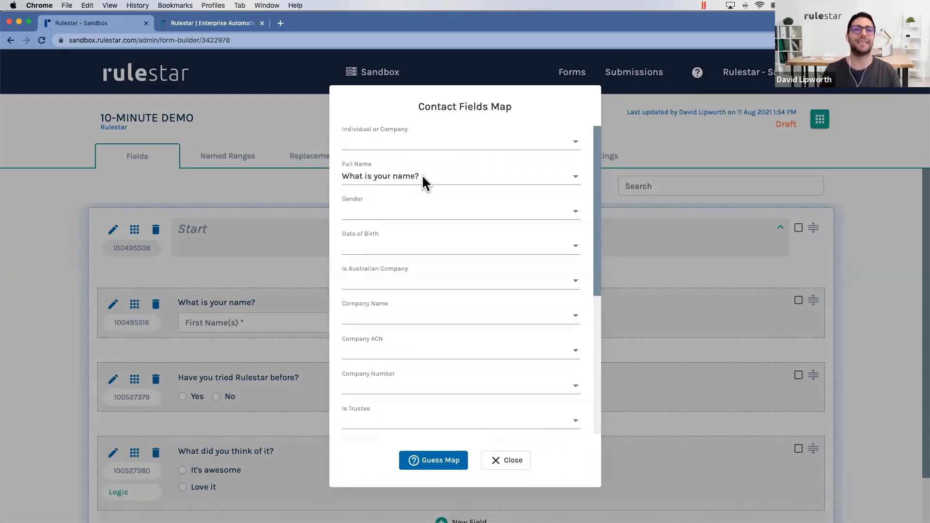
scroll(499, 402, down, 5)
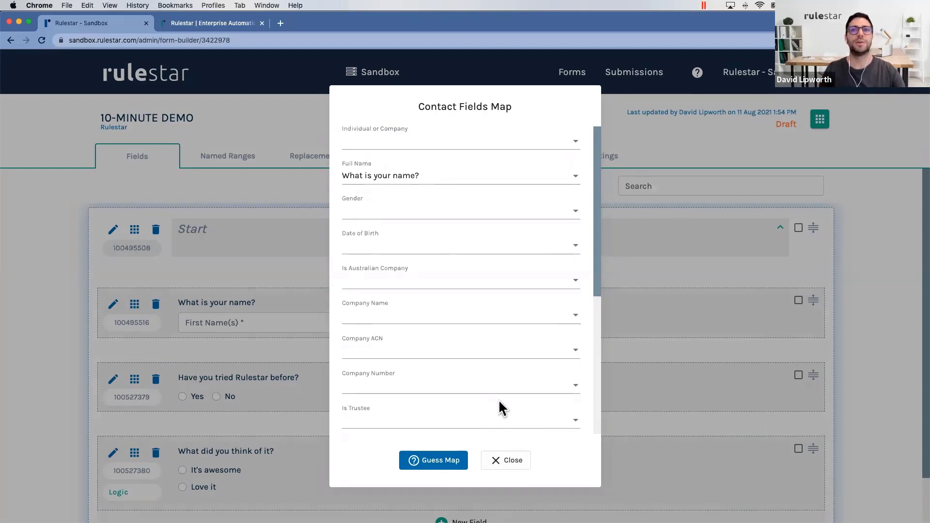
scroll(449, 342, up, 5)
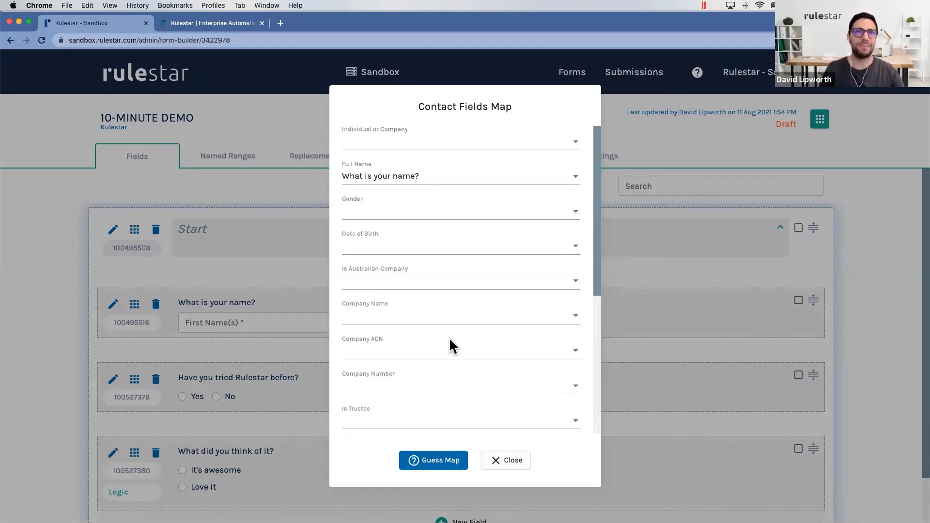
click(506, 460)
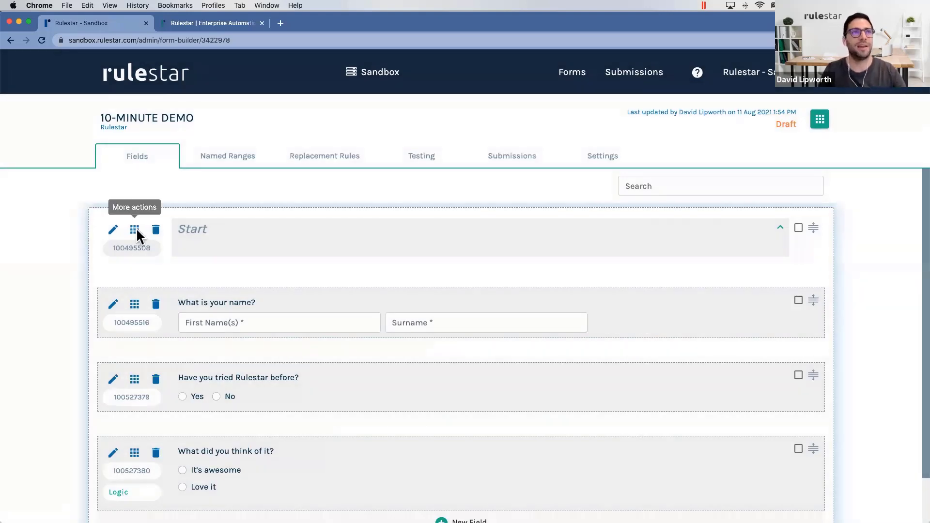
- Clone the Start section within this form without replacing text in the section heading and field labels
click(135, 229)
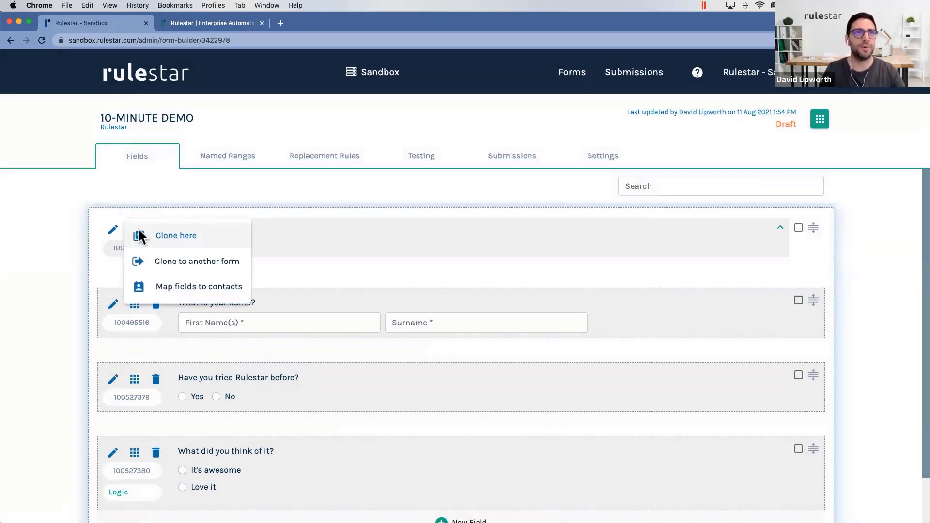
click(181, 237)
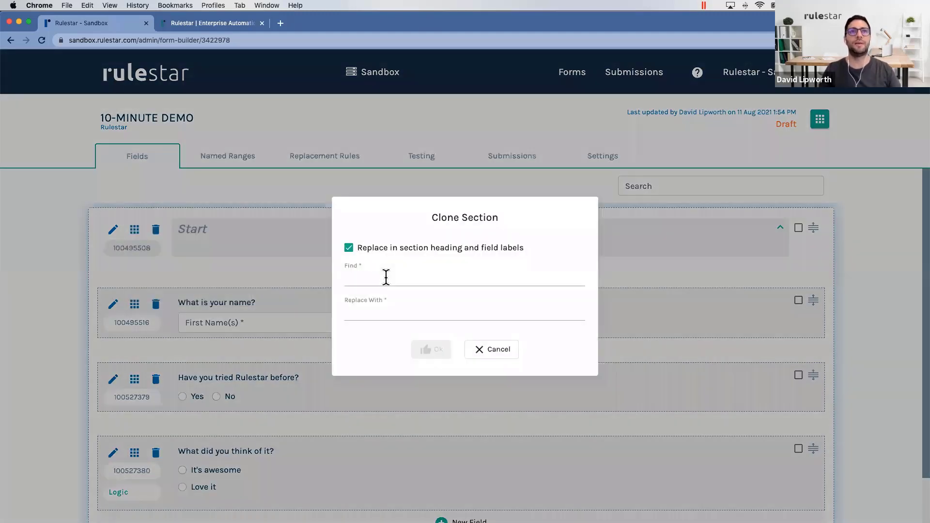
click(349, 247)
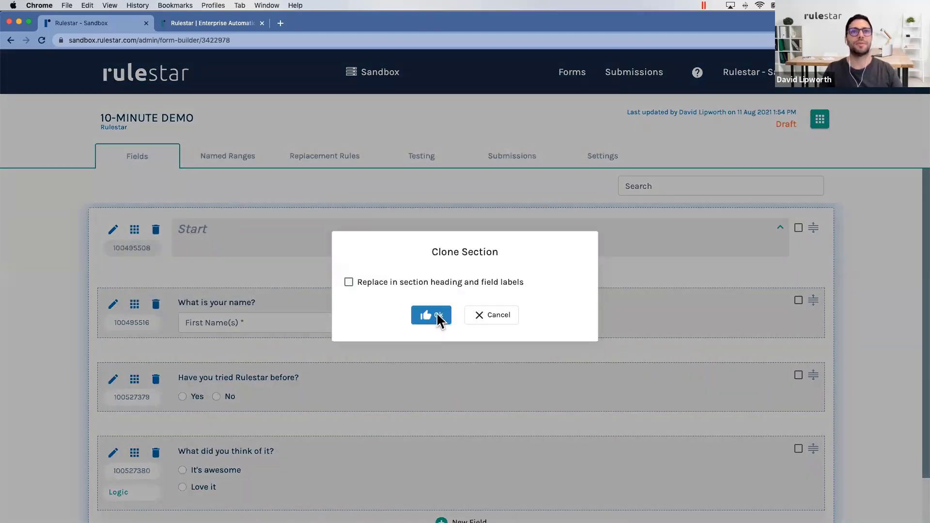
click(435, 315)
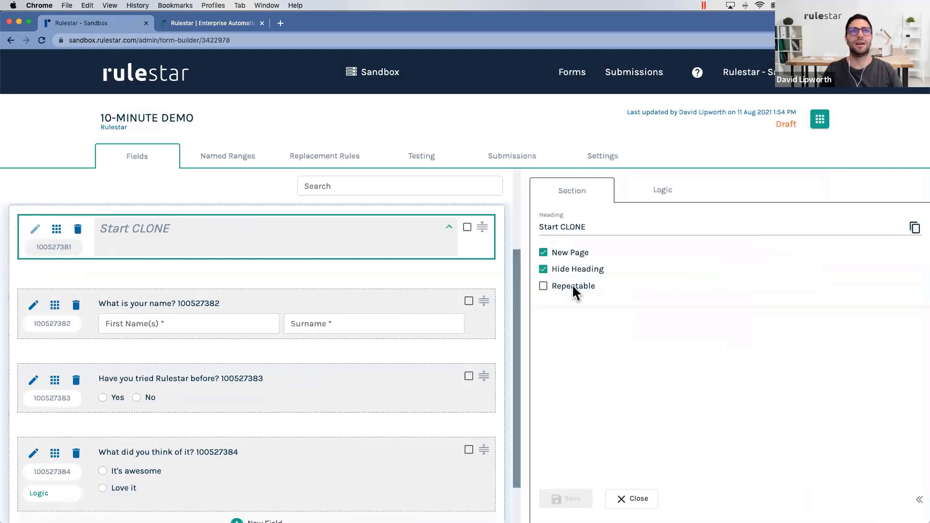
click(624, 496)
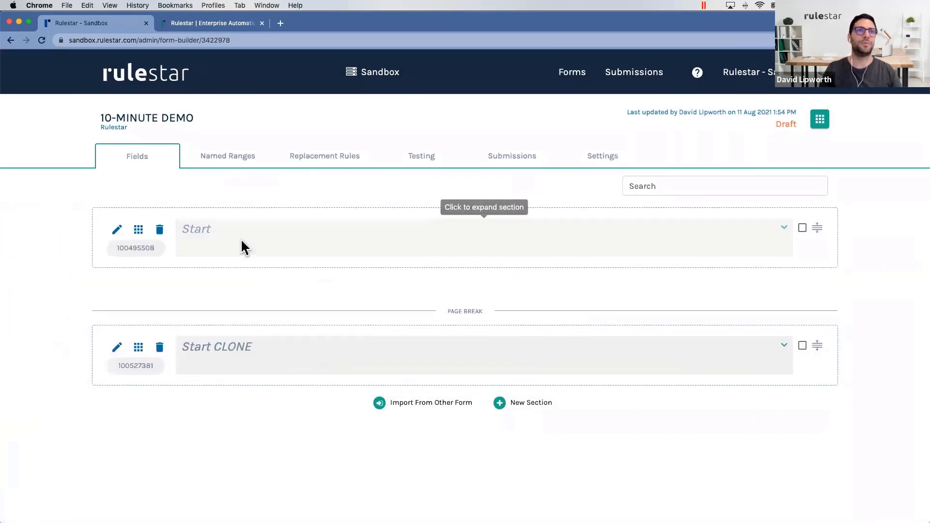
- Expand and collapse the Start and Start CLONE sections, and inspect the logic settings of Start CLONE
click(245, 234)
click(245, 234)
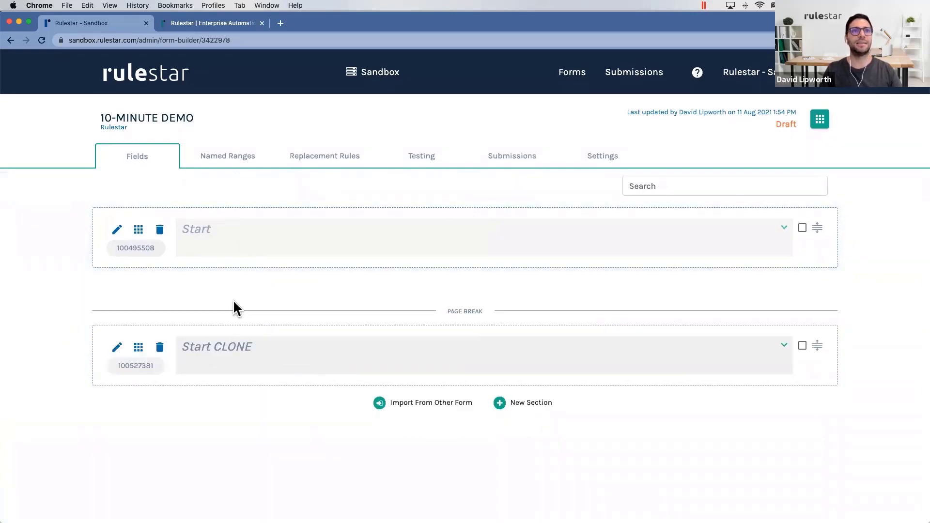
click(233, 344)
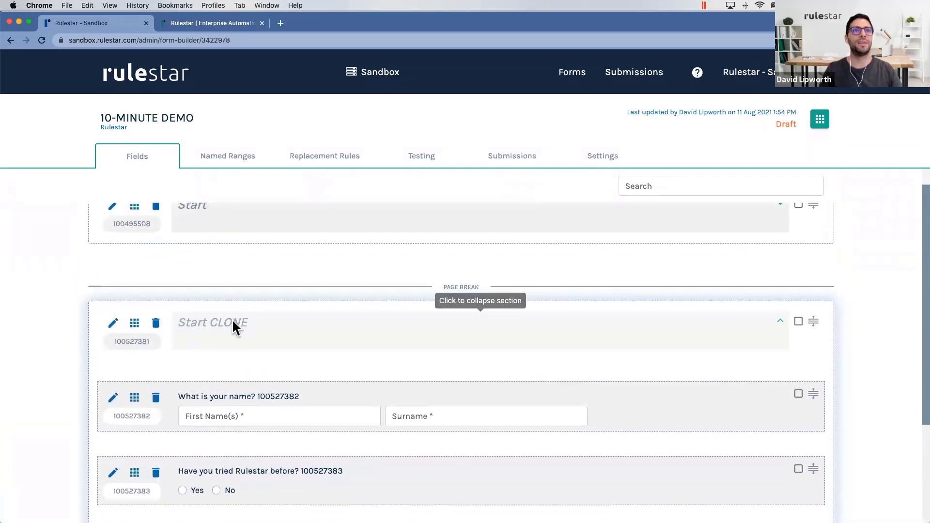
click(235, 325)
click(116, 347)
click(148, 378)
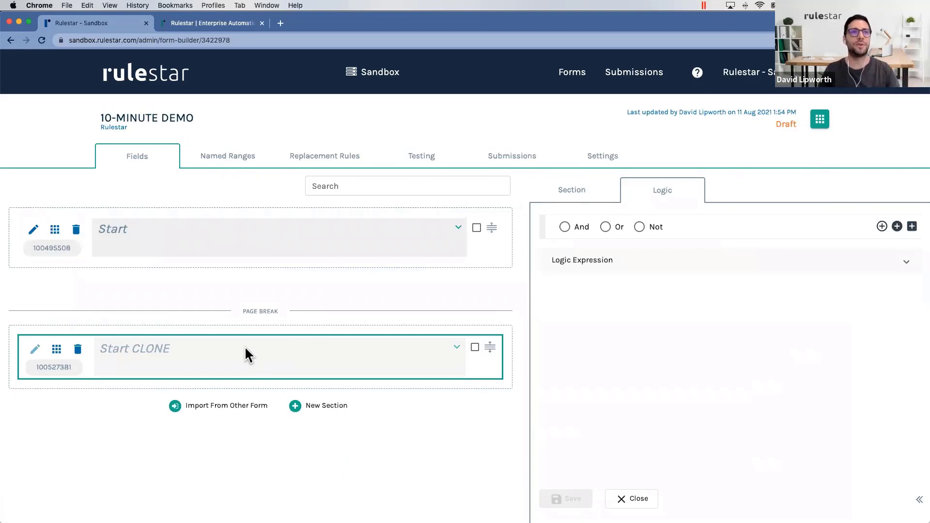
click(245, 346)
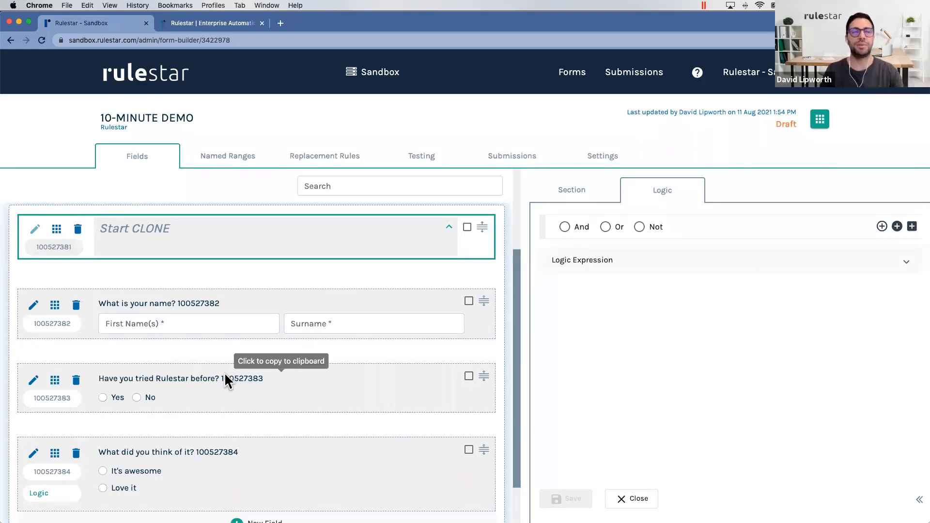
click(632, 496)
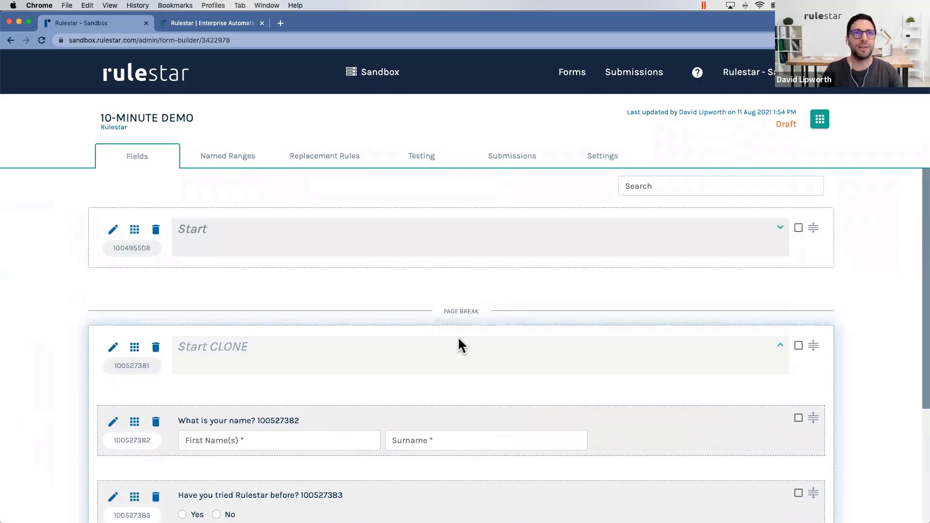
click(459, 345)
- Try moving "What did you think of it?" above "Have you tried Rulestar before?" in the Start section, and restore the original order
click(345, 248)
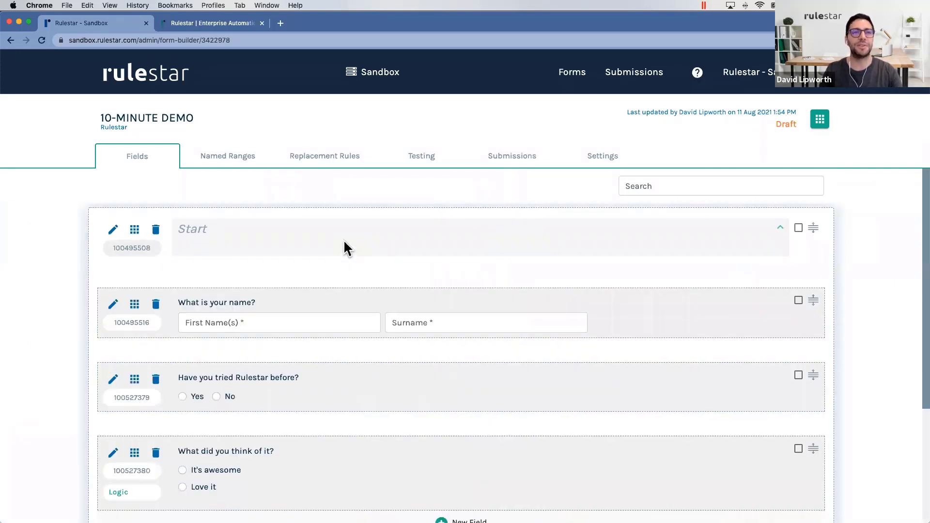
scroll(344, 239, down, 3)
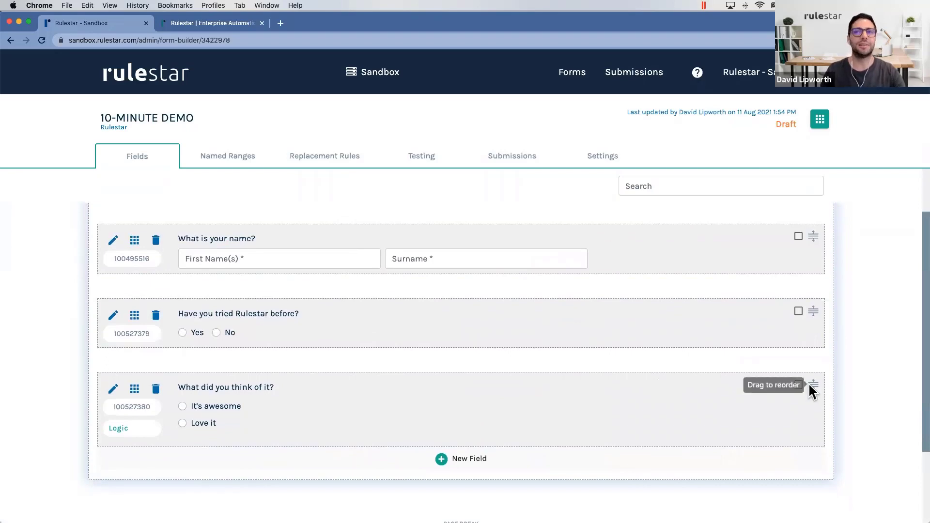
drag(812, 382, 809, 304)
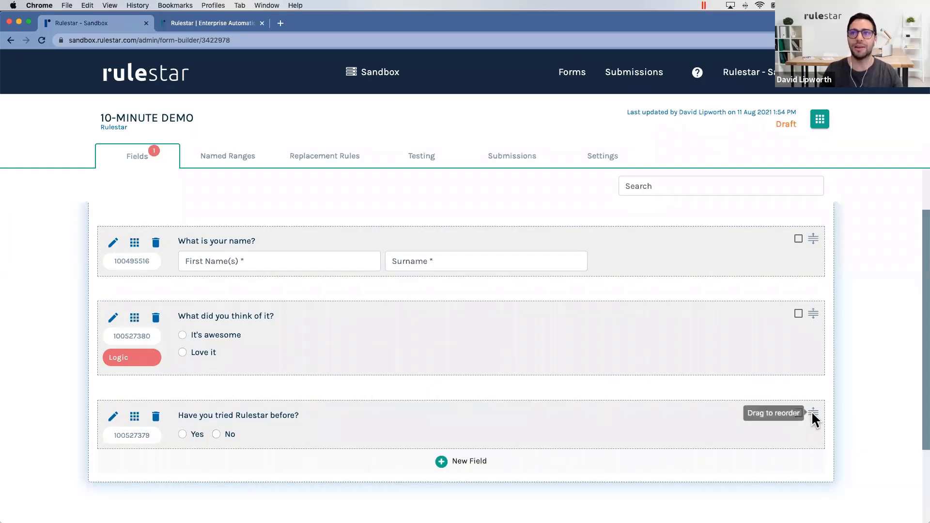
drag(813, 413, 811, 316)
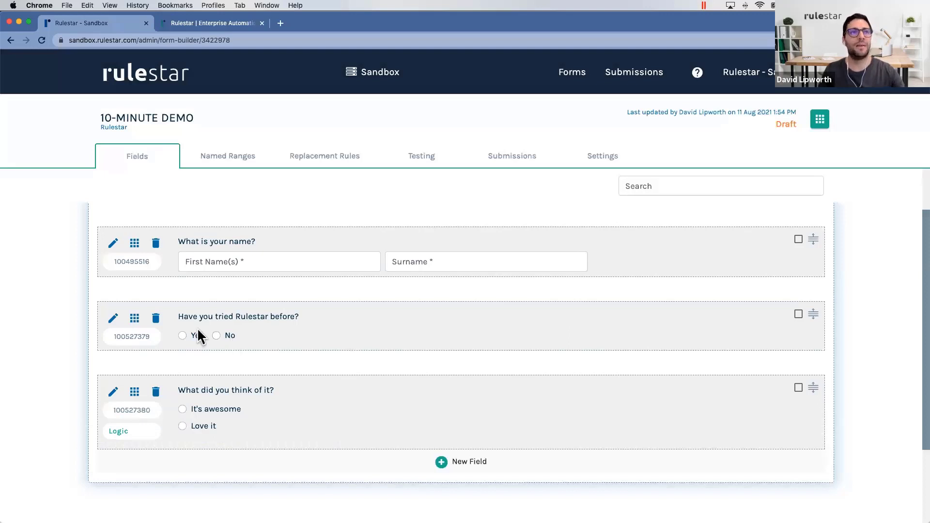
- Start deleting the "Have you tried Rulestar before?" field to check where its logic is used, and cancel the deletion
click(156, 320)
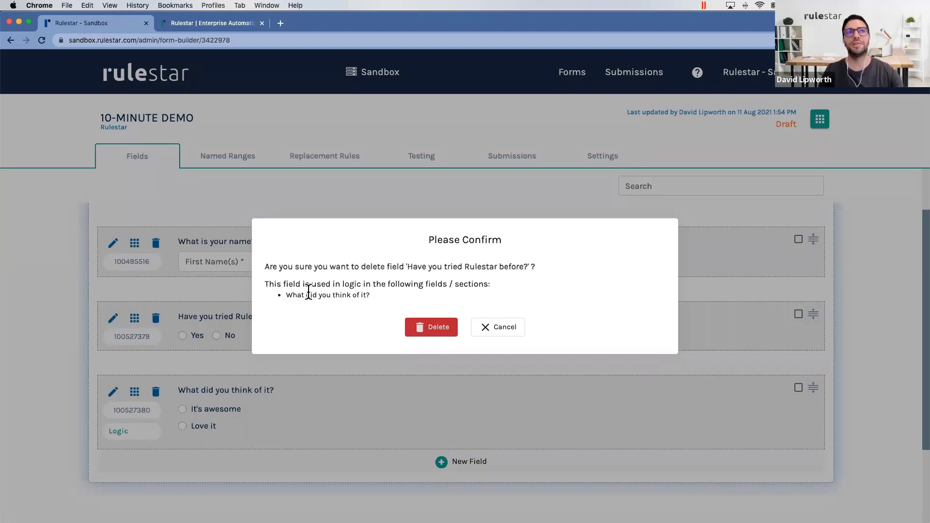
drag(293, 283, 309, 283)
click(343, 284)
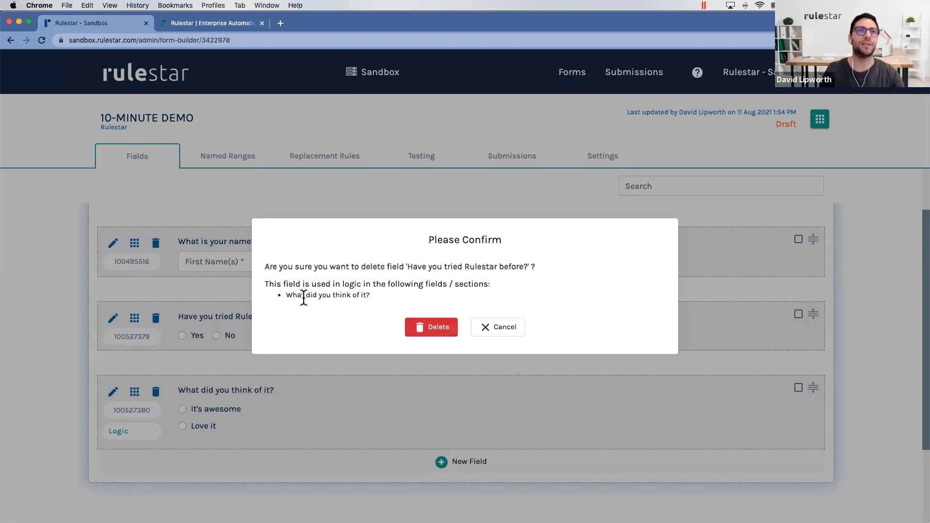
drag(293, 301, 346, 295)
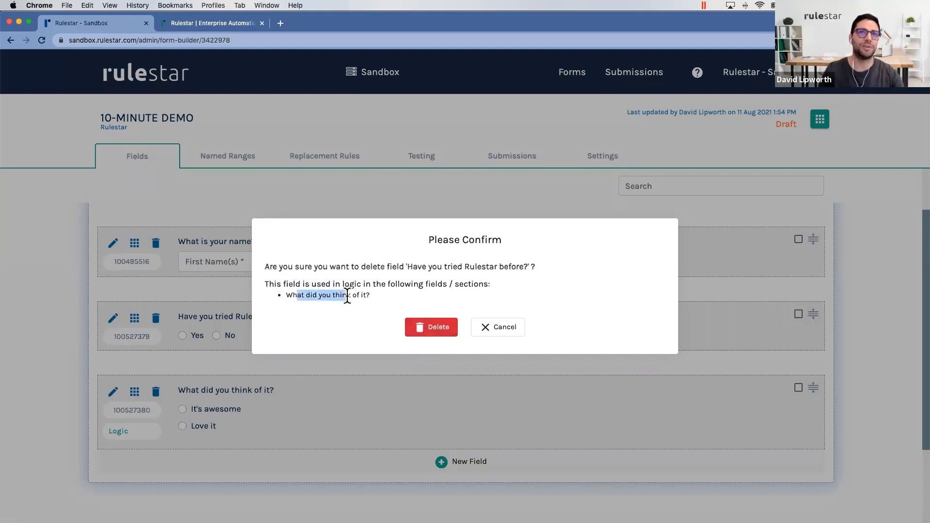
click(346, 295)
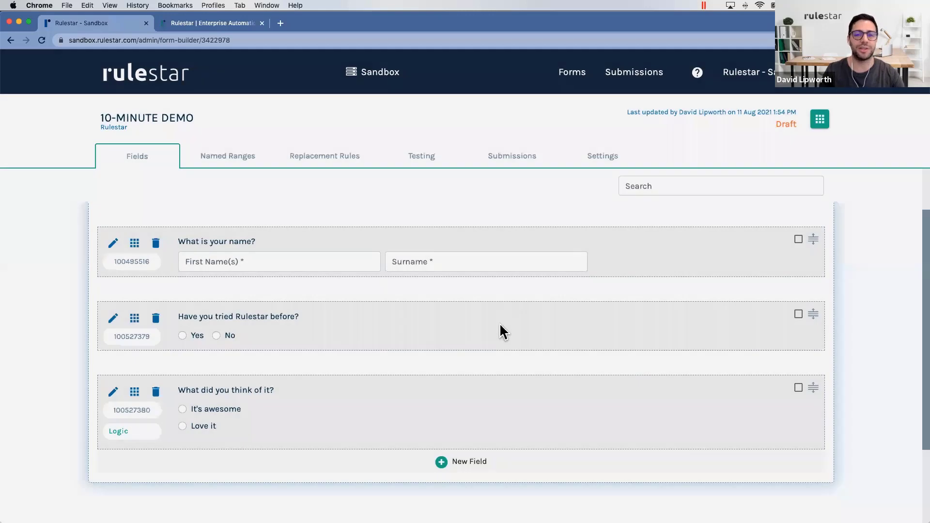
scroll(499, 324, up, 3)
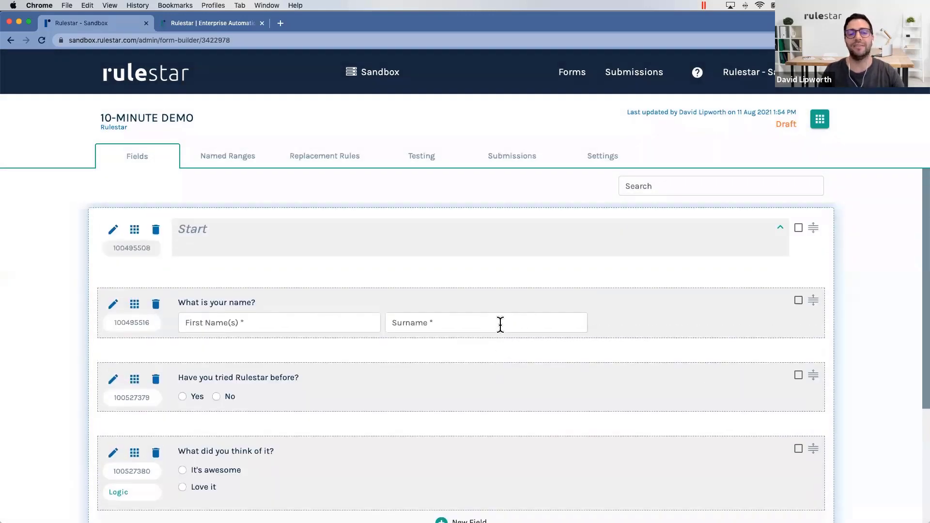
scroll(500, 325, down, 2)
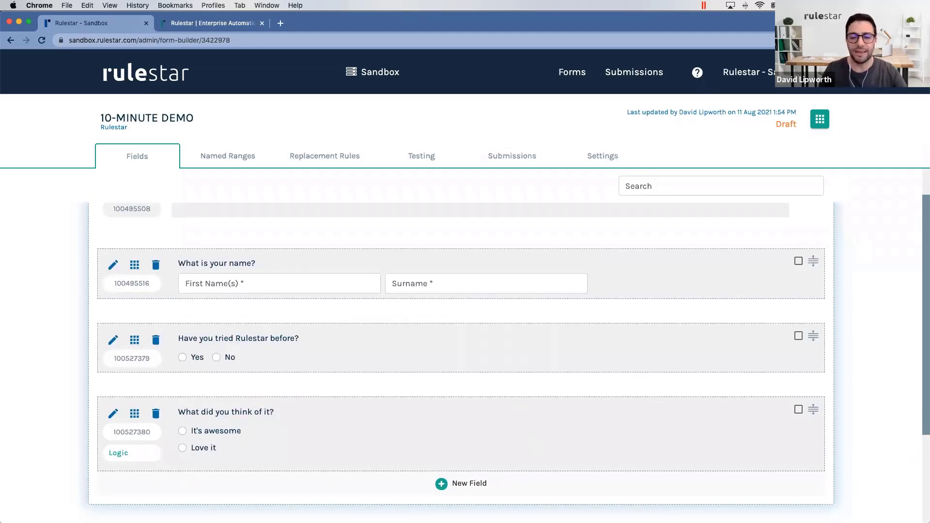
- Switch to Word and close the comparison document without saving, along with the Business Sale Agreement vendor's draft
key(super+Tab)
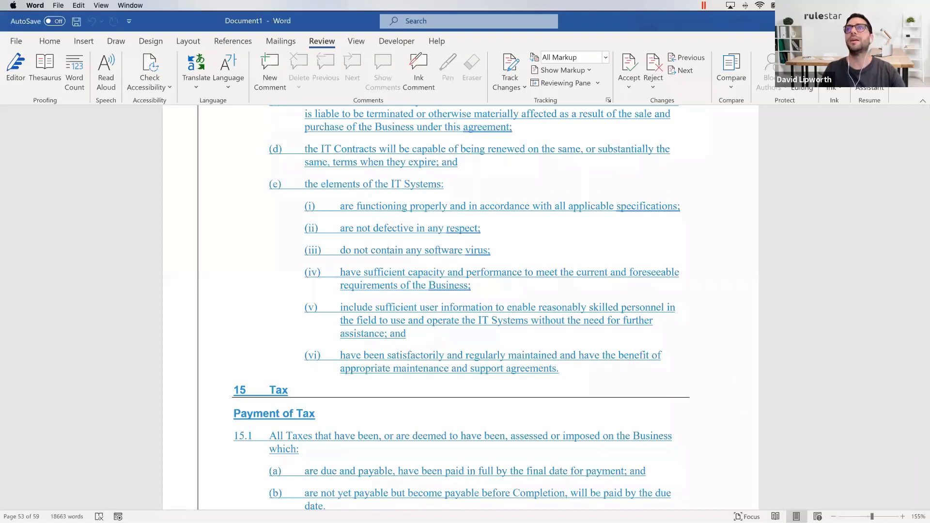
key(super+w)
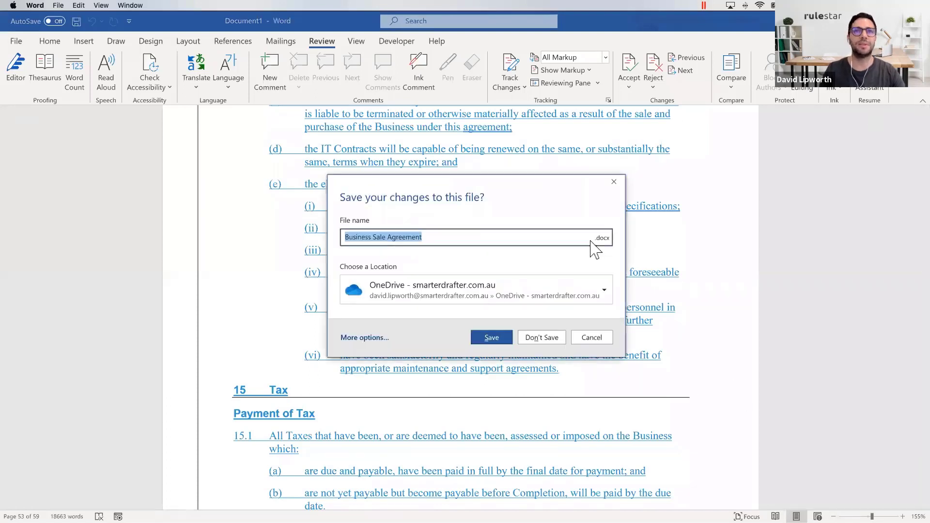
click(551, 335)
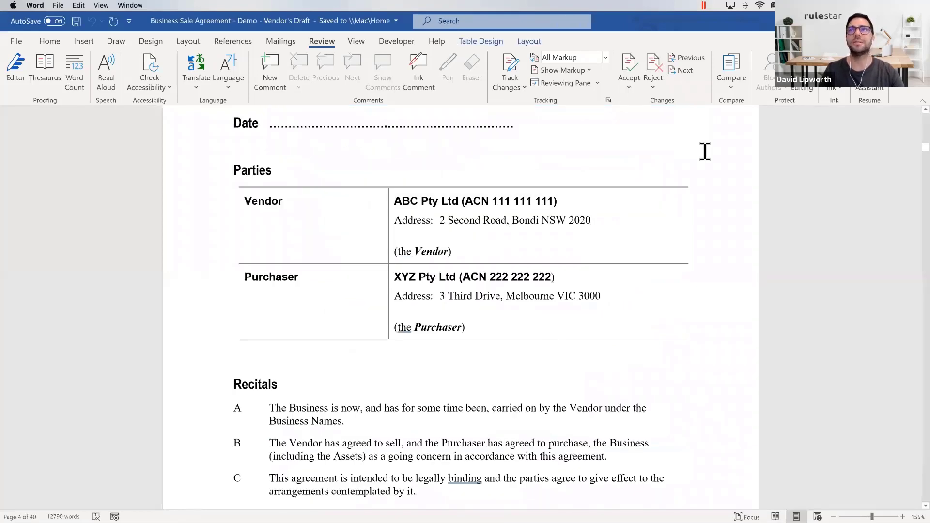
key(super+w)
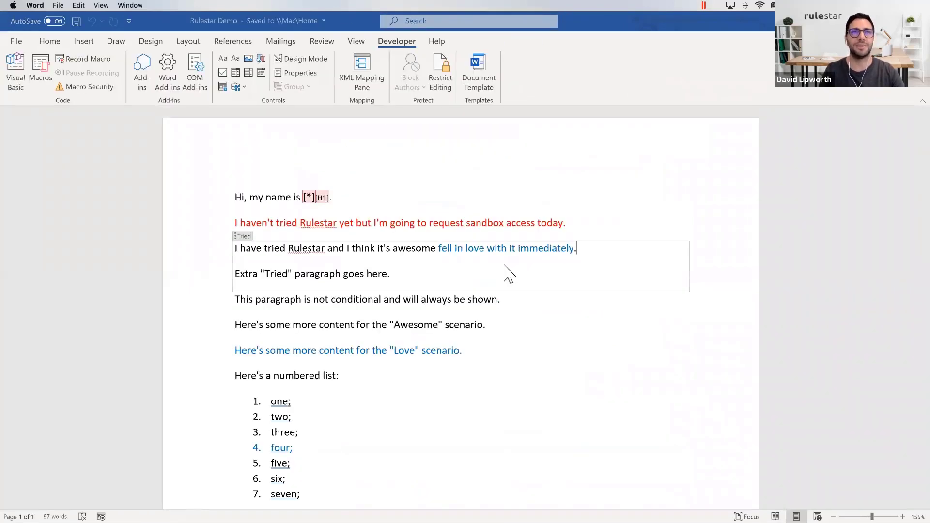
- Look through the Rulestar Demo document and inspect the content controls around the "haven't tried" and "have tried" paragraphs
click(797, 306)
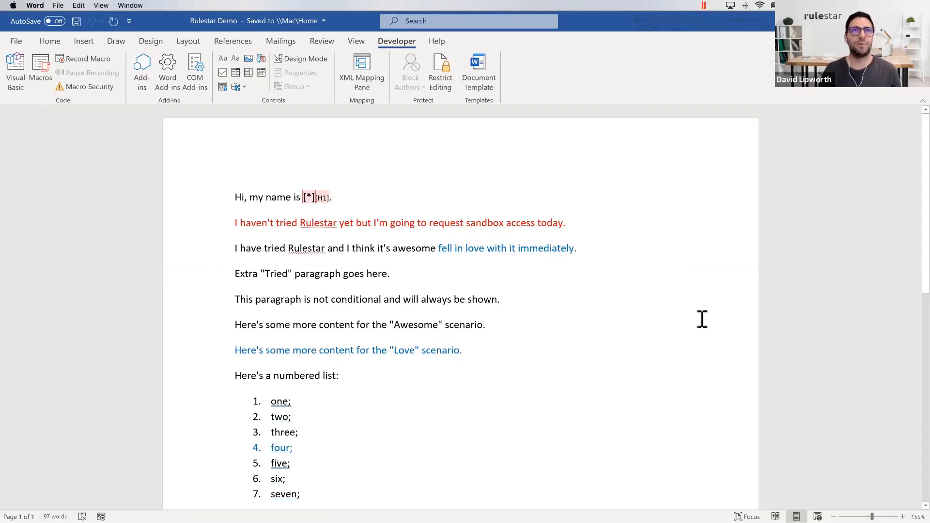
scroll(695, 319, down, 5)
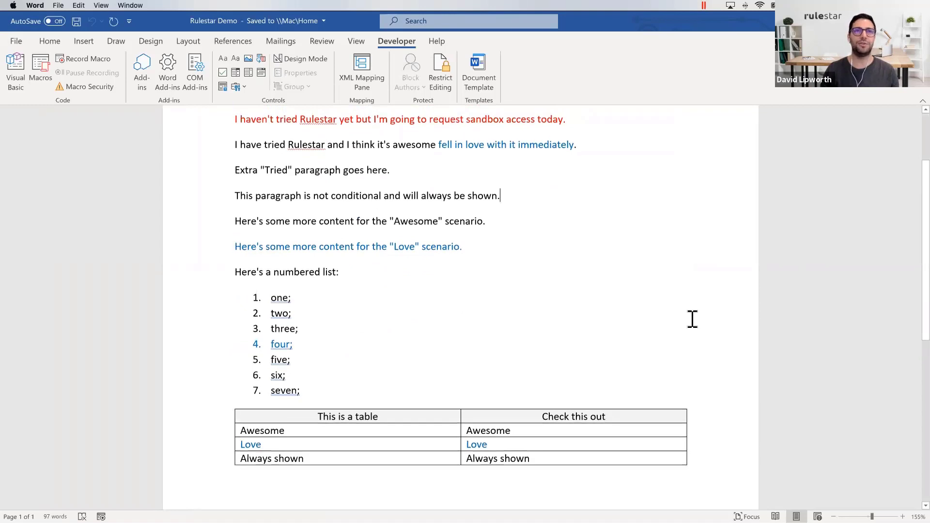
scroll(694, 318, up, 4)
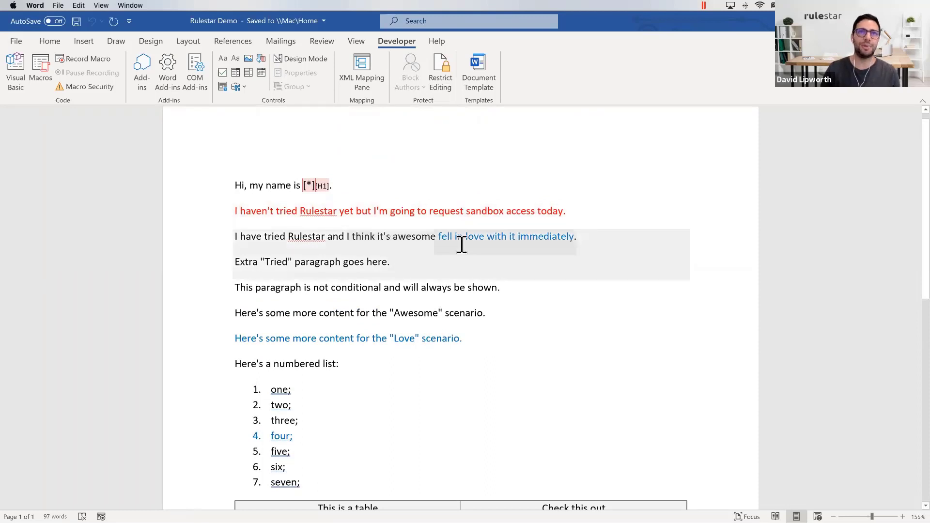
click(305, 214)
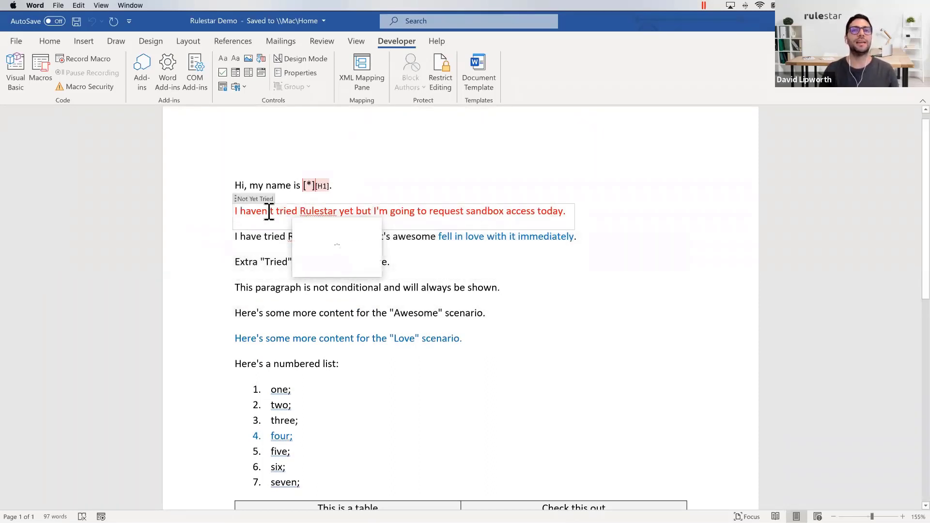
click(260, 252)
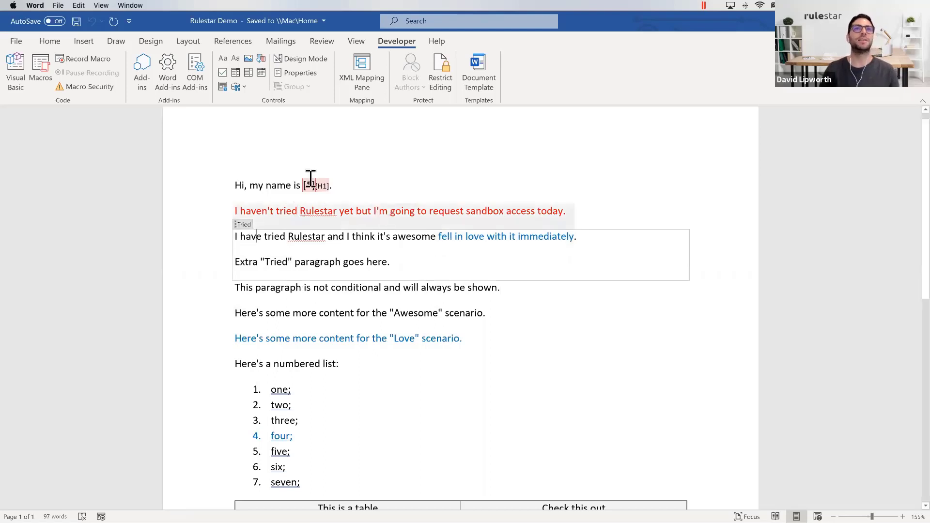
- Turn on Design Mode to show the content control tags, and select the Not Yet Tried control
click(303, 62)
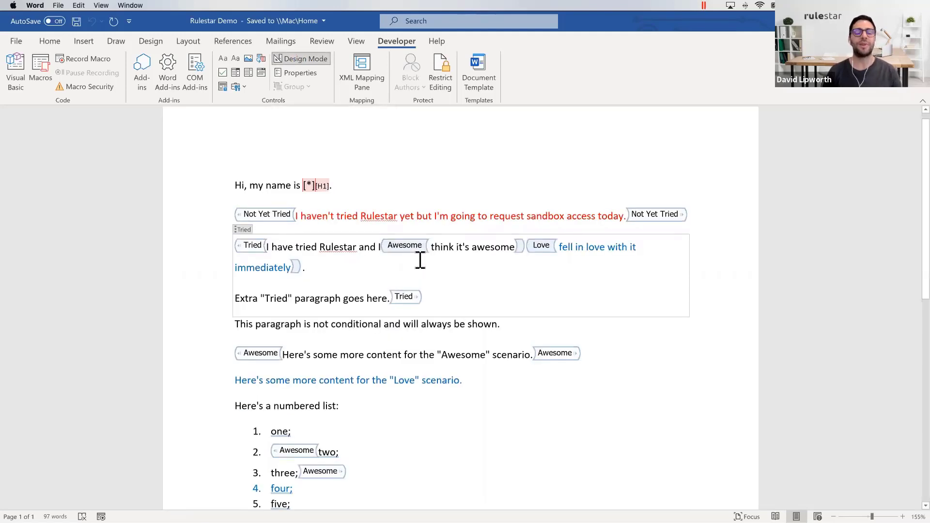
scroll(420, 260, up, 1)
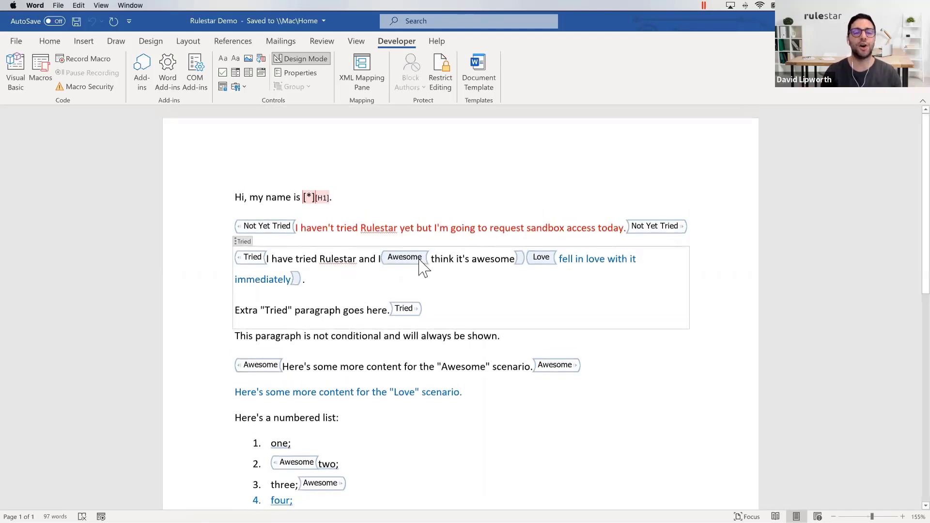
click(336, 229)
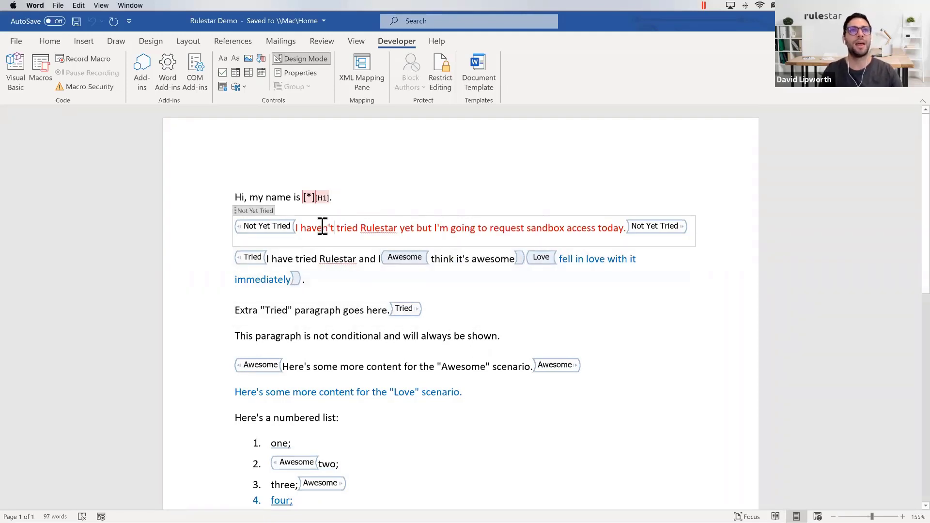
click(254, 211)
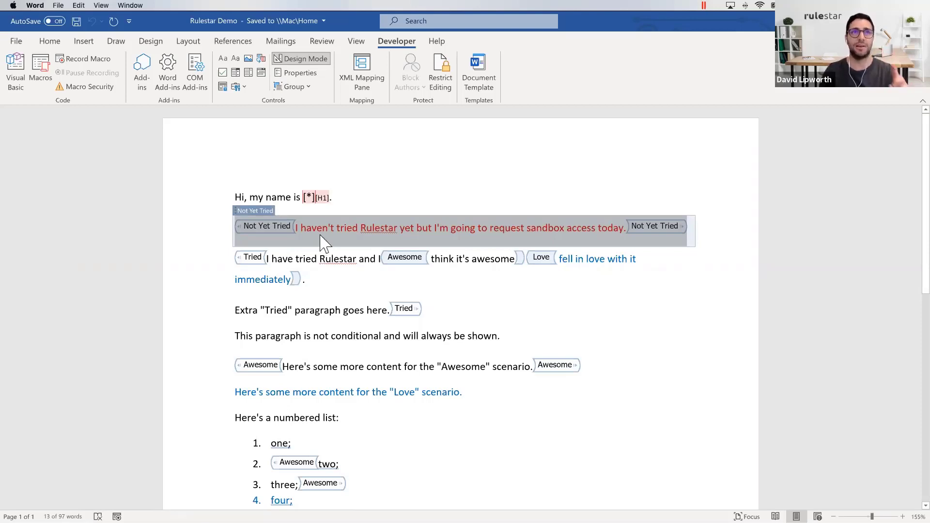
- Try moving the Tried content control above the Not Yet Tried paragraph, and undo the move
right_click(330, 259)
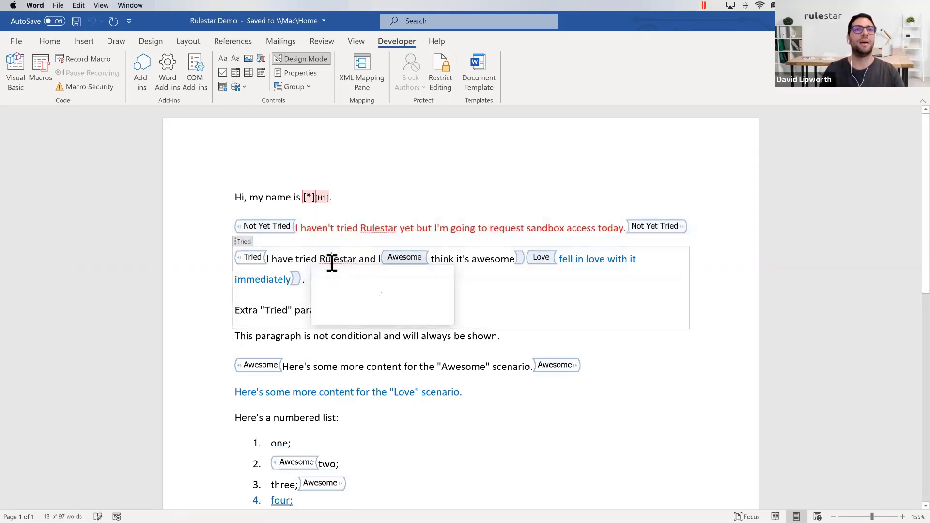
drag(247, 242, 245, 239)
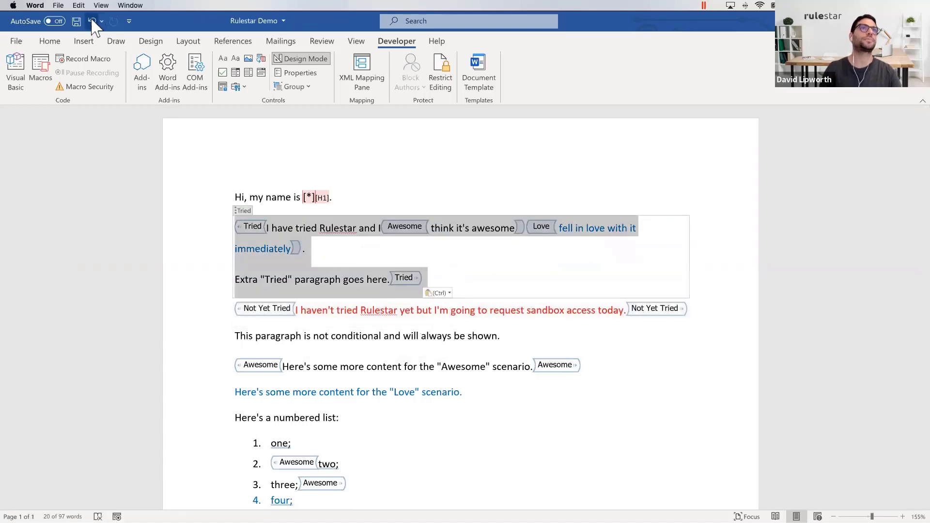
click(92, 21)
- Inspect the inline Awesome and Love content controls nested in the Tried paragraph, and the standalone Awesome paragraph's control
click(455, 257)
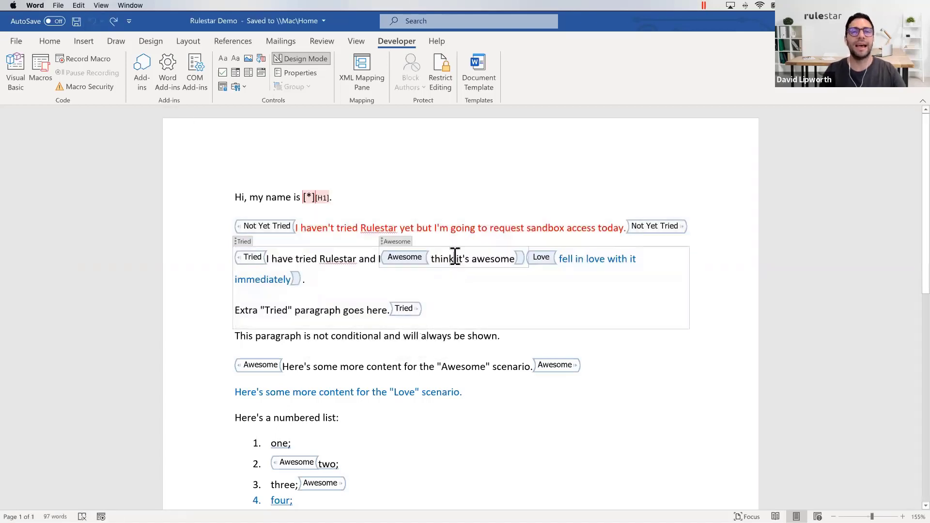
click(395, 241)
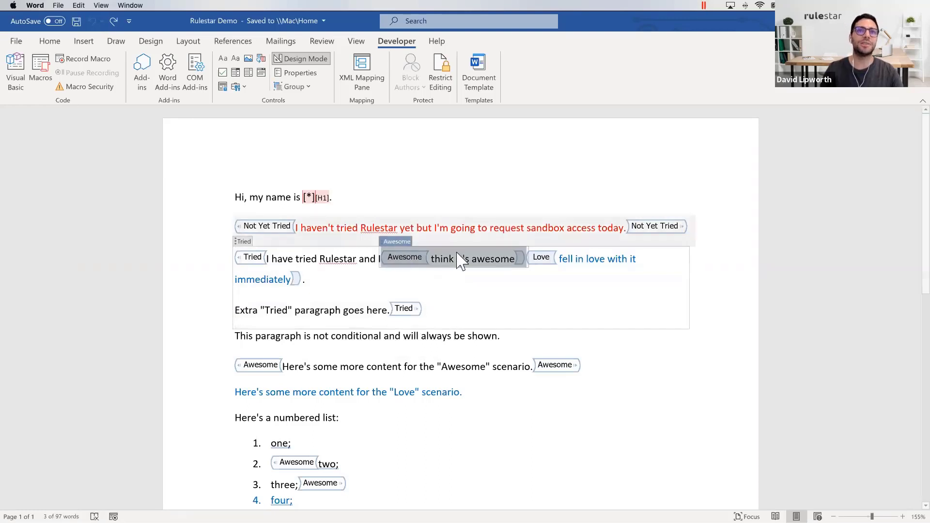
click(587, 259)
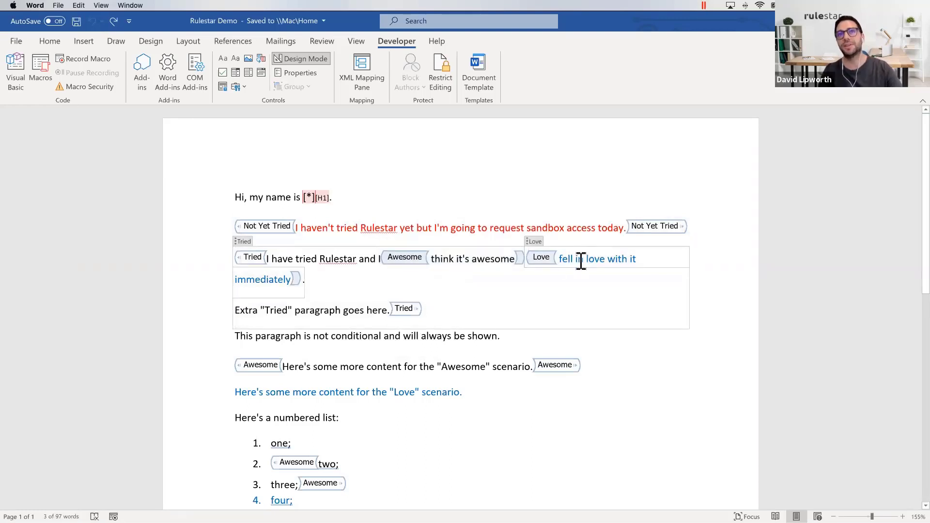
click(486, 260)
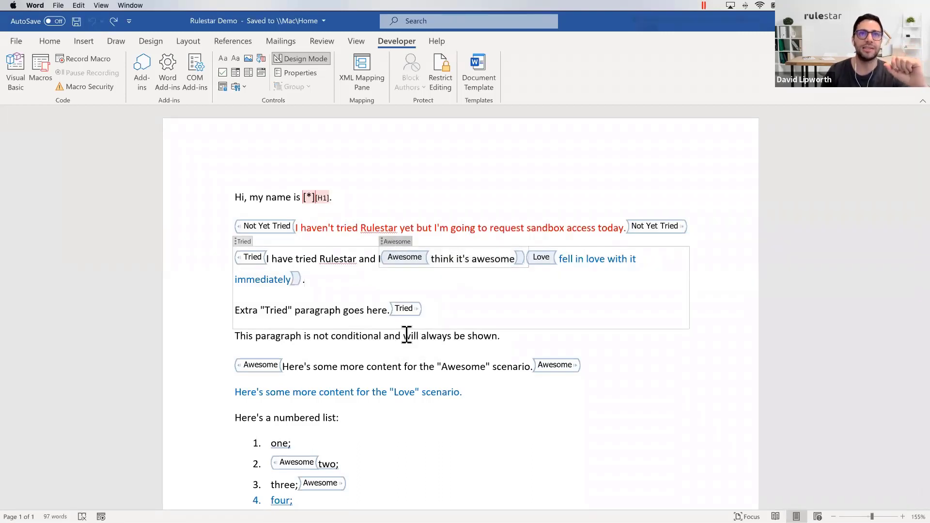
click(379, 371)
- Show the paragraph marks and other hidden formatting symbols in the document
scroll(379, 370, down, 2)
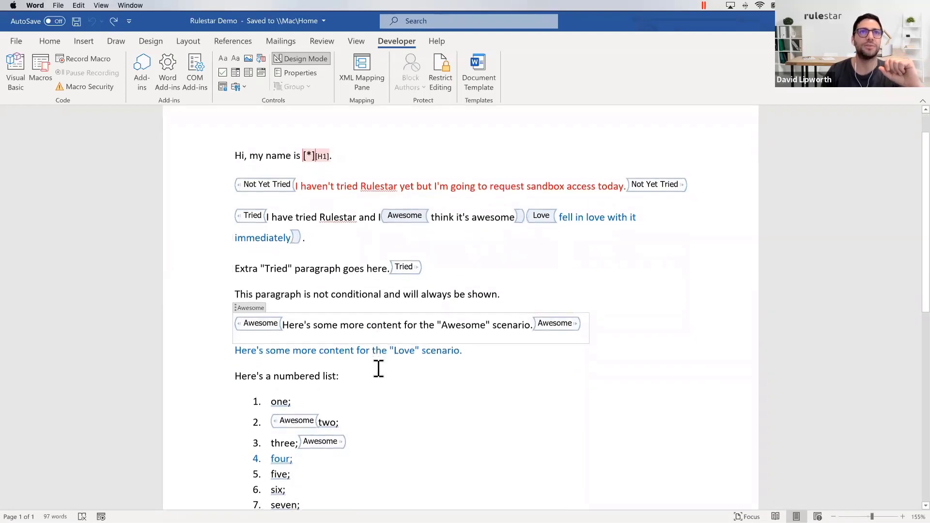
click(48, 42)
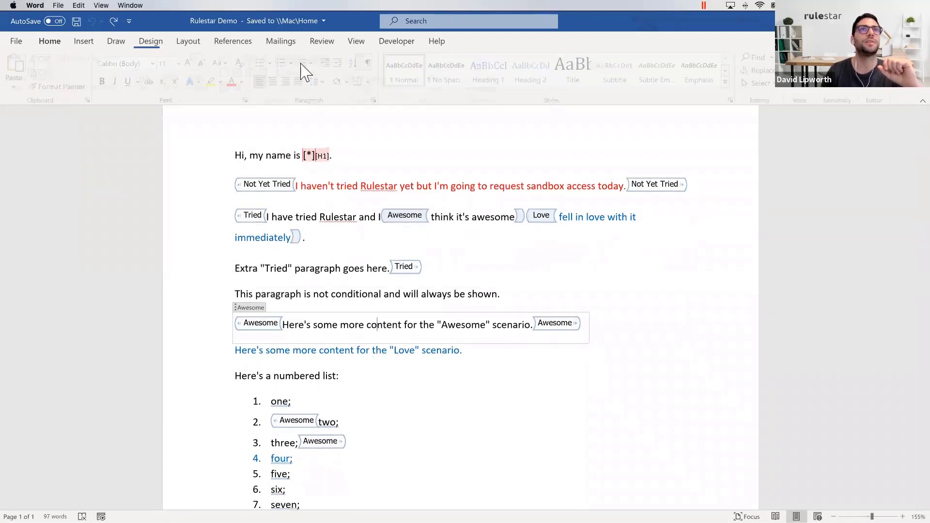
click(370, 63)
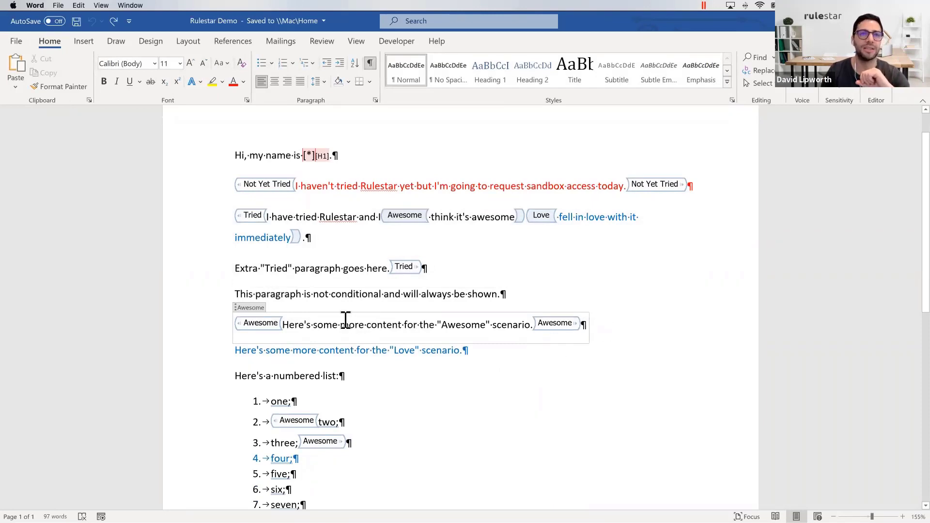
- Examine the Awesome content controls spanning list items two and three and the Awesome table row
scroll(345, 323, down, 3)
click(332, 337)
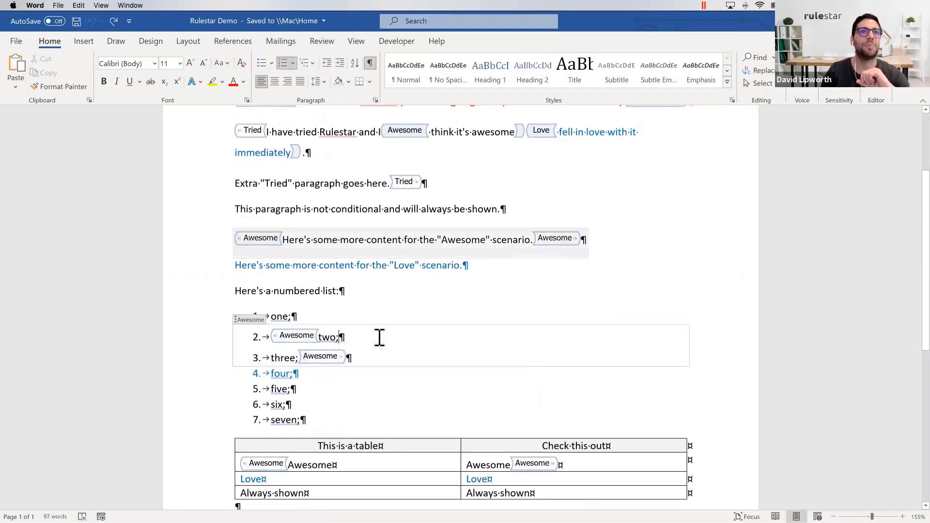
click(251, 320)
click(392, 341)
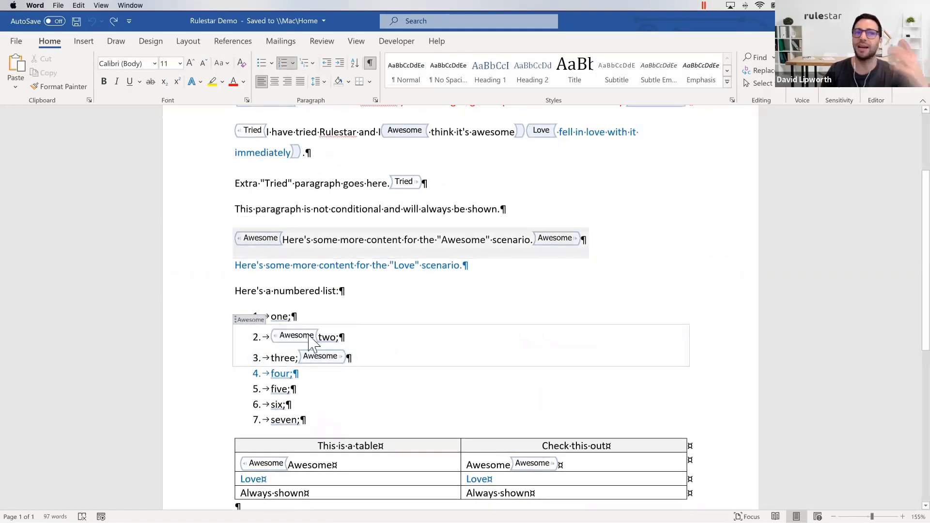
click(351, 463)
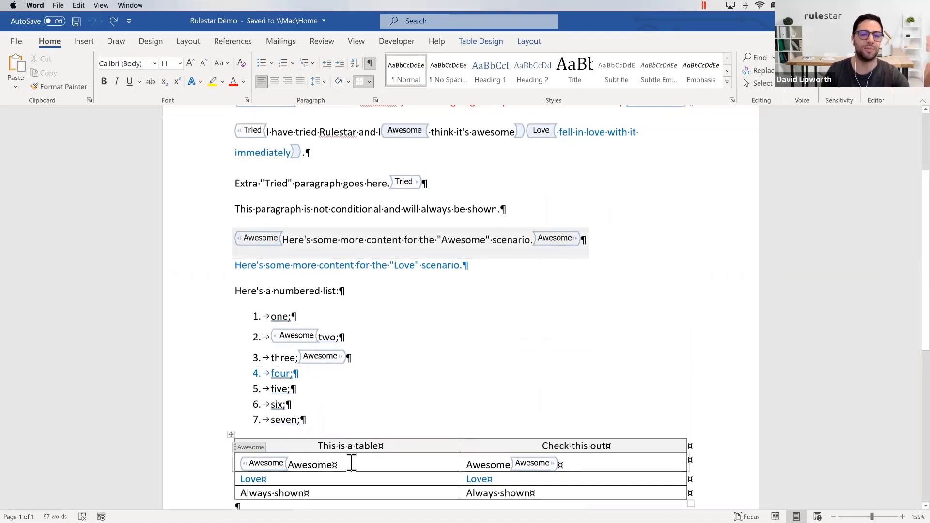
scroll(442, 425, up, 5)
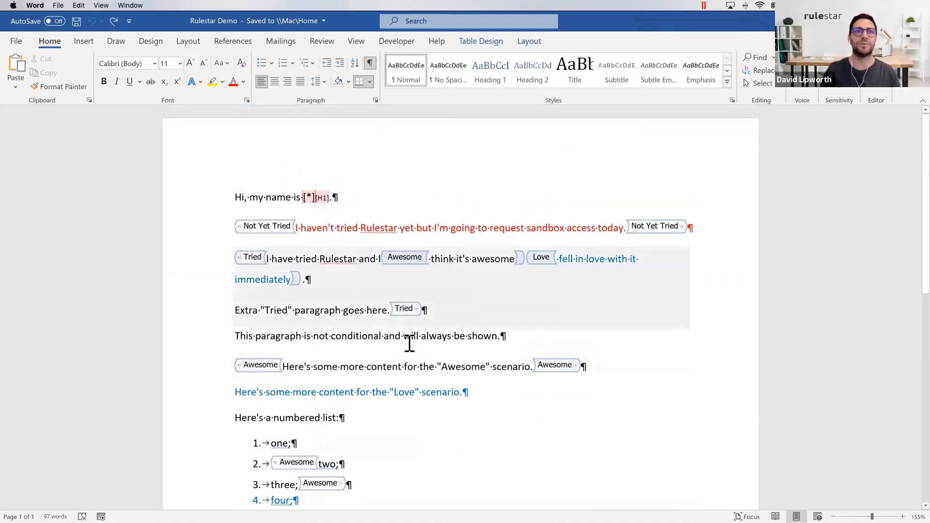
- Inspect the inline Love content control, and review the blue "Love" scenario paragraph, list item and table row below
click(588, 258)
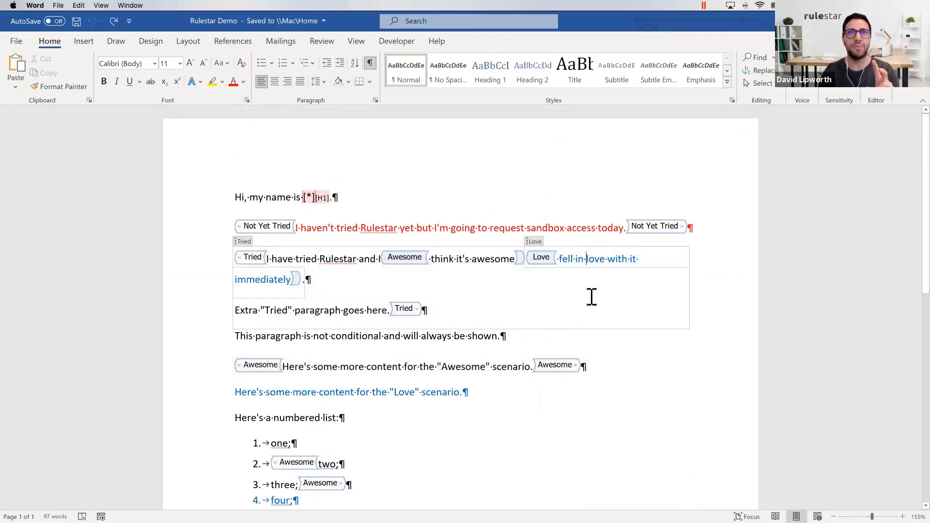
click(541, 257)
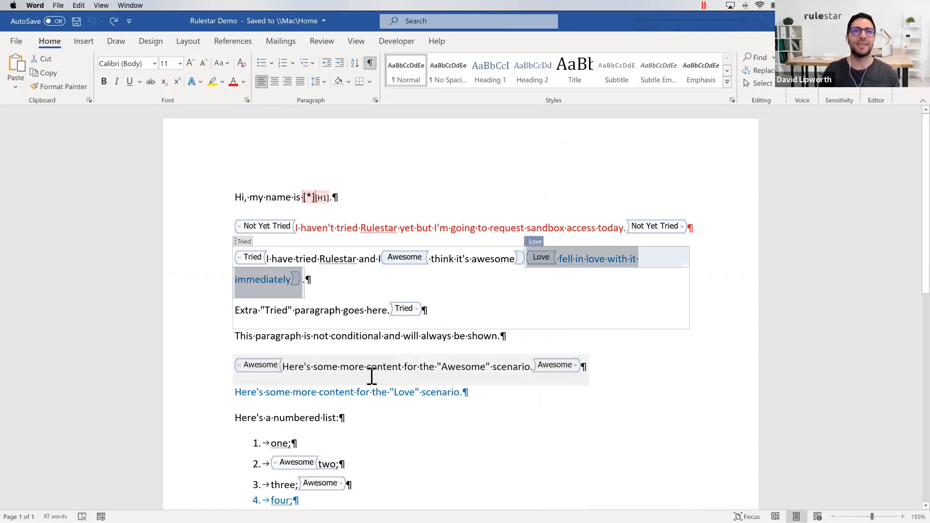
click(373, 390)
scroll(374, 386, down, 5)
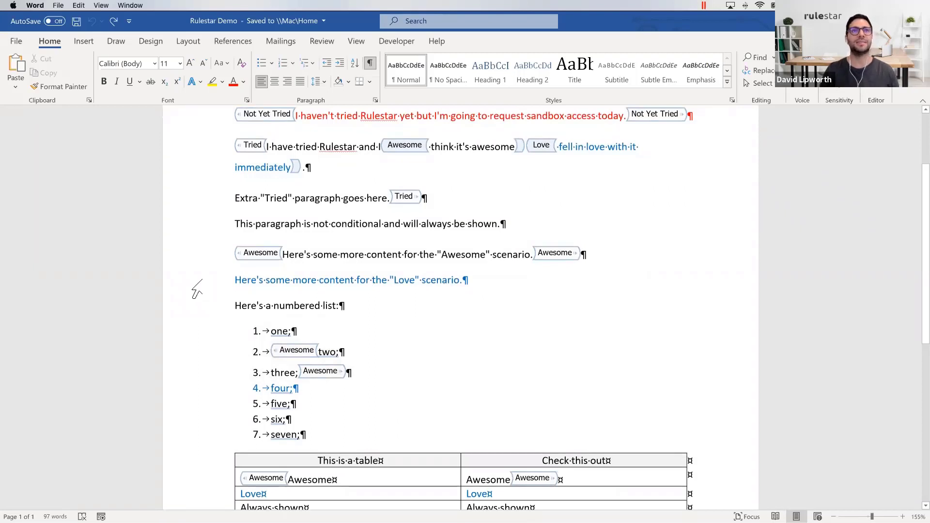
- Wrap the blue "Love" scenario paragraph in a rich text content control titled Love
click(197, 289)
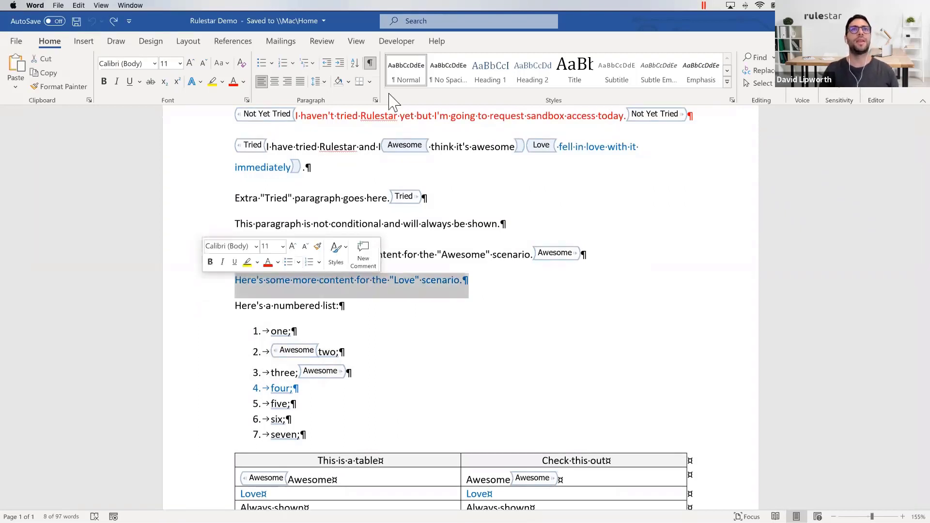
click(391, 46)
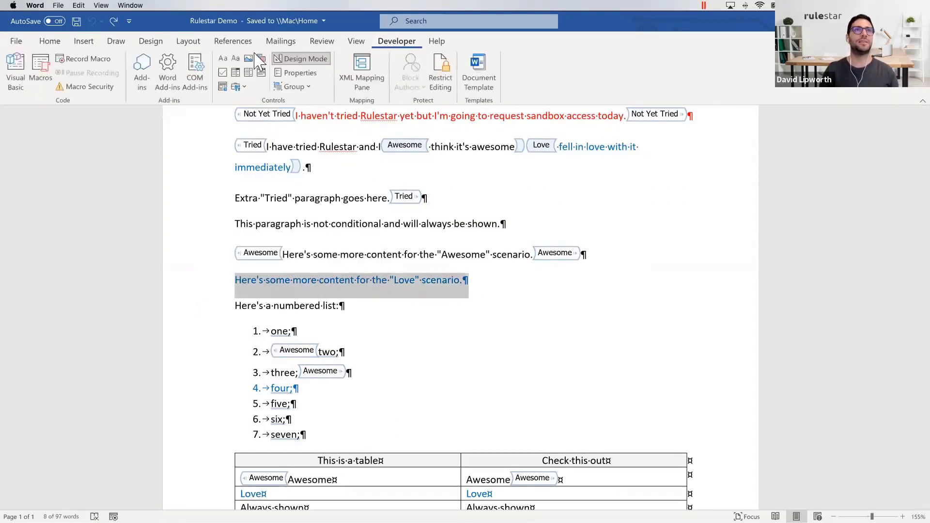
click(222, 59)
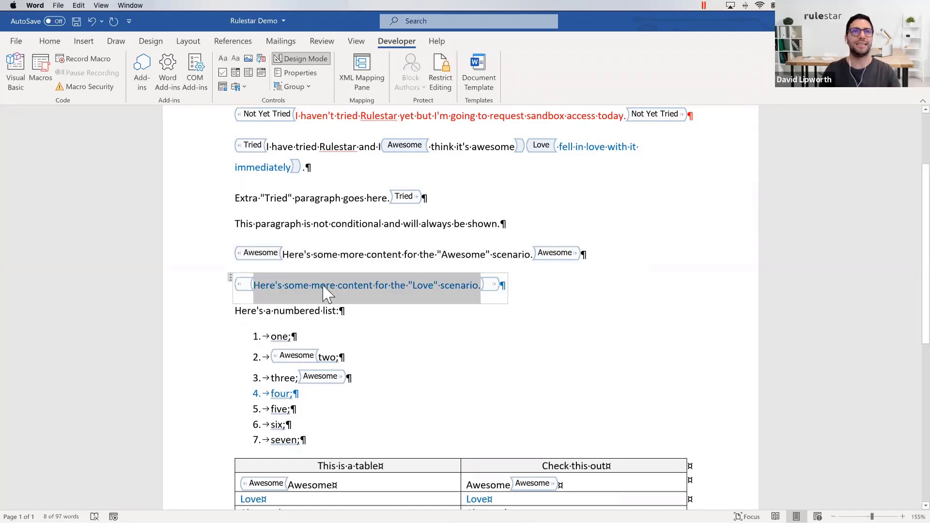
click(326, 289)
click(284, 289)
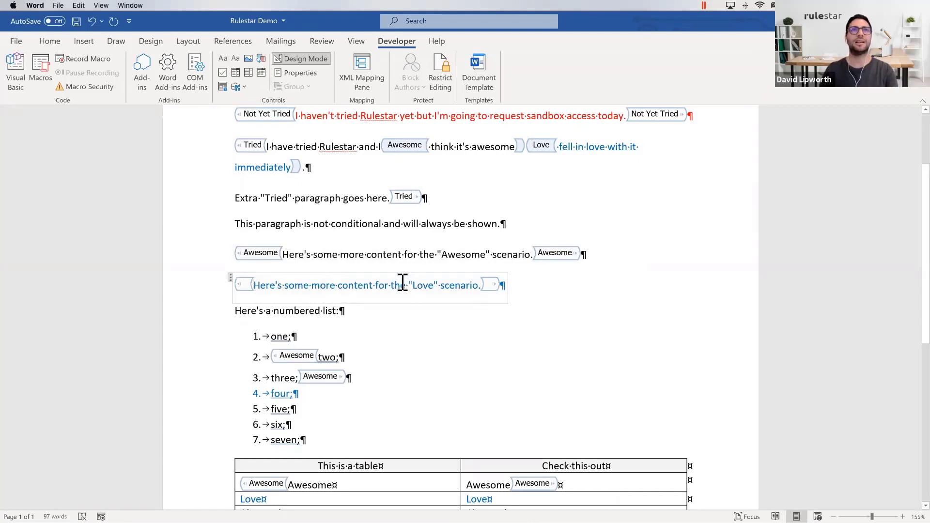
click(301, 72)
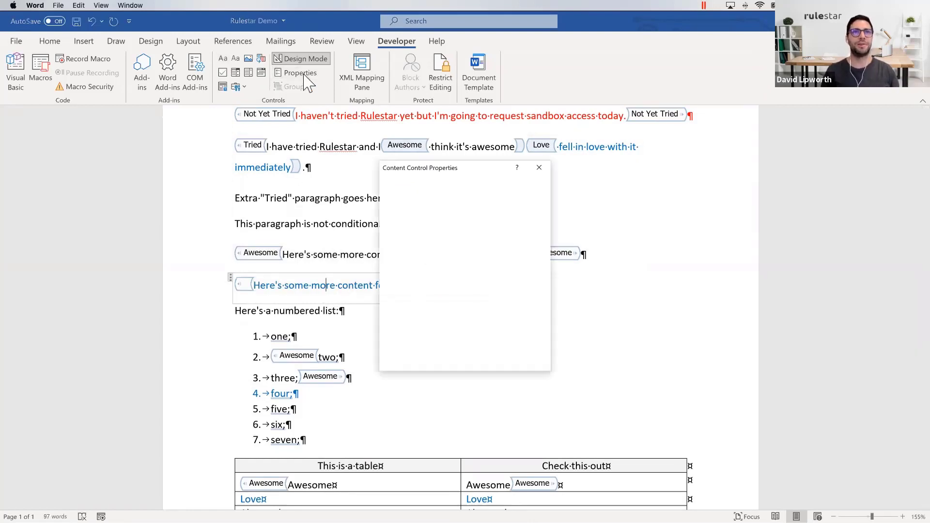
key(Return)
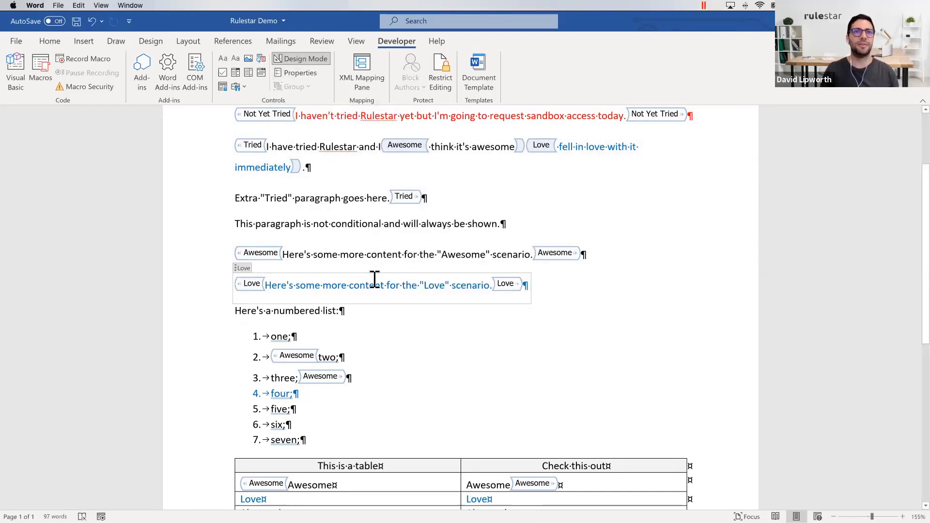
- Wrap numbered list item four in a rich text content control titled Love
click(586, 147)
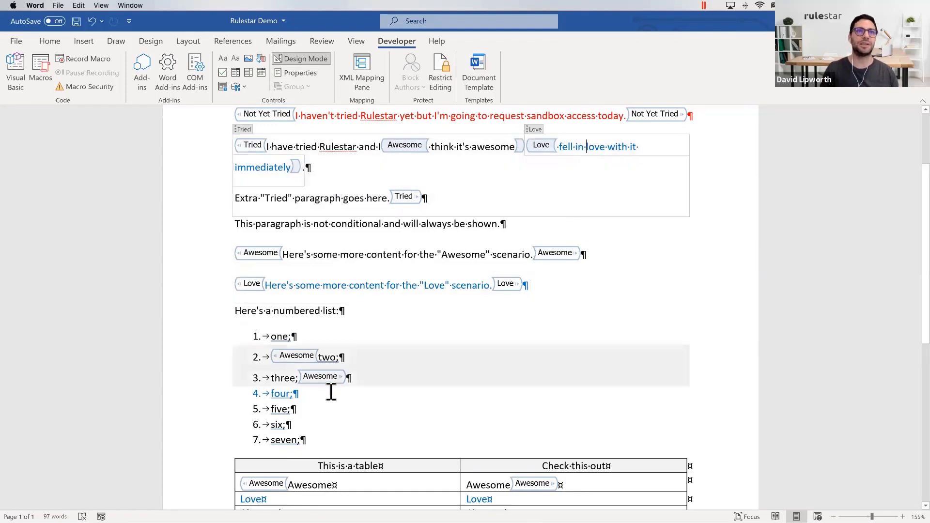
click(208, 398)
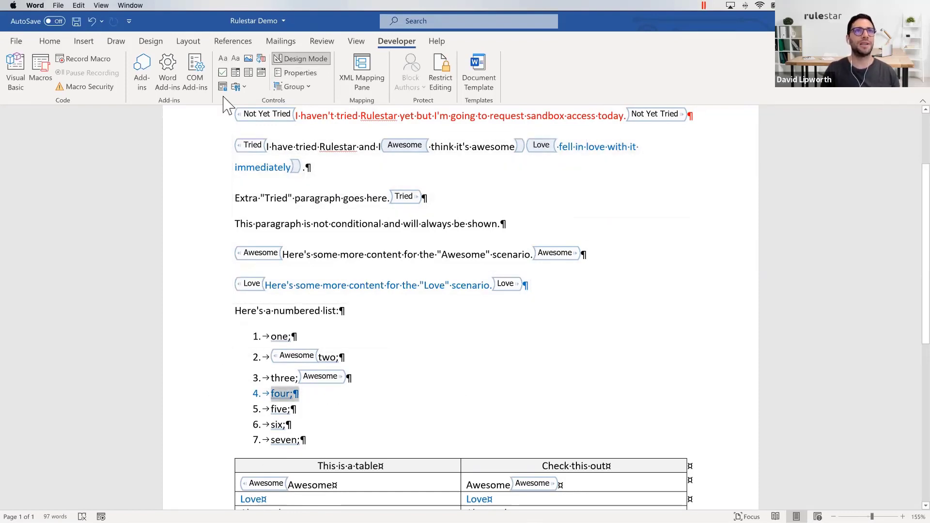
click(222, 59)
click(296, 73)
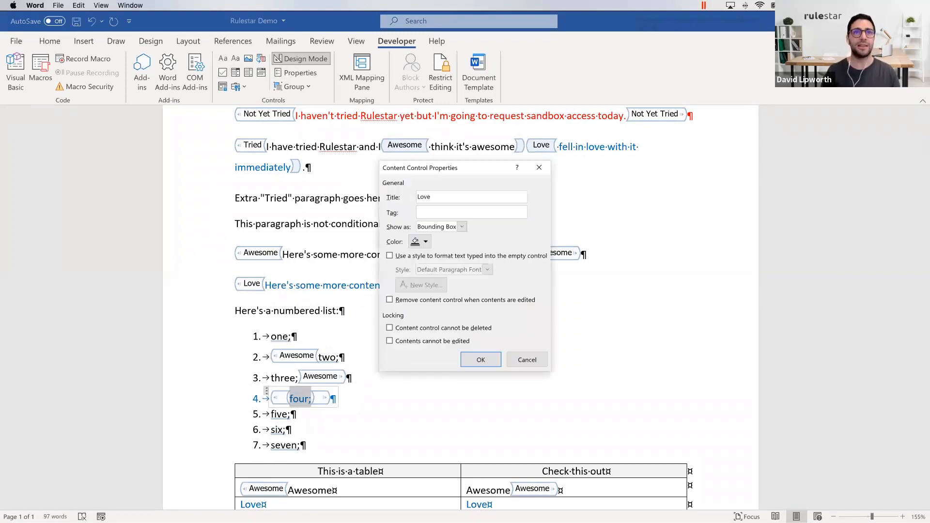
key(Return)
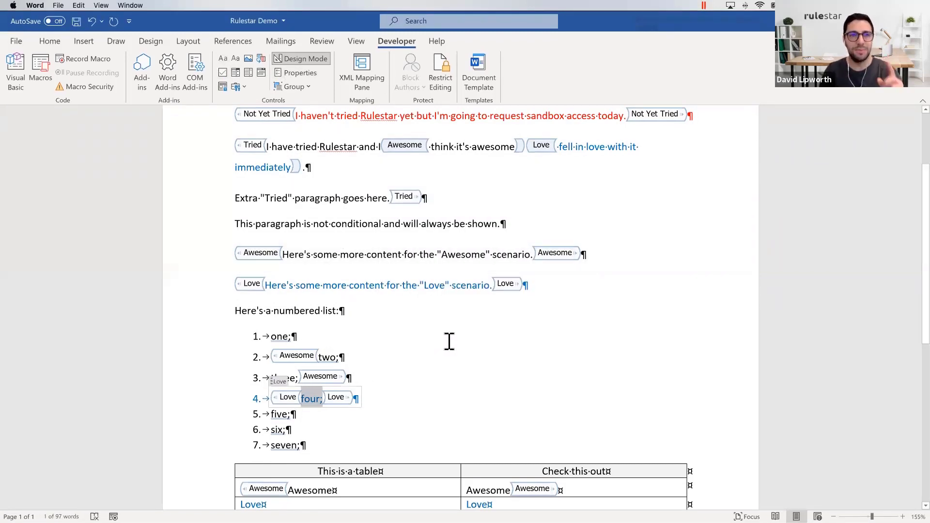
- Wrap the Love row of the table in a rich text content control titled Love
scroll(437, 348, down, 3)
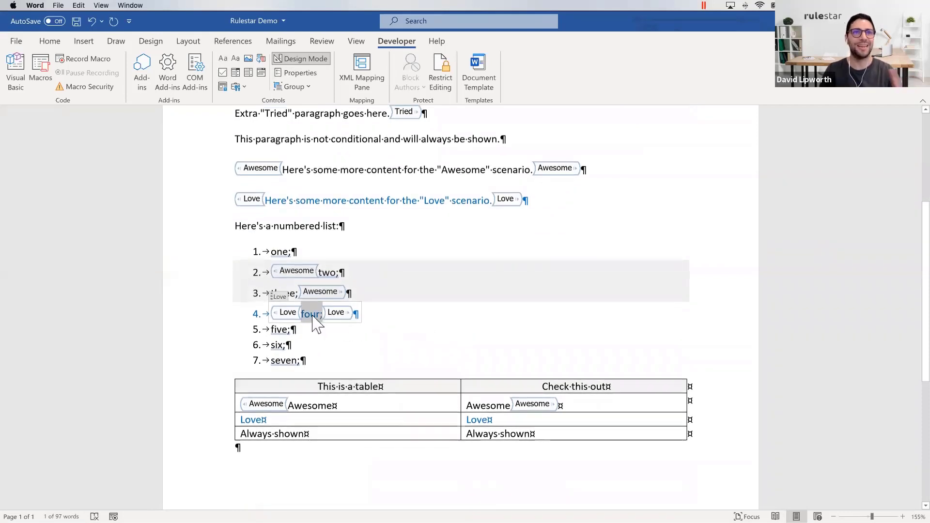
click(297, 420)
click(200, 423)
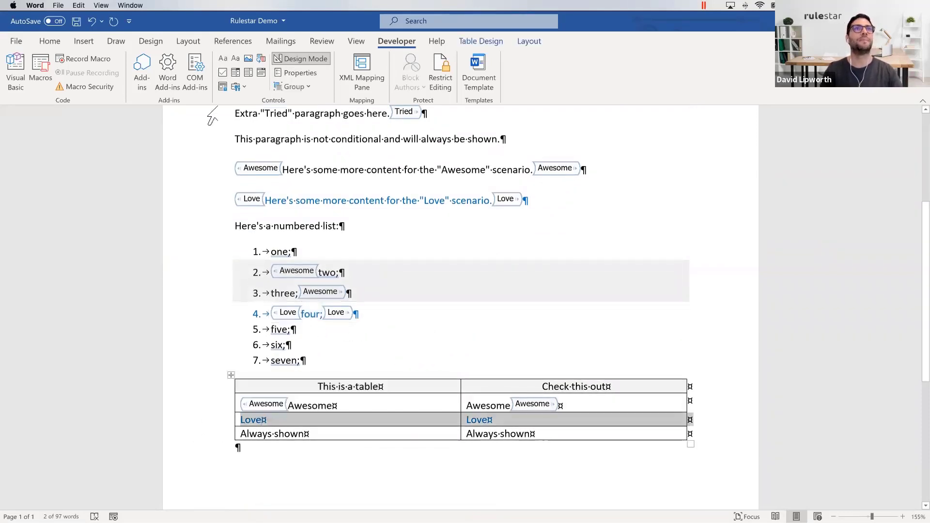
click(222, 59)
click(293, 72)
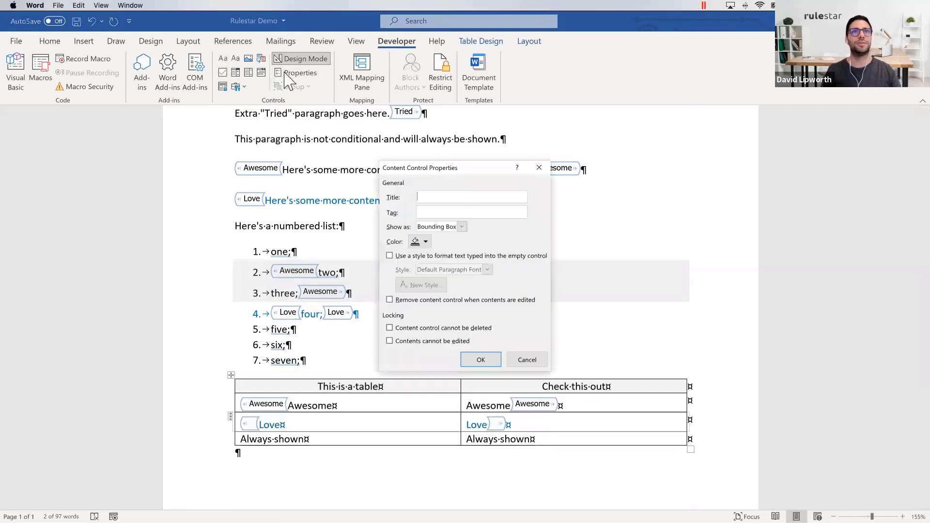
text(ove)
key(Return)
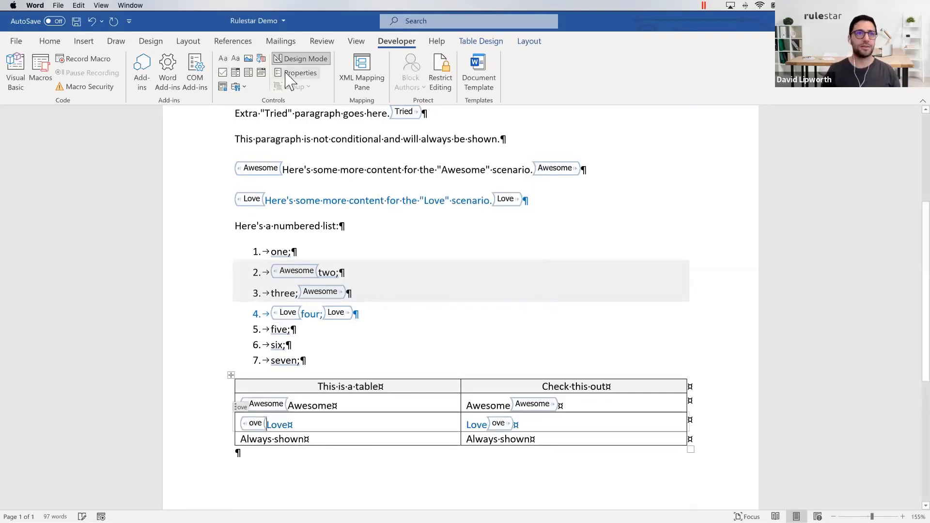
click(286, 73)
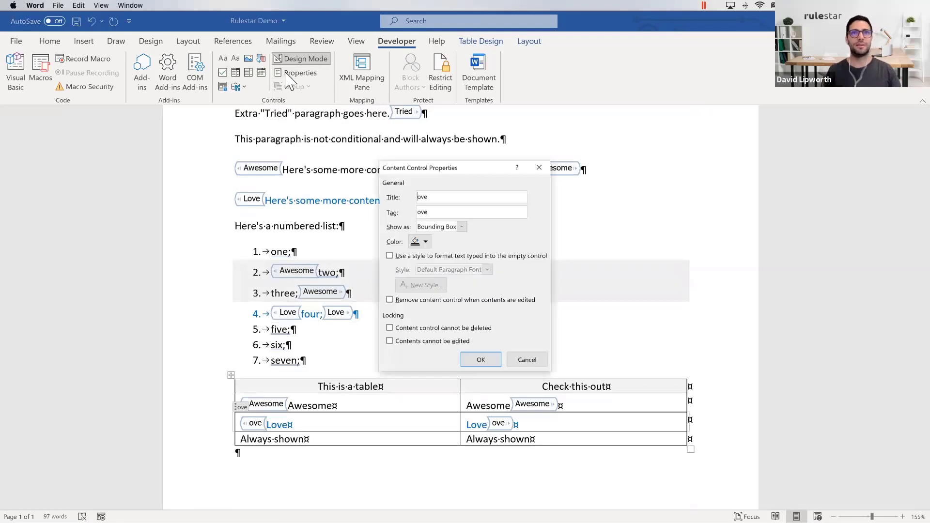
text(Love)
key(Return)
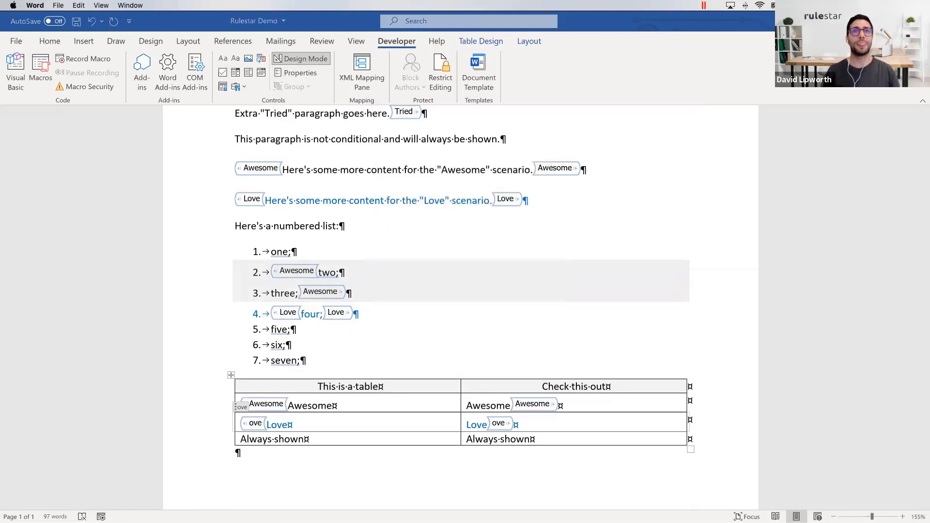
- Save the marked-up template and quit Word to return to the Rulestar form builder in Chrome
click(262, 139)
key(super+s)
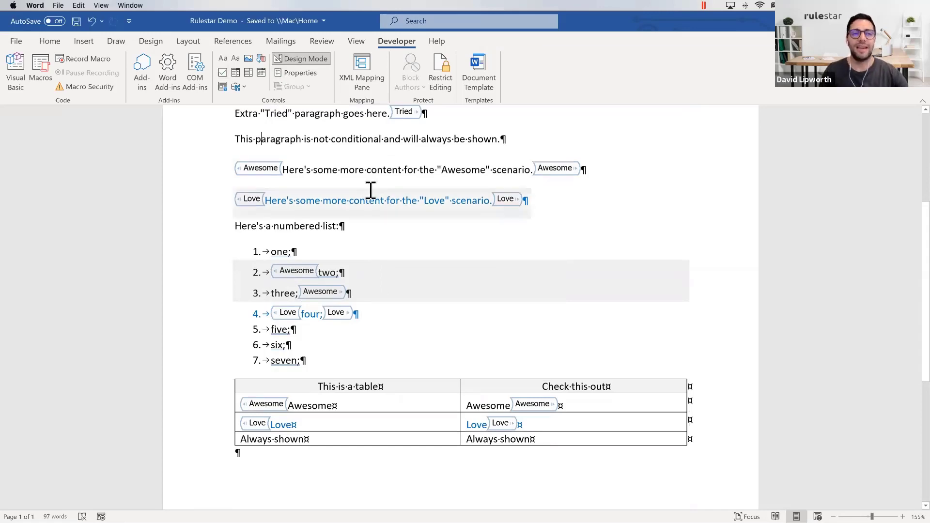
scroll(496, 227, up, 5)
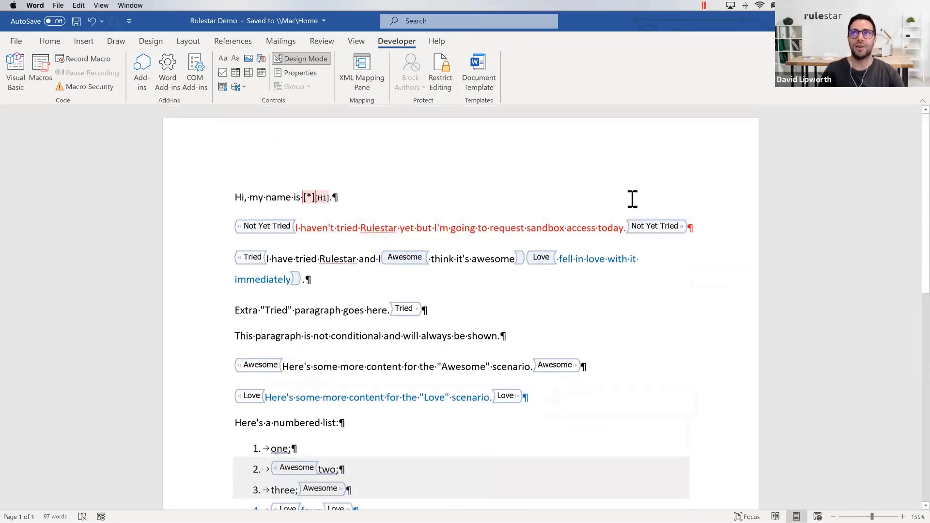
key(super+q)
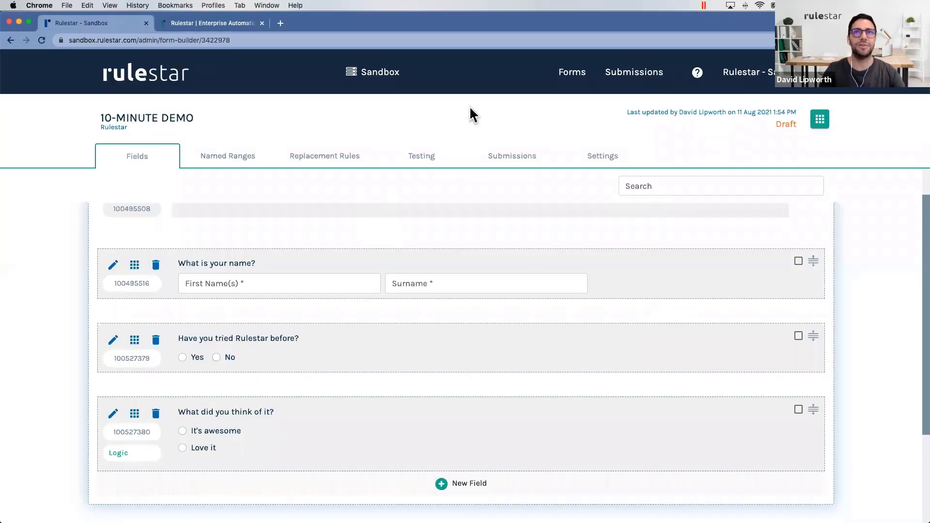
- Upload the updated Rulestar Demo.docx as the document template of the 10-MINUTE DEMO form
click(599, 155)
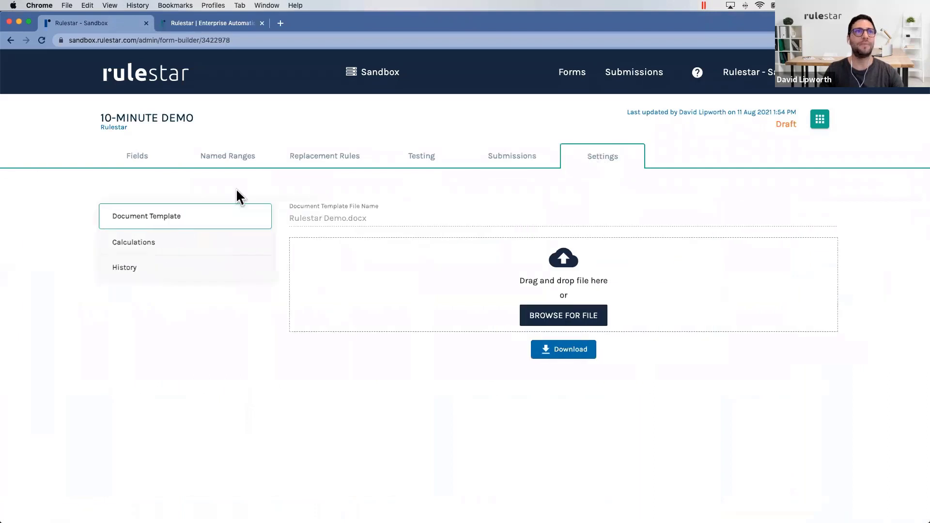
click(543, 317)
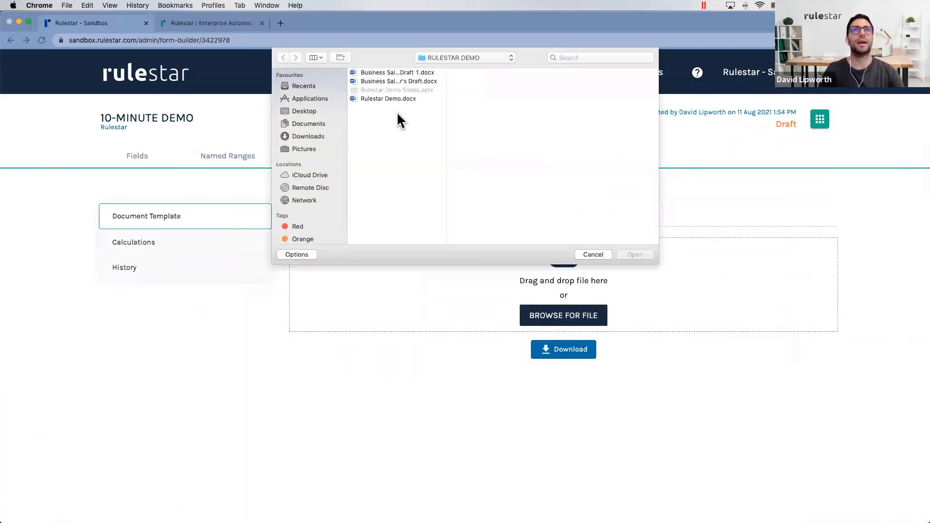
double_click(386, 98)
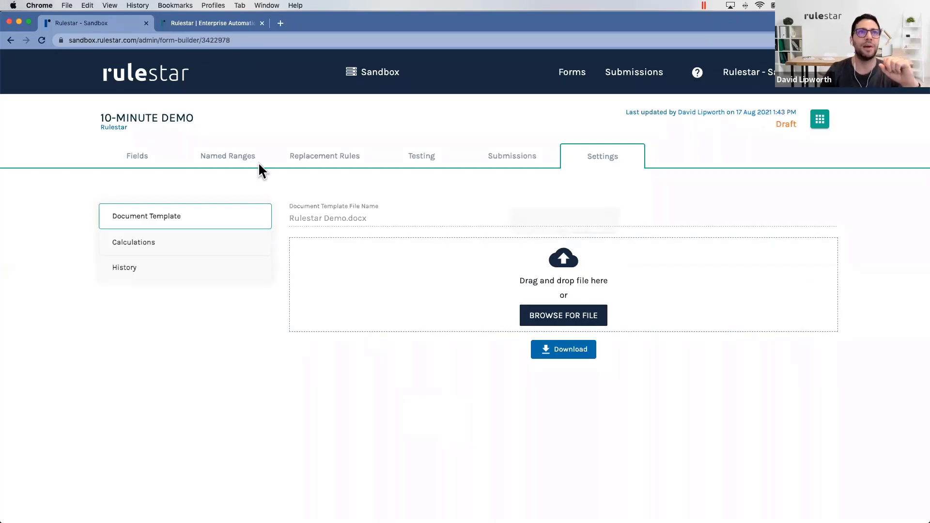
- Start a new named range with the name Not Yet Tried
click(218, 155)
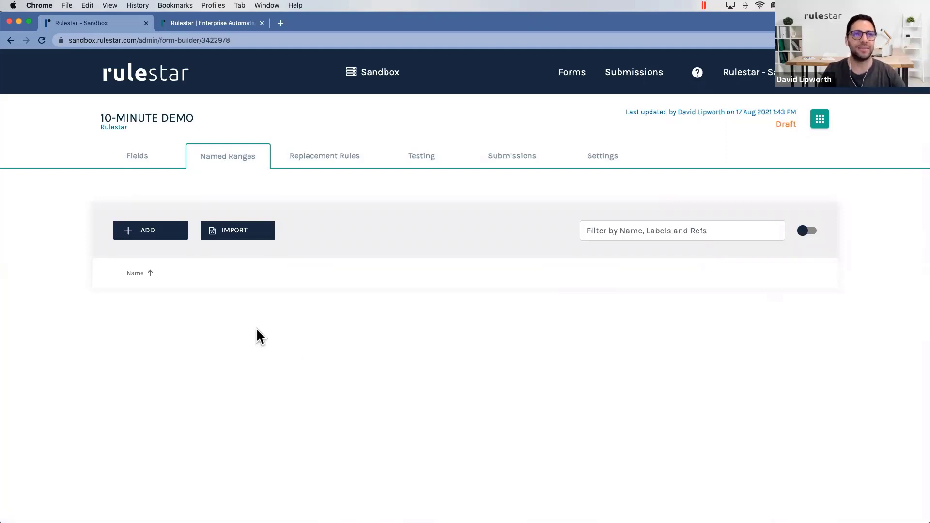
click(146, 231)
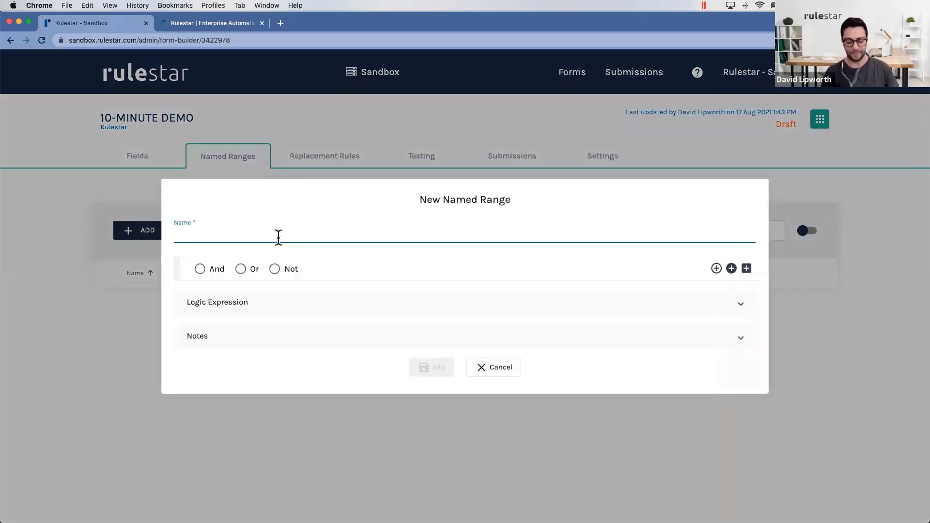
text(Not)
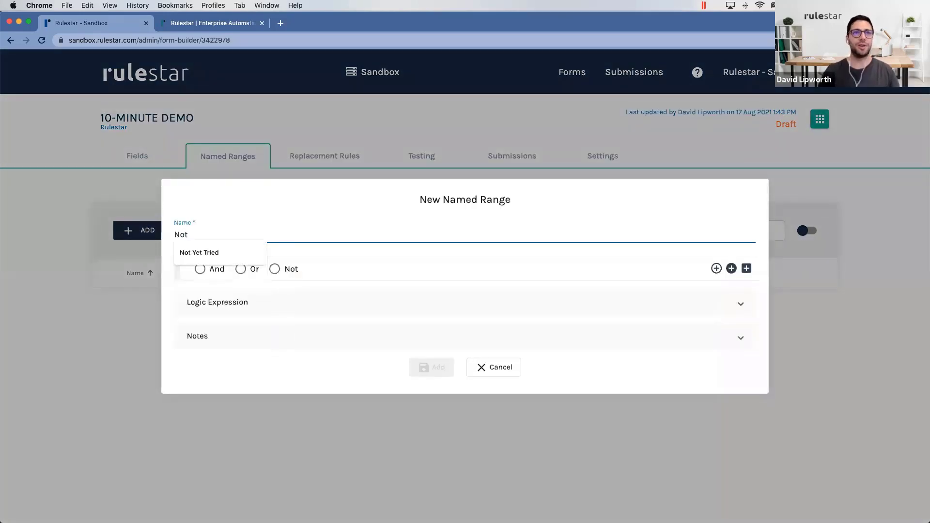
click(230, 253)
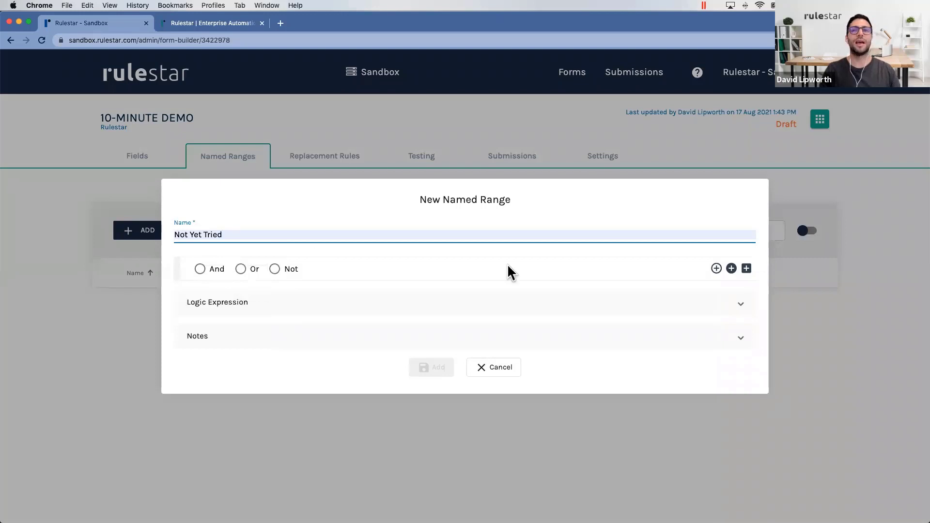
- Add the condition "Have you tried Rulestar before?" = No to the Not Yet Tried range and save it
click(716, 269)
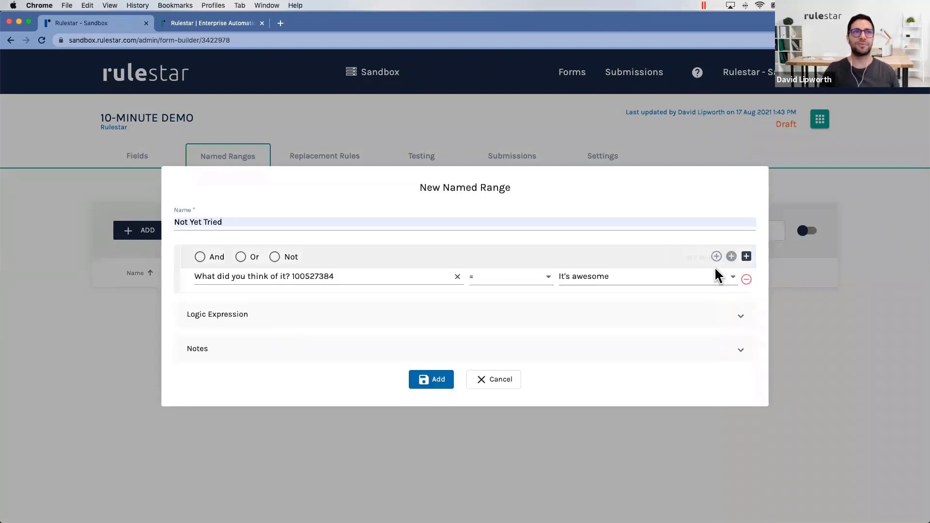
click(312, 276)
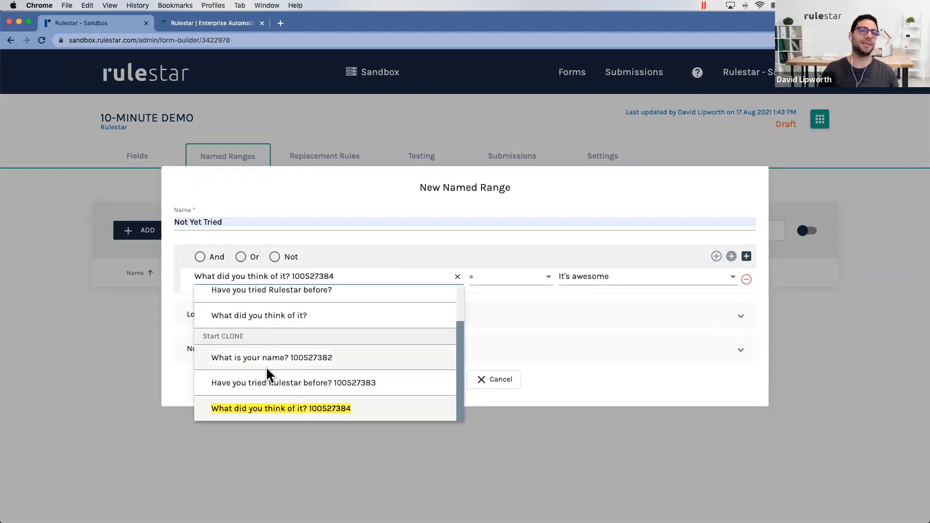
scroll(257, 356, up, 2)
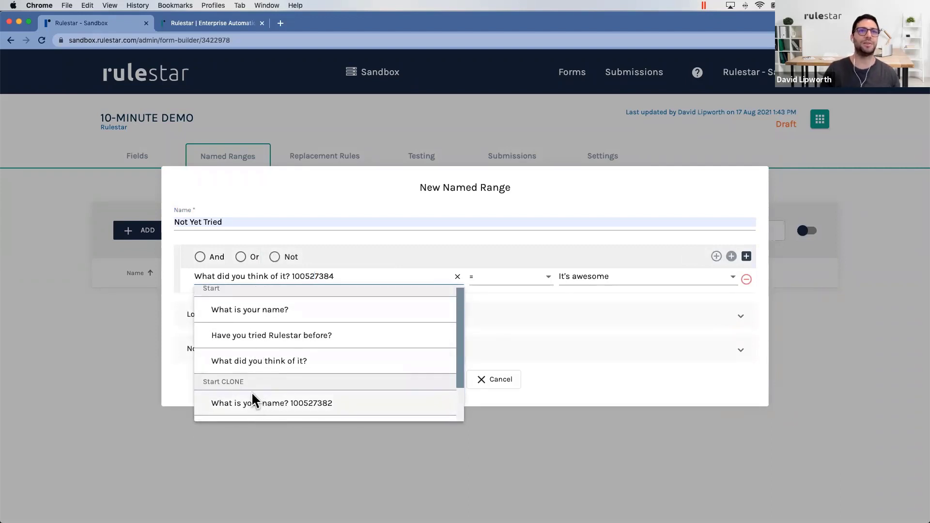
scroll(252, 392, up, 1)
scroll(252, 391, down, 1)
scroll(252, 392, up, 1)
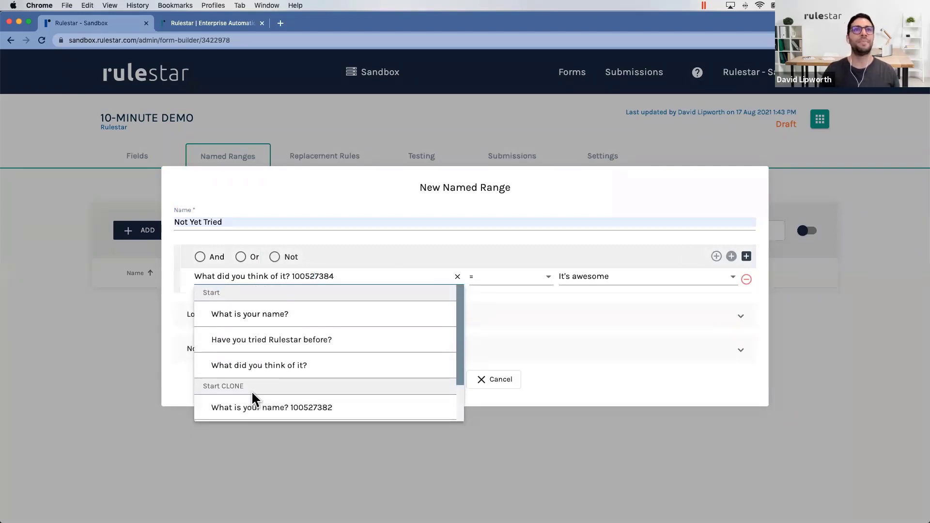
click(265, 339)
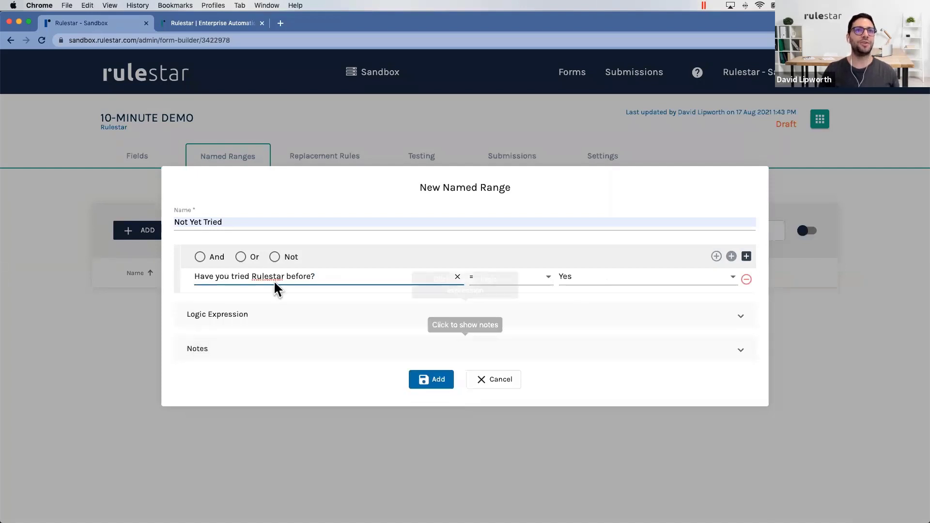
click(576, 276)
click(564, 300)
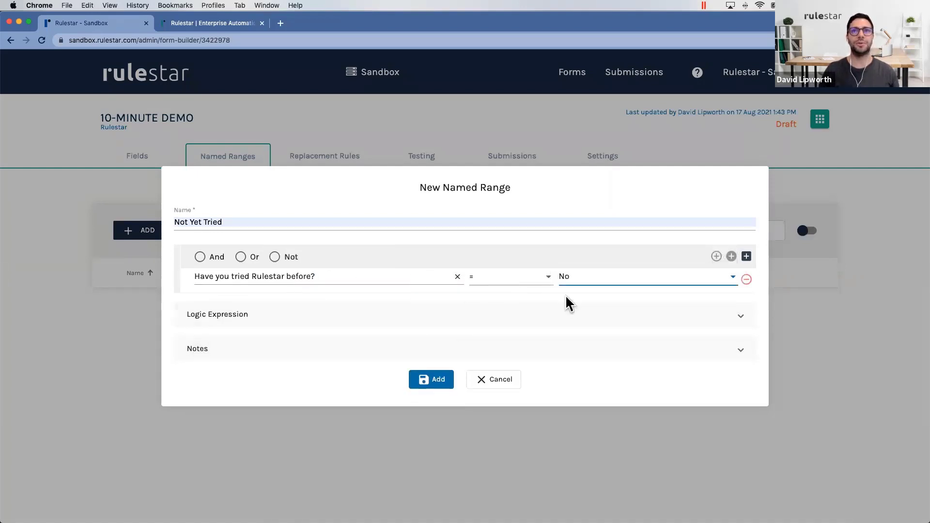
click(434, 381)
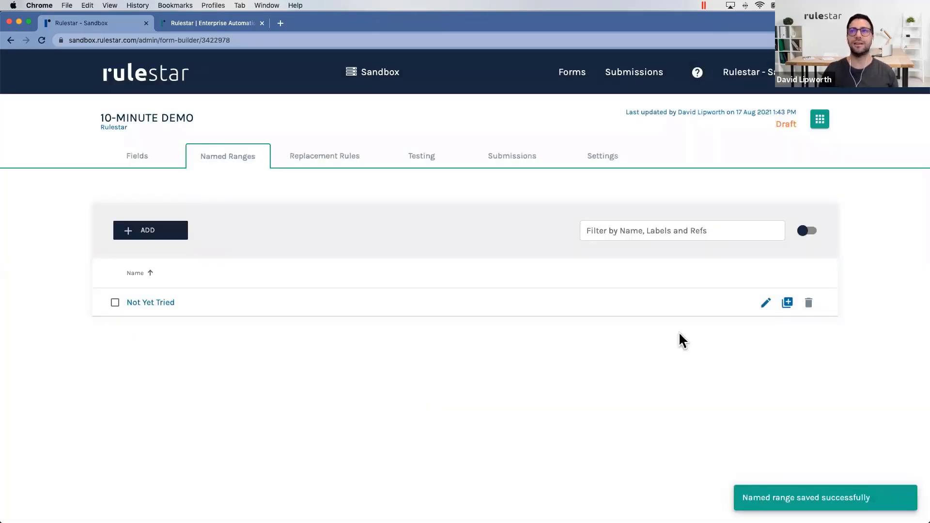
- Clone the Not Yet Tried range as Tried, set its "Have you tried Rulestar before?" condition to Yes, and save it
click(787, 305)
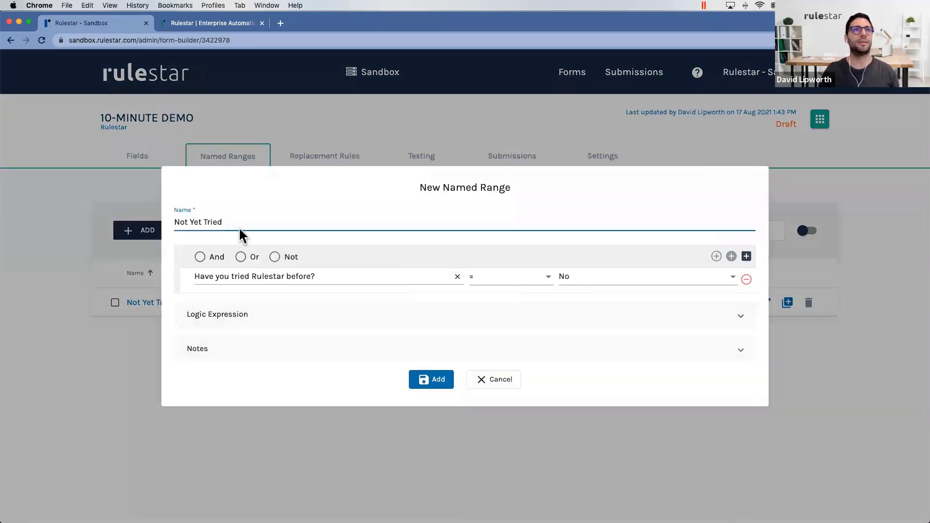
drag(244, 225, 155, 231)
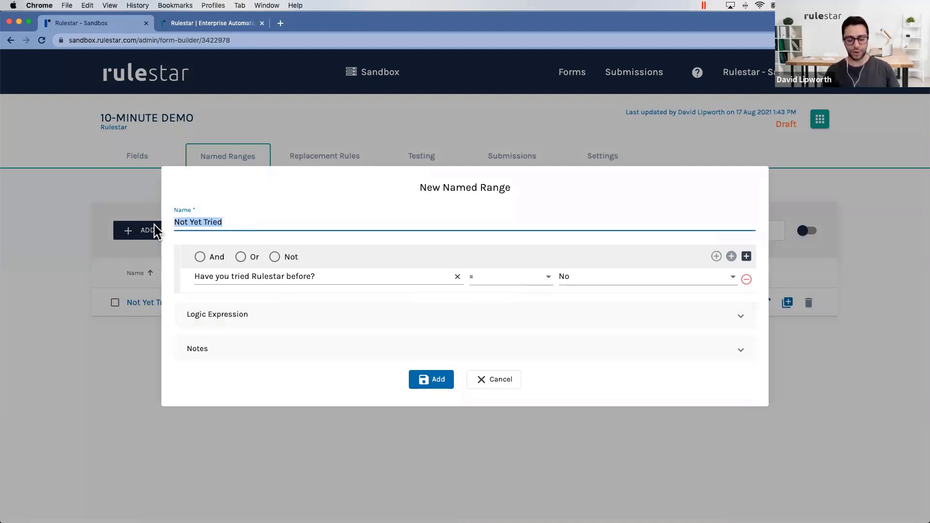
text(Tried)
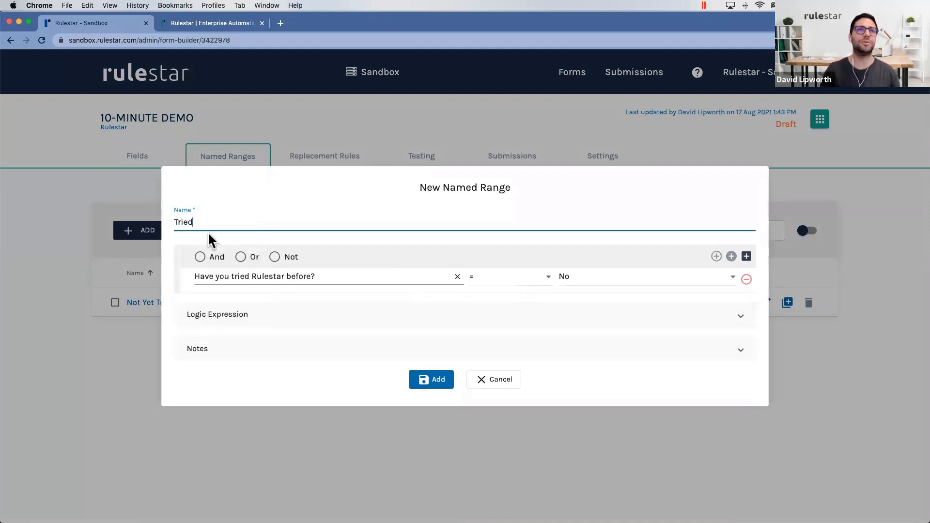
click(607, 277)
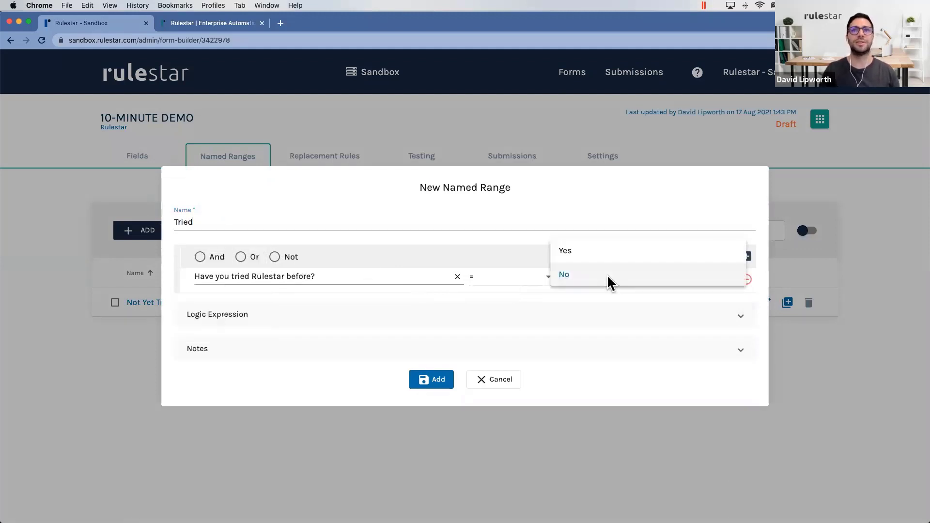
click(581, 253)
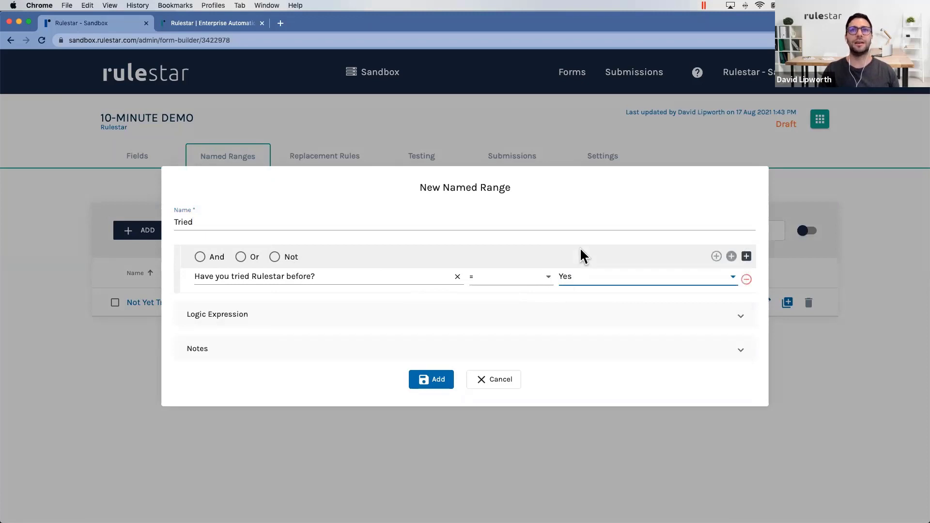
click(428, 378)
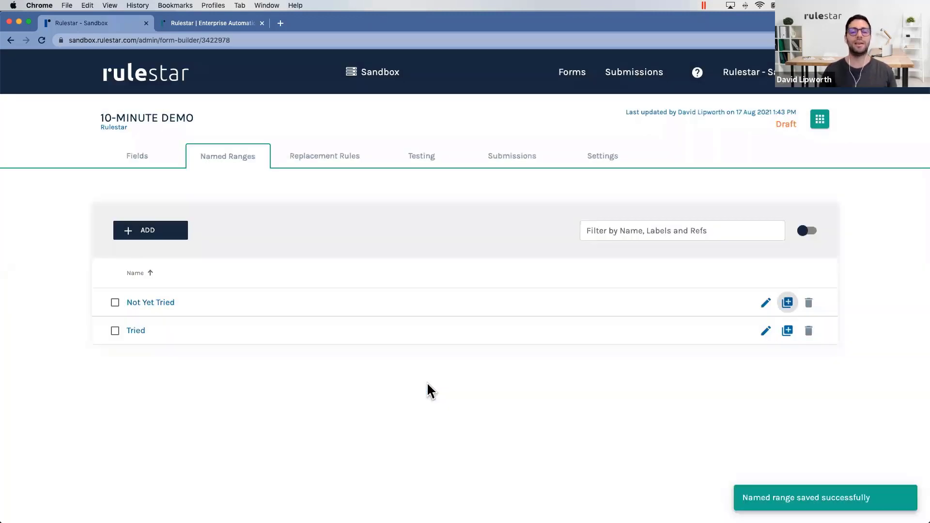
- Add a named range called Awesome with the condition "What did you think of it?" = It's awesome, and save it
click(144, 230)
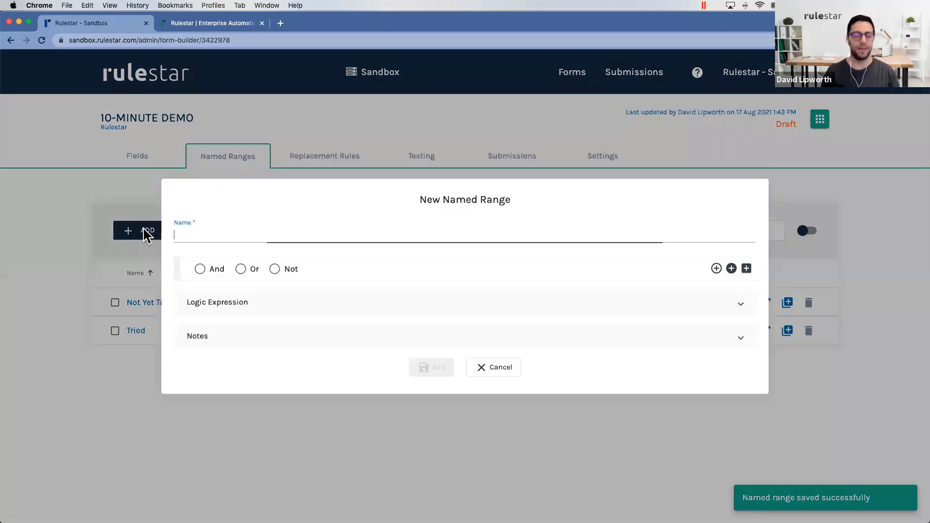
text(Awesome)
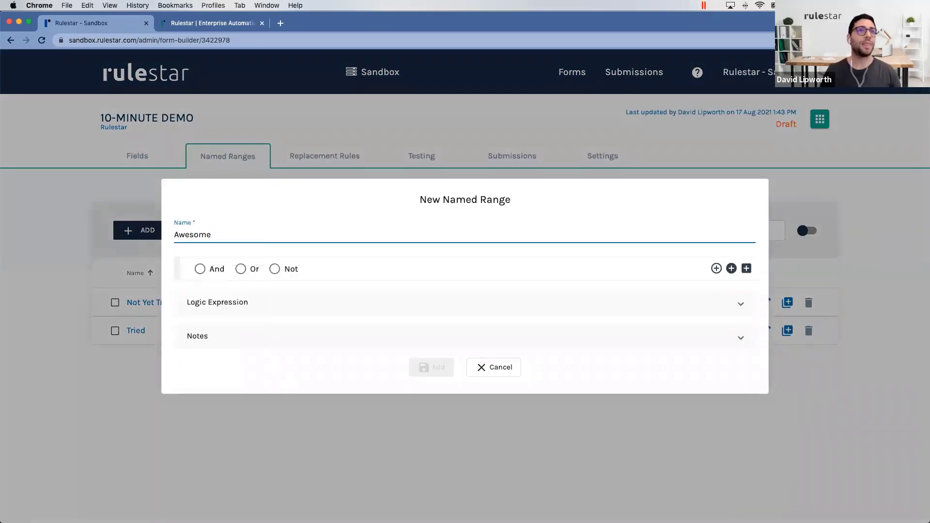
click(716, 269)
click(352, 275)
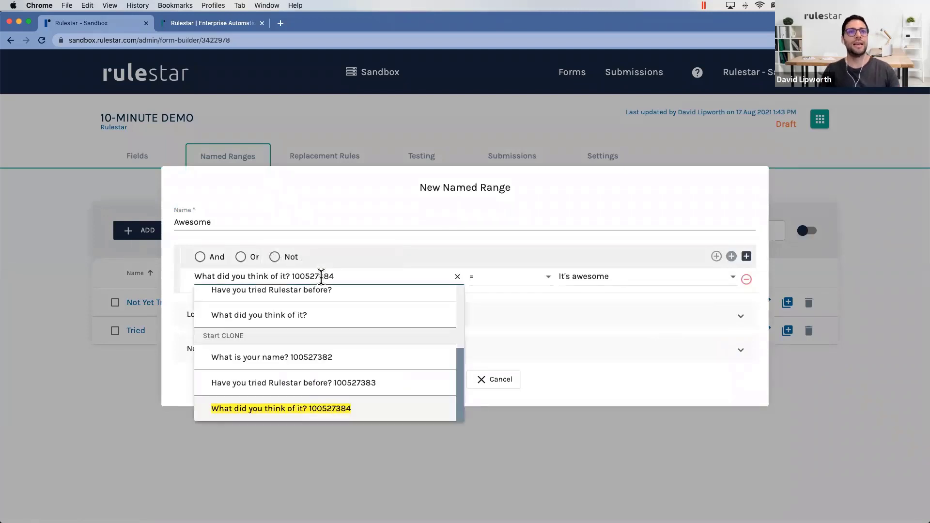
scroll(319, 348, up, 1)
click(297, 345)
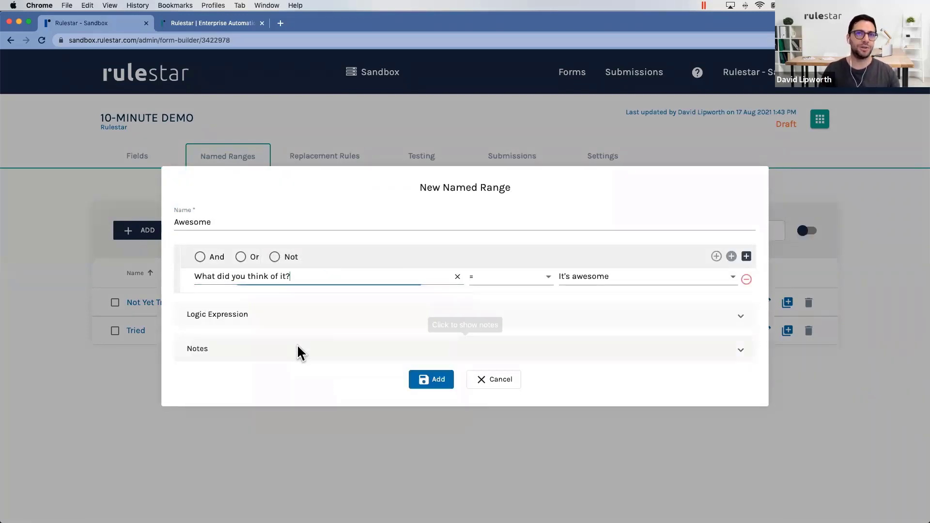
click(489, 278)
click(598, 273)
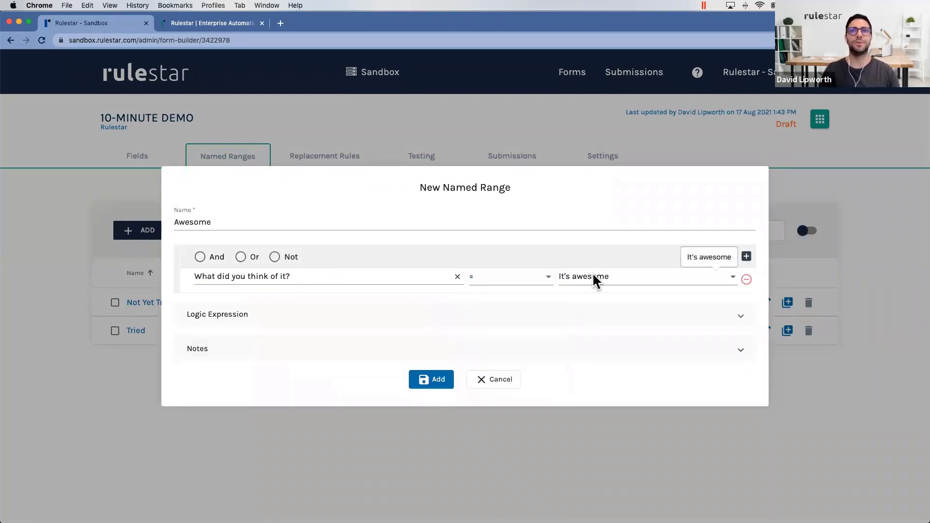
click(592, 273)
click(426, 376)
click(426, 376)
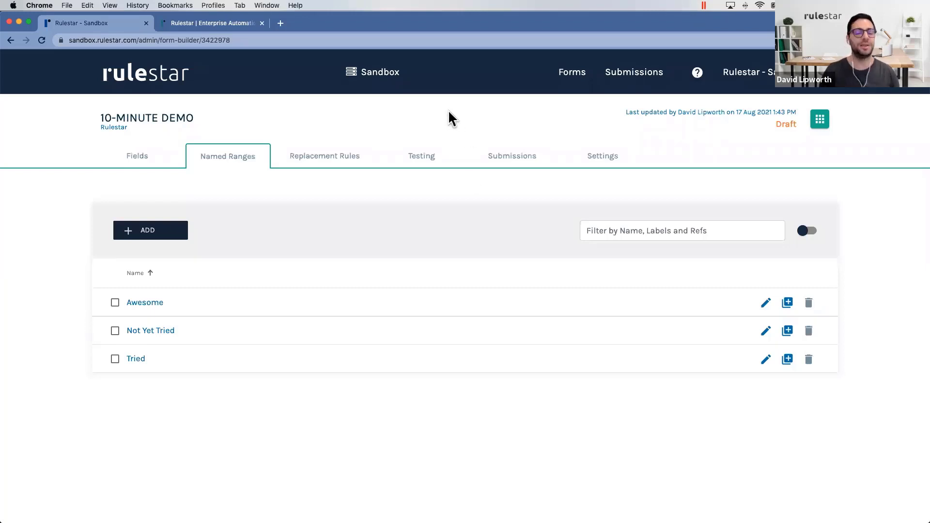
- Run testing on the form and examine the fields and content controls listed as requiring attention
click(425, 155)
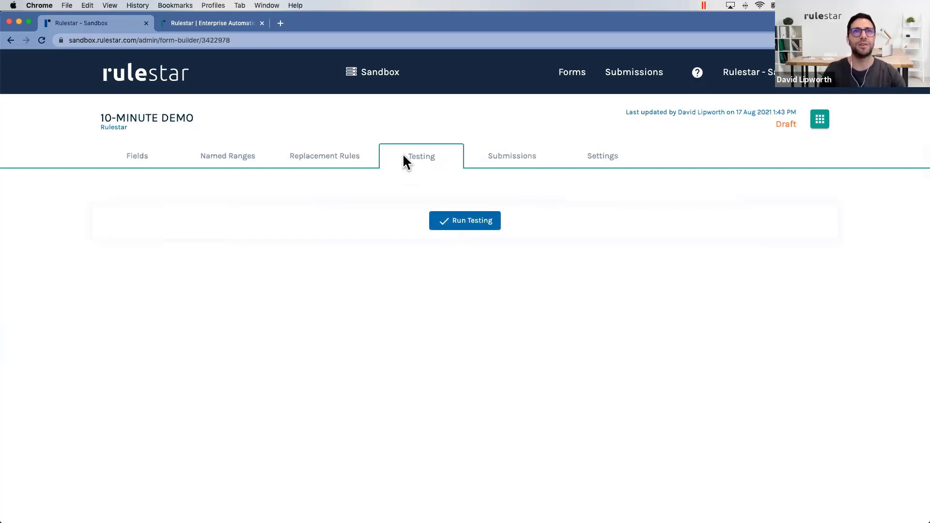
click(460, 220)
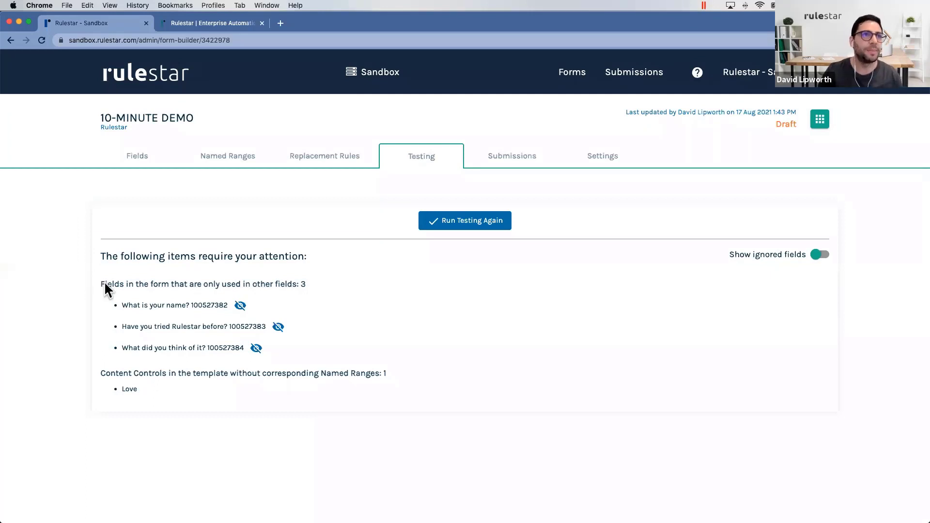
drag(102, 284, 274, 352)
click(324, 262)
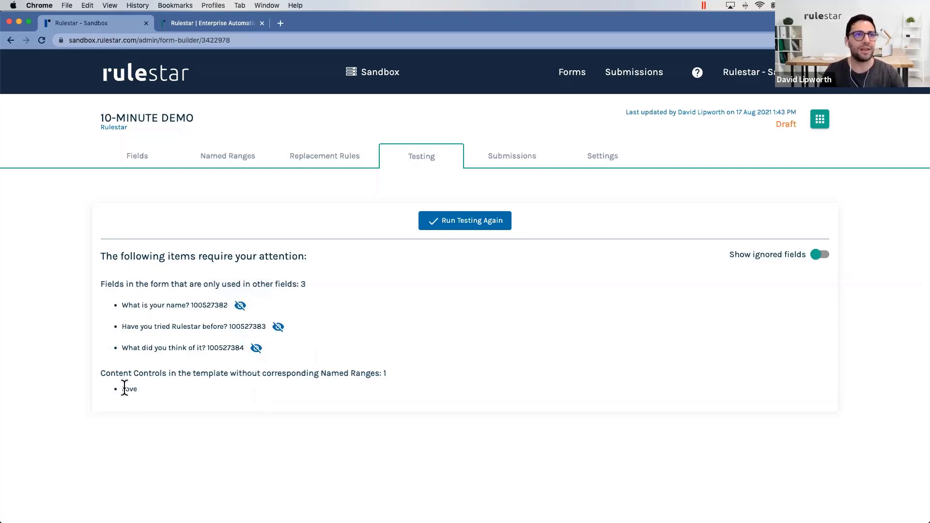
drag(101, 373, 127, 371)
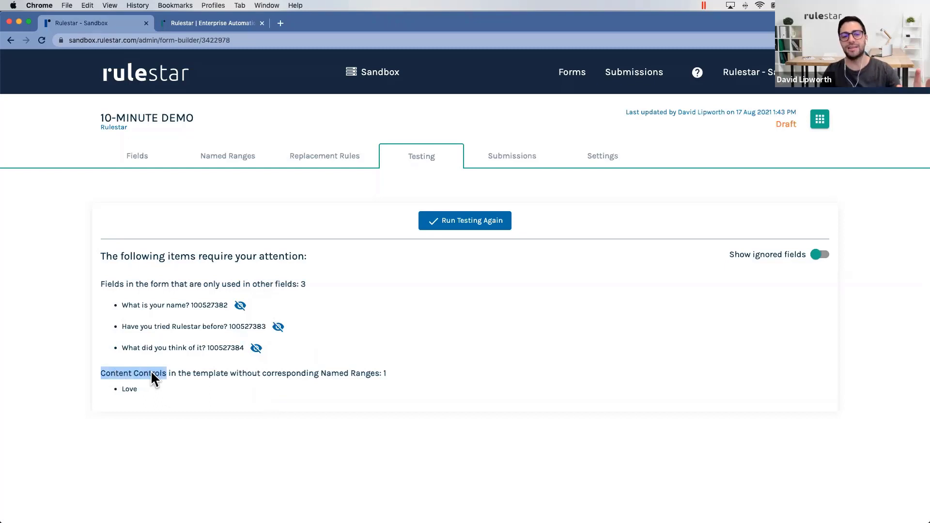
click(208, 373)
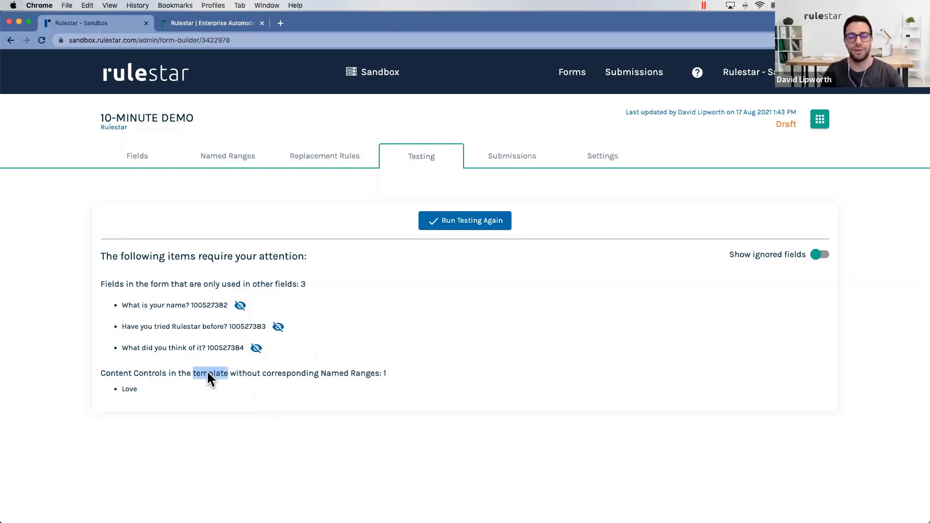
click(286, 373)
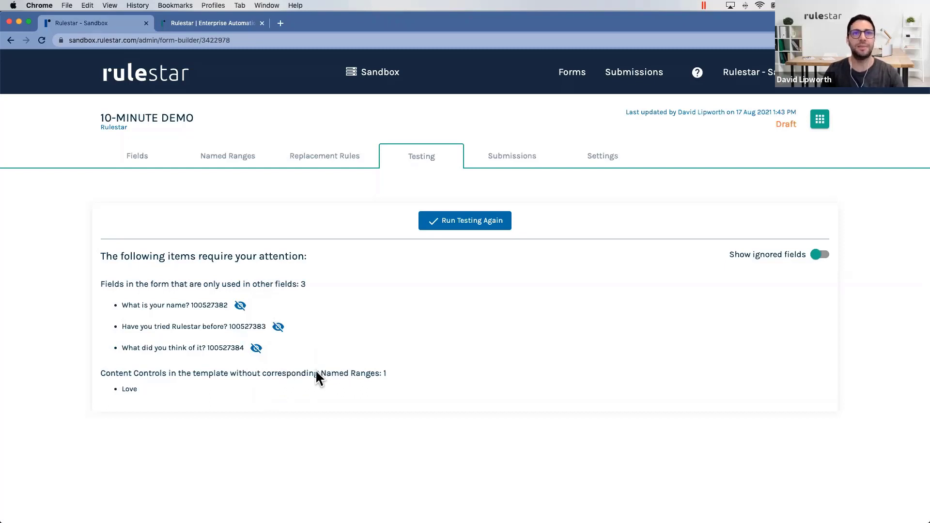
double_click(131, 390)
click(177, 392)
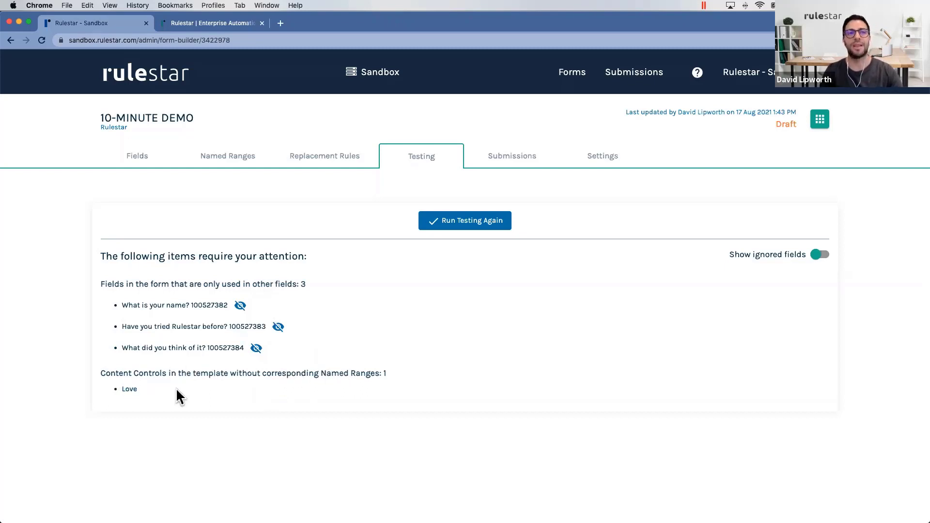
- Clone the Awesome range as Love, set its "What did you think of it?" condition to Love it, and save it
click(223, 155)
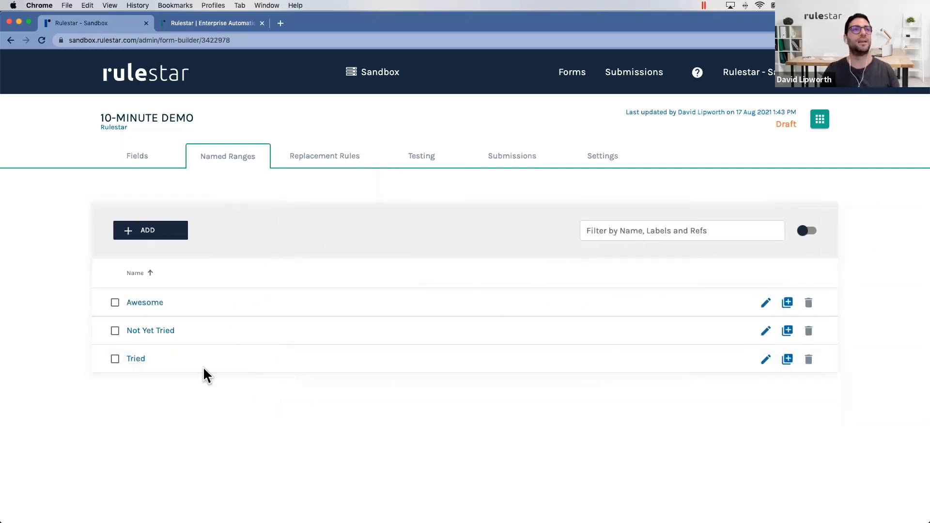
click(787, 304)
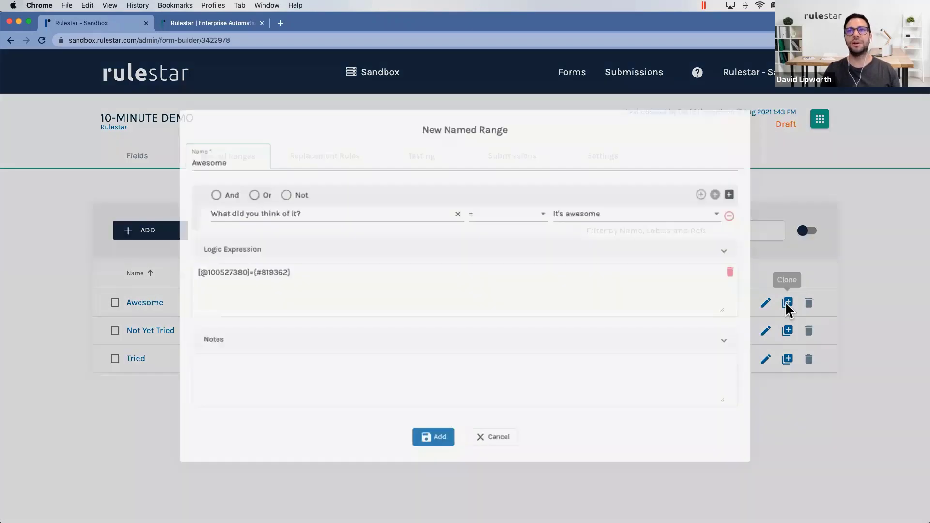
key(super+a)
text(Love)
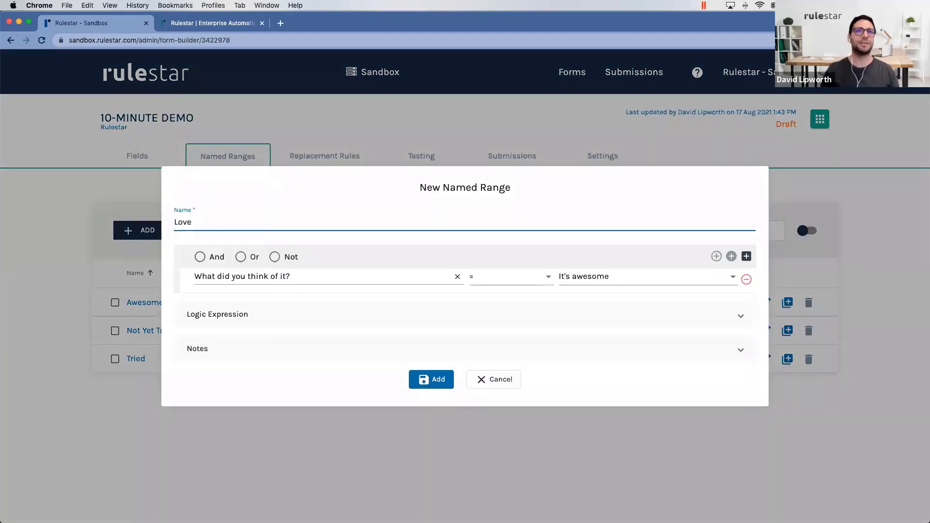
click(584, 279)
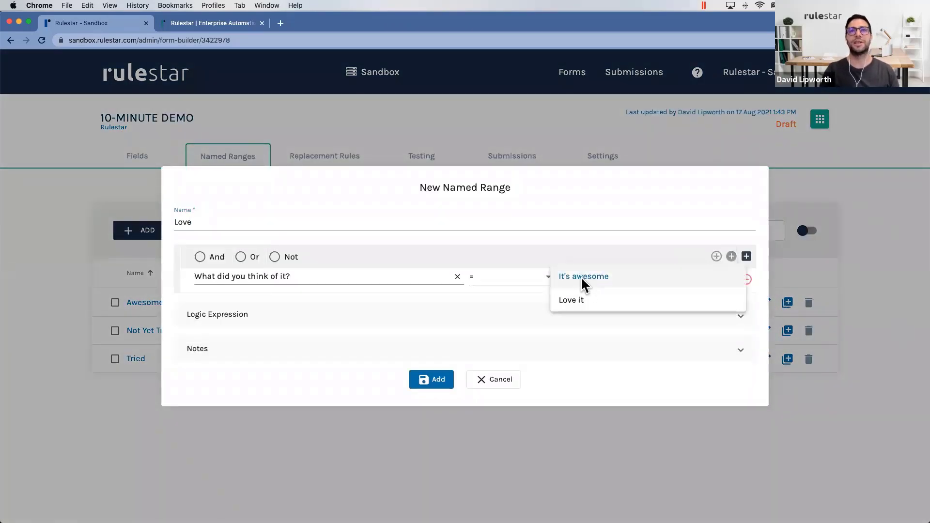
click(579, 298)
click(432, 379)
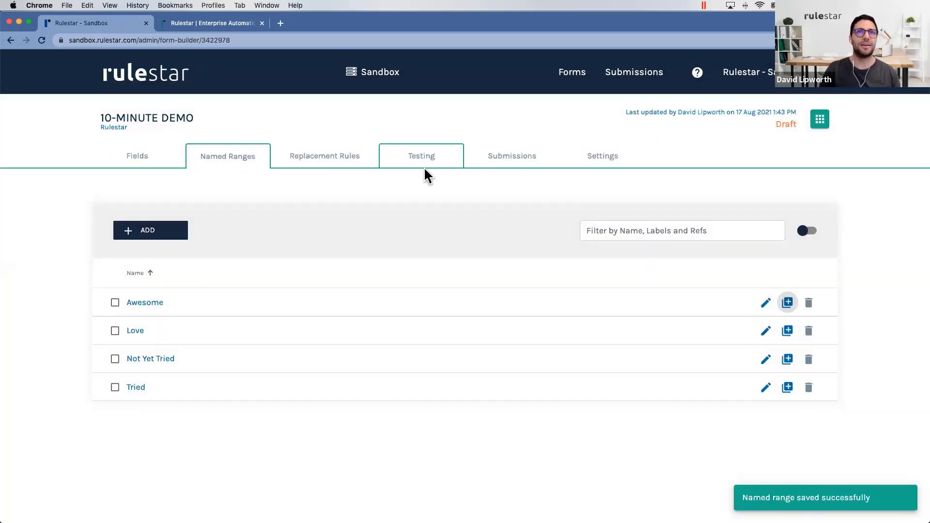
- Run the form testing again and open a preview of the draft form
click(424, 166)
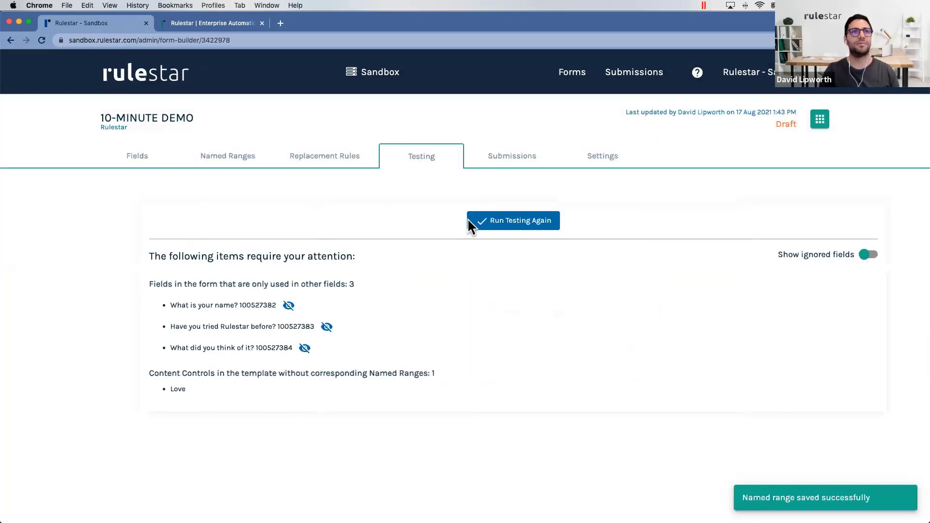
click(468, 221)
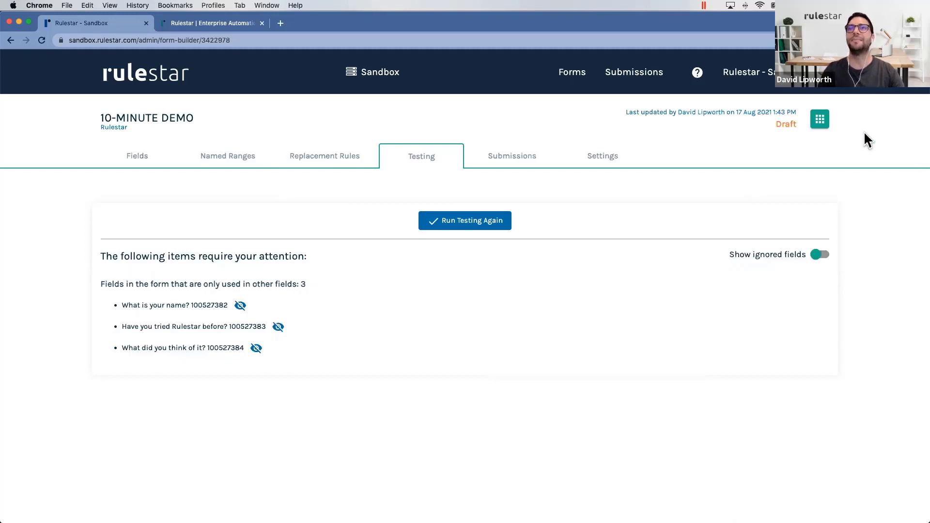
click(819, 120)
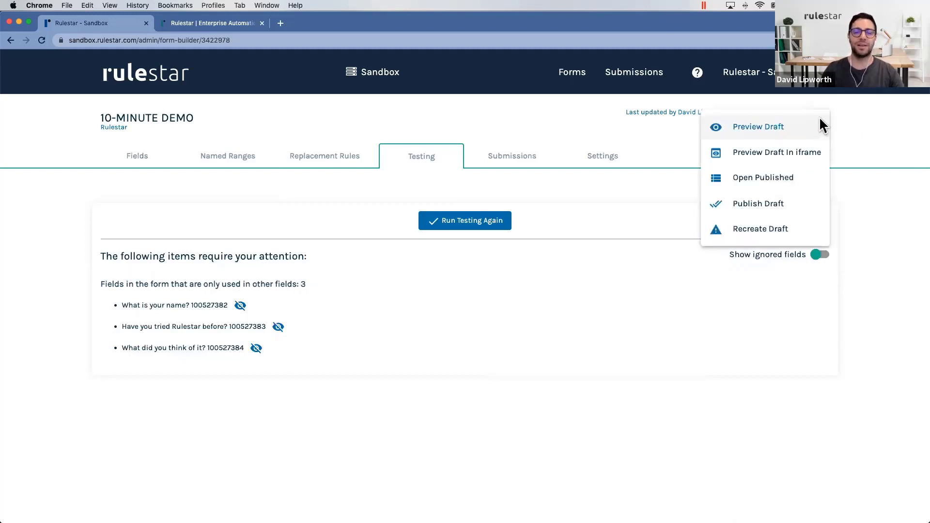
click(764, 128)
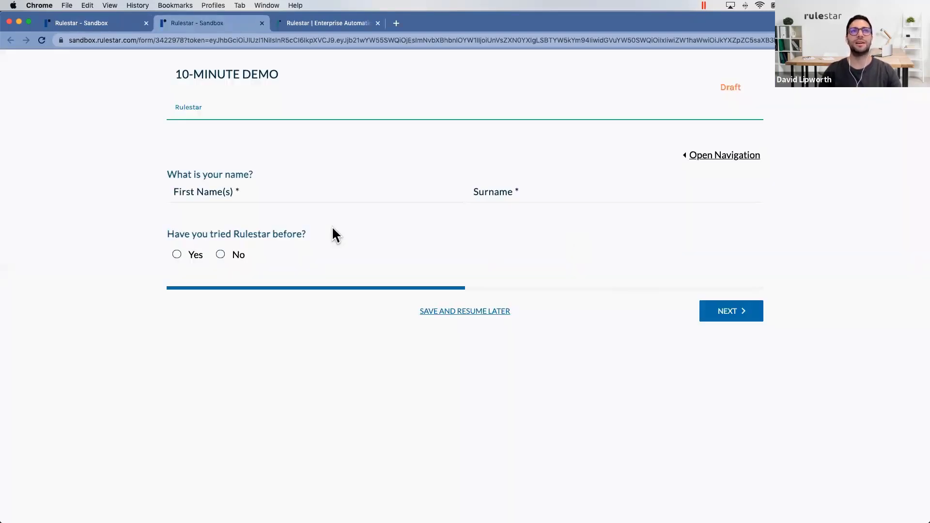
- Fill in the respondent's first name and surname, and try No before choosing Yes for "Have you tried Rulestar before?"
click(242, 195)
text(joseph)
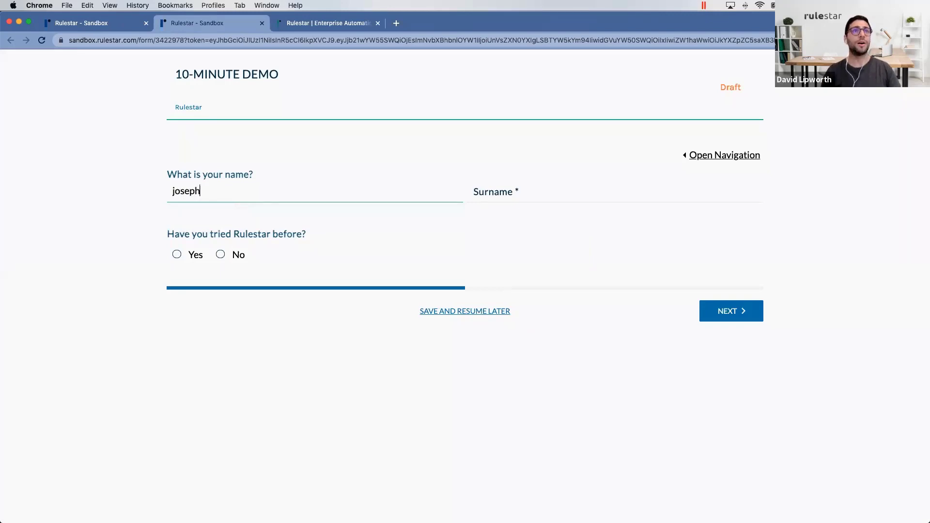
key(Tab)
text(boggs)
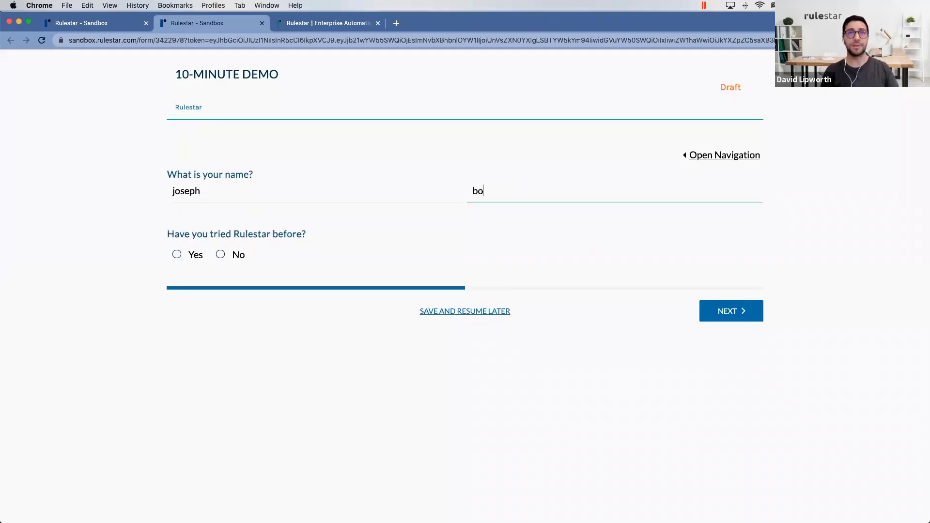
key(BackSpace)
key(BackSpace)
key(BackSpace)
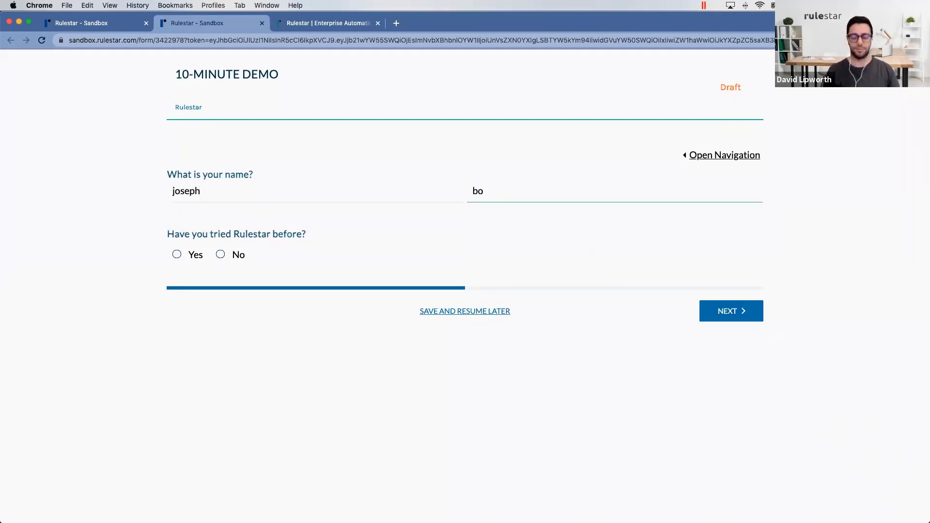
key(BackSpace)
text(o)
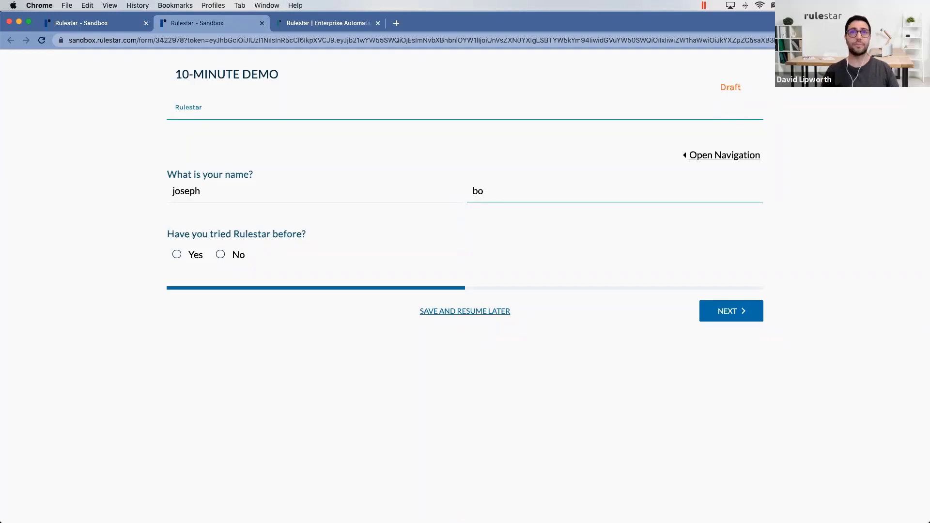
key(BackSpace)
text(loggs)
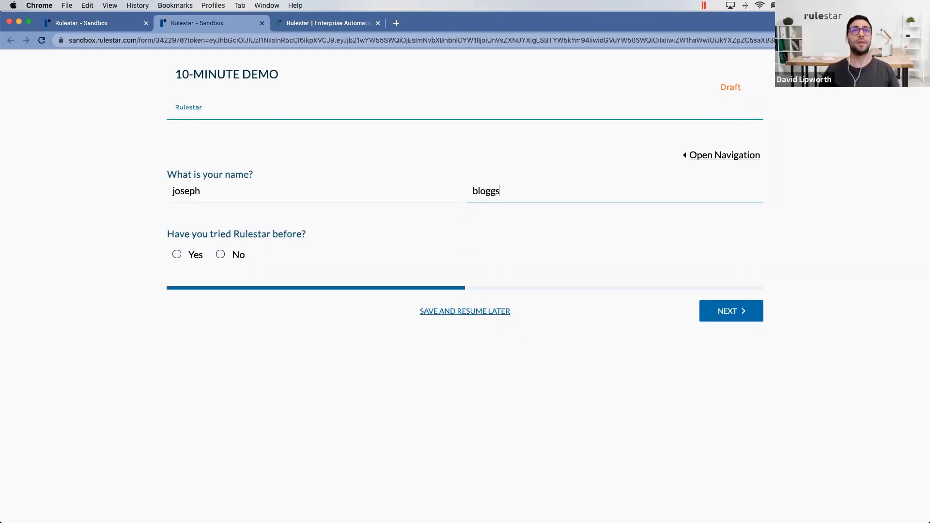
click(224, 255)
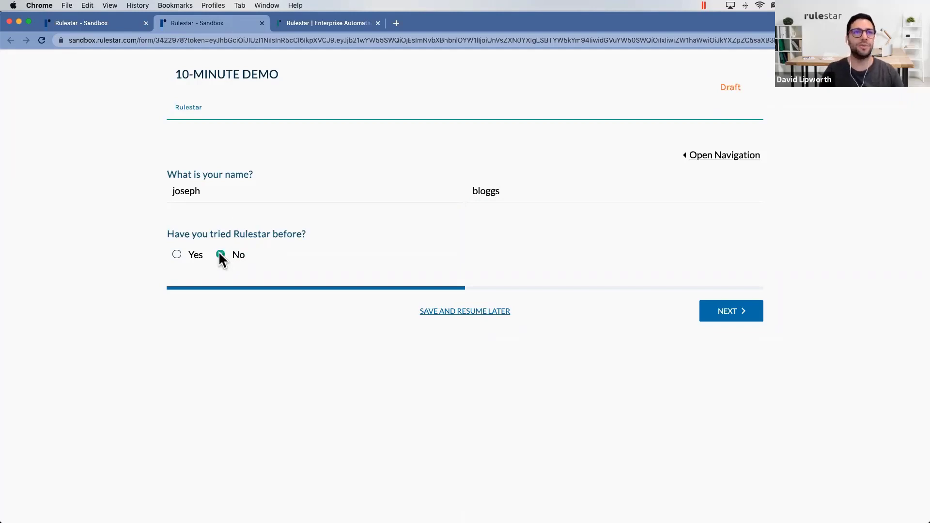
click(176, 255)
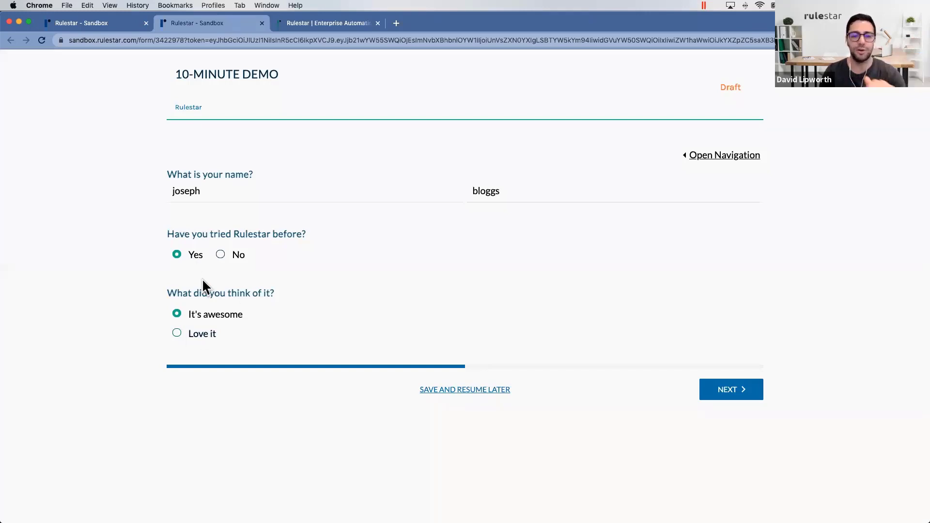
- Continue to the form's second page, enter the second respondent's first name and surname, and answer No to having tried Rulestar before
click(729, 388)
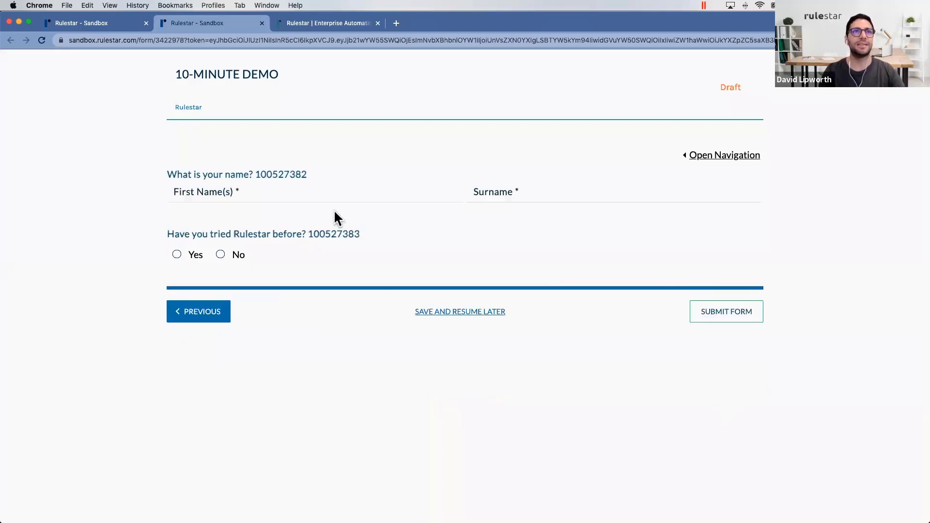
click(306, 195)
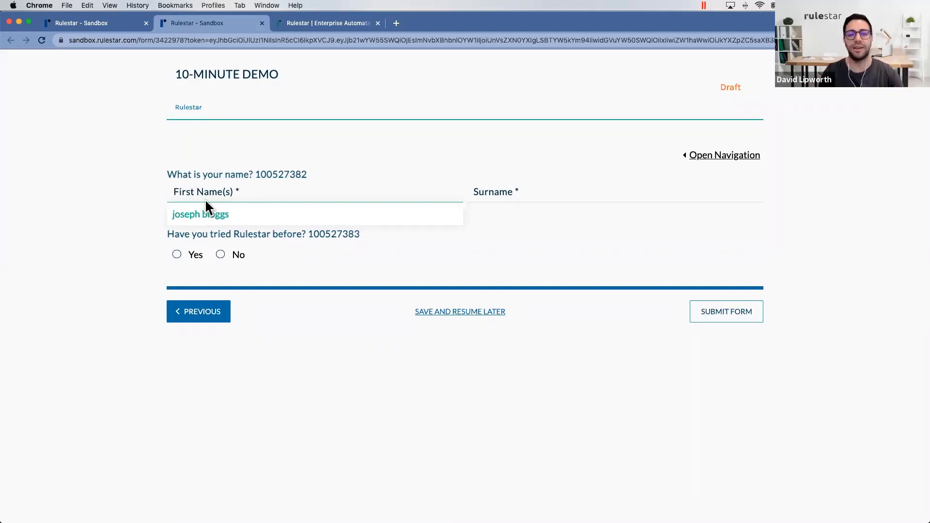
click(92, 213)
click(201, 196)
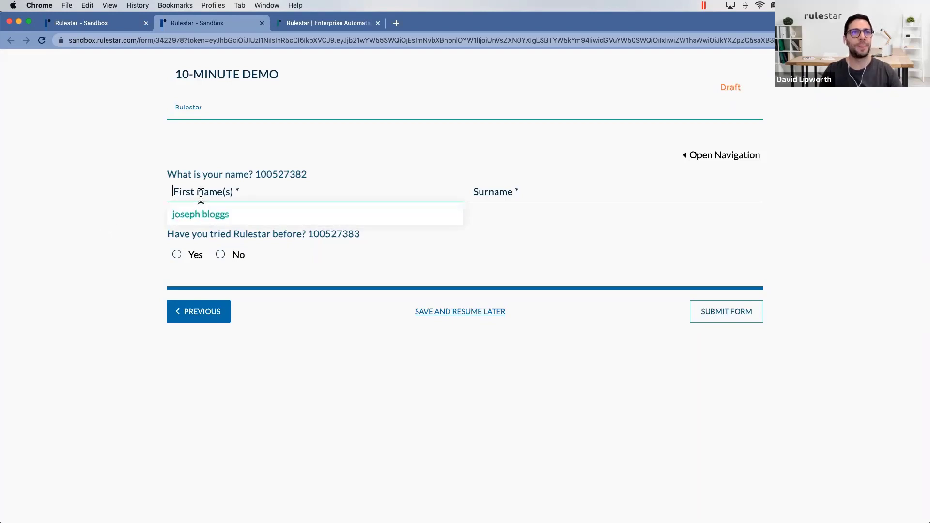
text(mary)
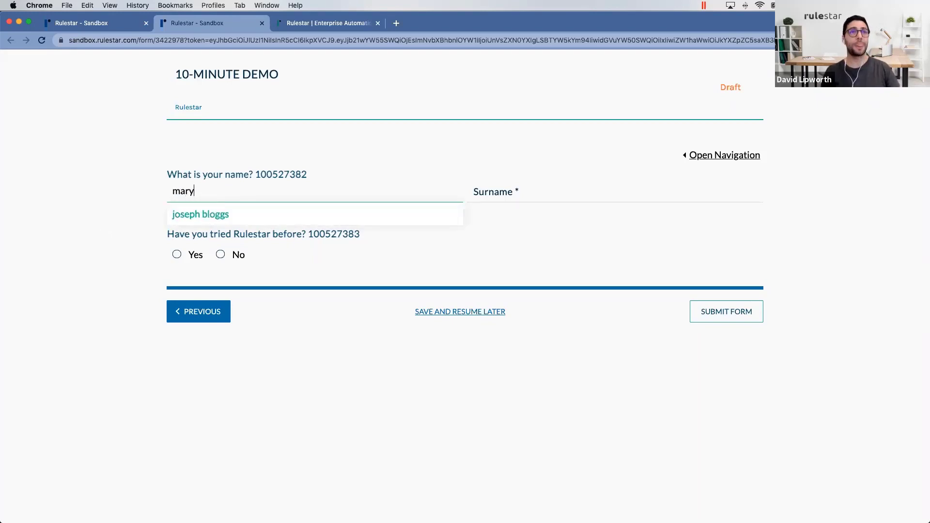
key(Tab)
text(bloggs)
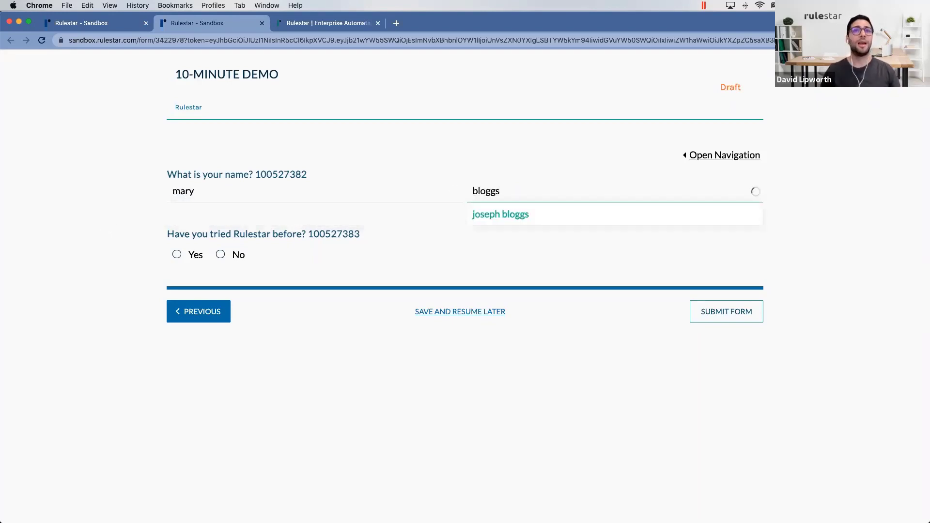
click(221, 254)
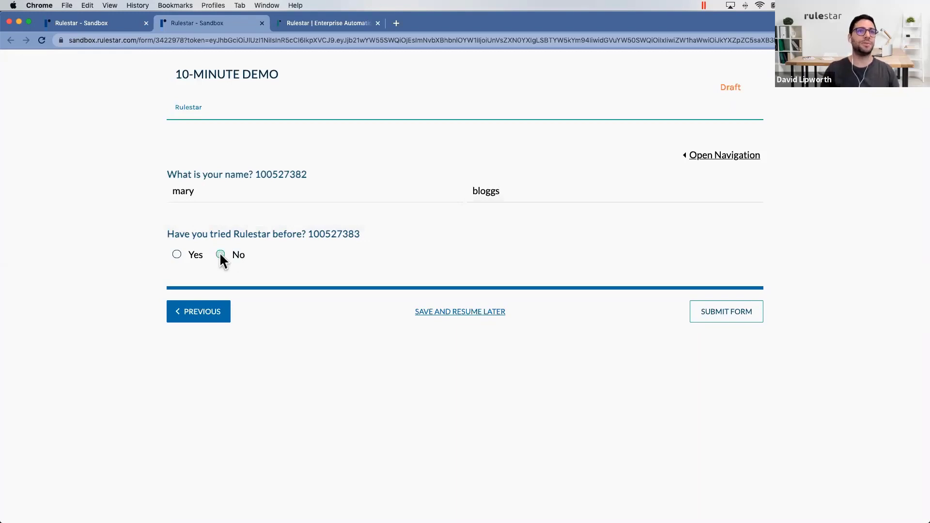
- Submit the form with the submission name "10-Minute Demo - Test 1" and skip saving the contacts
click(729, 311)
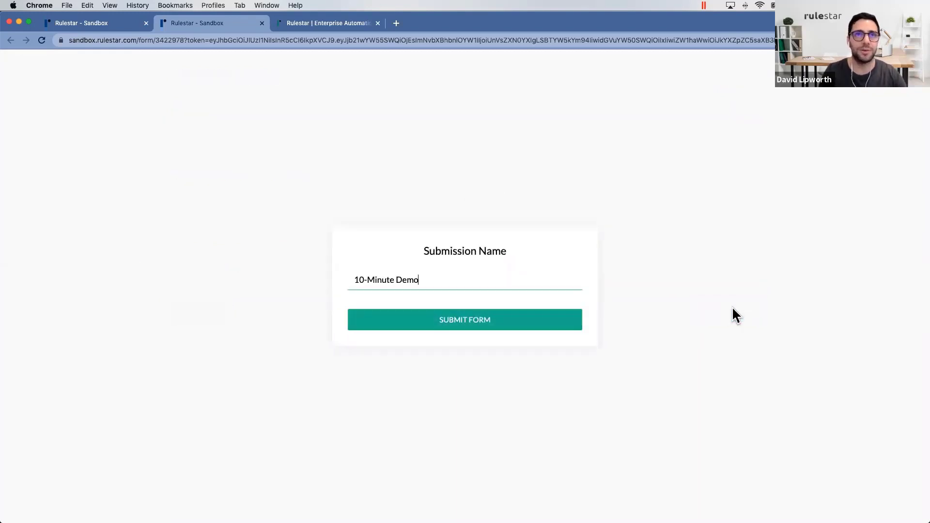
text(- Test 1)
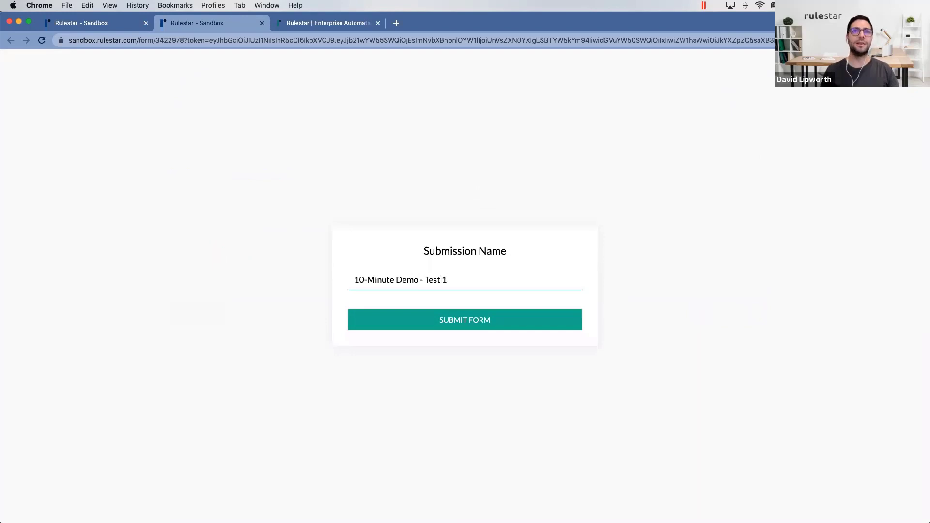
click(485, 320)
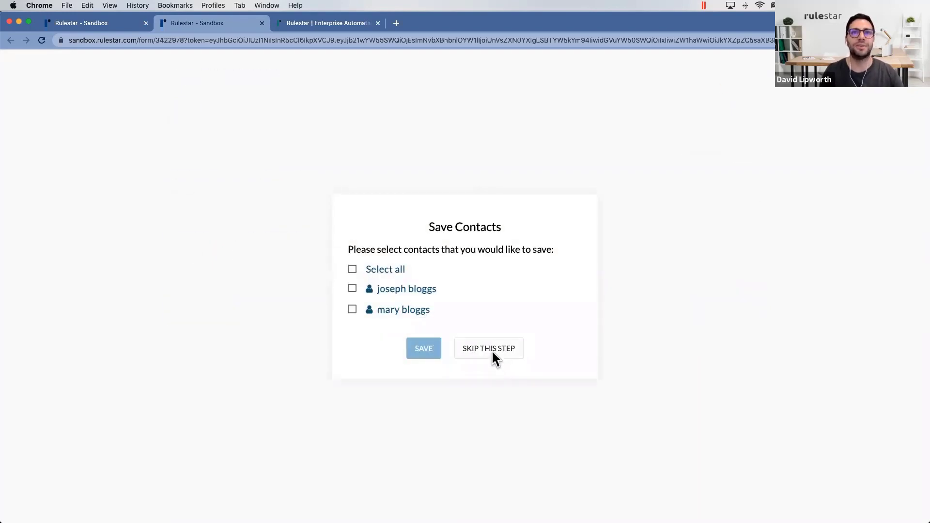
click(492, 350)
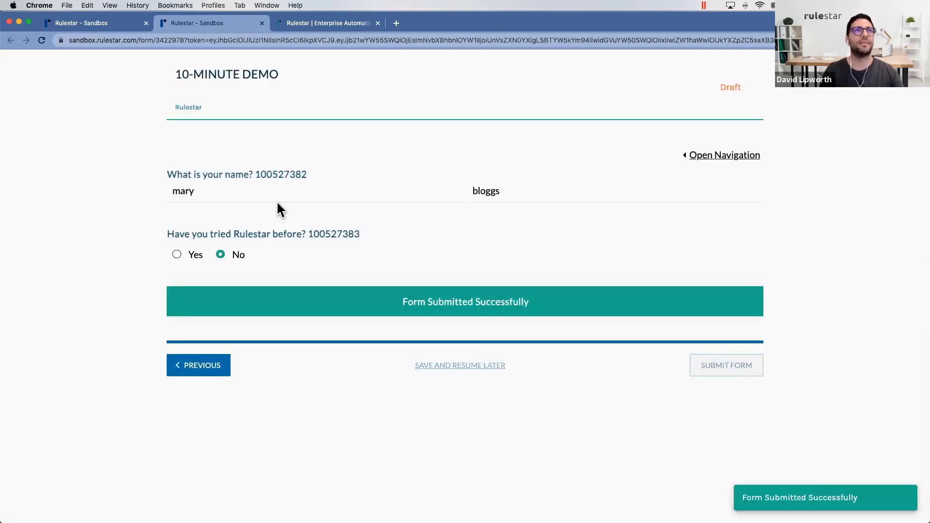
- Return to the form builder's submissions and review the details, answers and named range results of 10-Minute Demo - Test 1
click(97, 22)
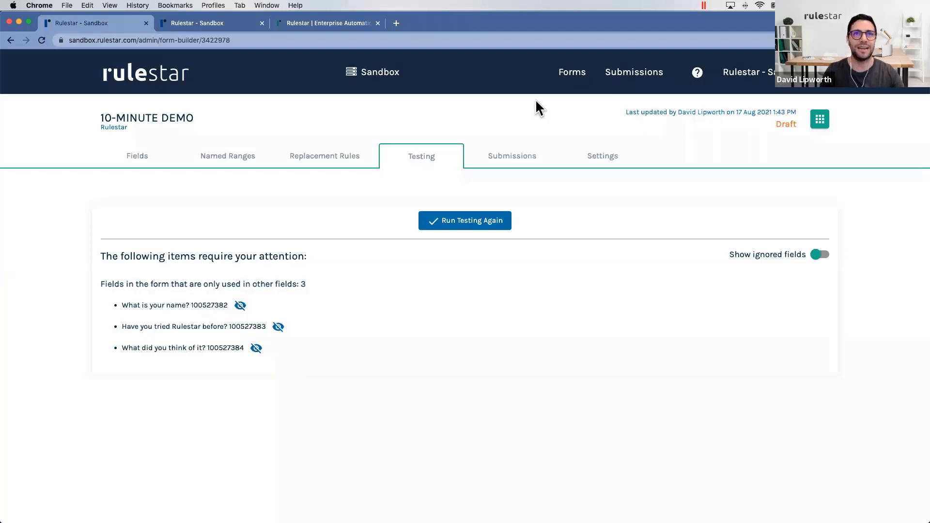
click(512, 160)
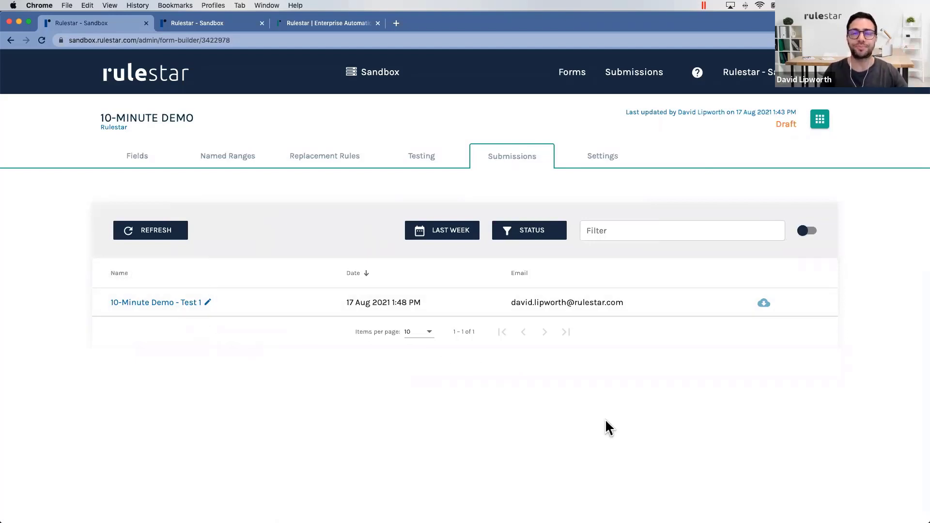
click(763, 302)
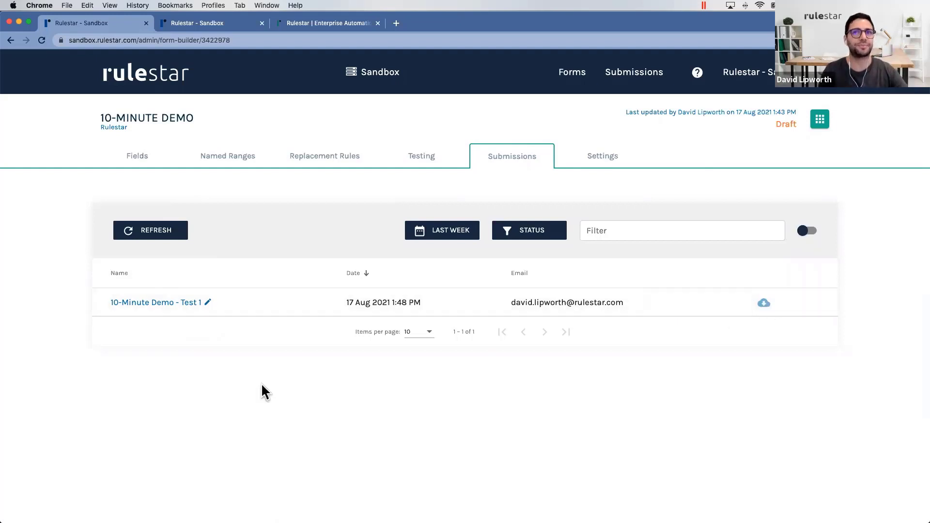
click(166, 304)
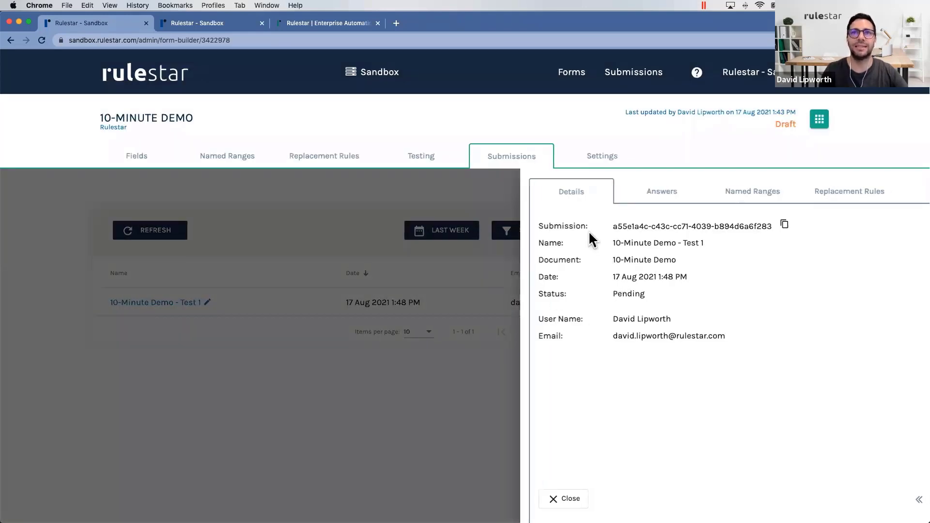
click(653, 192)
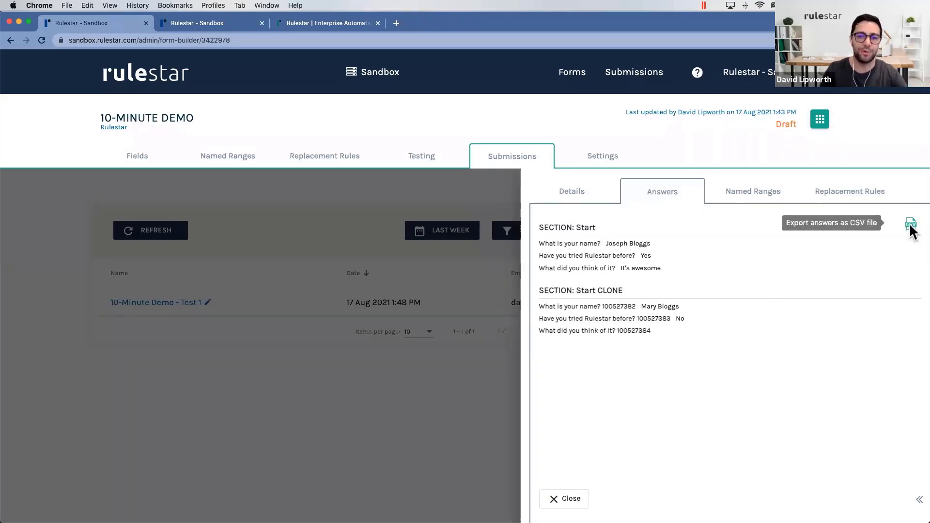
click(752, 190)
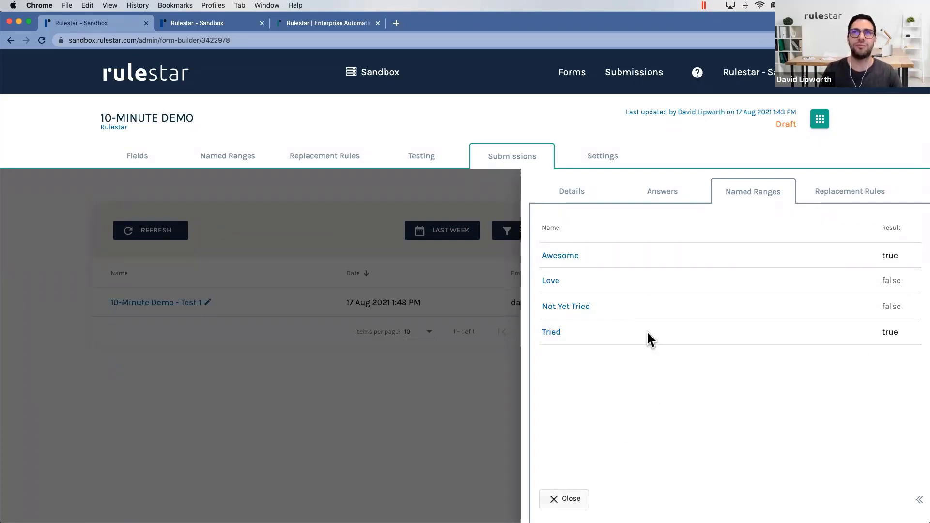
click(567, 499)
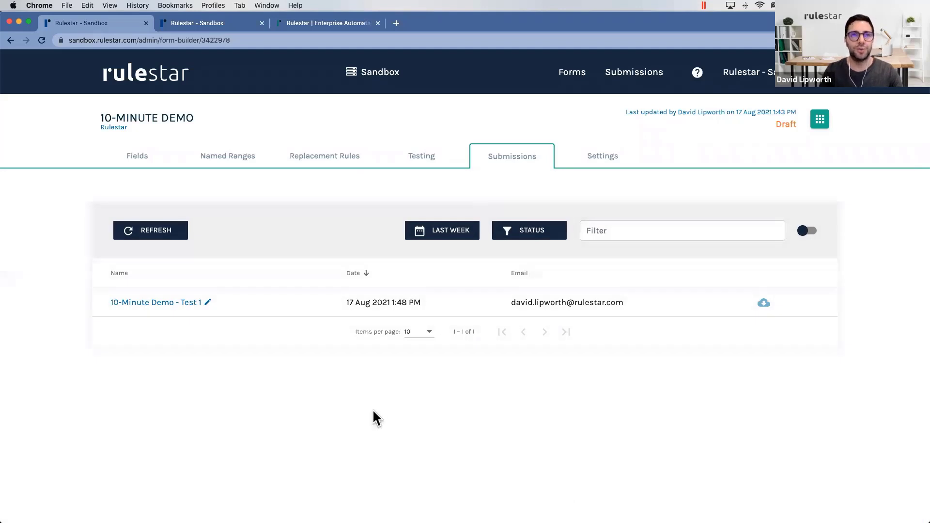
- Refresh the submissions and download the generated PDF of 10-Minute Demo - Test 1 into the RULESTAR DEMO folder on the Desktop
click(160, 230)
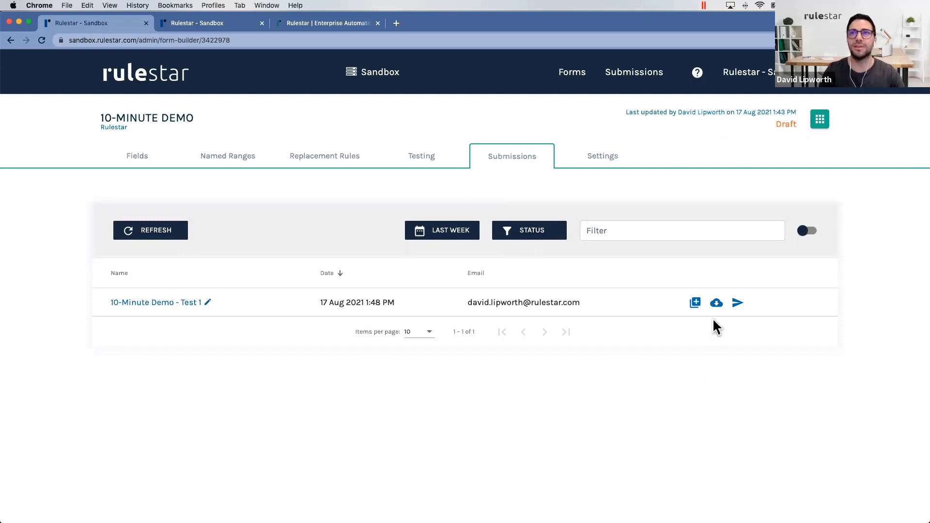
click(715, 303)
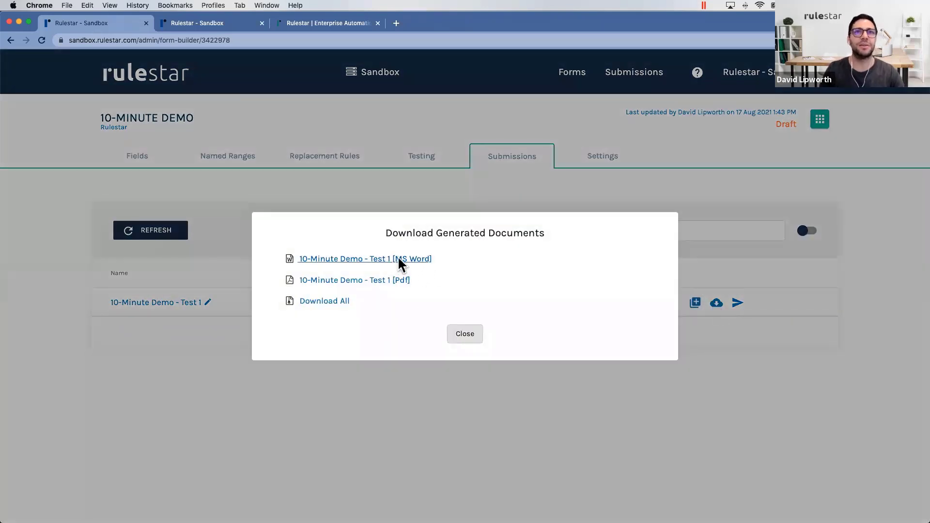
click(389, 280)
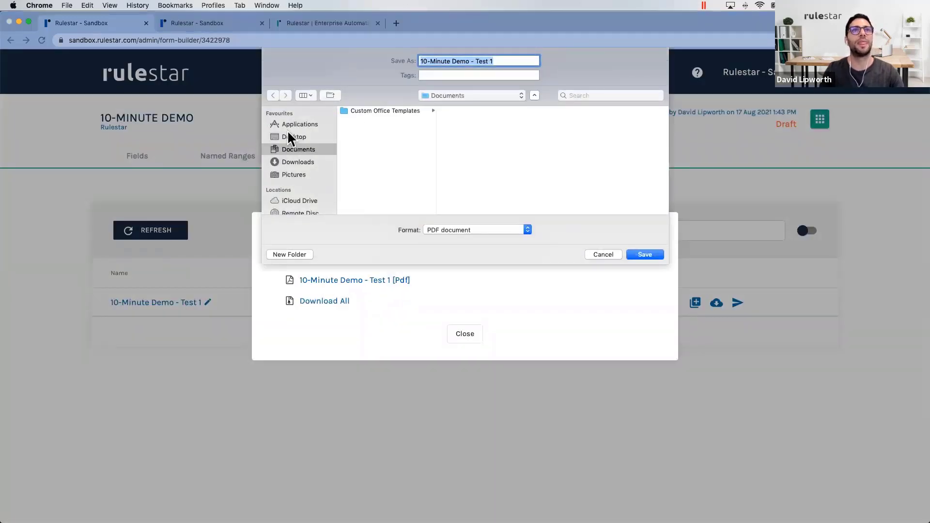
click(295, 136)
click(379, 145)
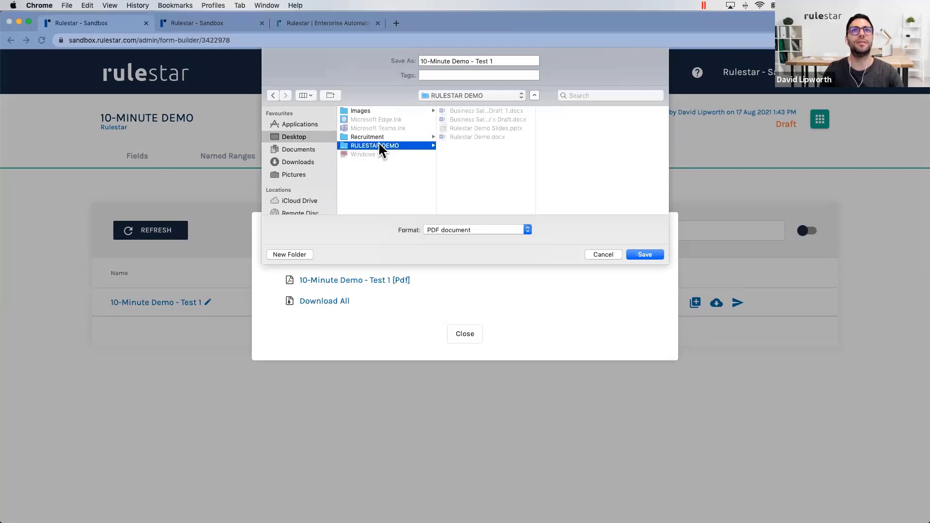
click(645, 255)
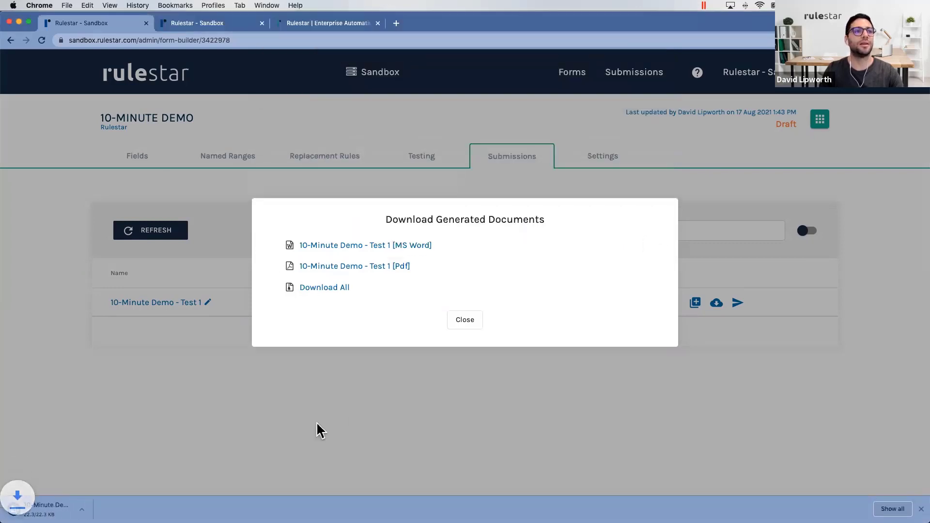
- Open the downloaded 10-Minute Demo - Test 1 PDF and examine its conditional paragraphs, numbered list and table
click(49, 509)
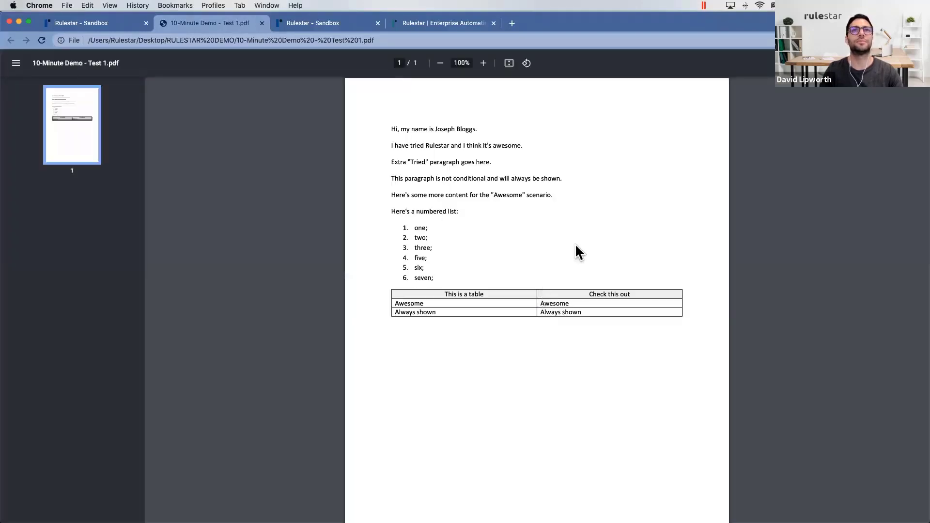
click(484, 63)
click(483, 63)
click(484, 63)
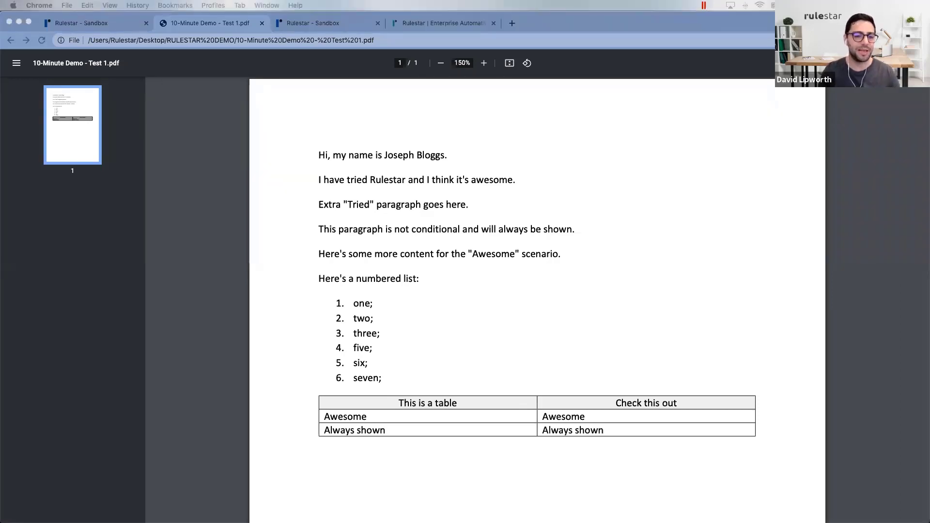
- Switch from the generated PDF to PowerPoint
key(super+Tab)
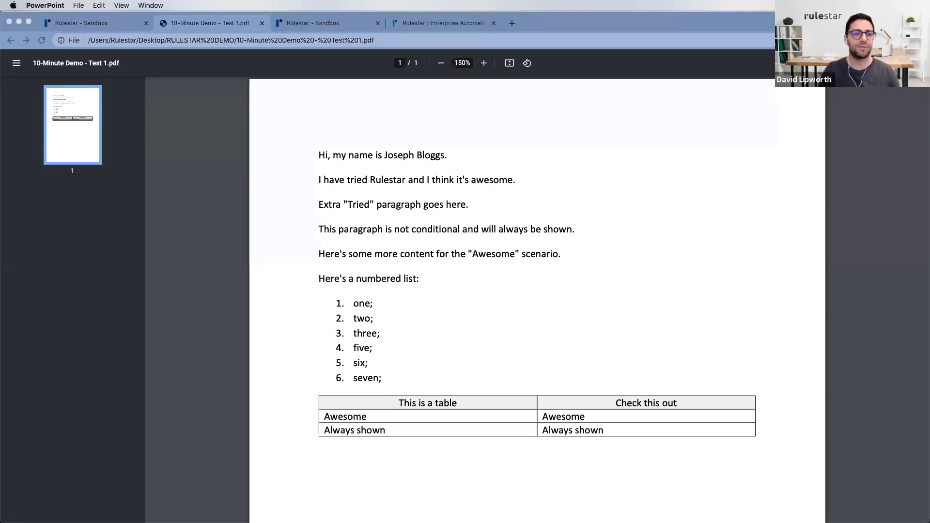